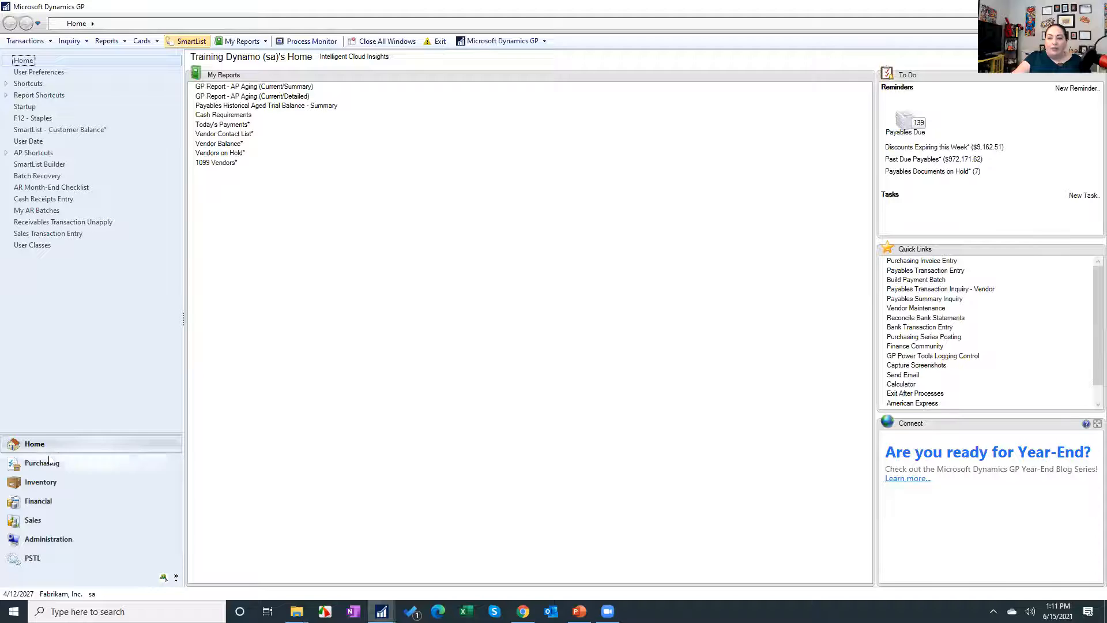
# Step: Open the Vendor Maintenance card in Purchasing and, from there, the table resource descriptions with their list of table names
pyautogui.click(63, 463)
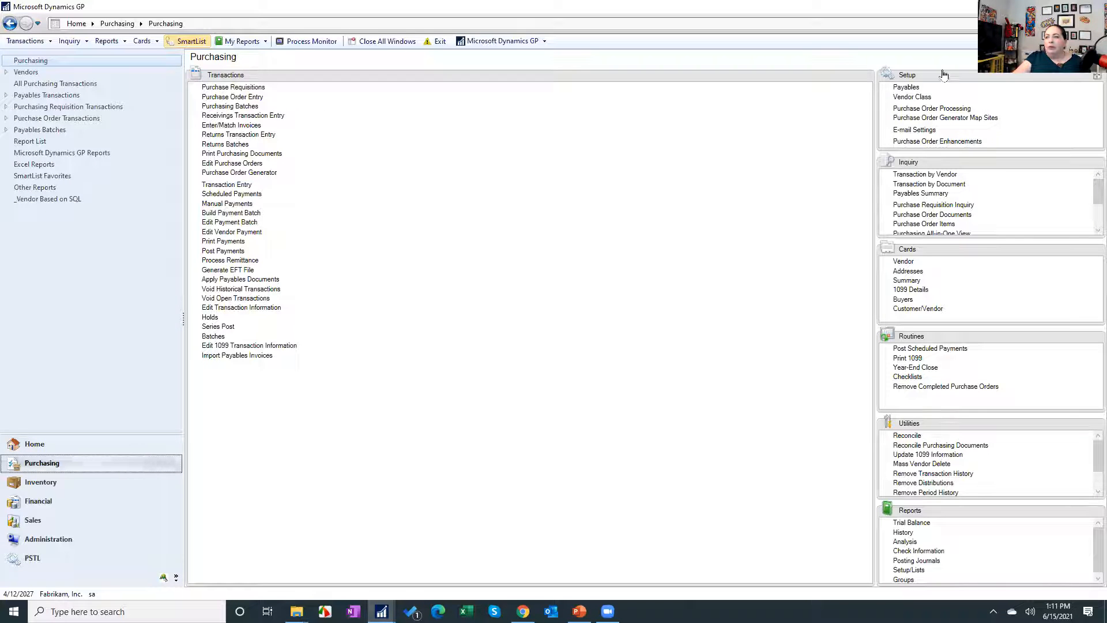
pyautogui.click(910, 262)
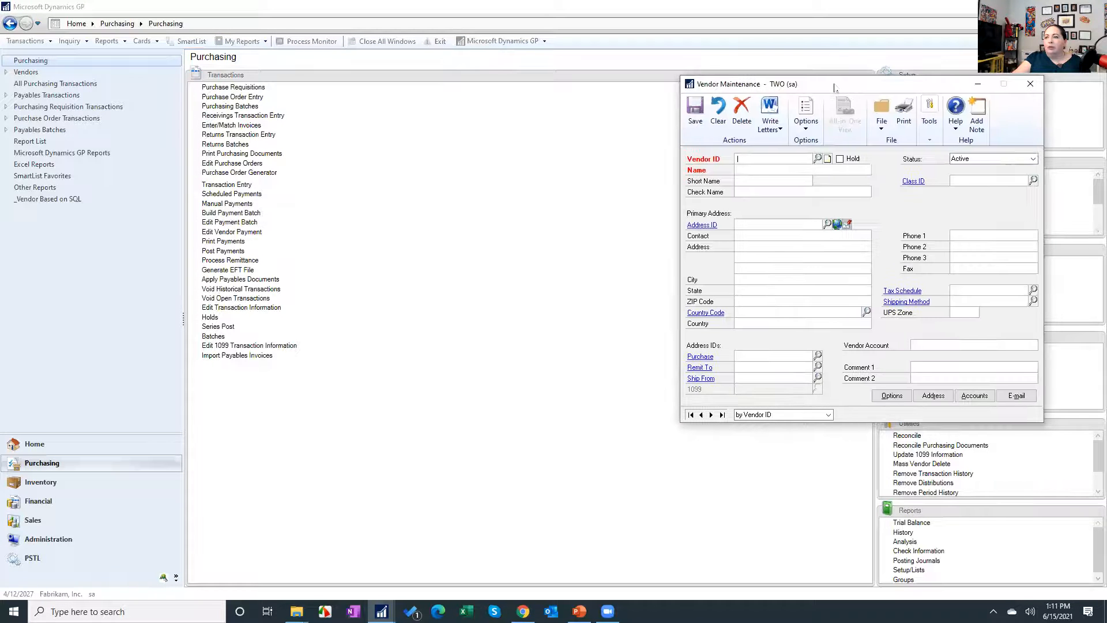
pyautogui.click(589, 110)
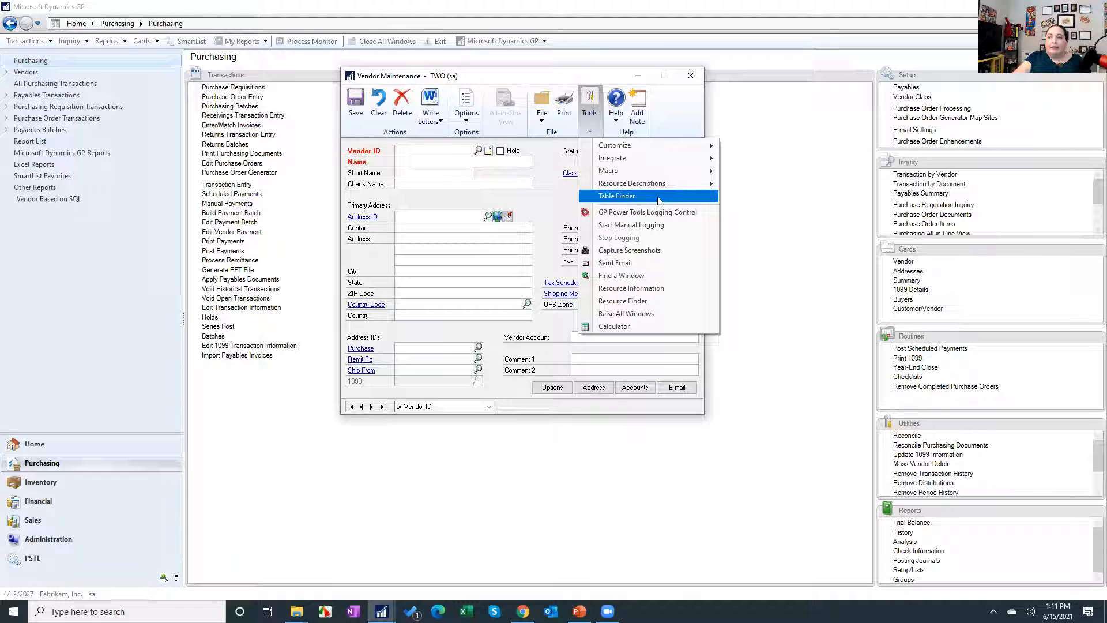
pyautogui.moveTo(660, 186)
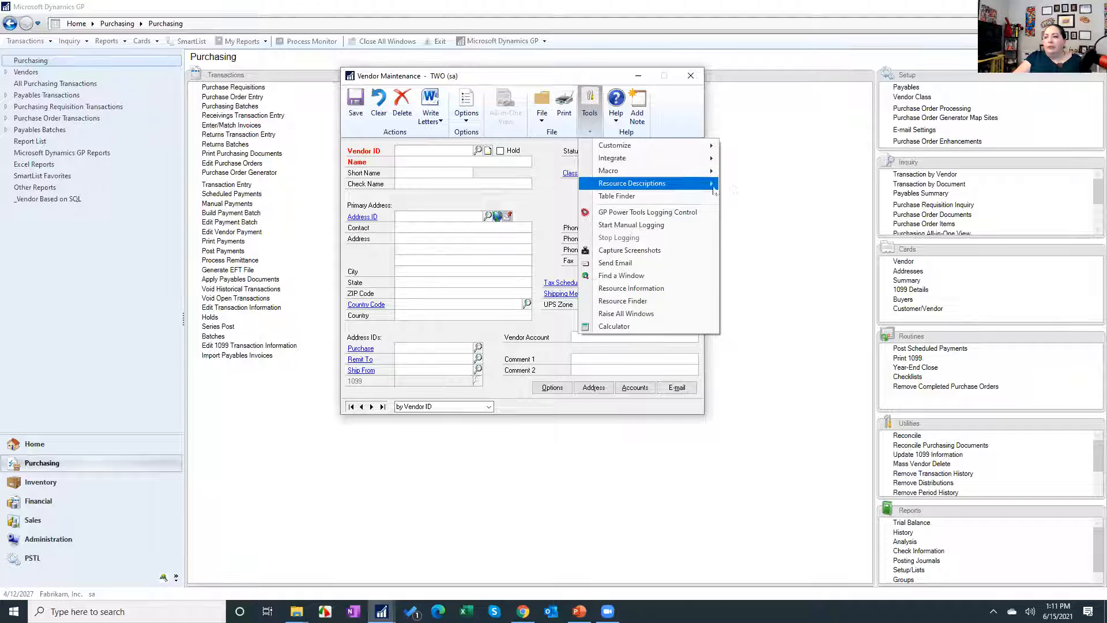
pyautogui.click(741, 185)
pyautogui.click(439, 90)
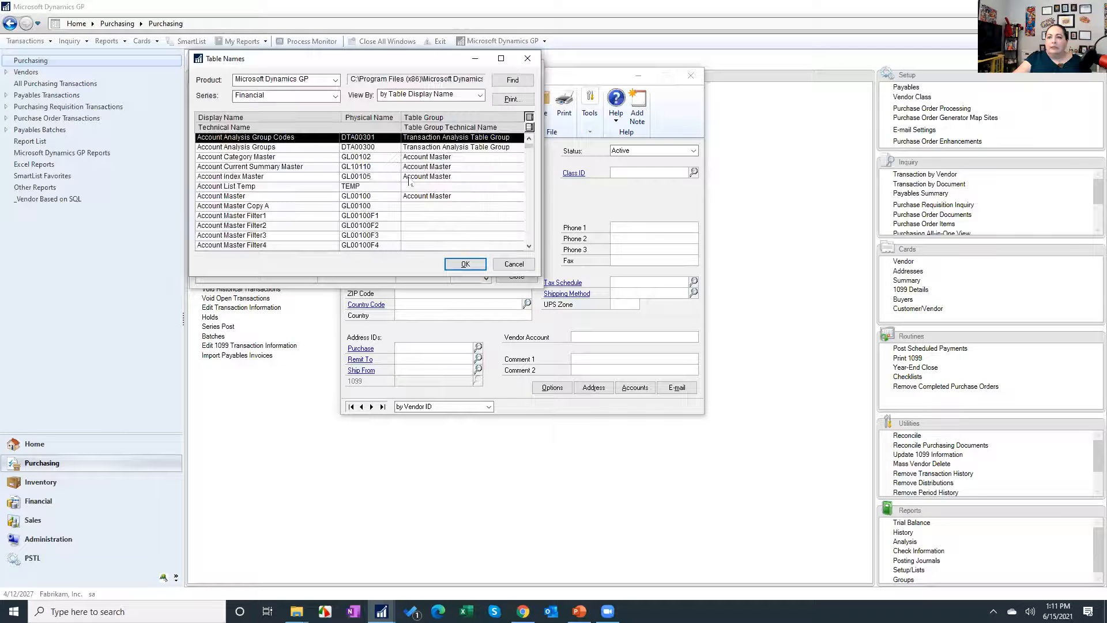
# Step: Look up the PM Vendor Master File in the Purchasing series, view its table description, and close the description and vendor windows
pyautogui.click(296, 95)
pyautogui.click(252, 125)
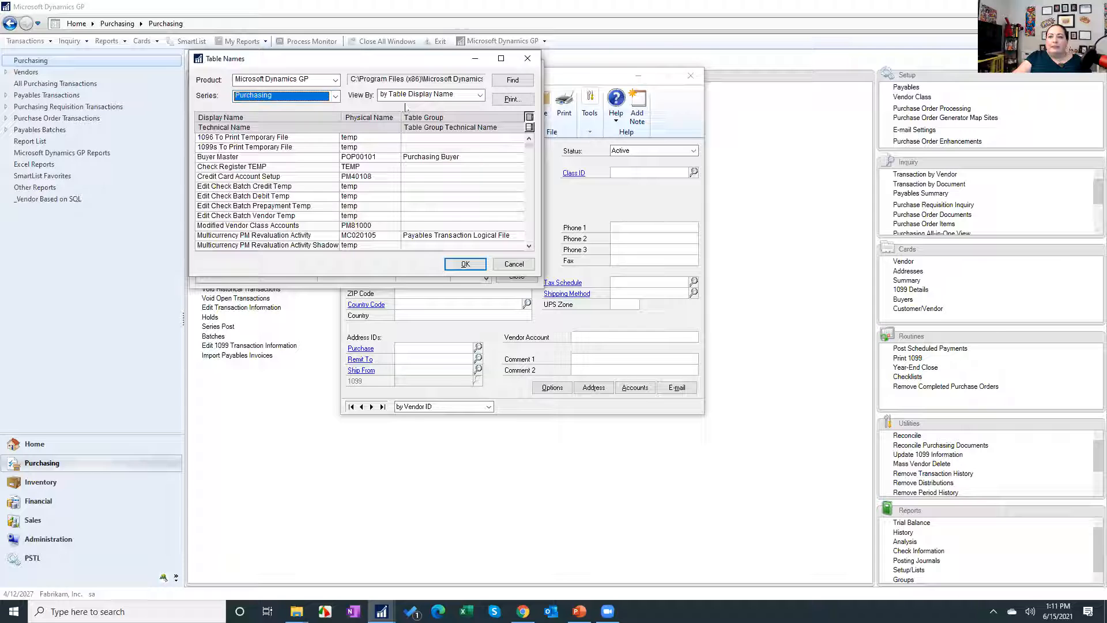
pyautogui.click(257, 192)
pyautogui.scroll(-10, 258, 190)
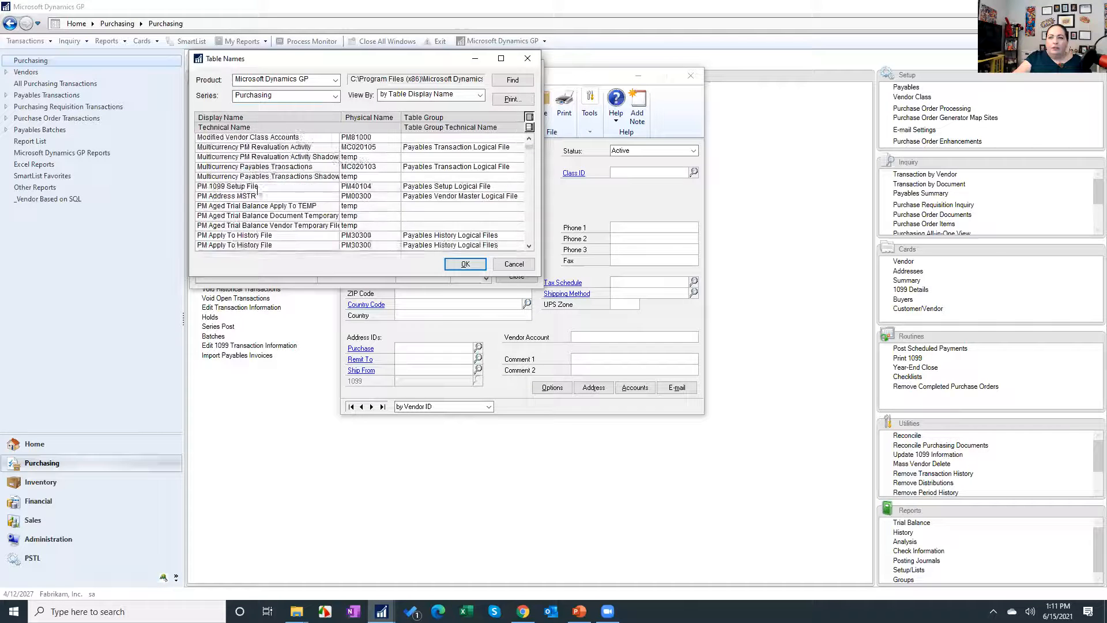
pyautogui.scroll(-15, 257, 190)
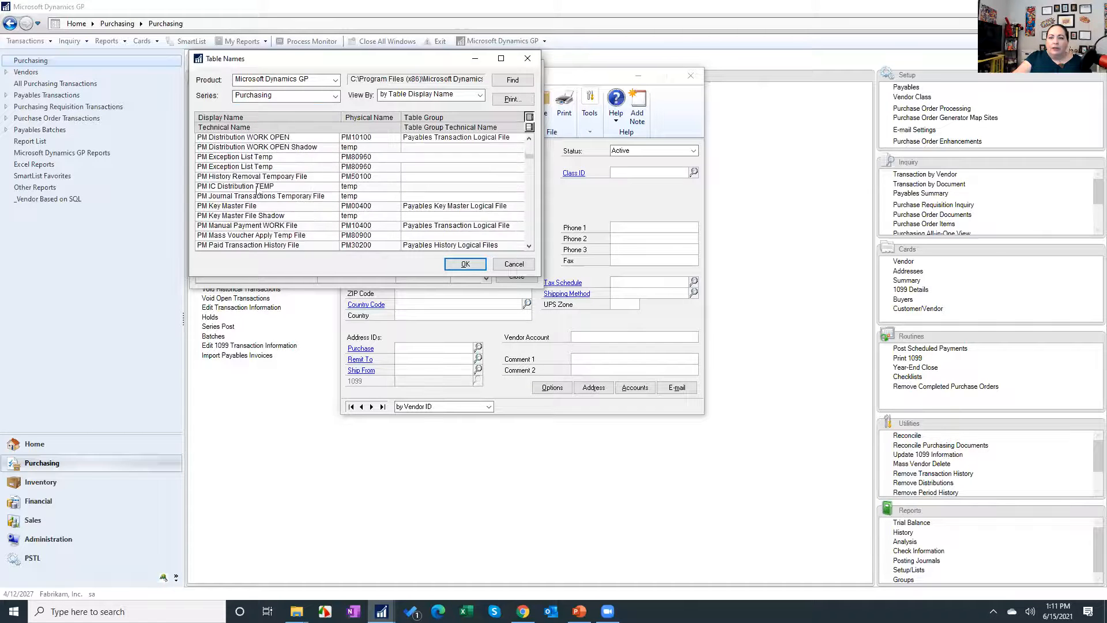
pyautogui.scroll(-15, 258, 192)
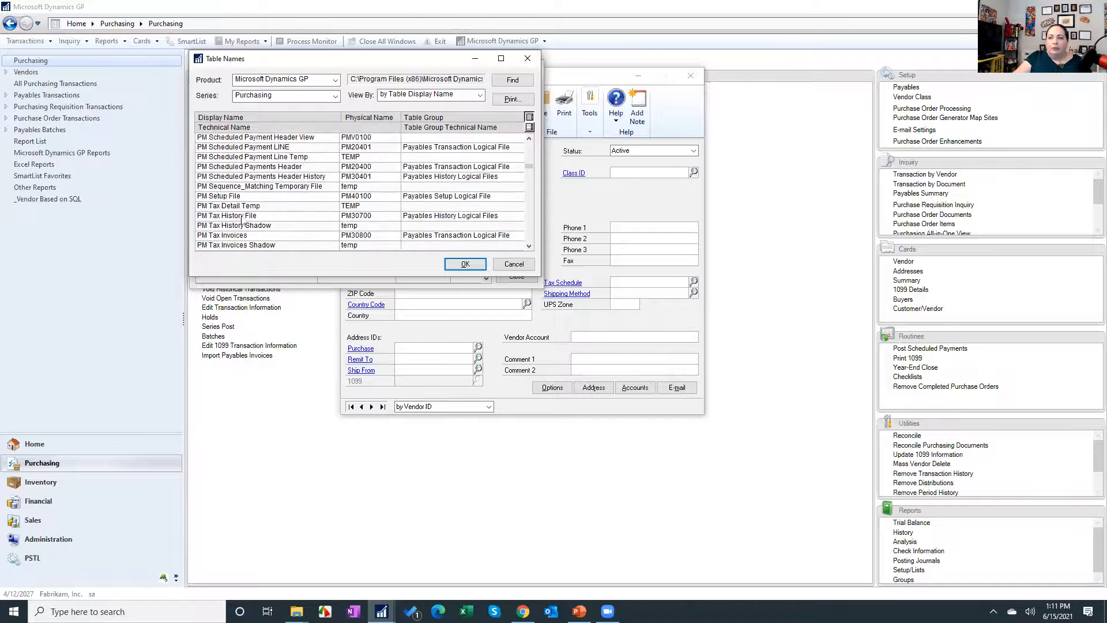
pyautogui.scroll(-3, 241, 226)
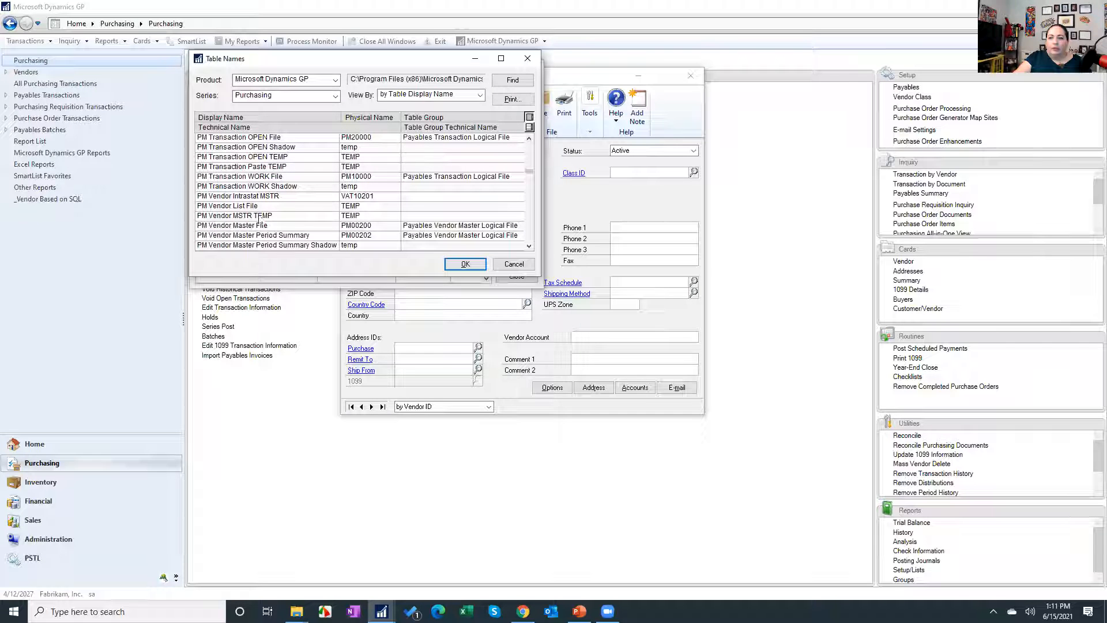
pyautogui.doubleClick(235, 225)
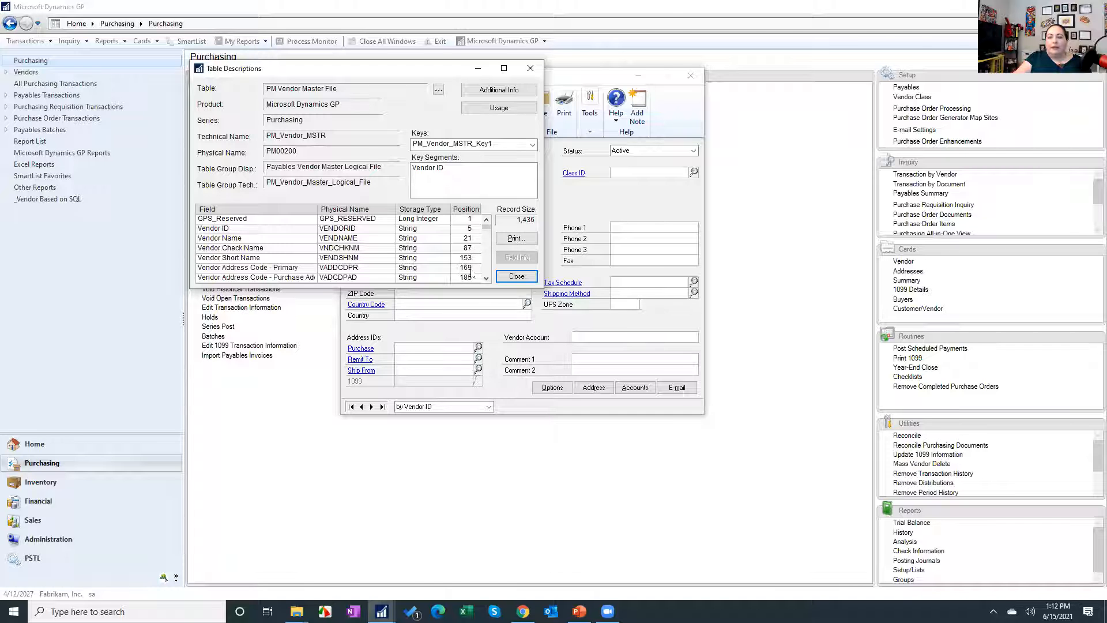
pyautogui.click(531, 68)
pyautogui.click(690, 76)
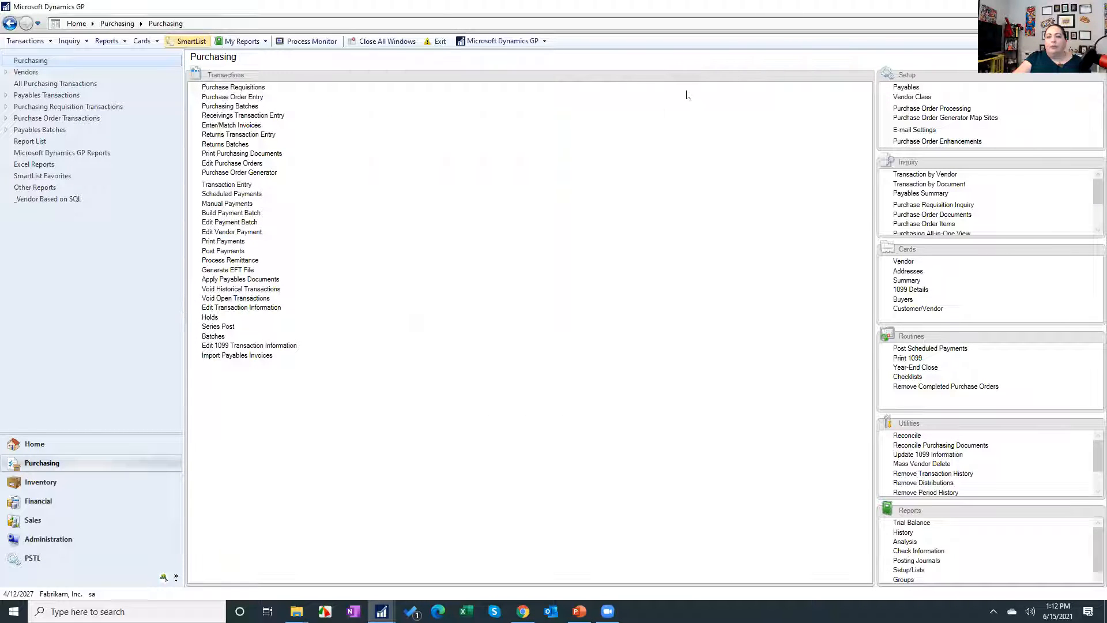
# Step: Switch to the PowerPoint slide show and advance to the Demo slide
pyautogui.click(579, 611)
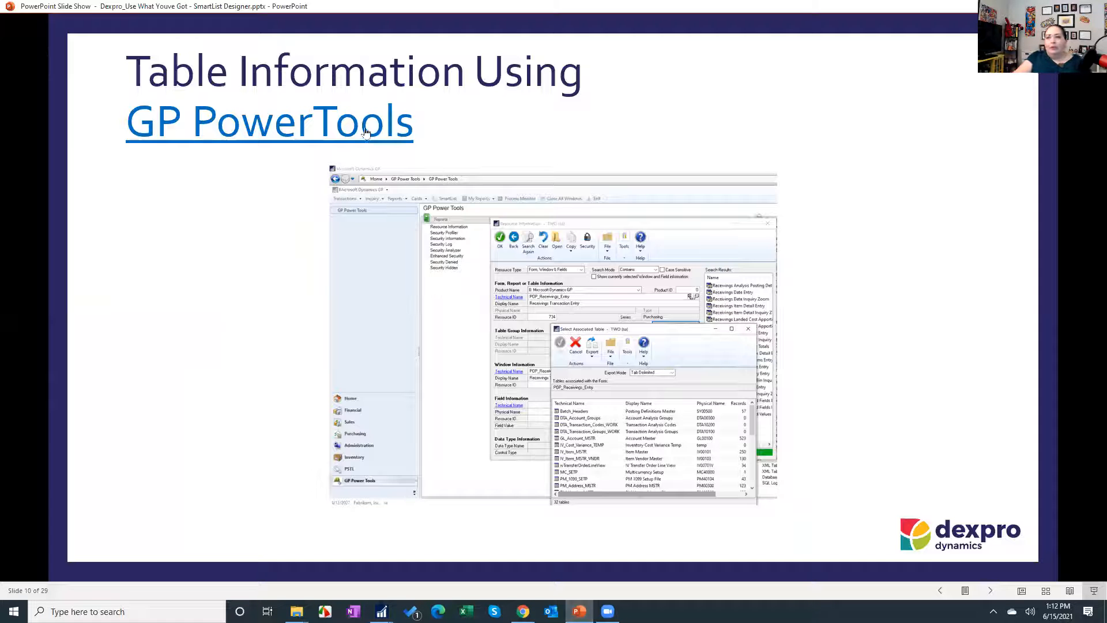
pyautogui.click(418, 162)
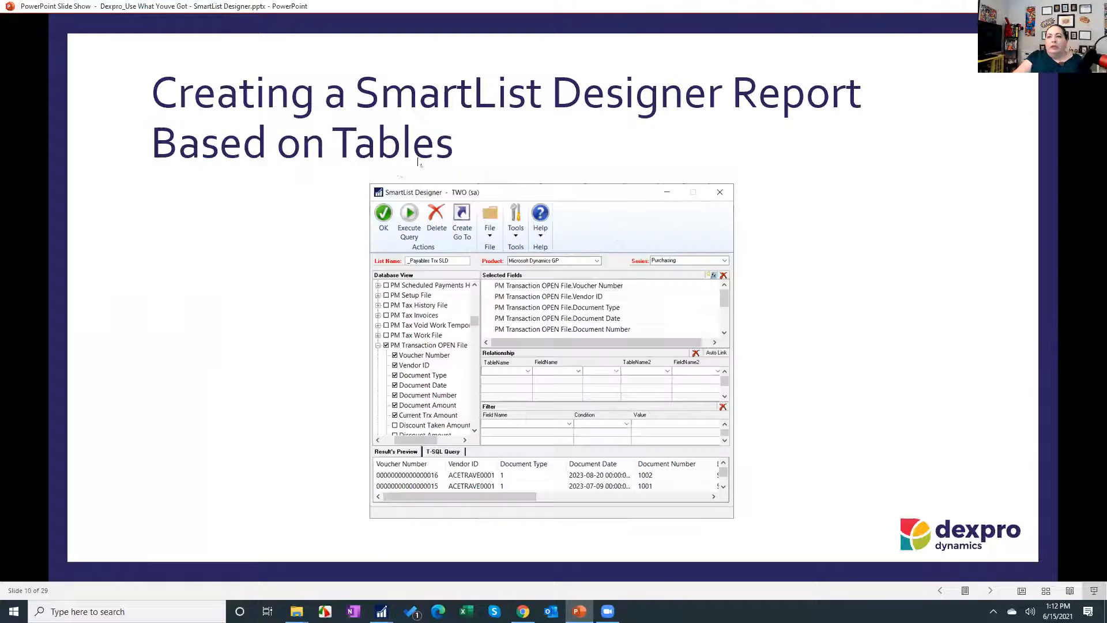
pyautogui.click(259, 176)
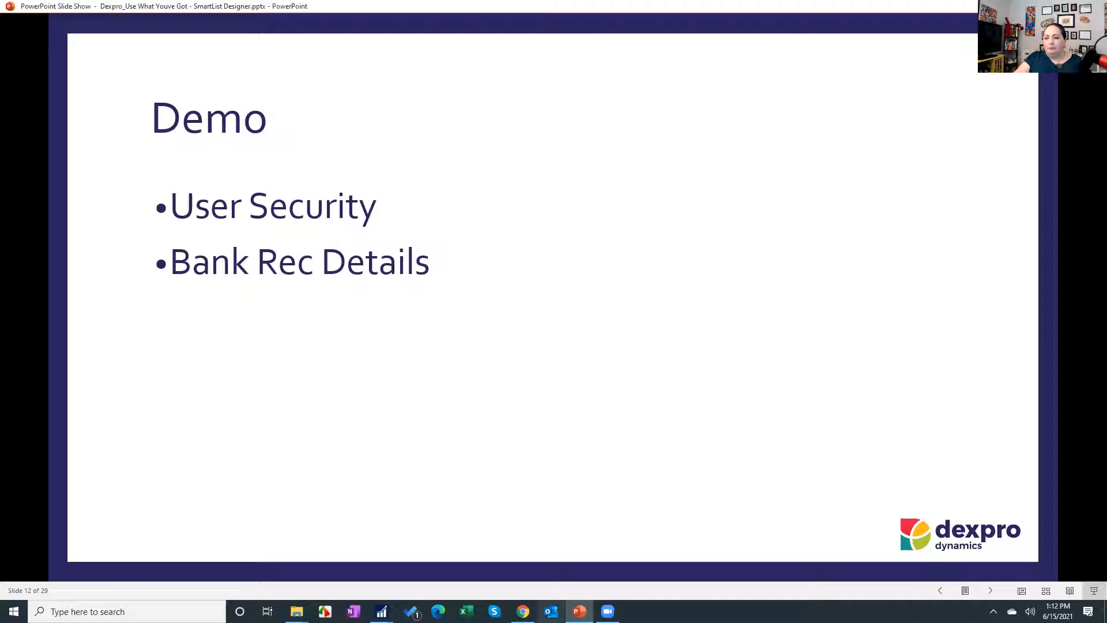
# Step: Switch to the SmartList window of Microsoft Dynamics GP and show its folder tree
pyautogui.moveTo(382, 612)
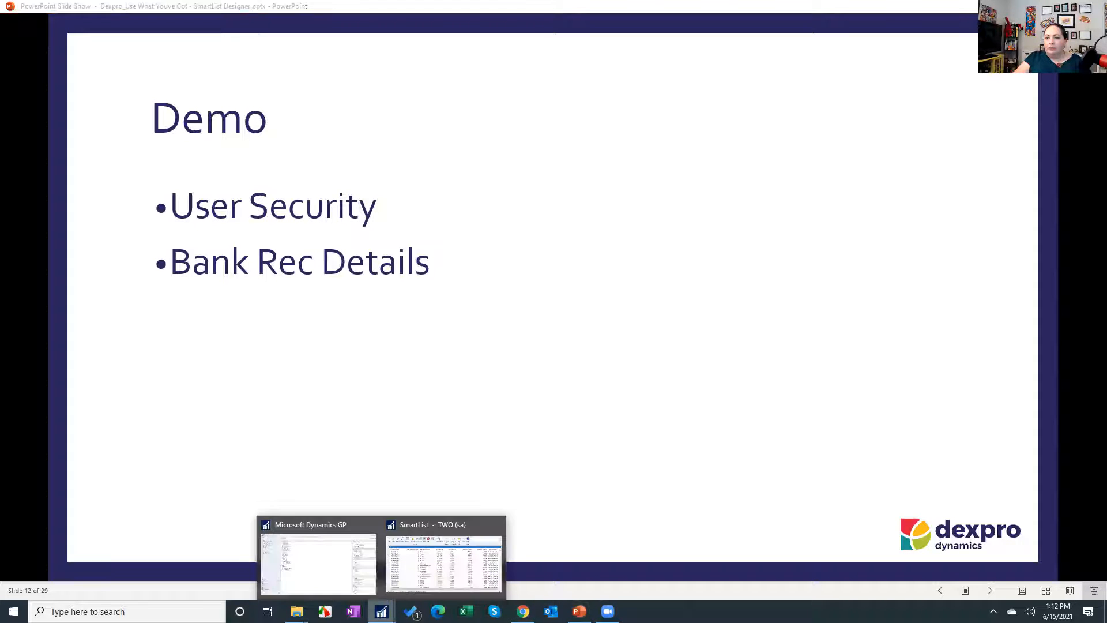
pyautogui.click(445, 556)
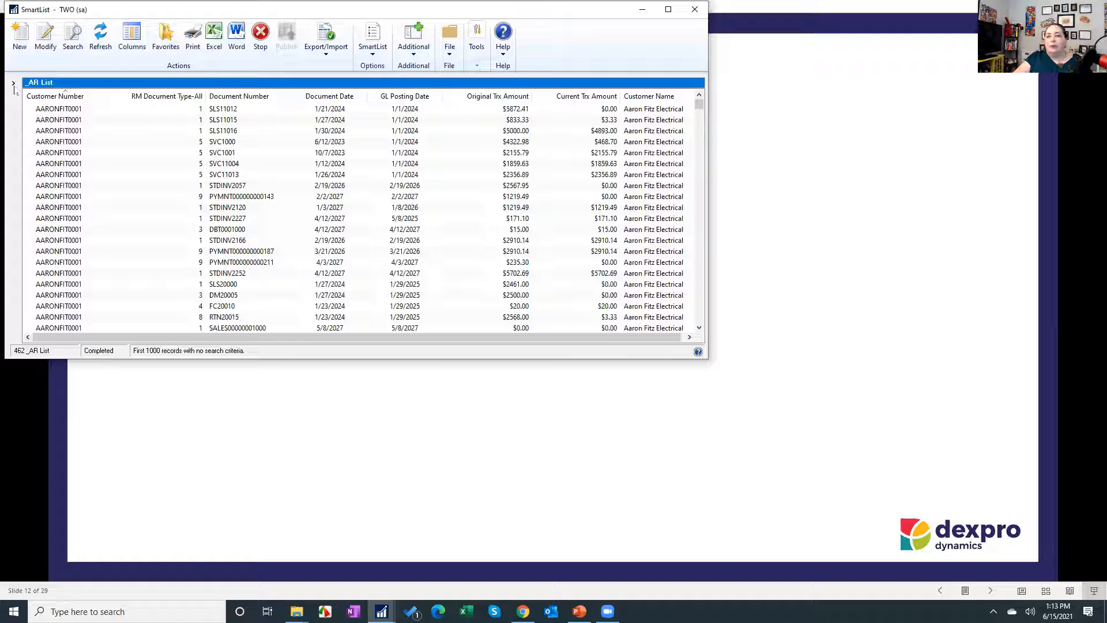
pyautogui.click(12, 84)
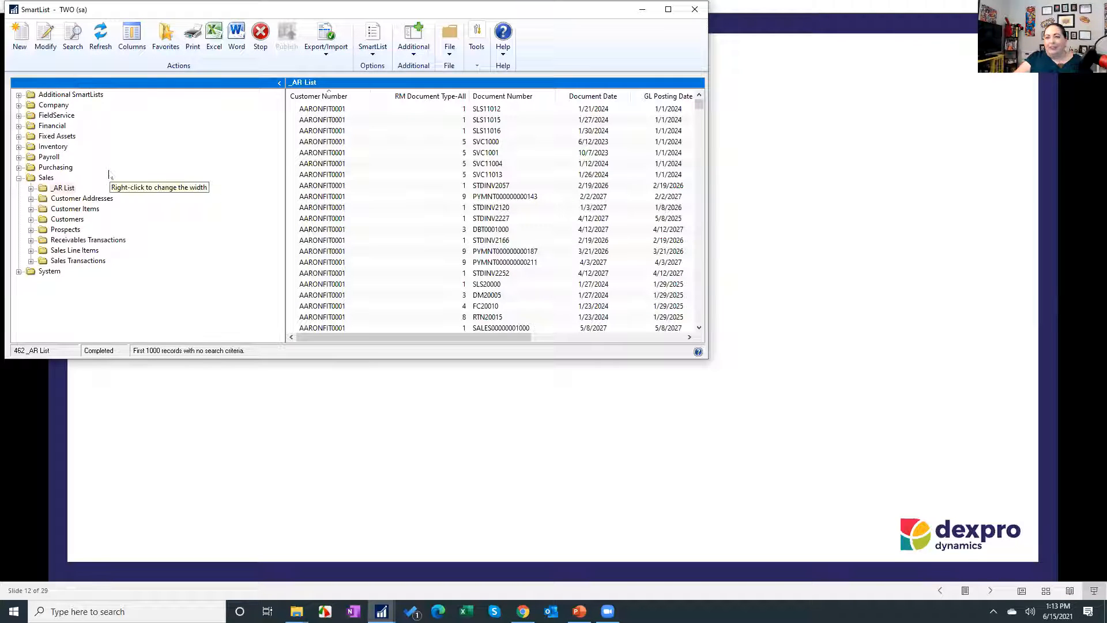
# Step: Start a new list with the Sales _AR List selected, view the design it brings in, and close the designer without saving
pyautogui.click(58, 188)
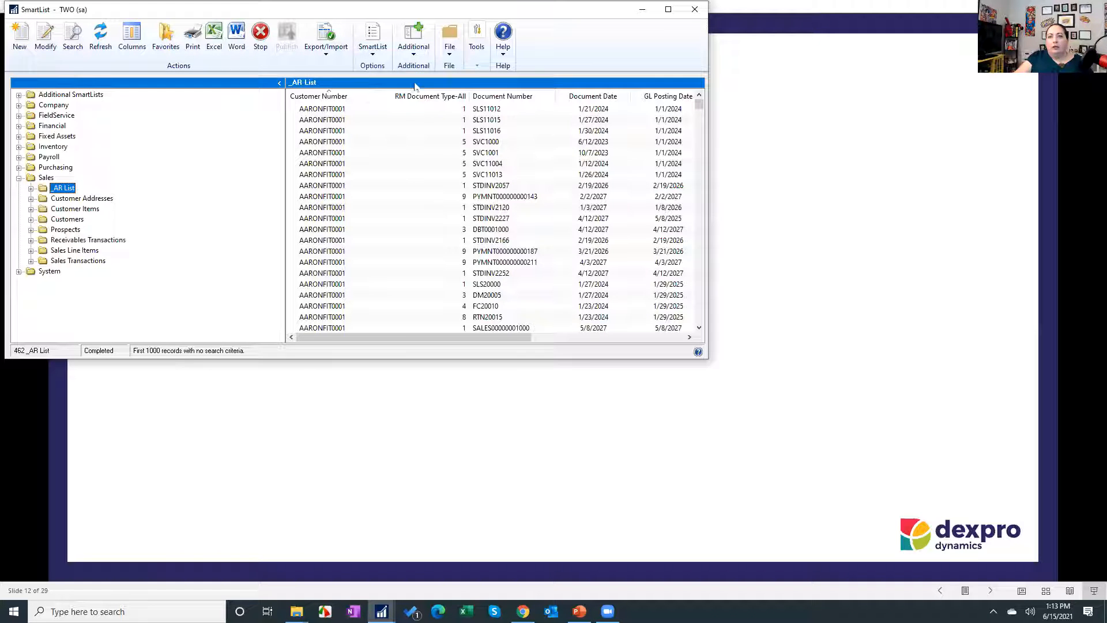
pyautogui.click(27, 37)
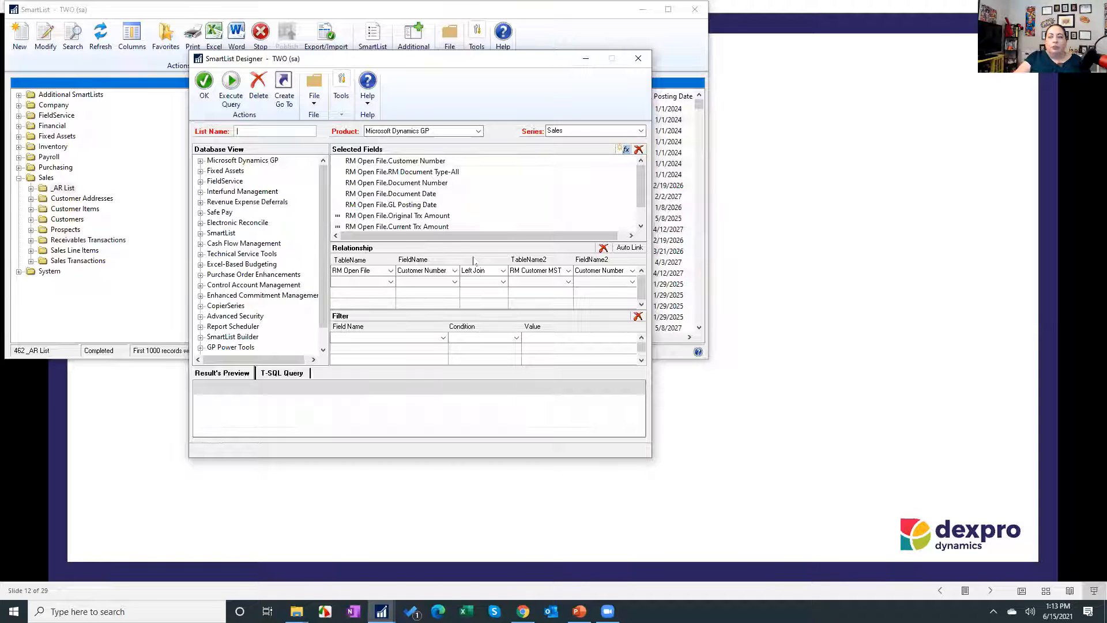
pyautogui.click(639, 58)
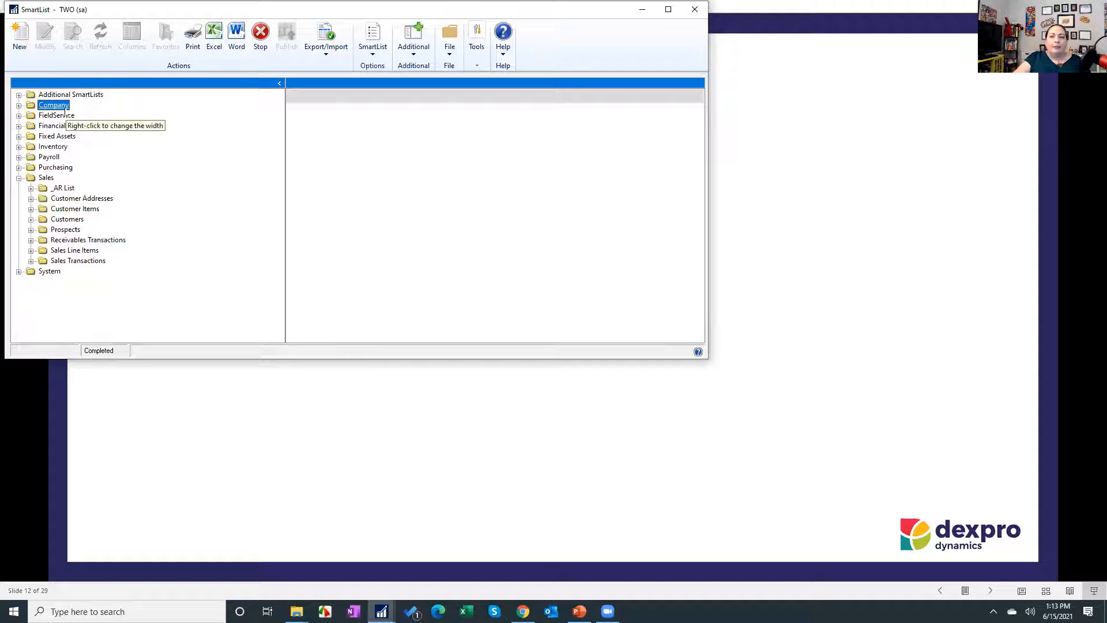
# Step: Browse the lists in the Company and Financial folders and view the Account Transactions list
pyautogui.click(18, 105)
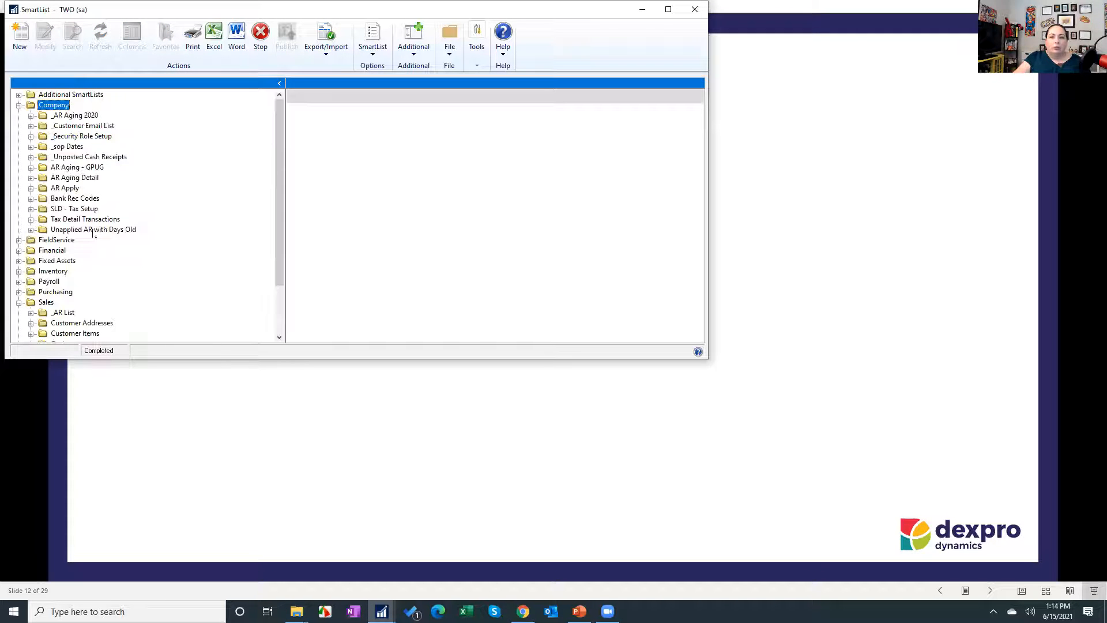
pyautogui.click(18, 105)
pyautogui.click(18, 125)
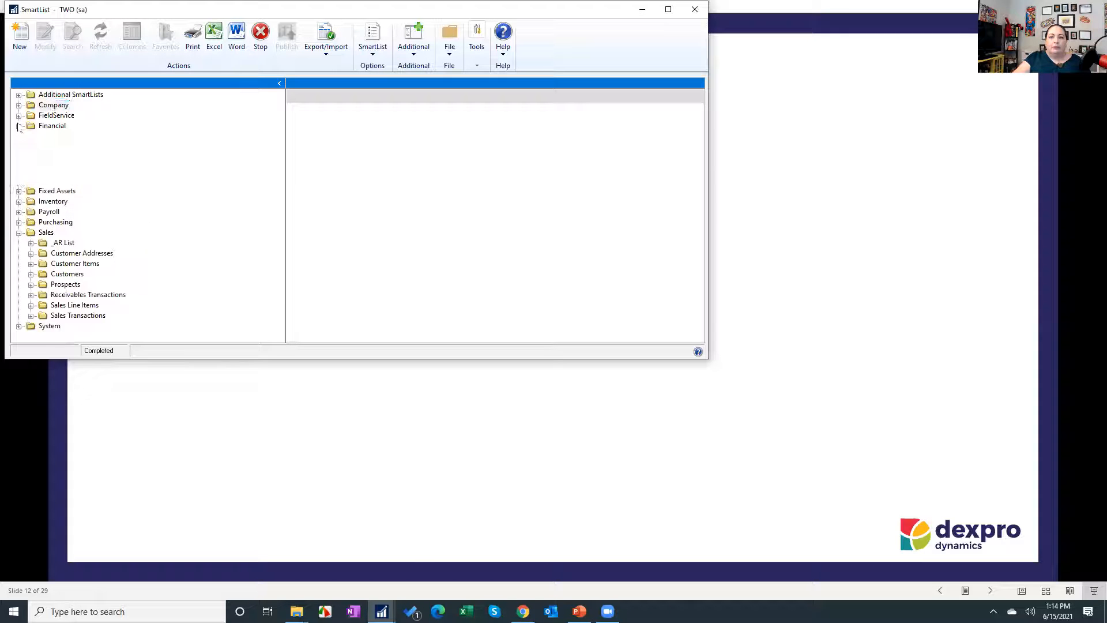
pyautogui.click(49, 127)
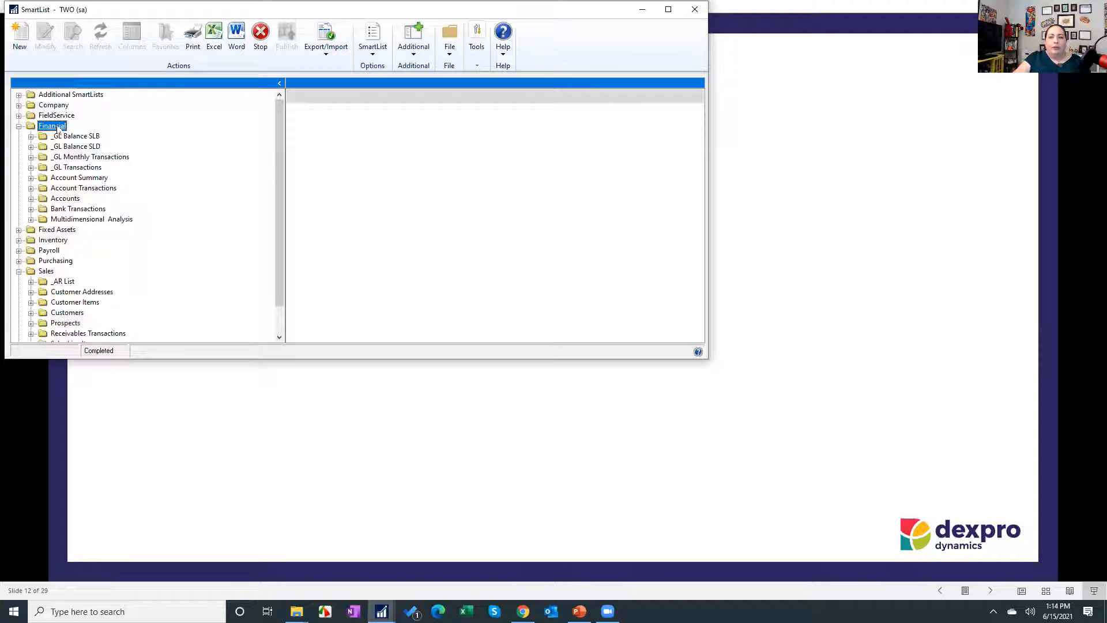
pyautogui.click(89, 189)
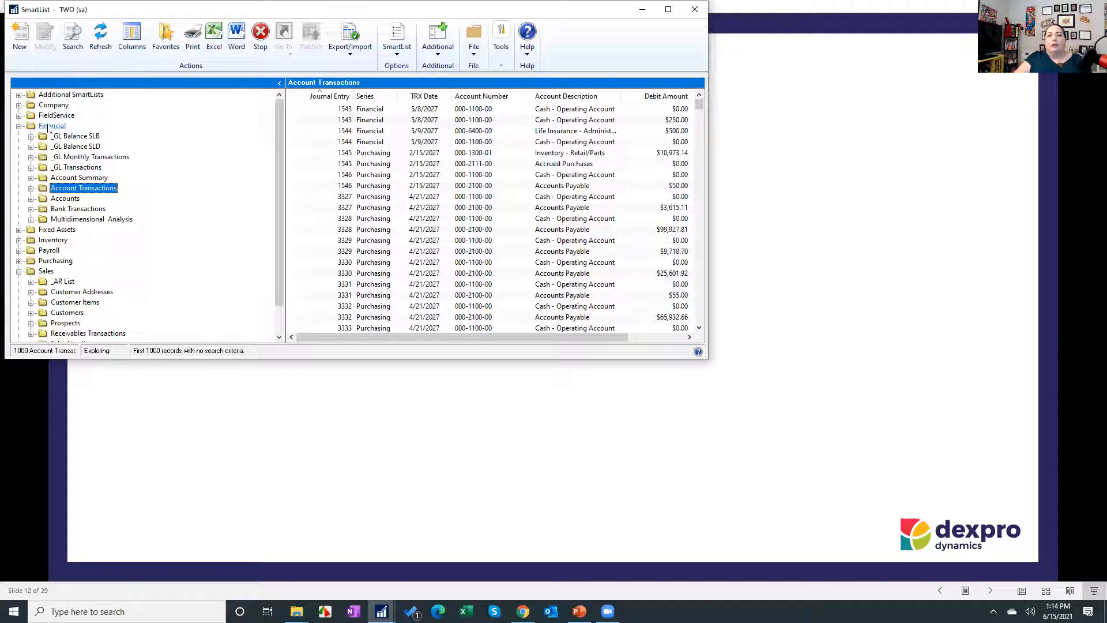
# Step: Start a new SmartList Designer list from the Company folder, keeping Company as the series
pyautogui.click(42, 109)
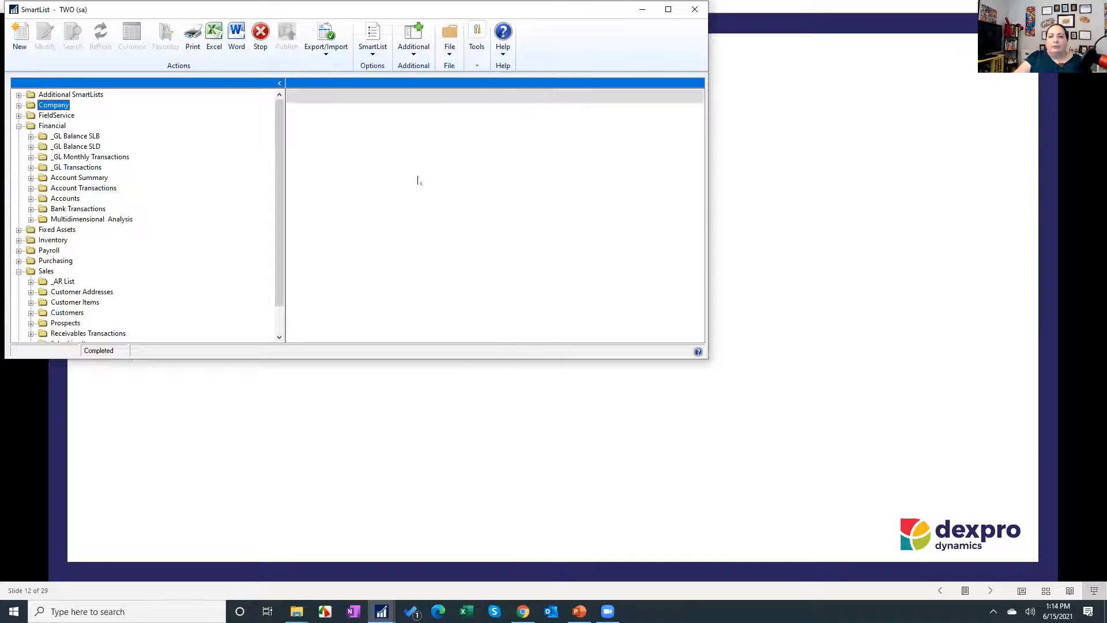
pyautogui.click(20, 38)
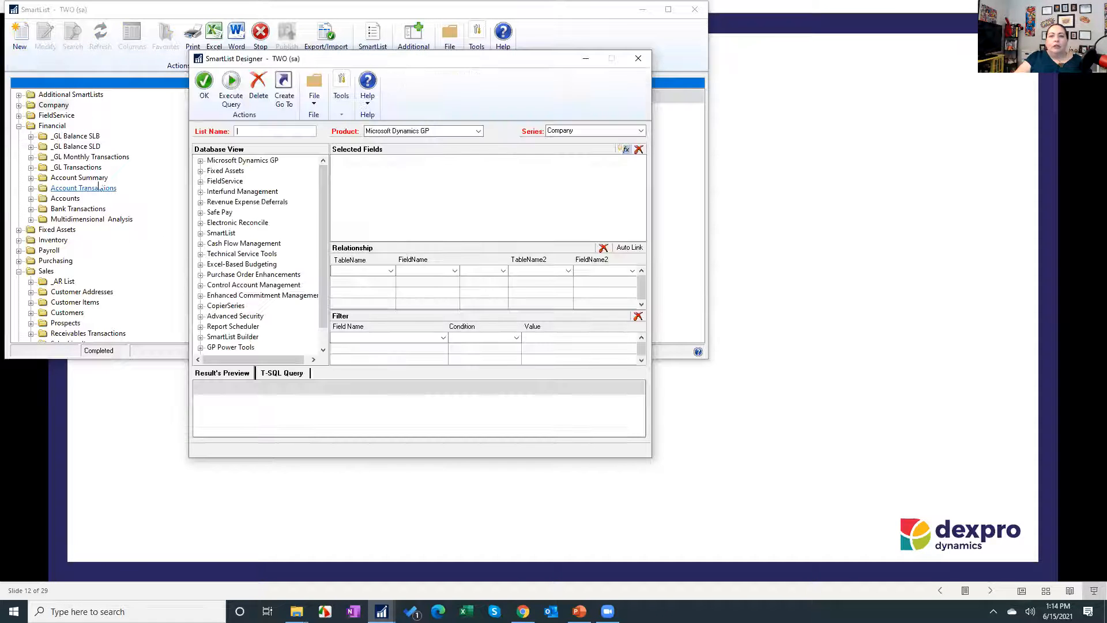
pyautogui.scroll(-1, 117, 160)
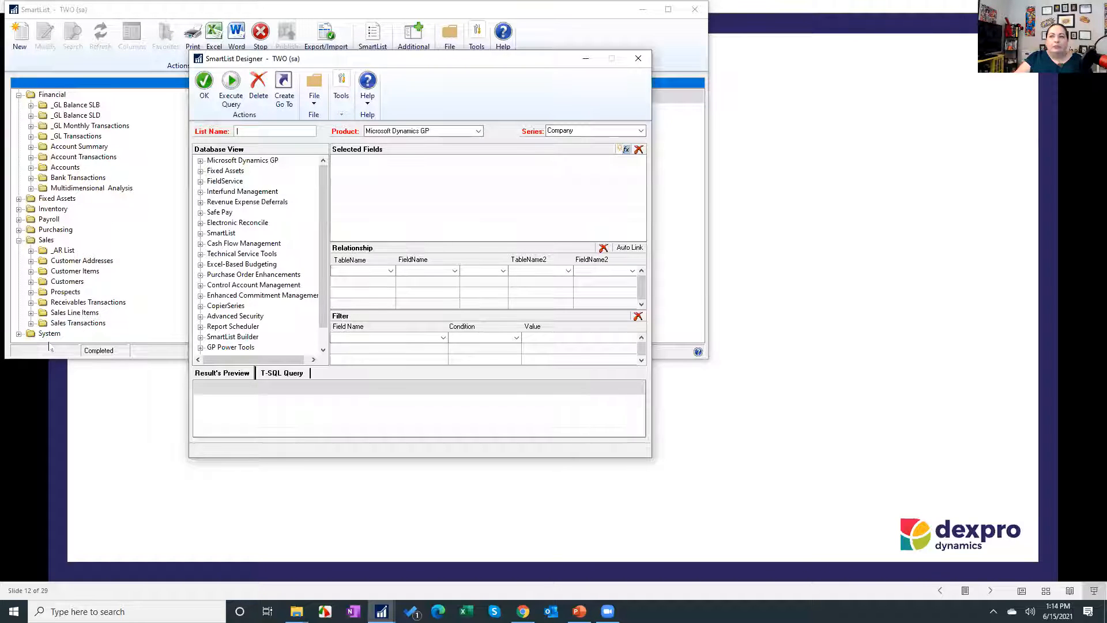
pyautogui.click(593, 130)
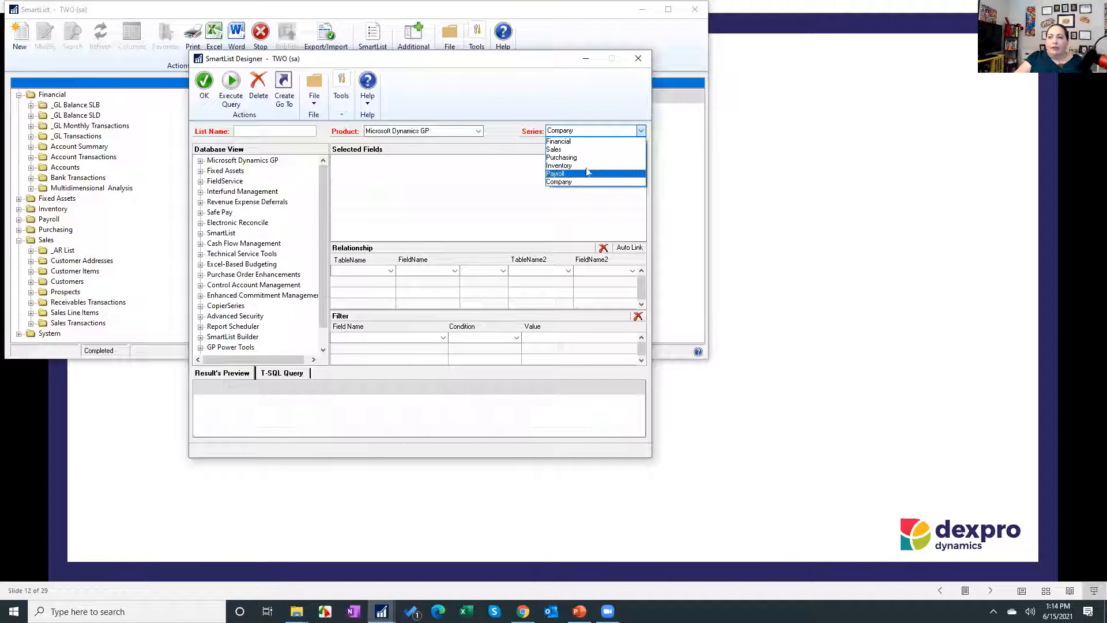
pyautogui.click(578, 134)
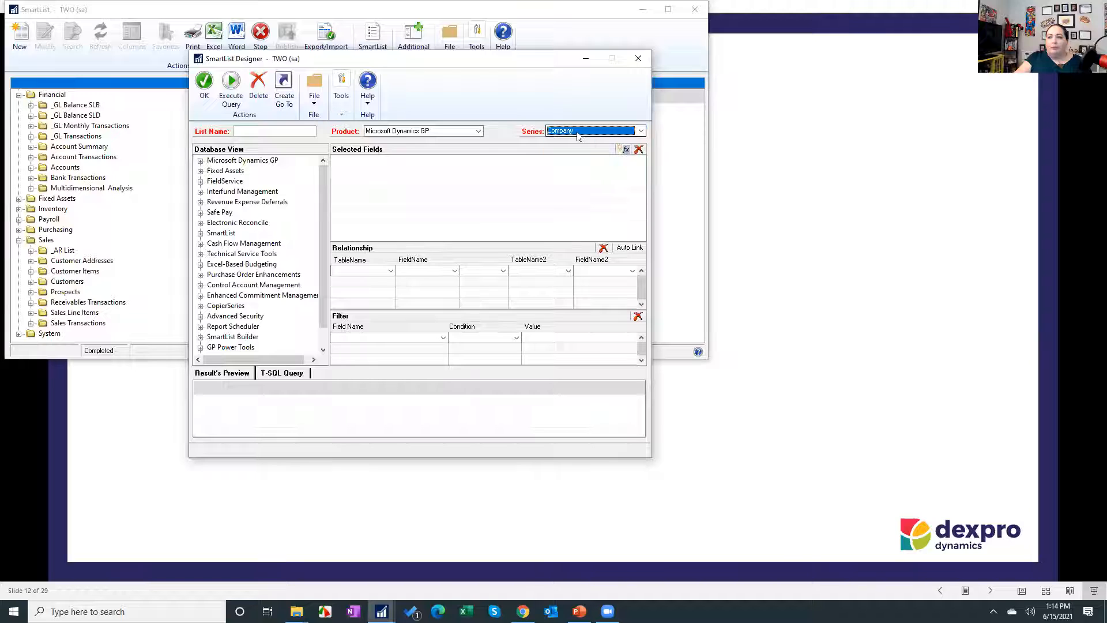
# Step: Name the new list _User Security
pyautogui.click(292, 131)
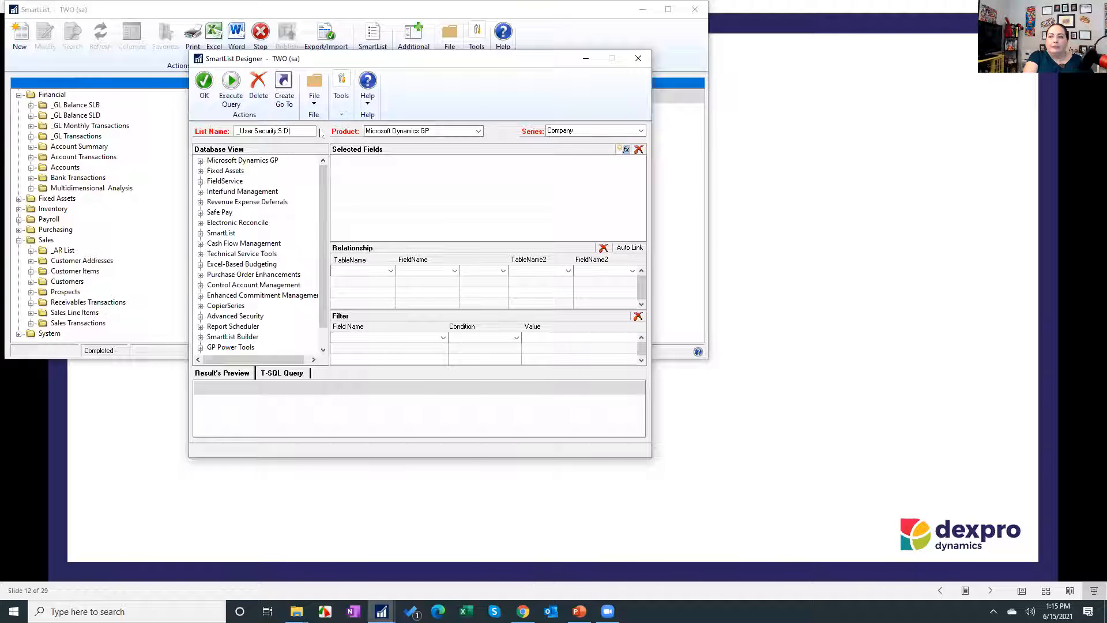
pyautogui.press('BackSpace')
pyautogui.press('BackSpace')
pyautogui.press('BackSpace')
pyautogui.press('BackSpace')
pyautogui.write('y')
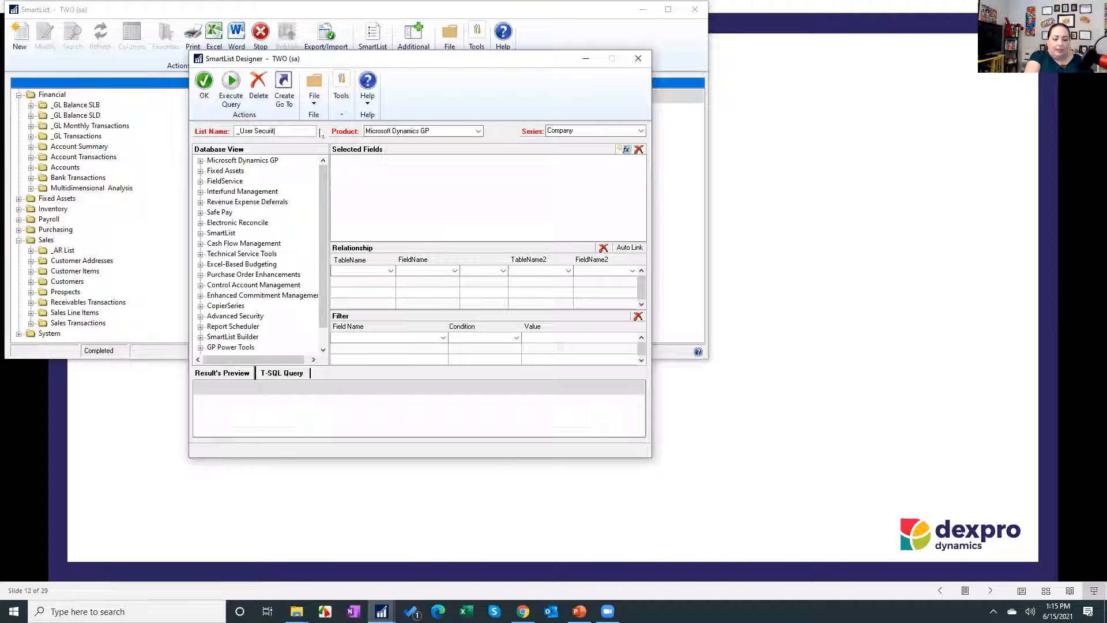
# Step: Expand the Security Assignment User Role table in the System series of the Microsoft Dynamics GP tables
pyautogui.click(200, 161)
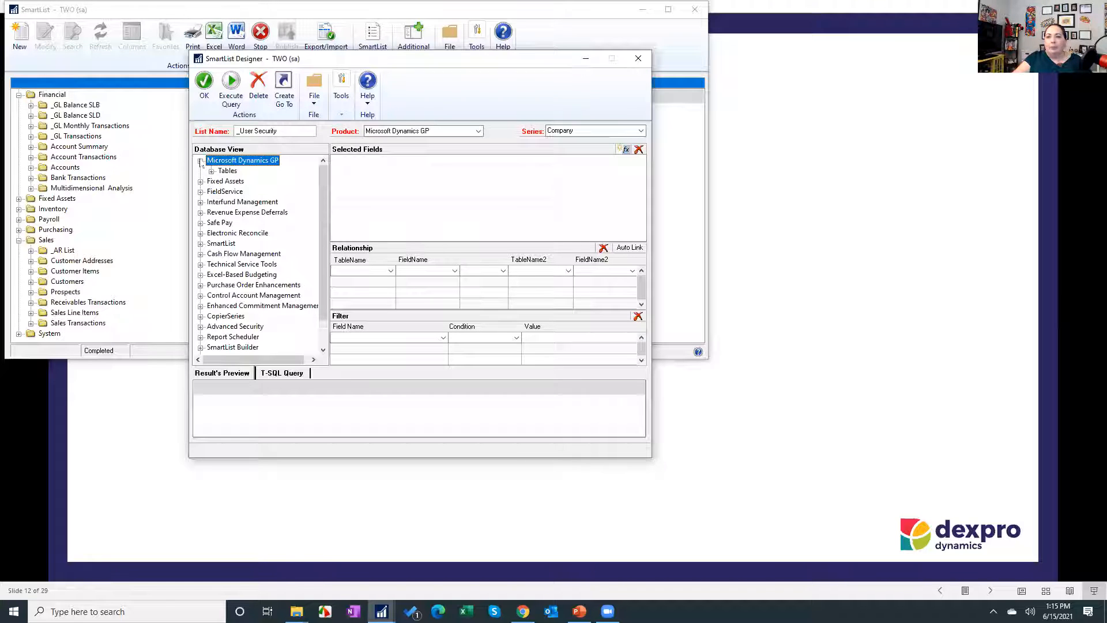
pyautogui.click(211, 171)
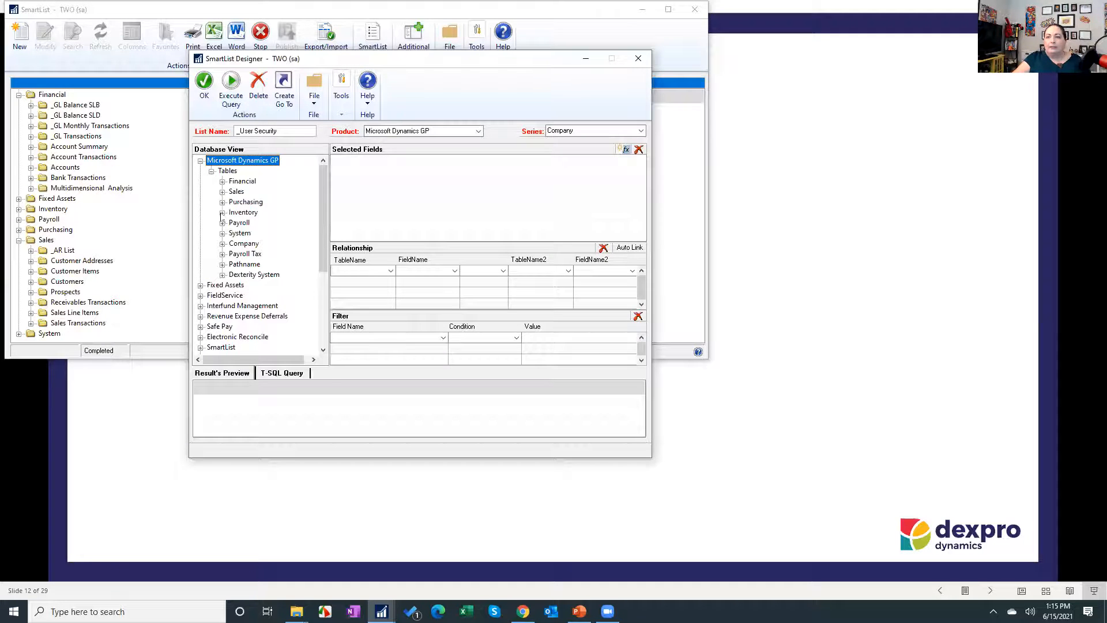
pyautogui.click(222, 234)
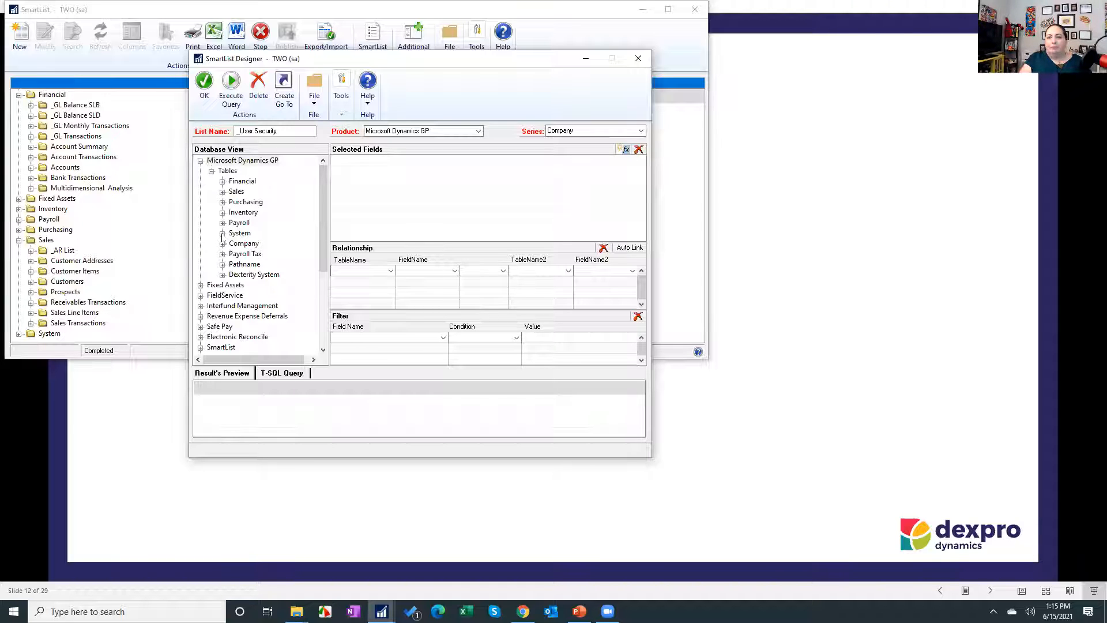
pyautogui.click(222, 233)
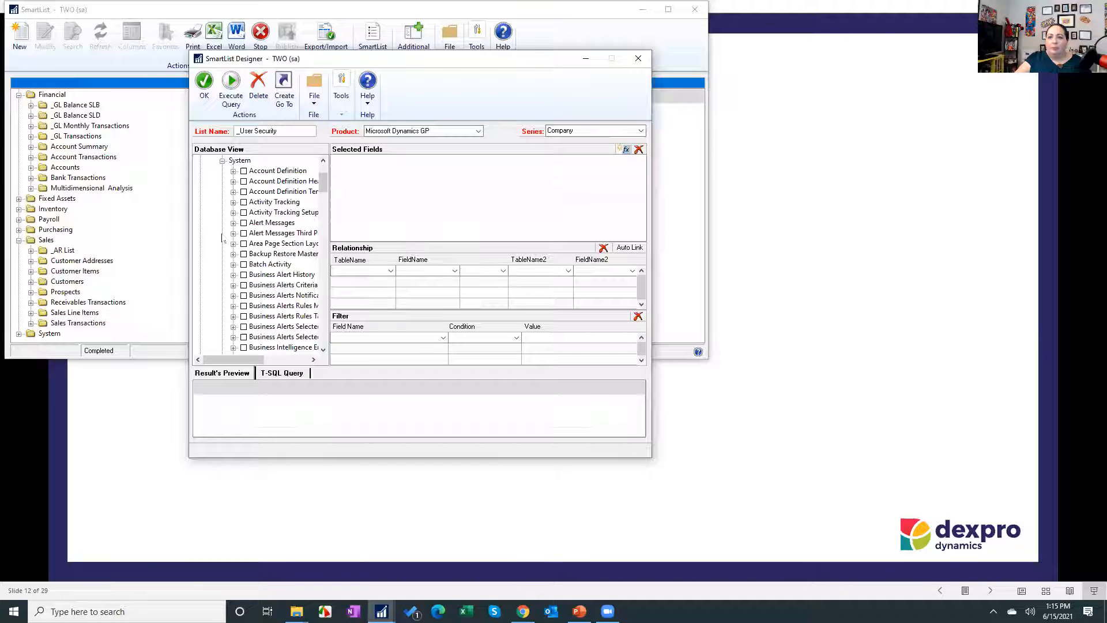
pyautogui.scroll(-15, 282, 306)
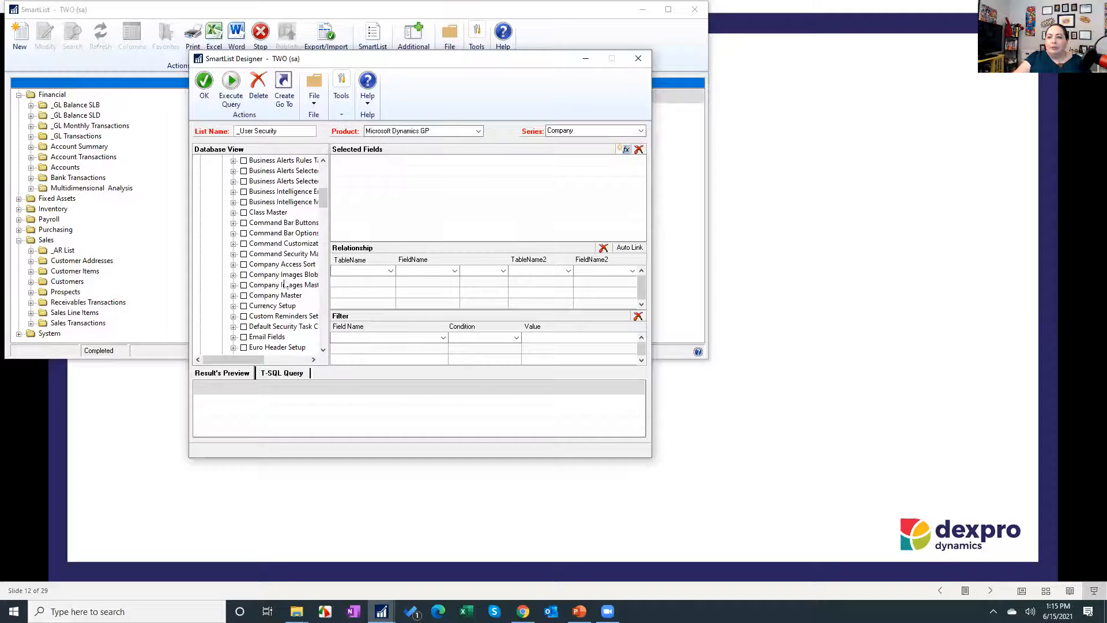
pyautogui.scroll(-20, 282, 307)
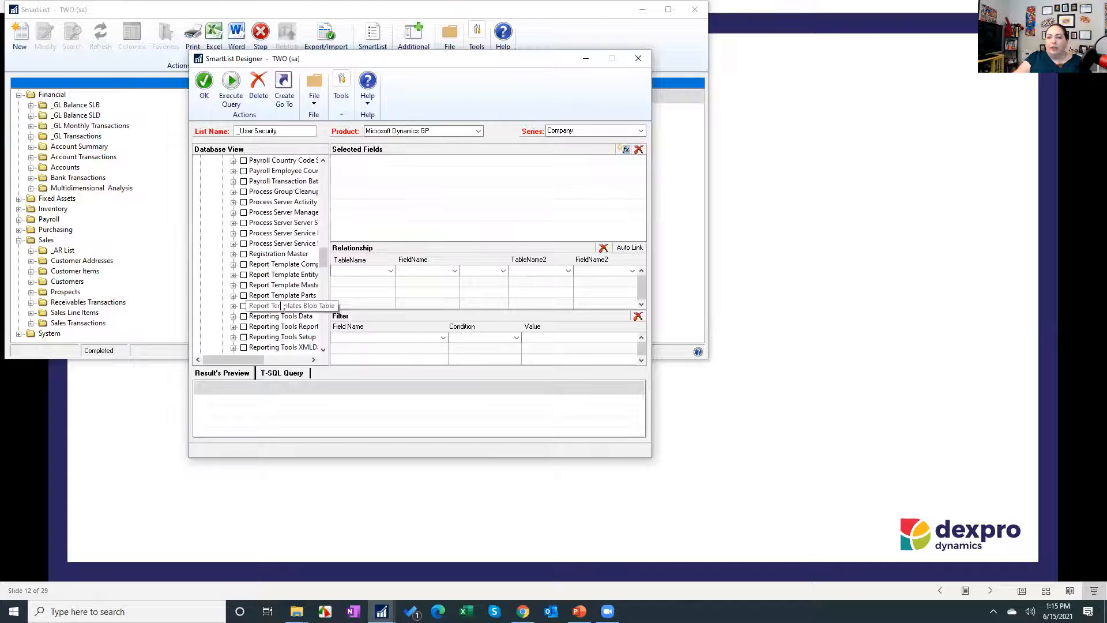
pyautogui.scroll(-1, 283, 306)
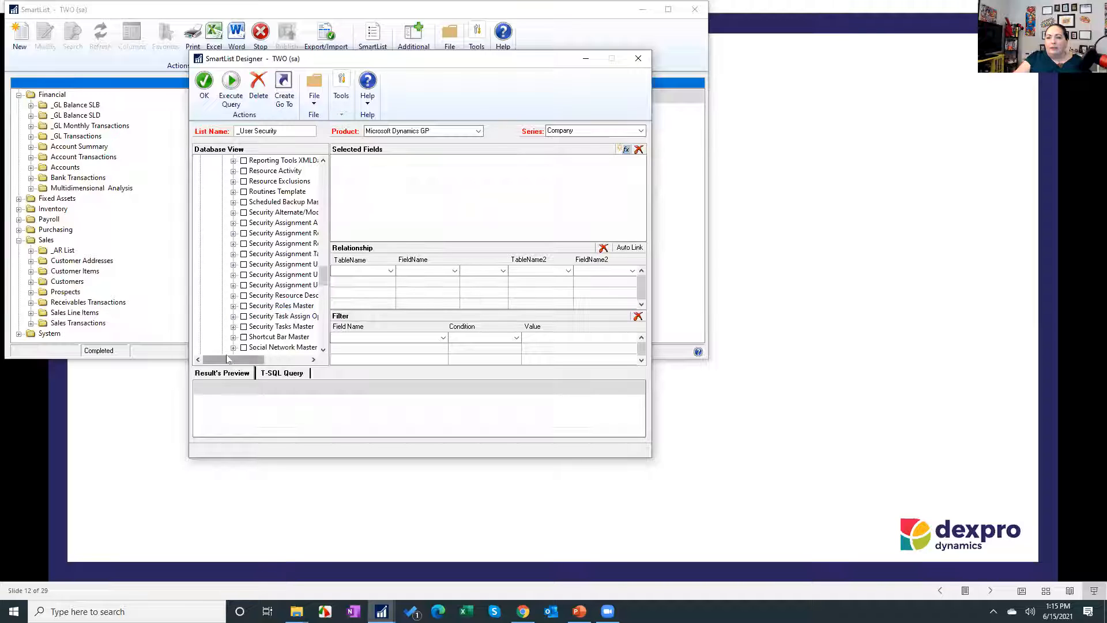
pyautogui.moveTo(236, 358); pyautogui.dragTo(248, 355)
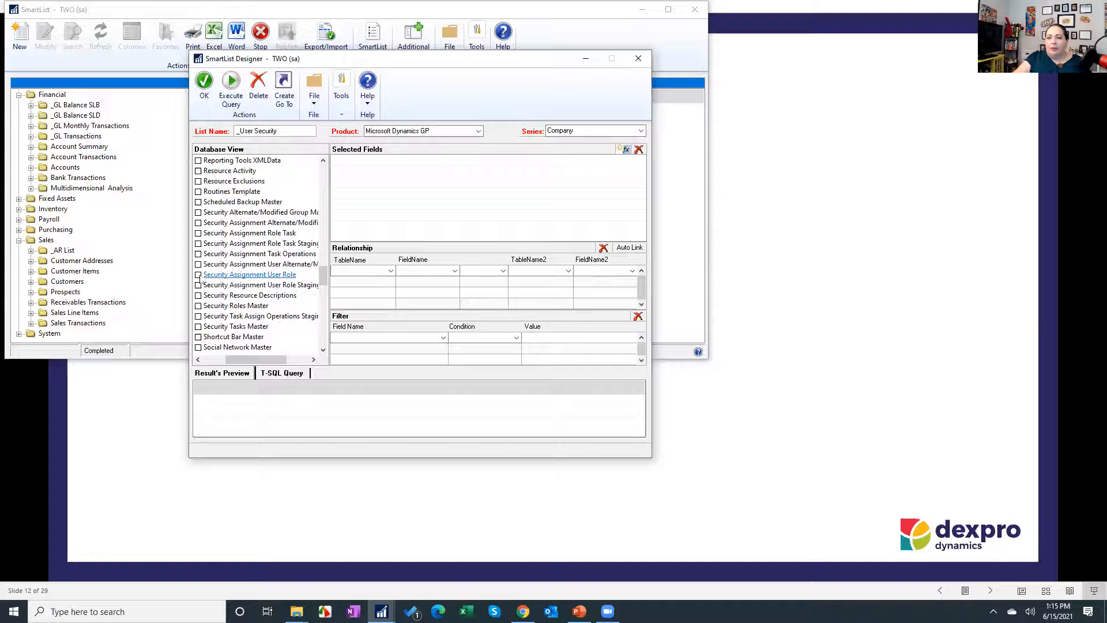
pyautogui.moveTo(243, 359); pyautogui.dragTo(227, 359)
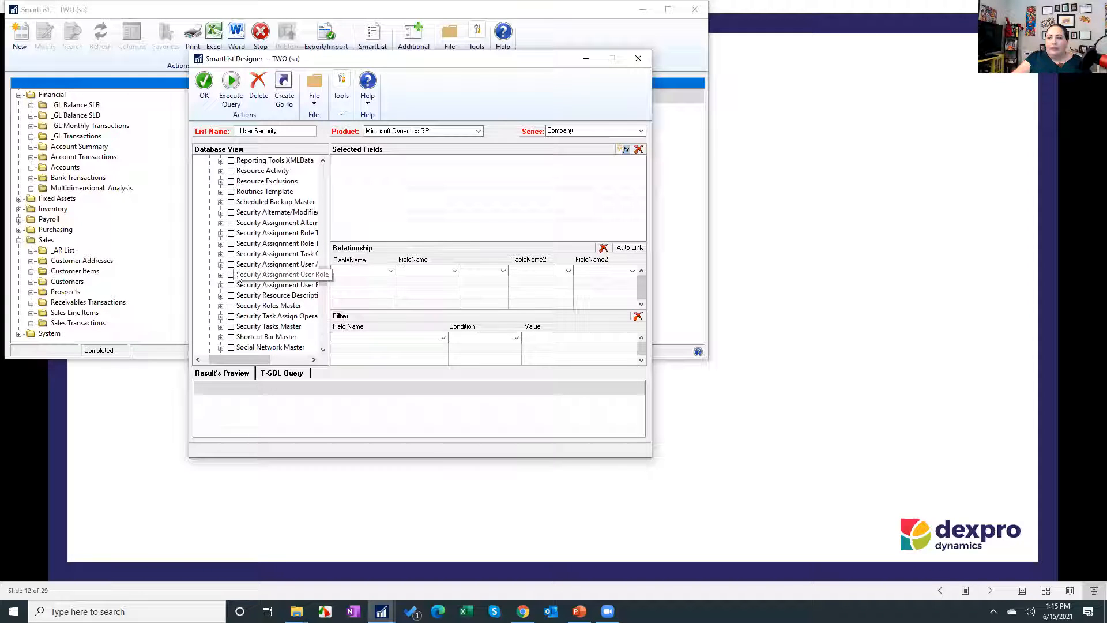
pyautogui.click(220, 275)
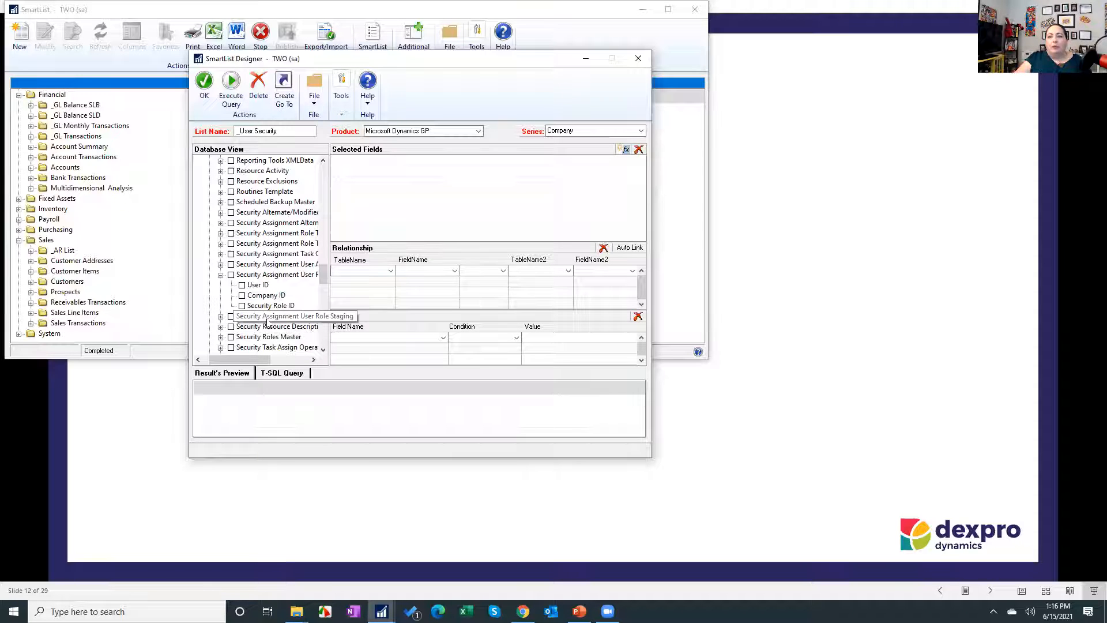
# Step: Add the User ID, Security Role ID and Company ID fields of Security Assignment User Role to the list
pyautogui.click(242, 285)
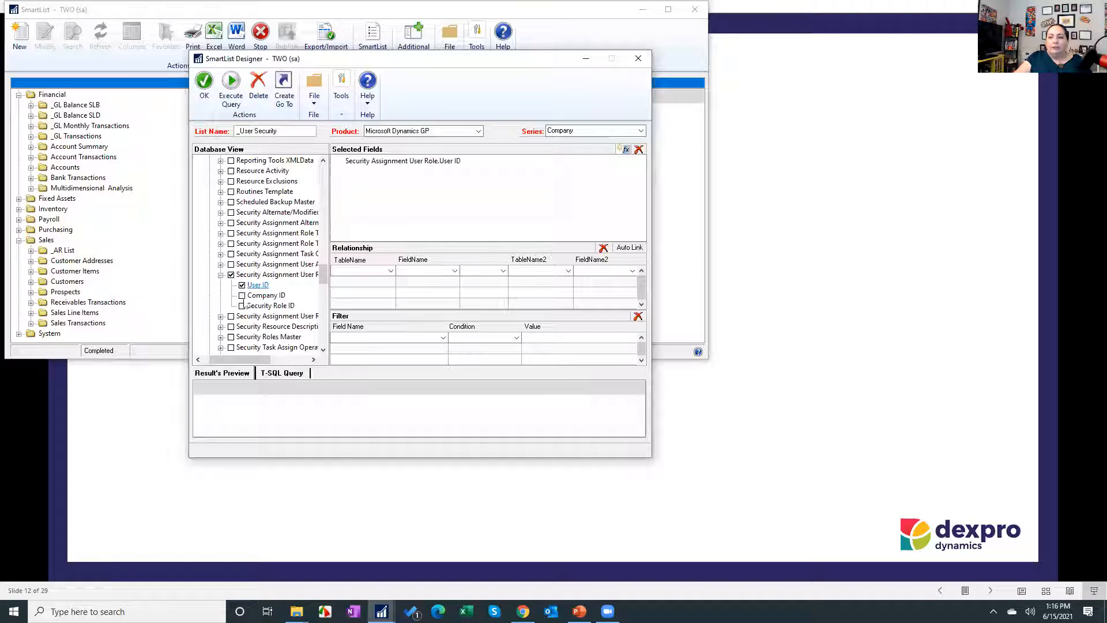
pyautogui.click(242, 305)
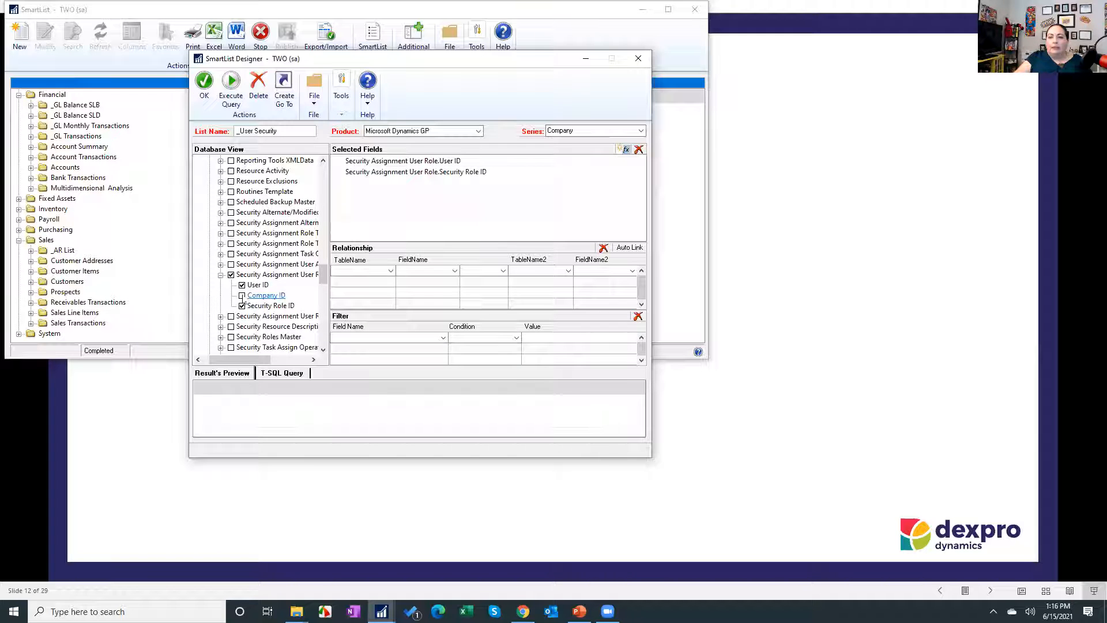
pyautogui.click(242, 296)
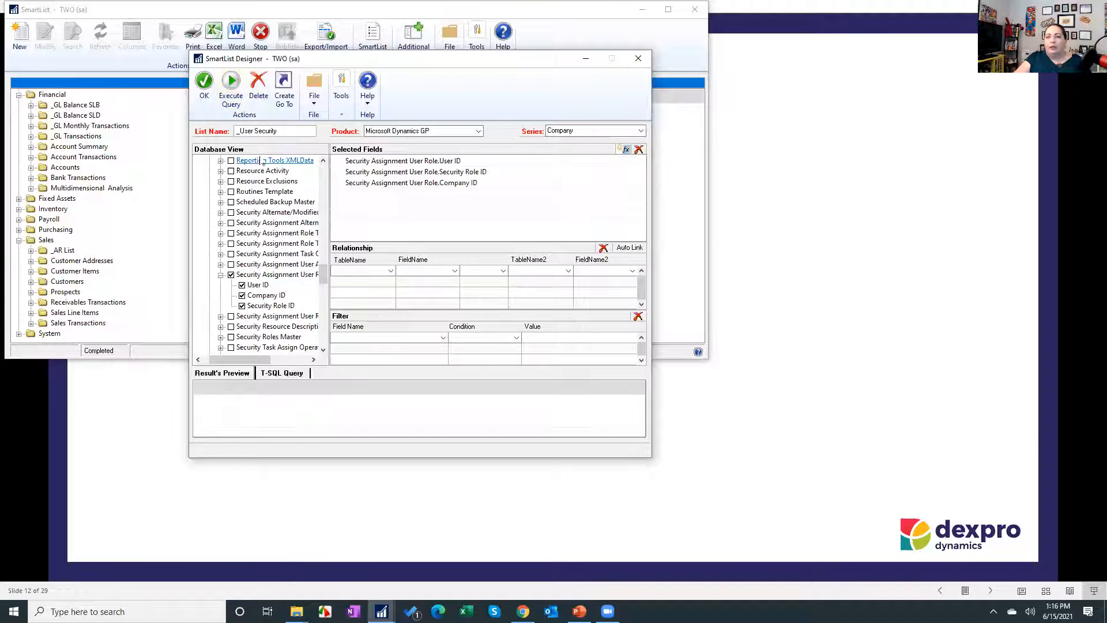
# Step: Execute the query and look through the previewed user, role and company records
pyautogui.click(225, 82)
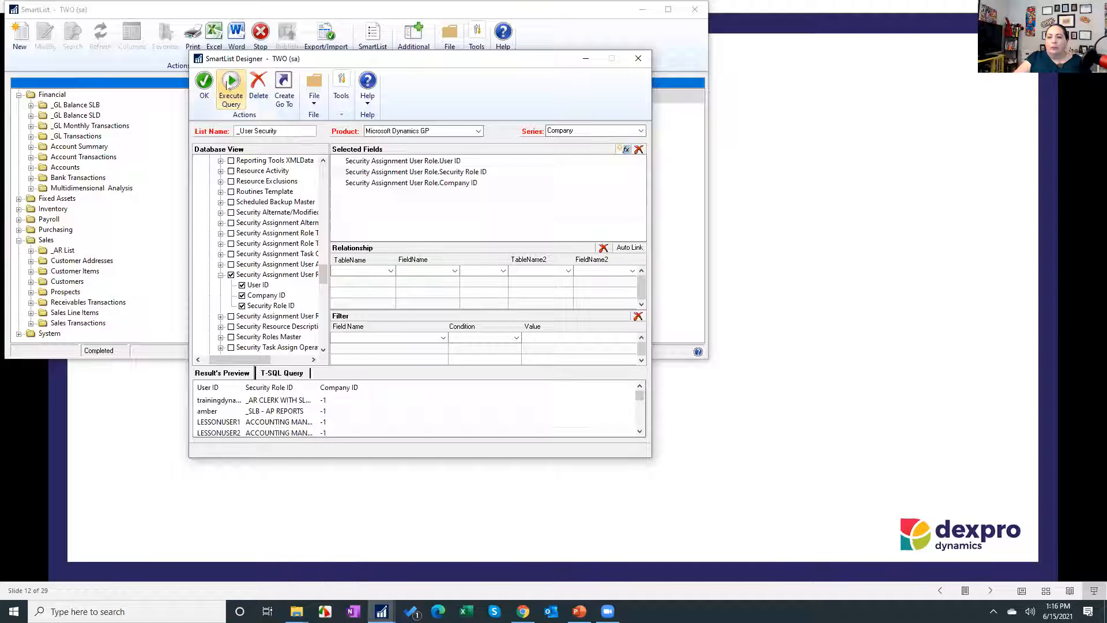
pyautogui.scroll(-10, 333, 404)
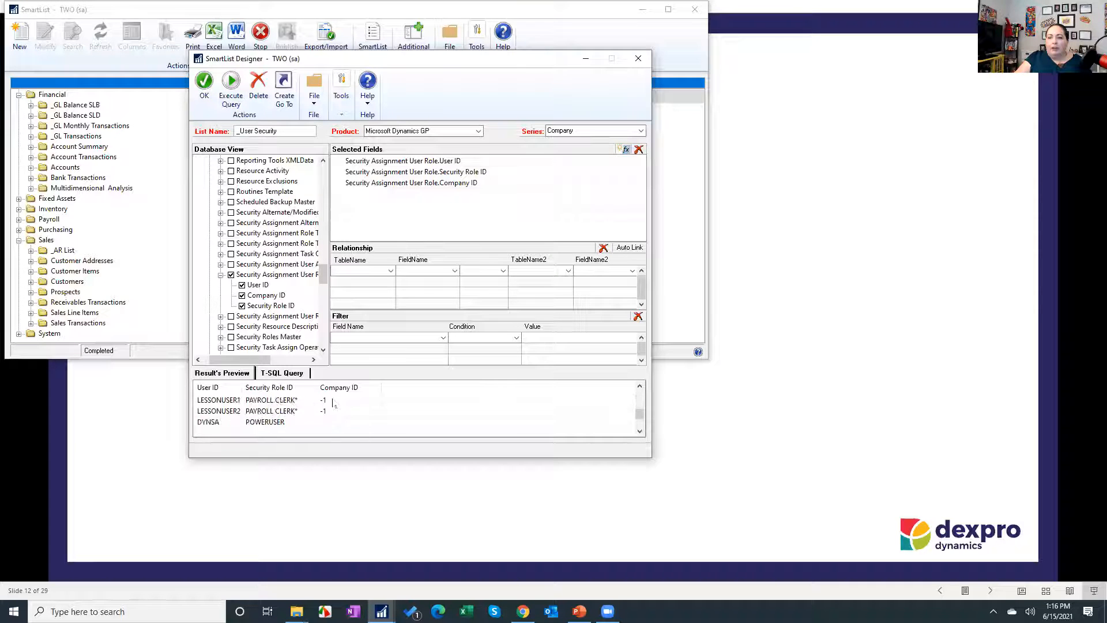
pyautogui.scroll(10, 334, 403)
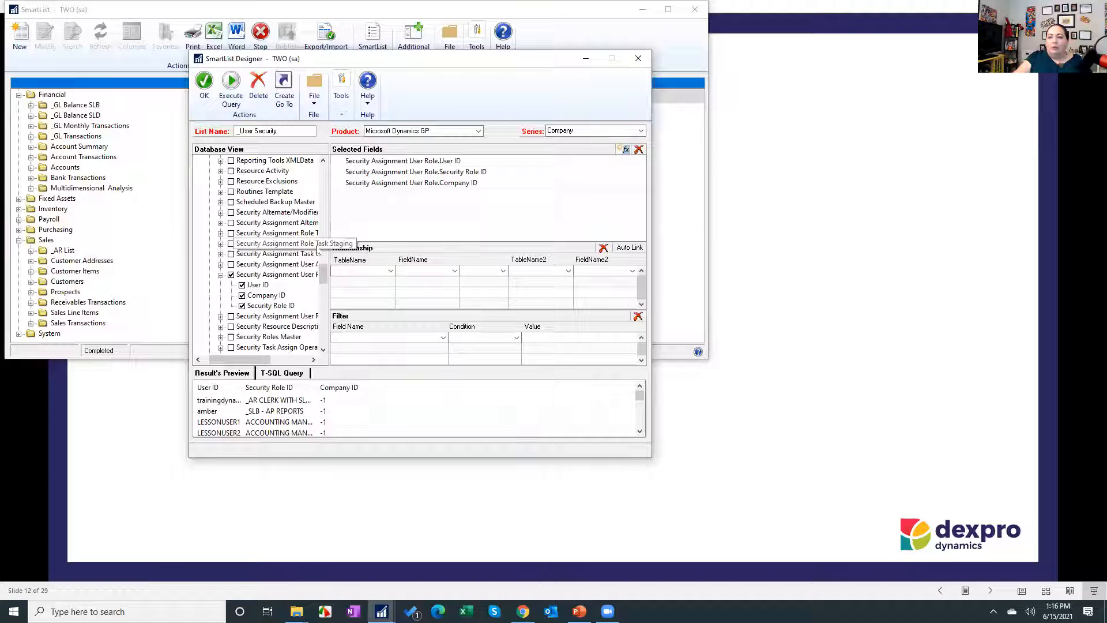
# Step: Add the Company Name field from the System series' Company Master table and try to save the list
pyautogui.scroll(1, 314, 268)
pyautogui.scroll(6, 288, 271)
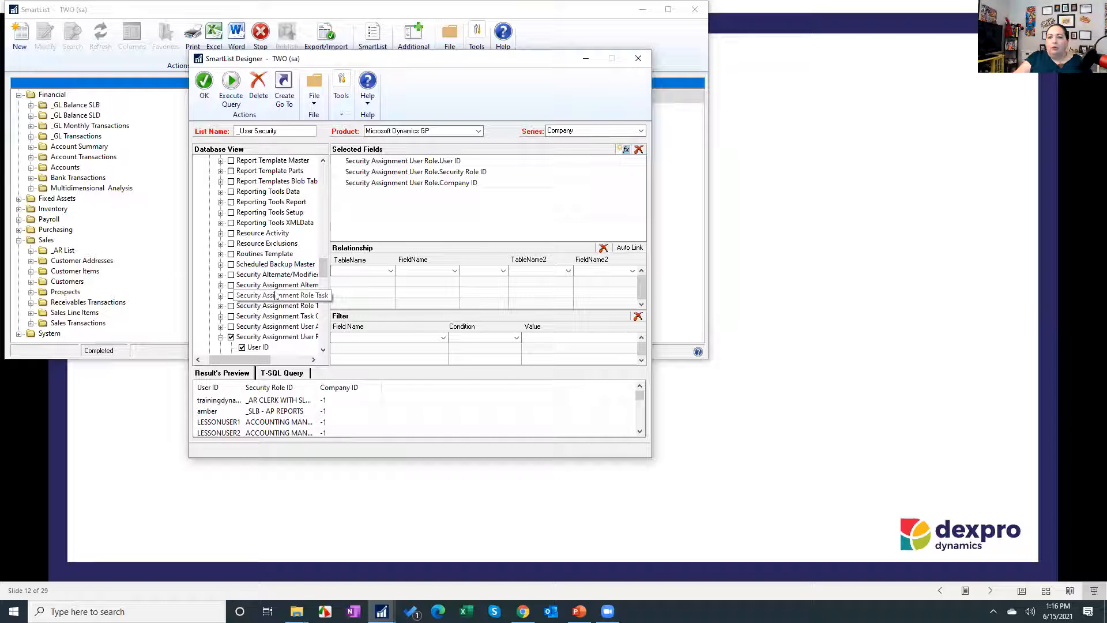
pyautogui.scroll(3, 261, 296)
pyautogui.scroll(-8, 261, 296)
pyautogui.scroll(12, 263, 295)
pyautogui.scroll(15, 261, 294)
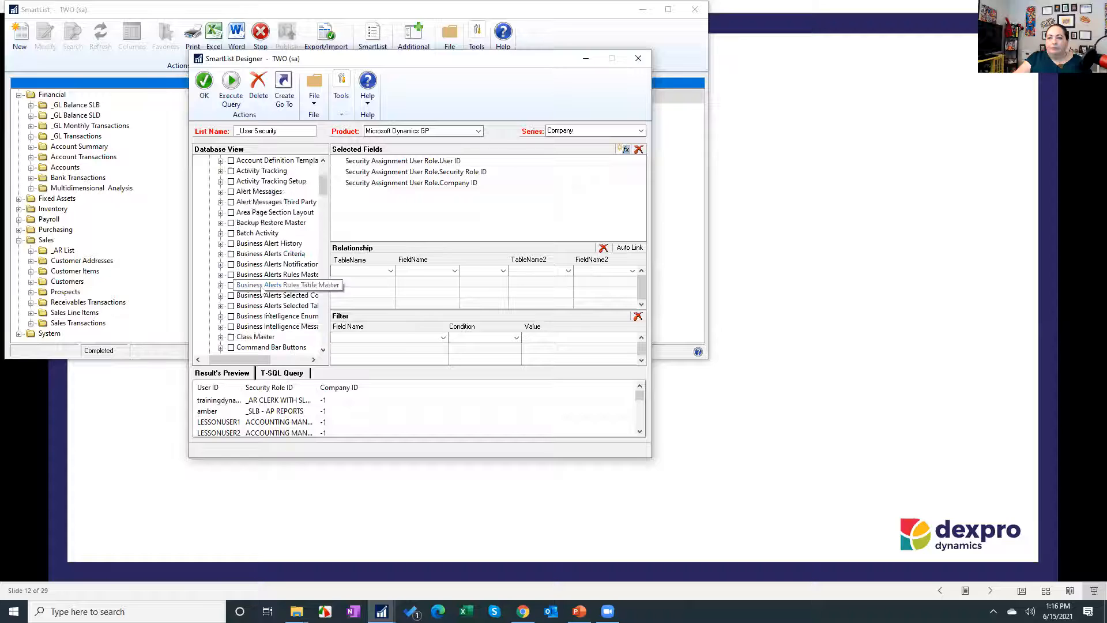
pyautogui.scroll(-1, 260, 300)
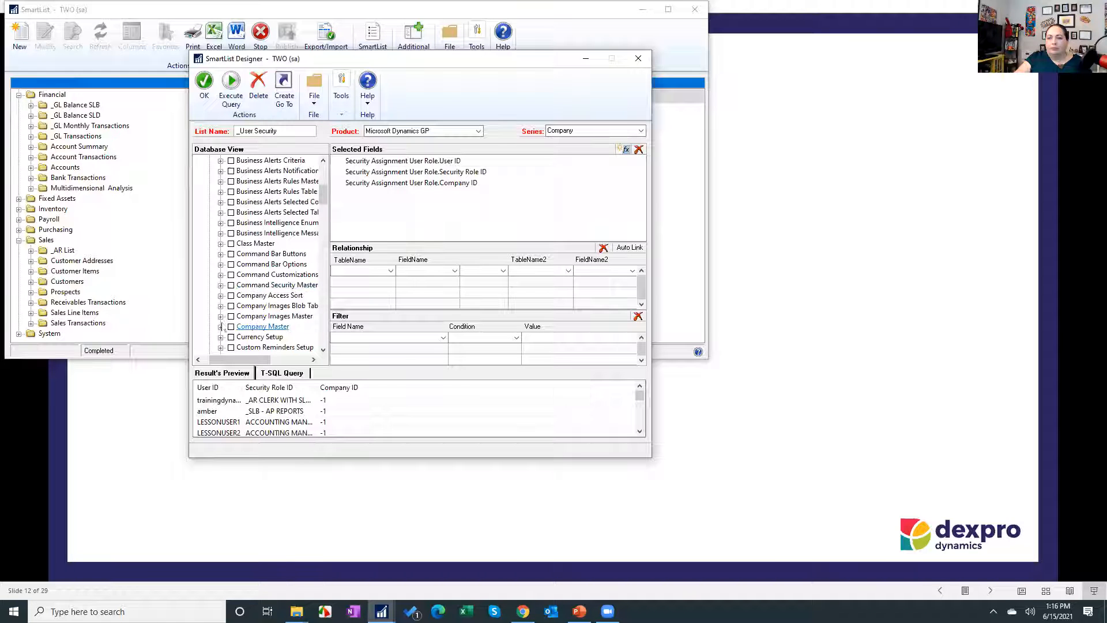
pyautogui.click(221, 327)
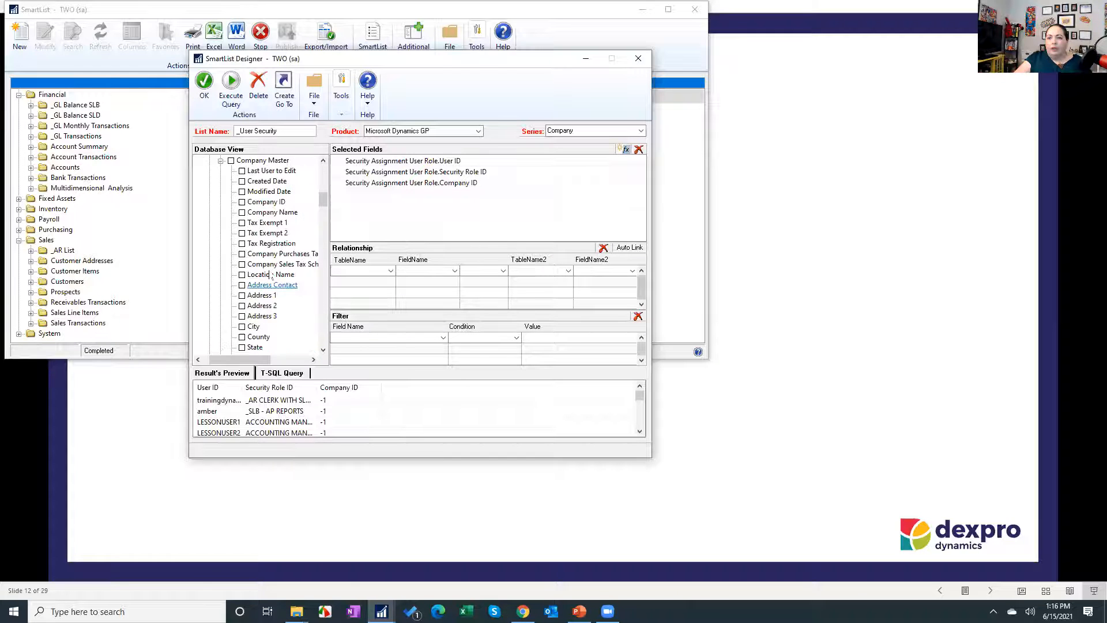
pyautogui.click(242, 213)
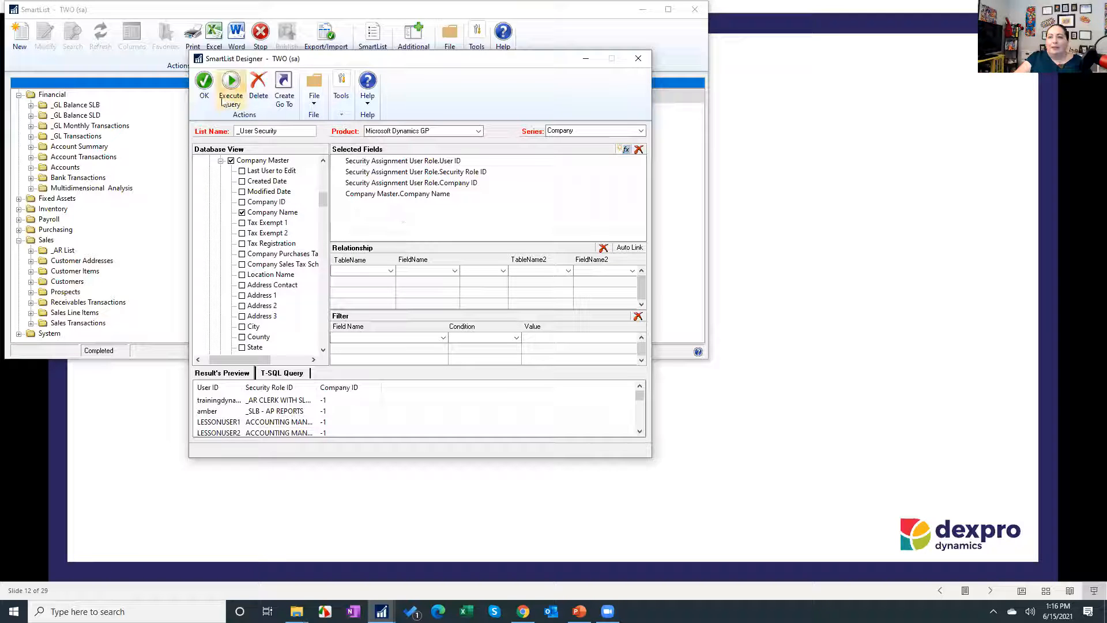
pyautogui.click(204, 81)
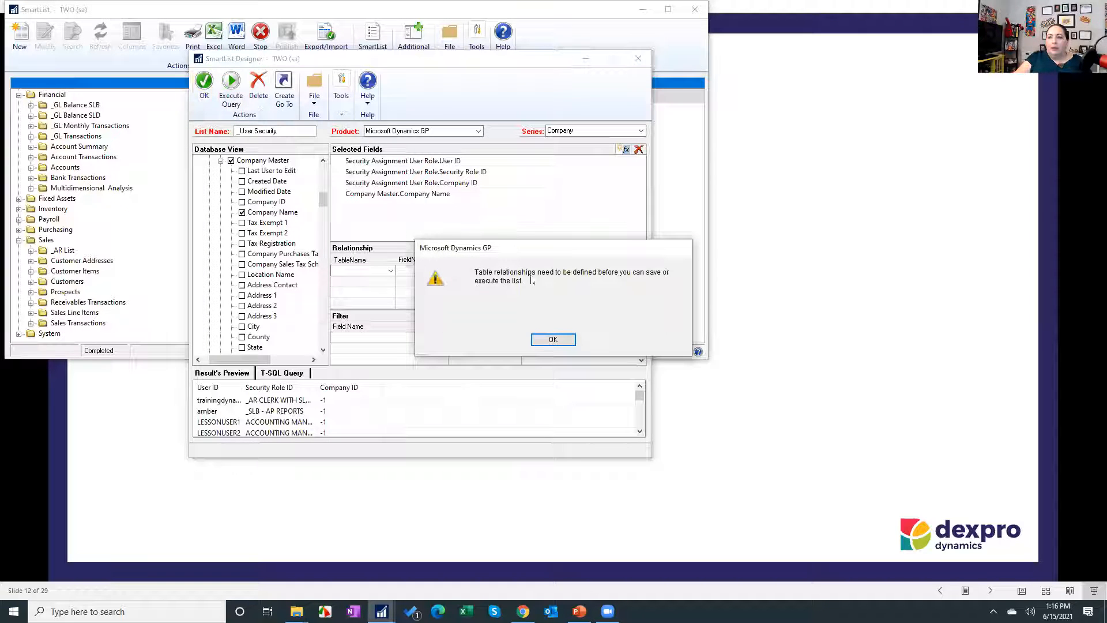
pyautogui.click(553, 340)
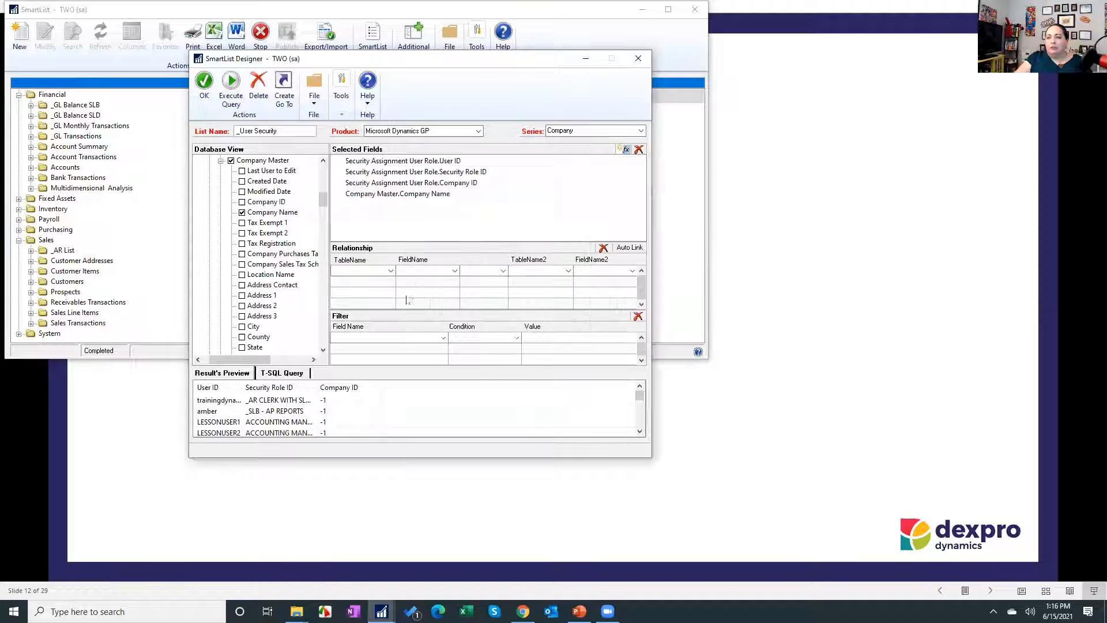
# Step: Relate Security Assignment User Role to Company Master with a Left Join, matching Company ID to Company ID
pyautogui.click(350, 270)
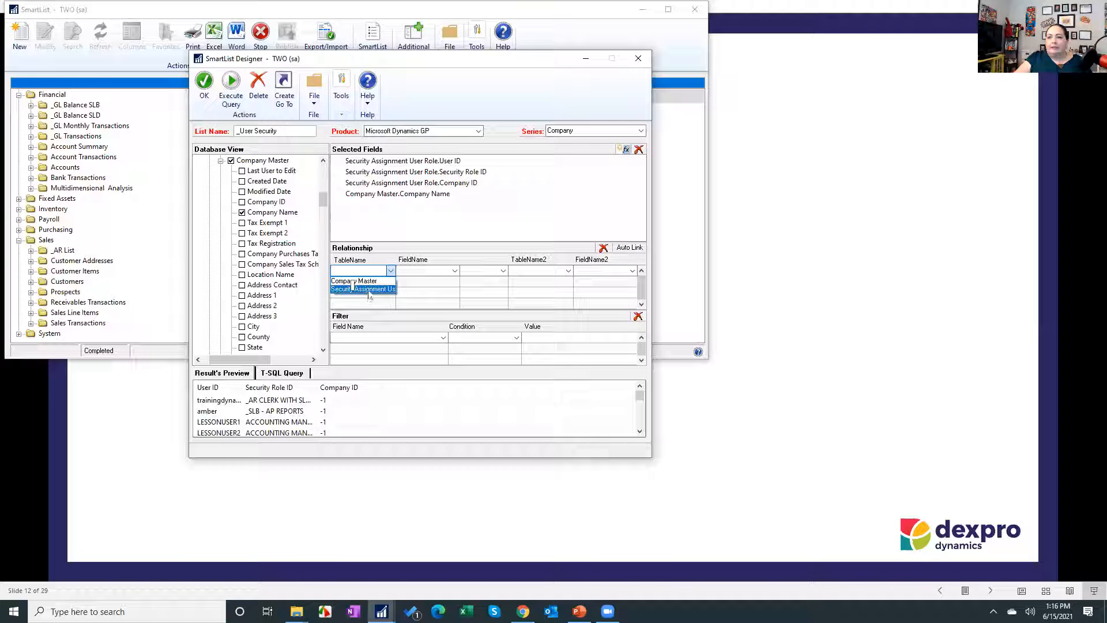
pyautogui.click(370, 289)
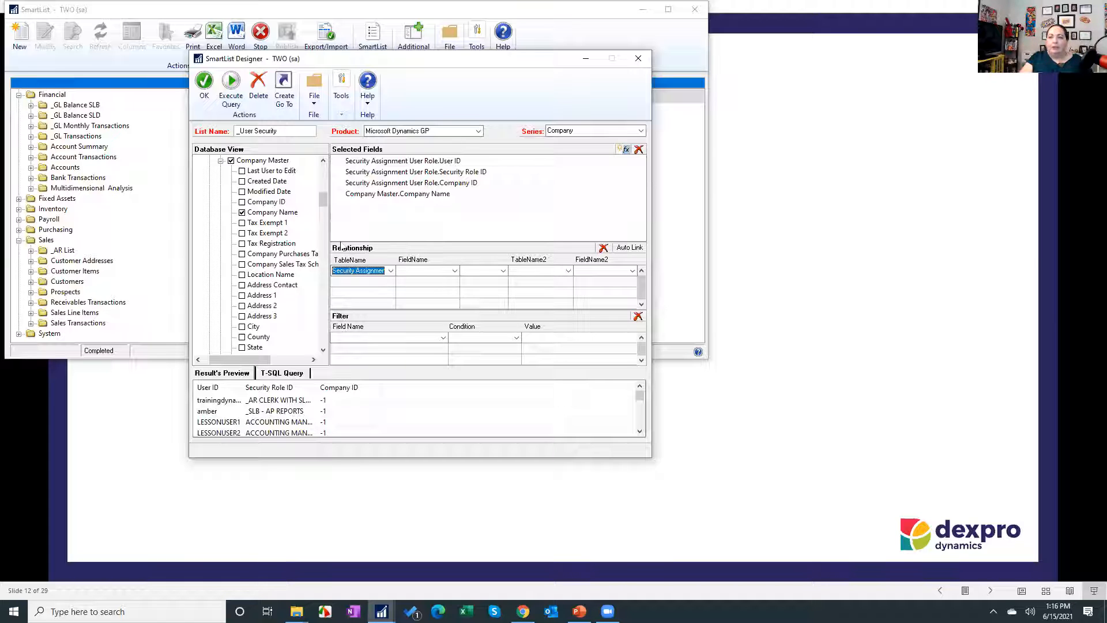
pyautogui.click(426, 270)
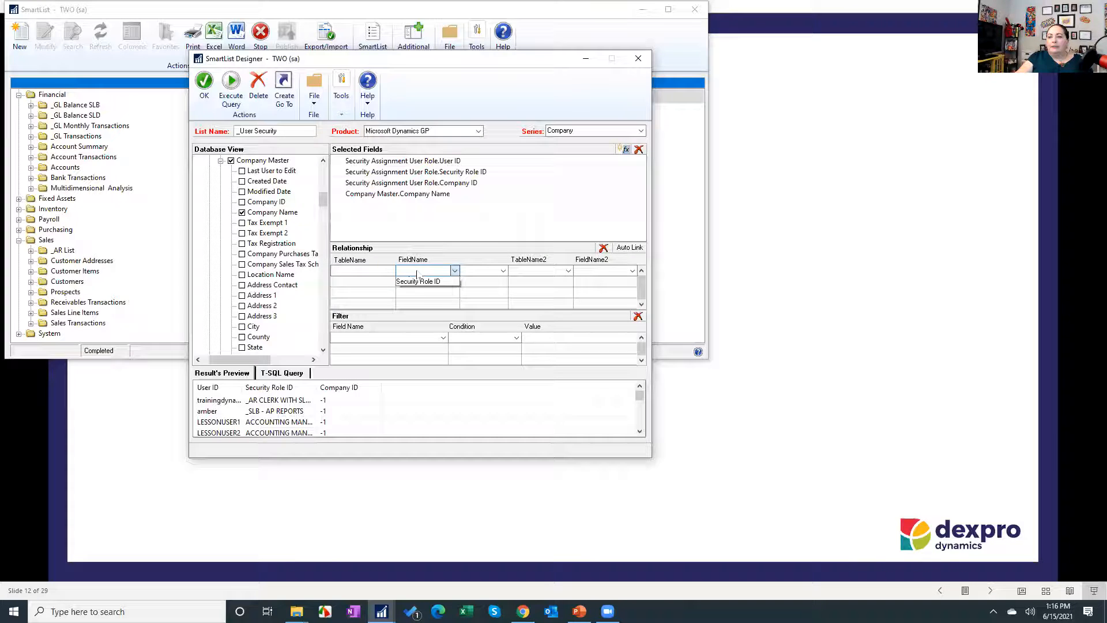
pyautogui.click(431, 291)
pyautogui.click(496, 270)
pyautogui.click(487, 281)
pyautogui.click(540, 271)
pyautogui.click(541, 272)
pyautogui.click(540, 272)
pyautogui.click(542, 281)
pyautogui.click(581, 272)
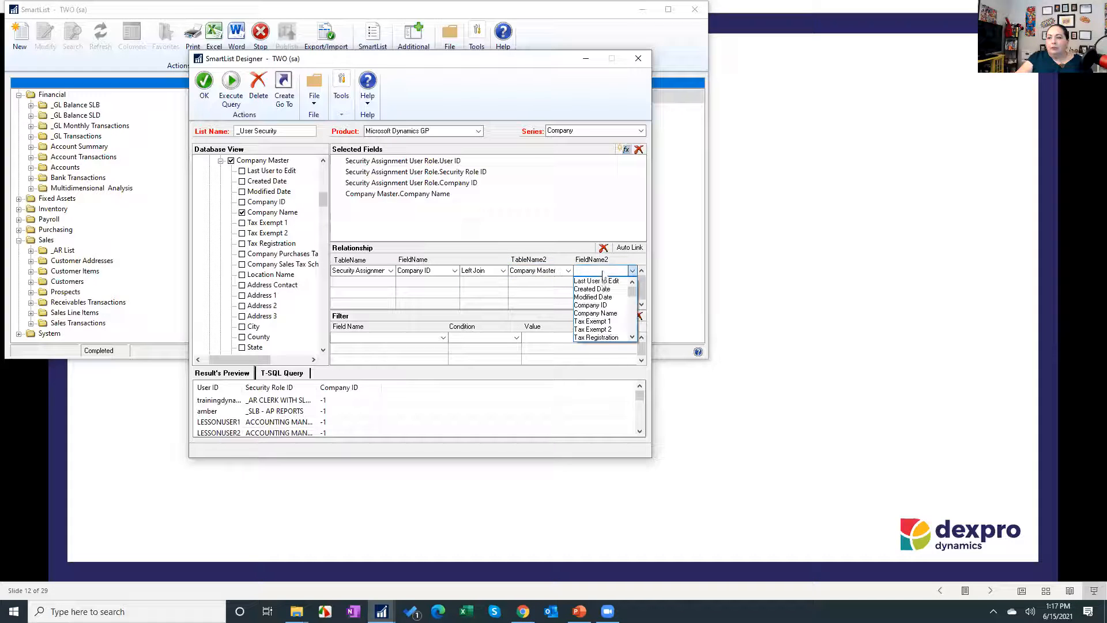
pyautogui.click(607, 309)
pyautogui.click(496, 274)
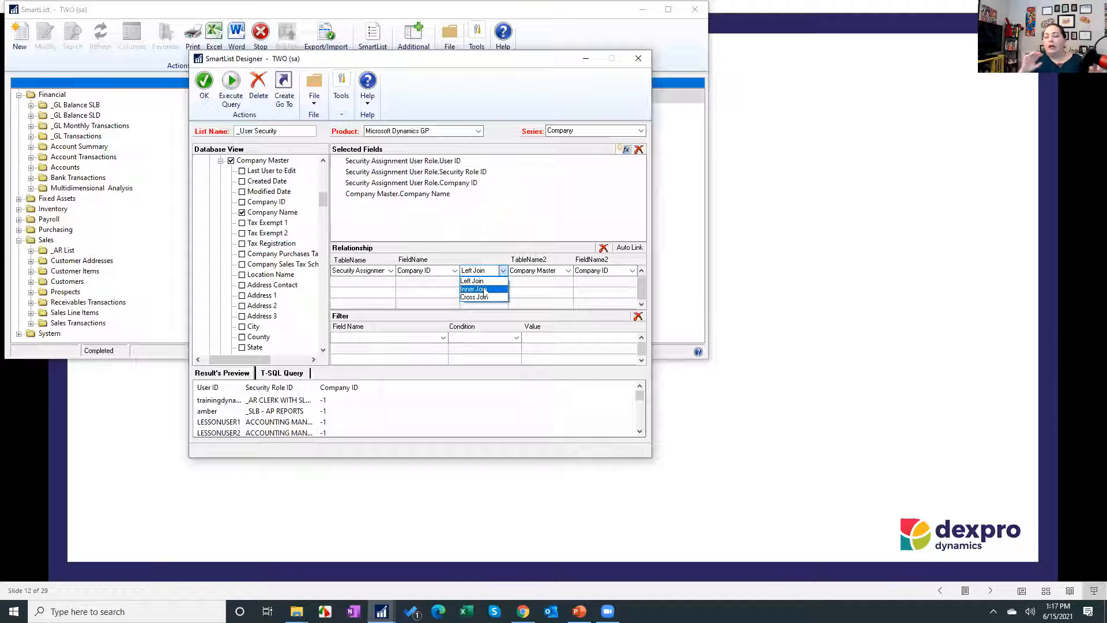
pyautogui.click(480, 281)
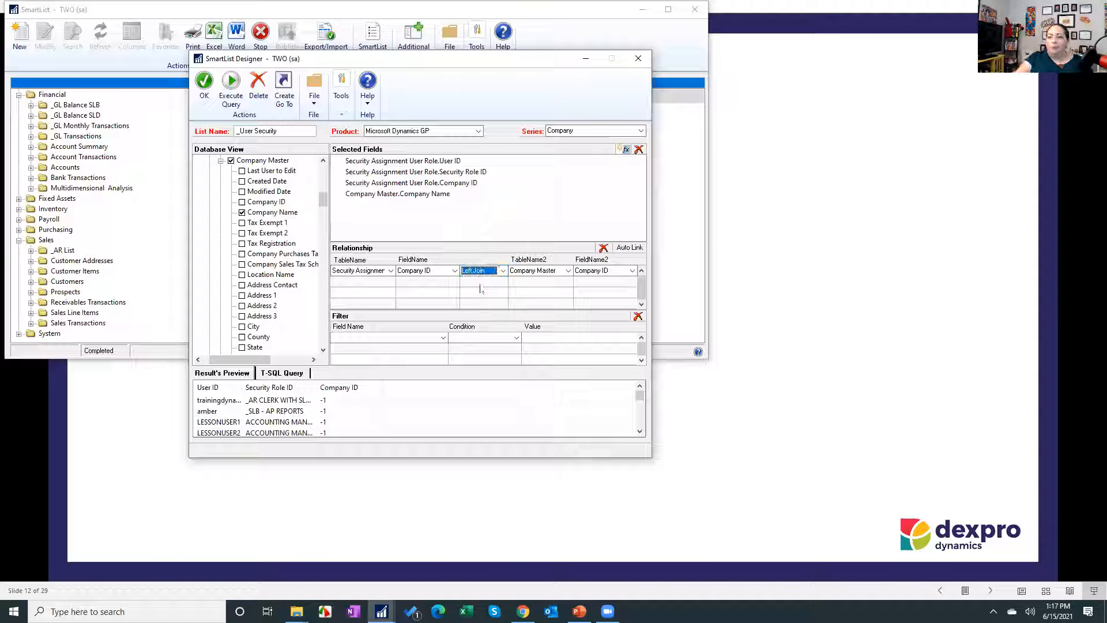
# Step: Execute the query with the joined tables and save the _User Security list
pyautogui.click(231, 84)
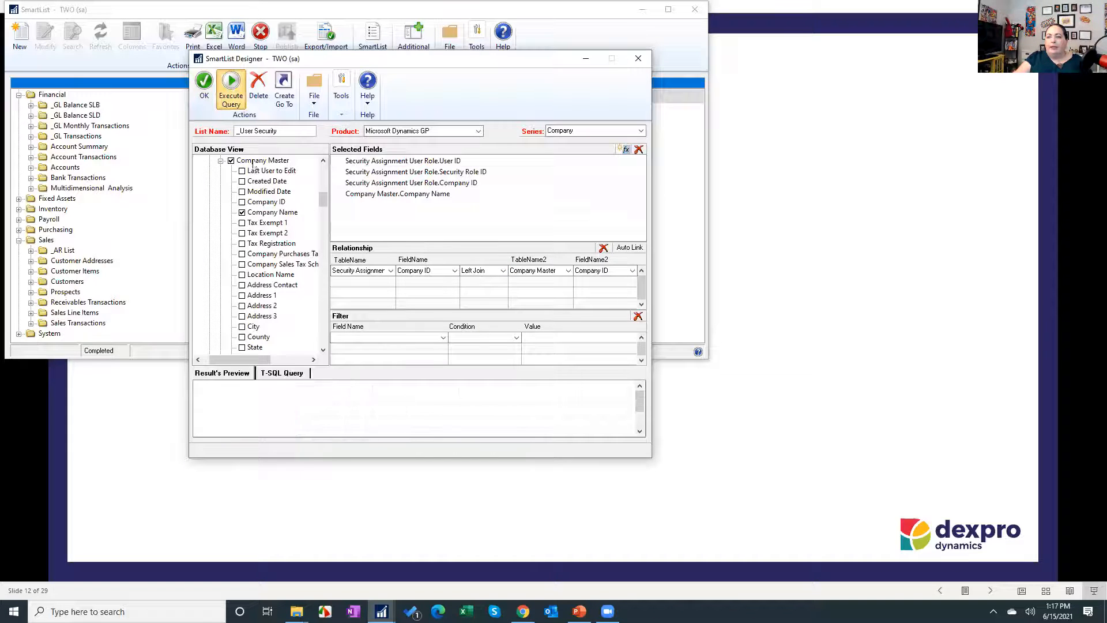
pyautogui.click(205, 83)
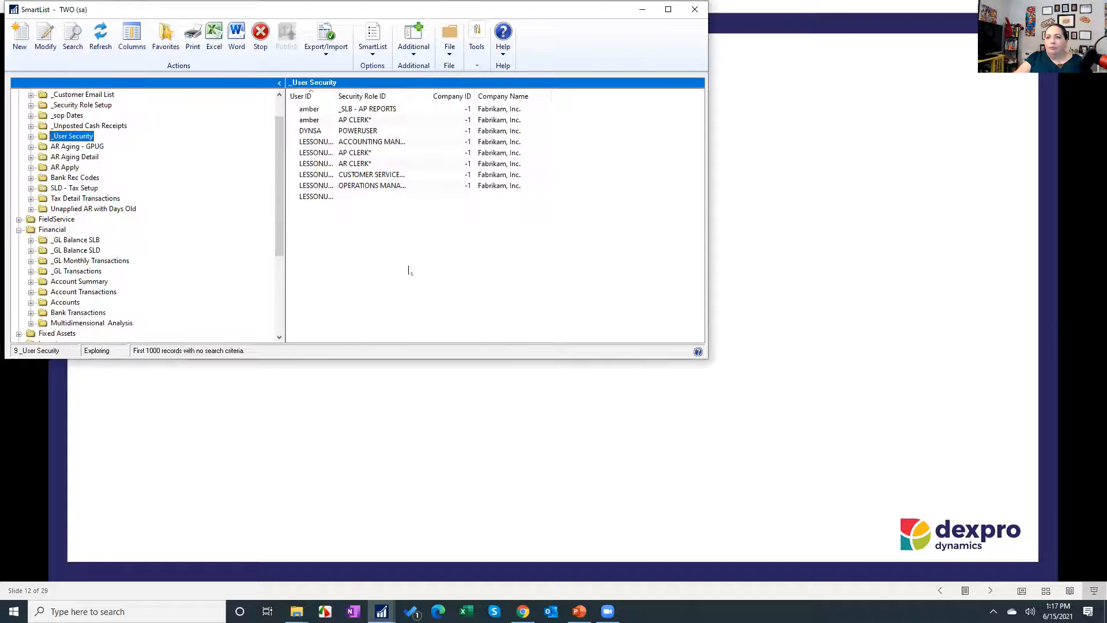
# Step: Maximize the SmartList window to review the POWERUSER rows, and widen the User ID column to fit the full IDs
pyautogui.click(668, 10)
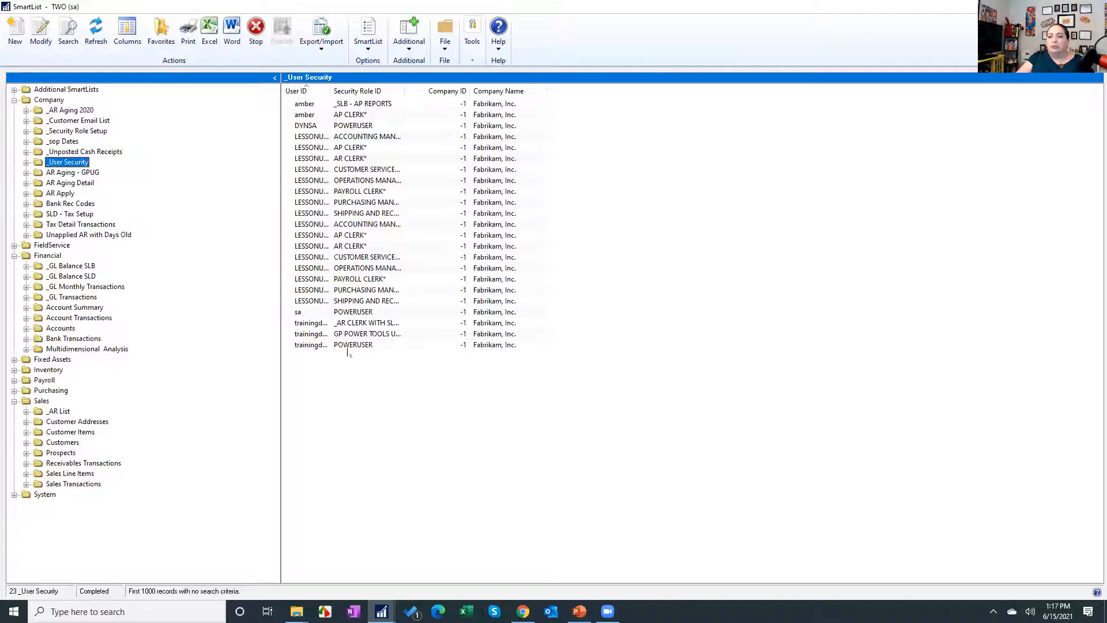
pyautogui.click(345, 346)
pyautogui.click(366, 310)
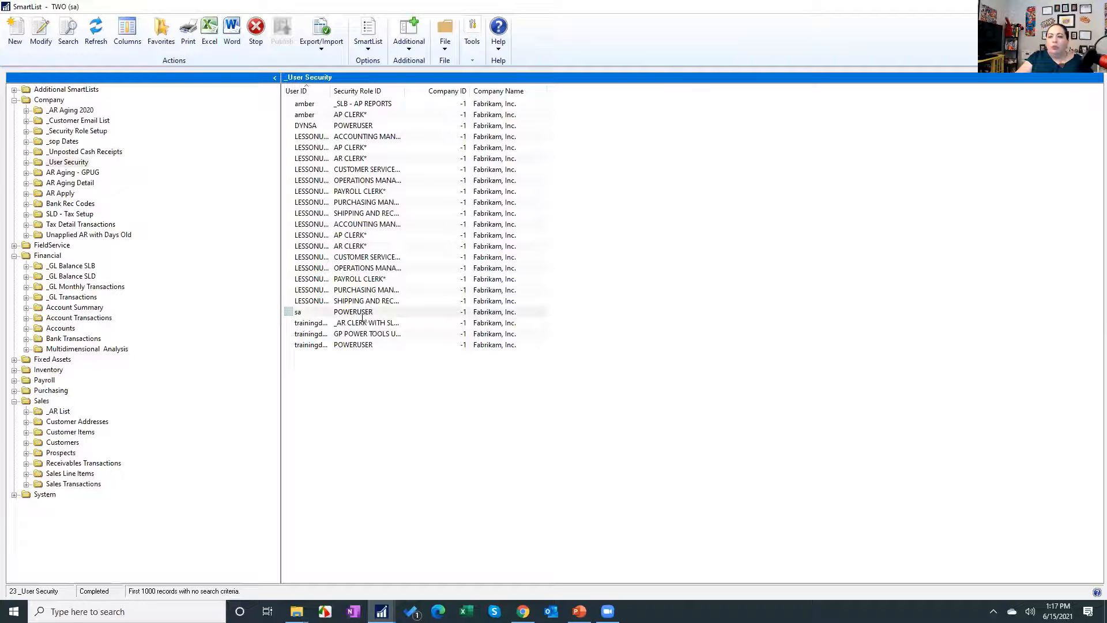
pyautogui.click(365, 123)
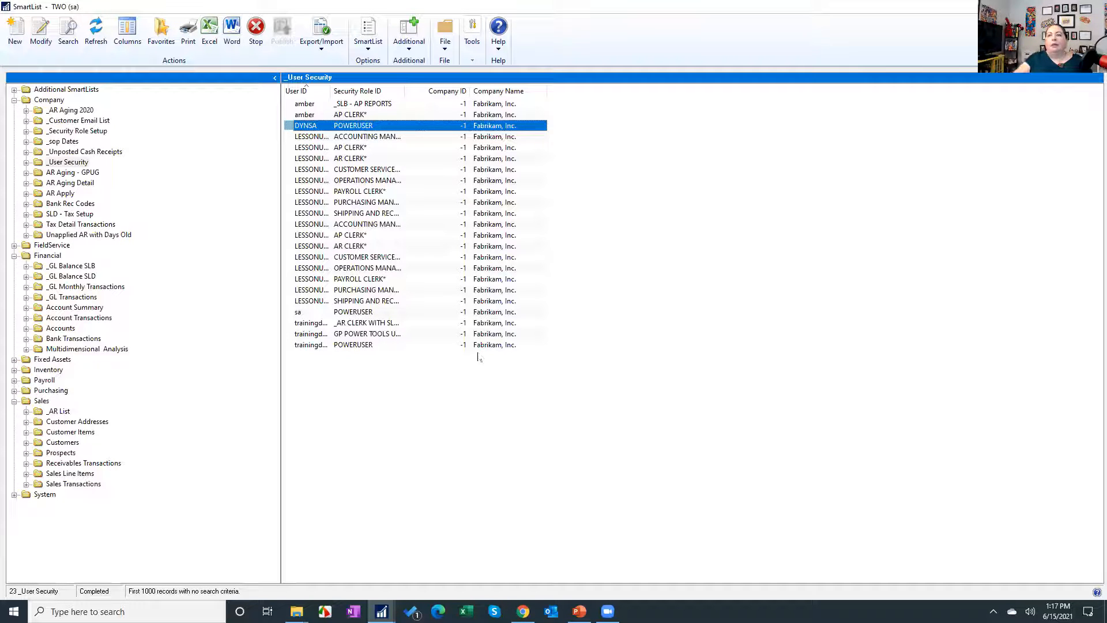
pyautogui.moveTo(332, 86); pyautogui.dragTo(346, 87)
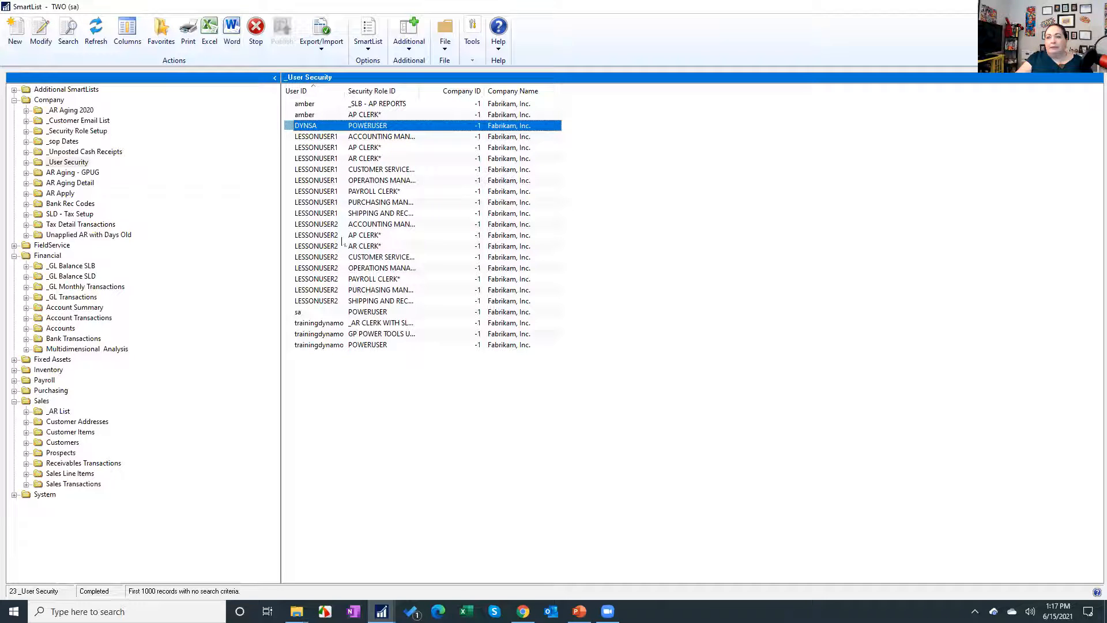
# Step: Examine the security role rows assigned to the two lesson users in the _User Security results
pyautogui.click(334, 224)
pyautogui.click(328, 257)
pyautogui.click(333, 278)
pyautogui.click(333, 226)
pyautogui.click(313, 137)
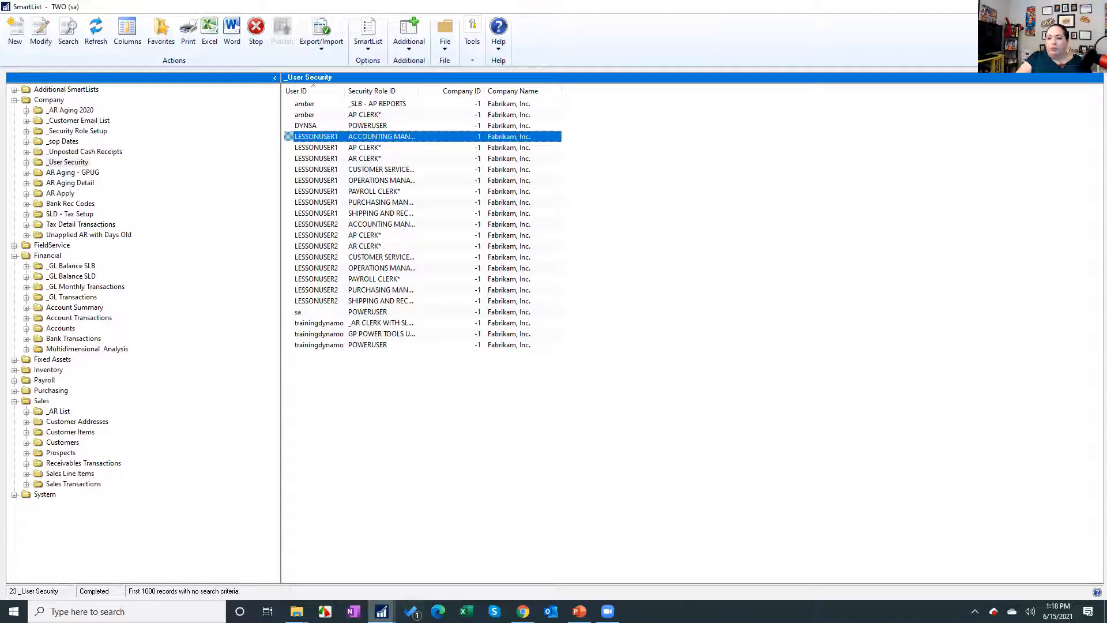
# Step: Check the Demo slide in PowerPoint, and open Bank Posting Journals from the Financial reports in Dynamics GP
pyautogui.click(579, 611)
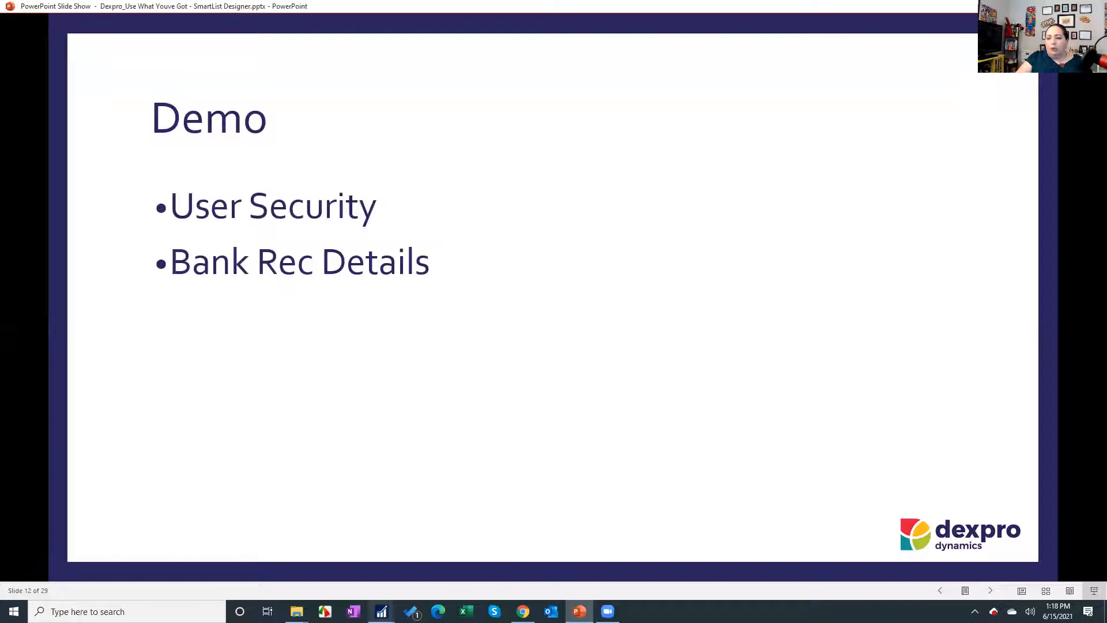
pyautogui.moveTo(382, 612)
pyautogui.click(329, 583)
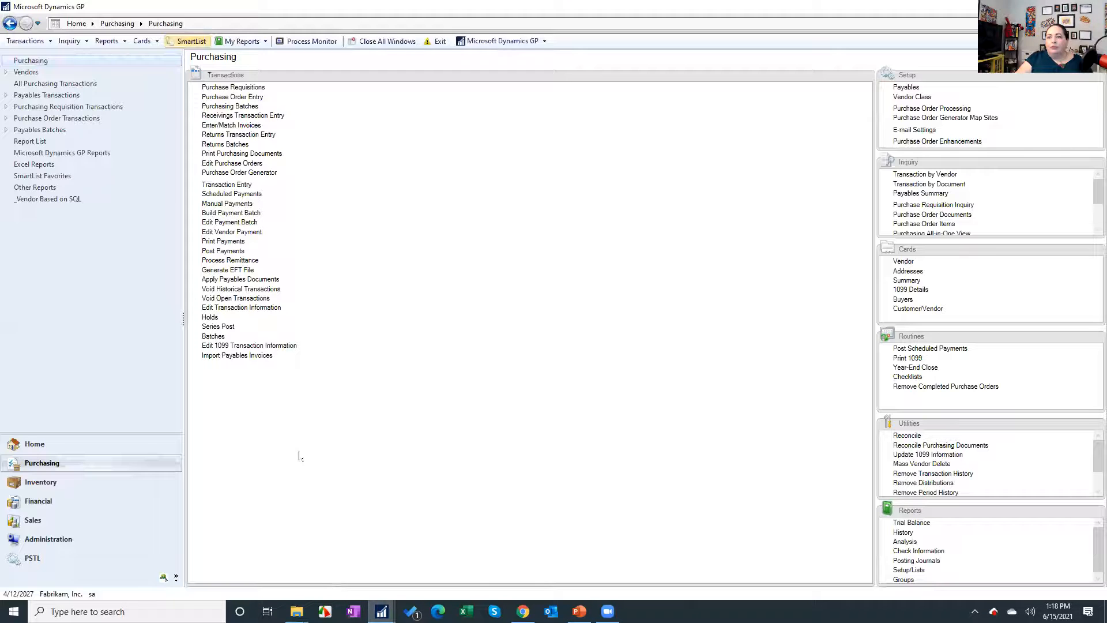
pyautogui.click(98, 501)
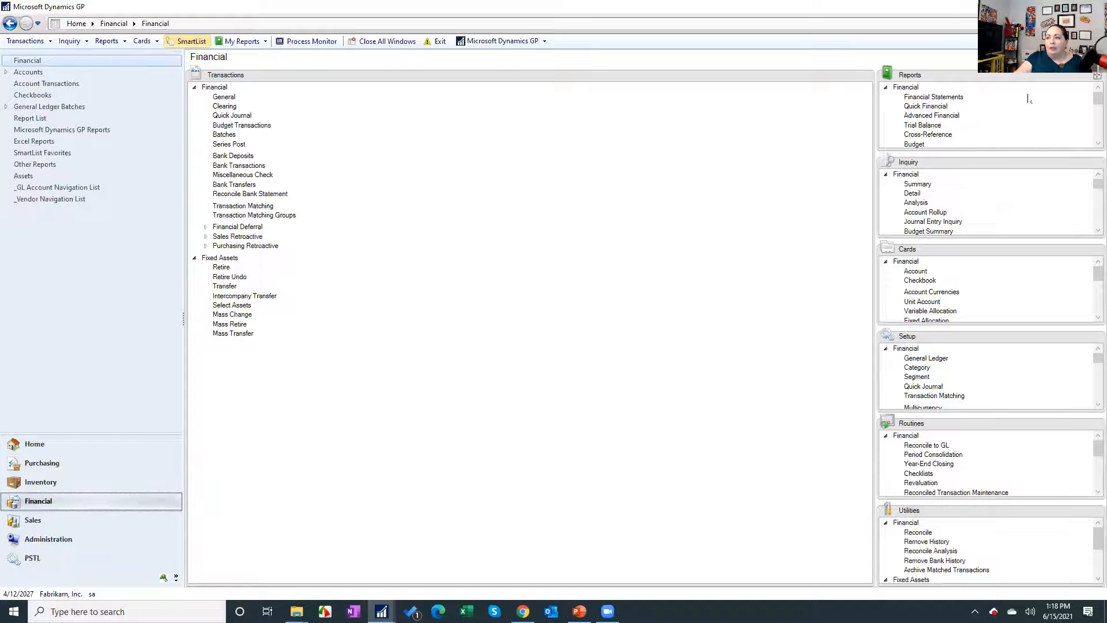
pyautogui.click(1098, 75)
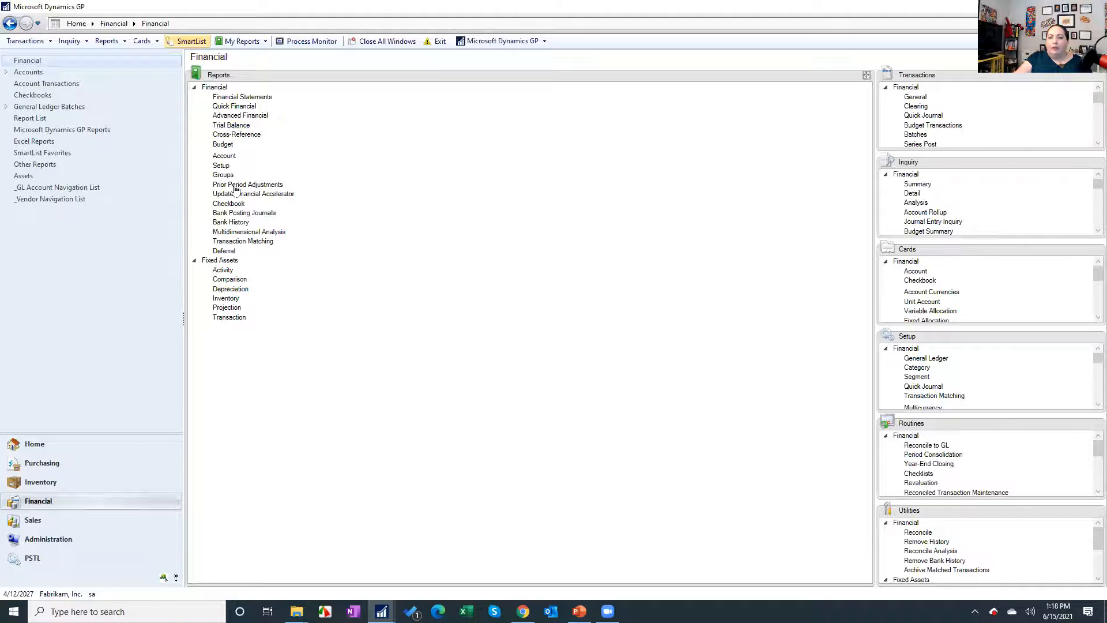
pyautogui.click(238, 214)
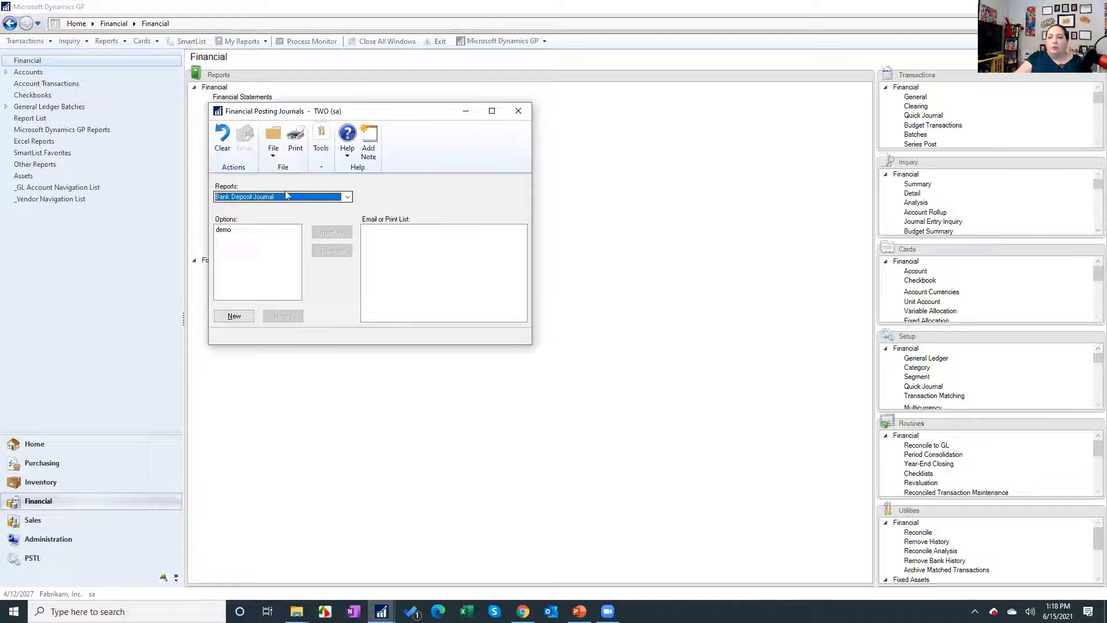
# Step: Choose the Cleared Transactions Journal as the posting journal report and open a new report option for it
pyautogui.click(287, 196)
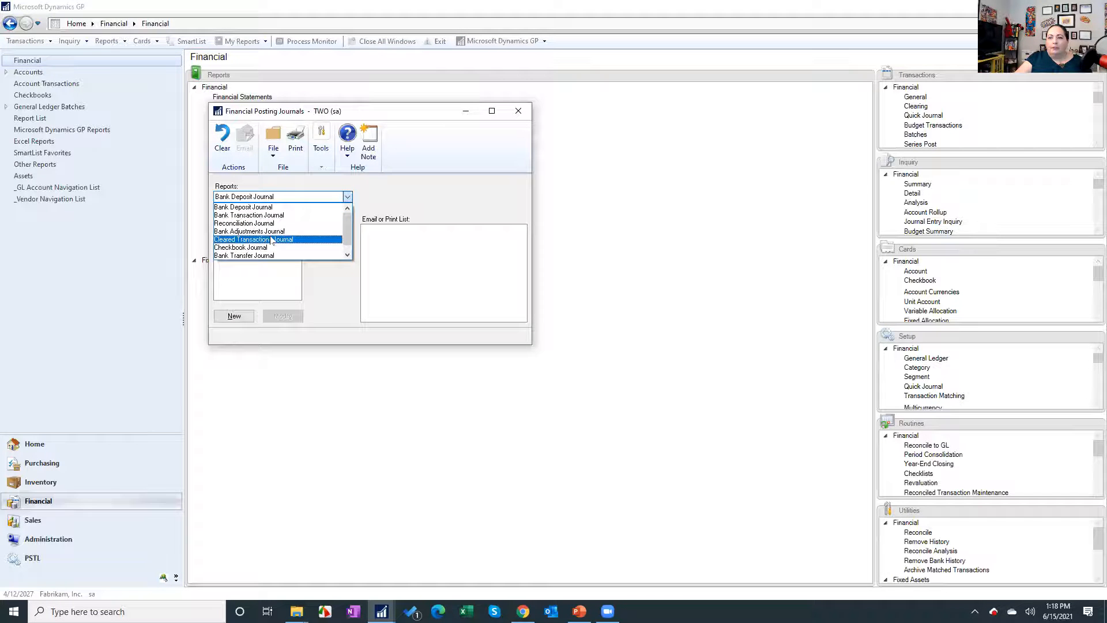
pyautogui.scroll(-1, 273, 248)
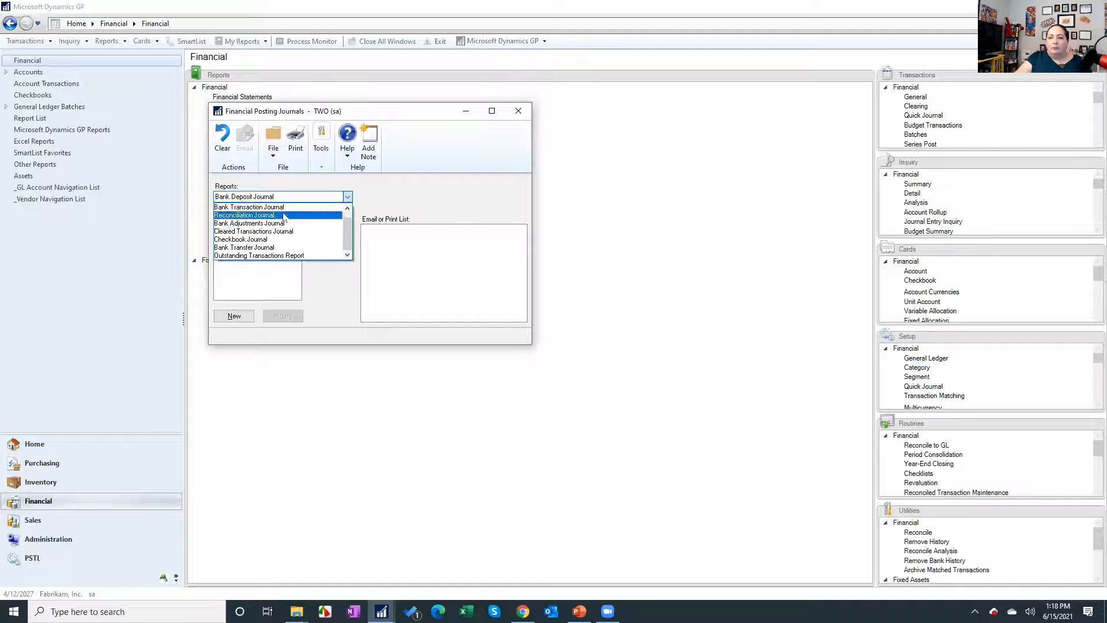
pyautogui.scroll(1, 282, 225)
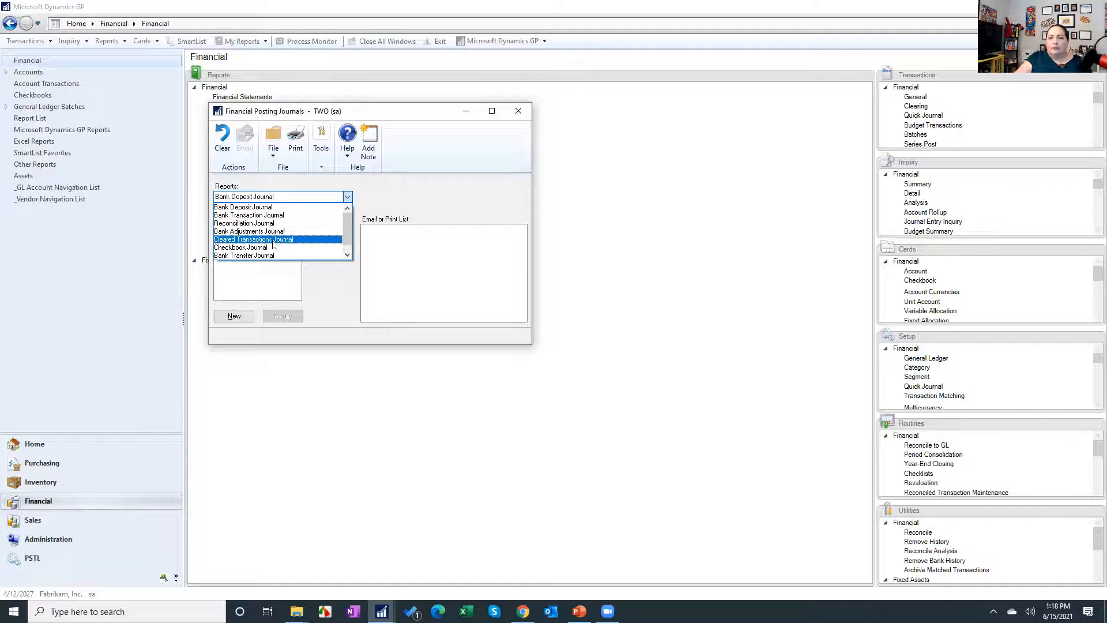
pyautogui.click(272, 241)
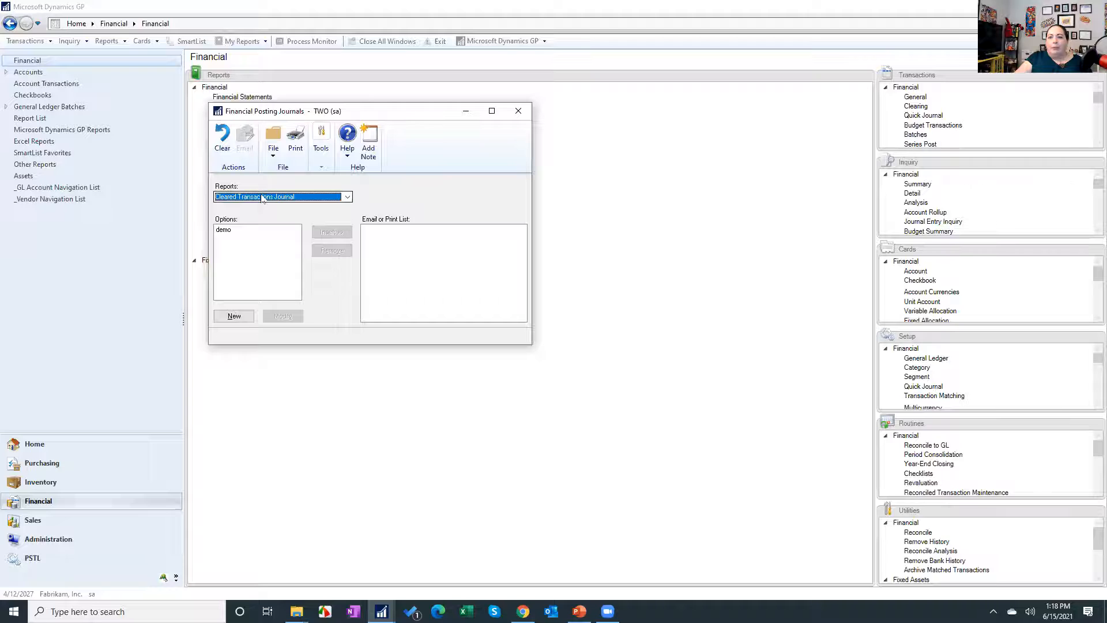
pyautogui.click(234, 315)
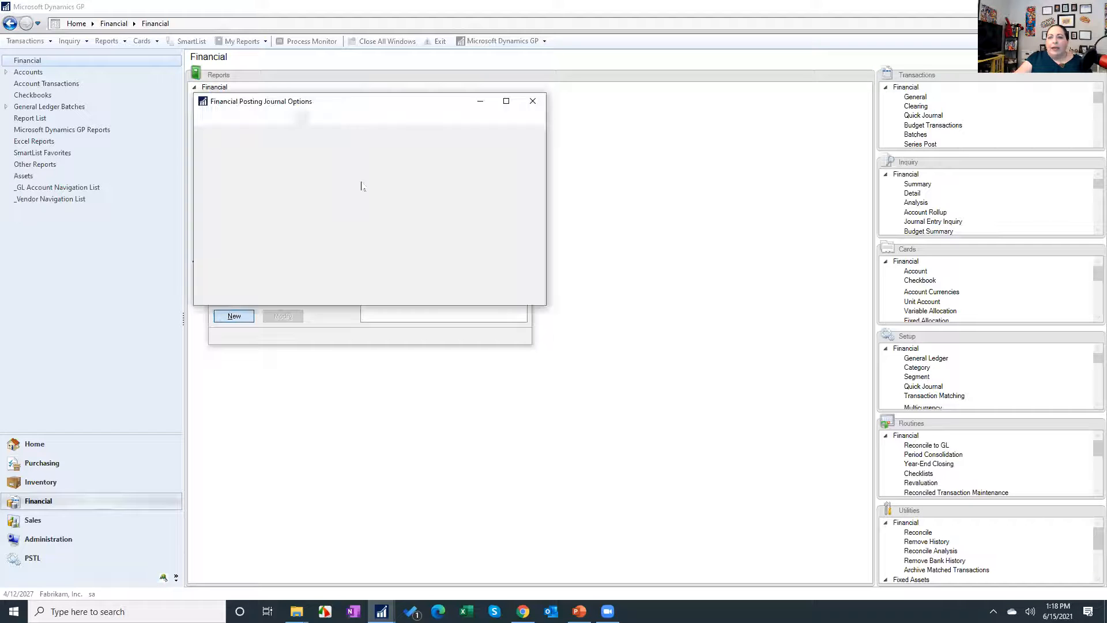
# Step: Inspect the Audit Trail Code range and its lookup in the report options, and close the posting journal windows
pyautogui.click(310, 221)
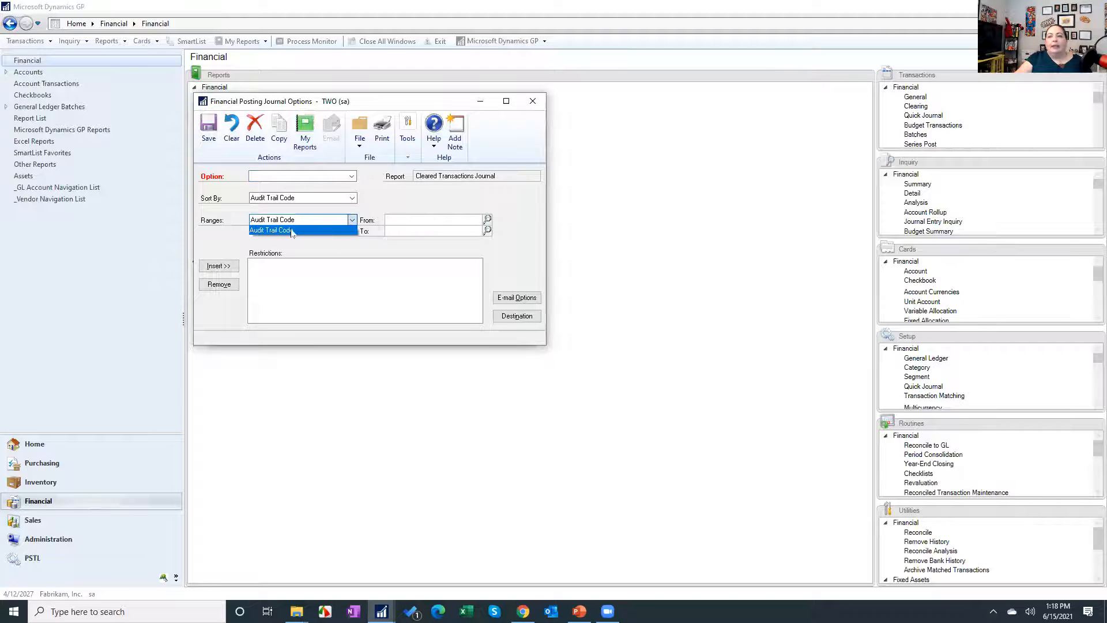
pyautogui.click(290, 230)
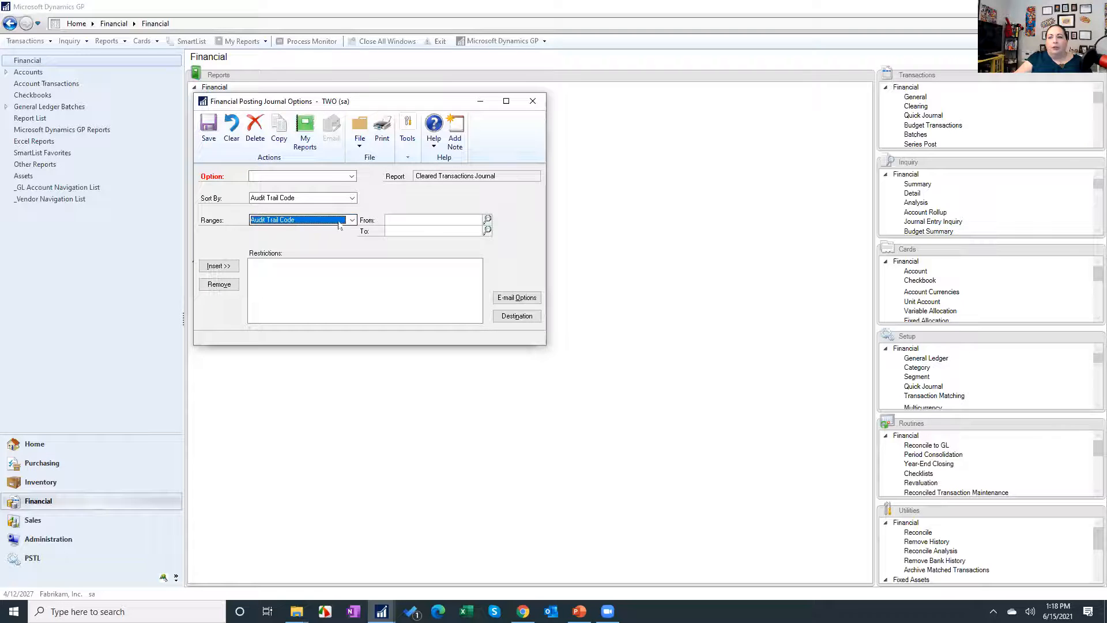
pyautogui.click(487, 219)
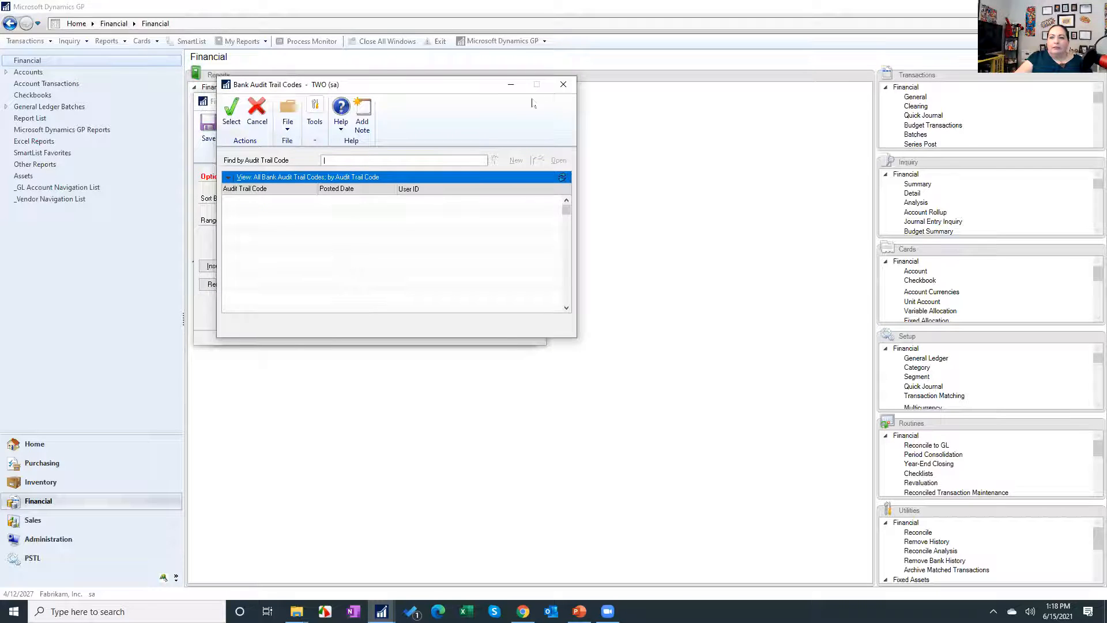
pyautogui.click(563, 85)
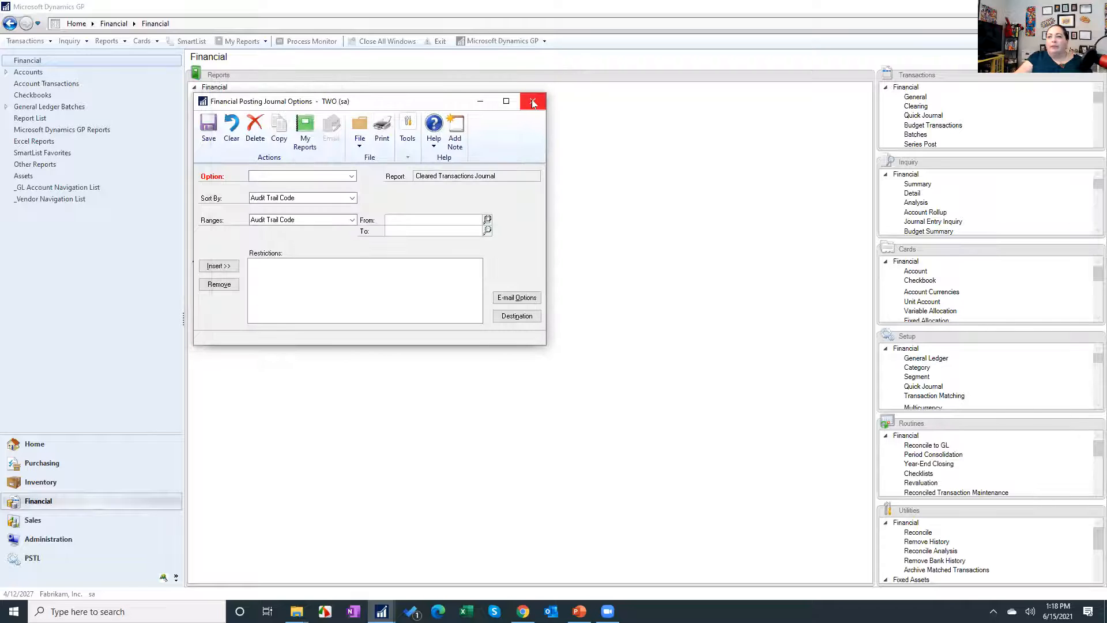
pyautogui.click(533, 103)
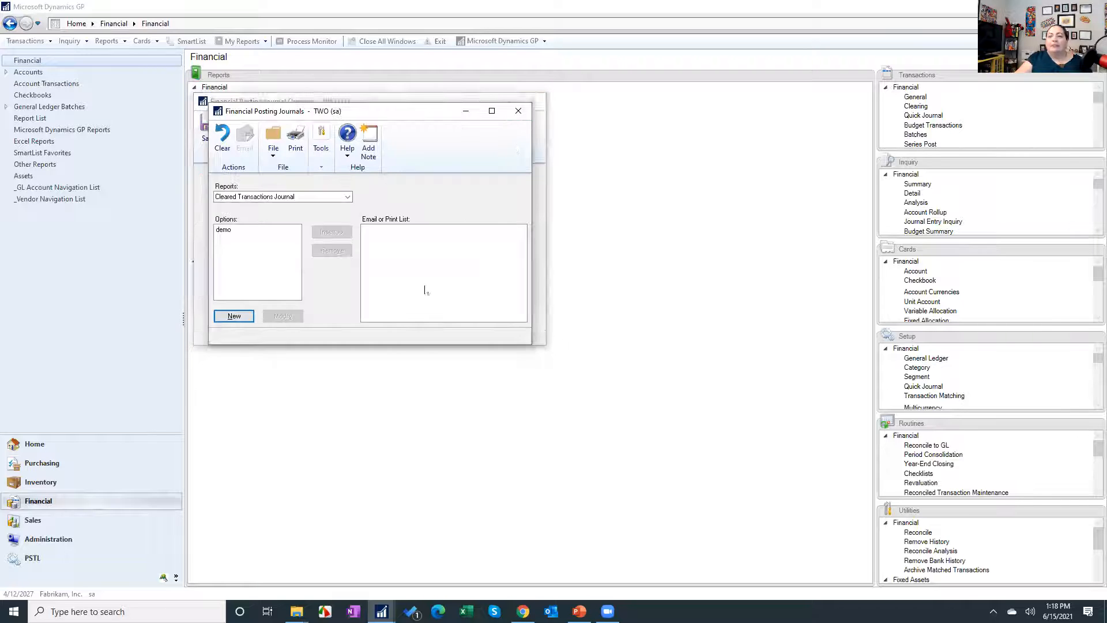
pyautogui.click(522, 110)
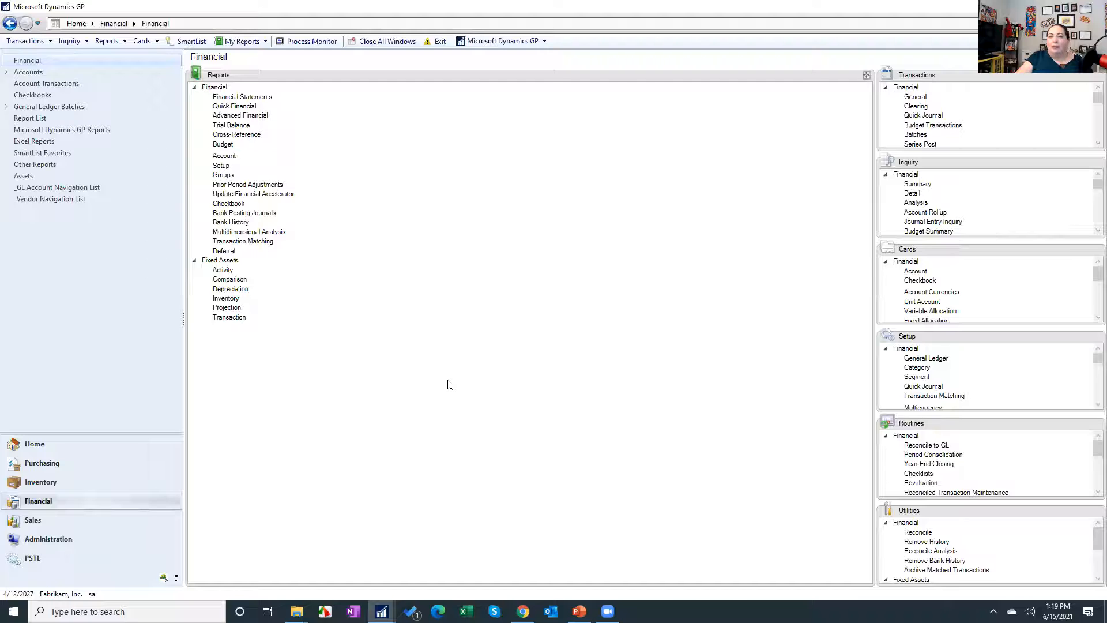
# Step: Start a new SmartList Designer list in the Financial series and expand the Financial tables of Microsoft Dynamics GP
pyautogui.click(188, 41)
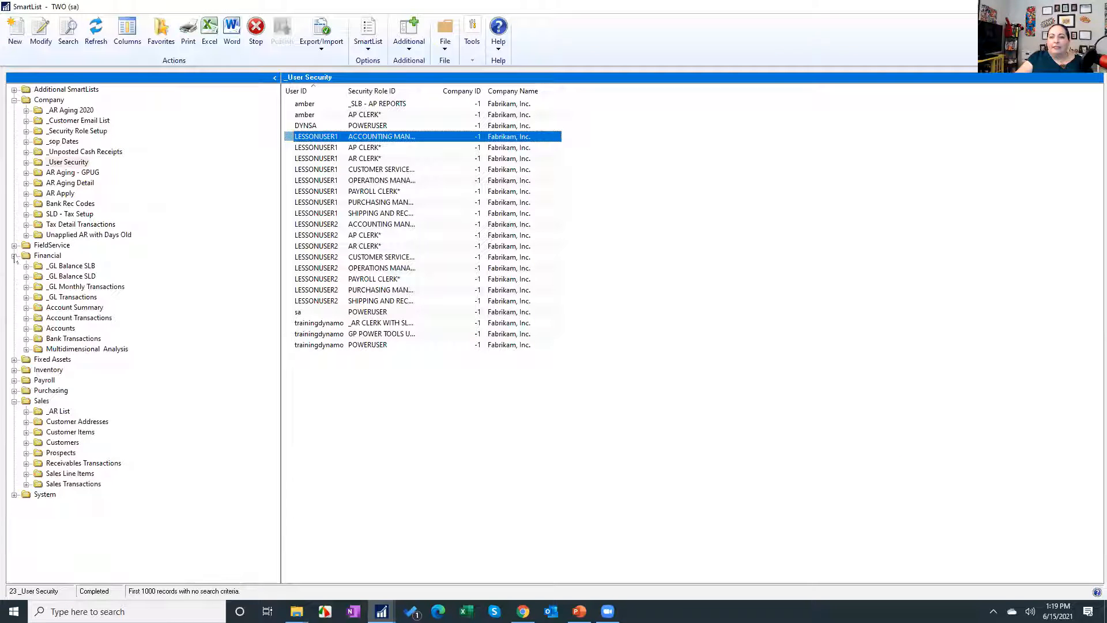
pyautogui.click(46, 256)
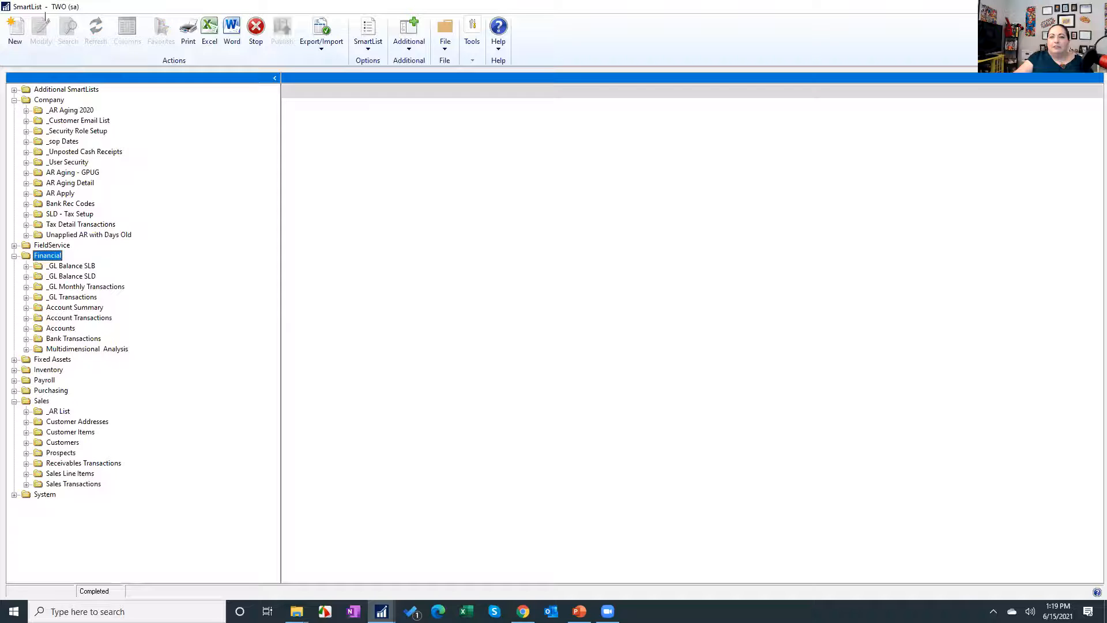
pyautogui.click(15, 35)
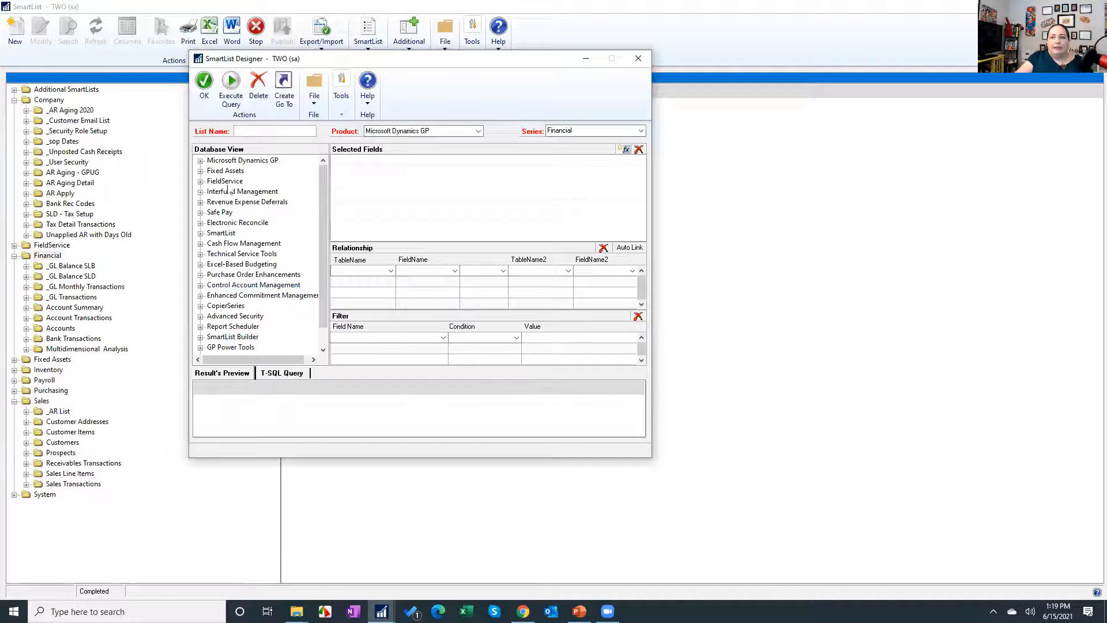
pyautogui.click(200, 160)
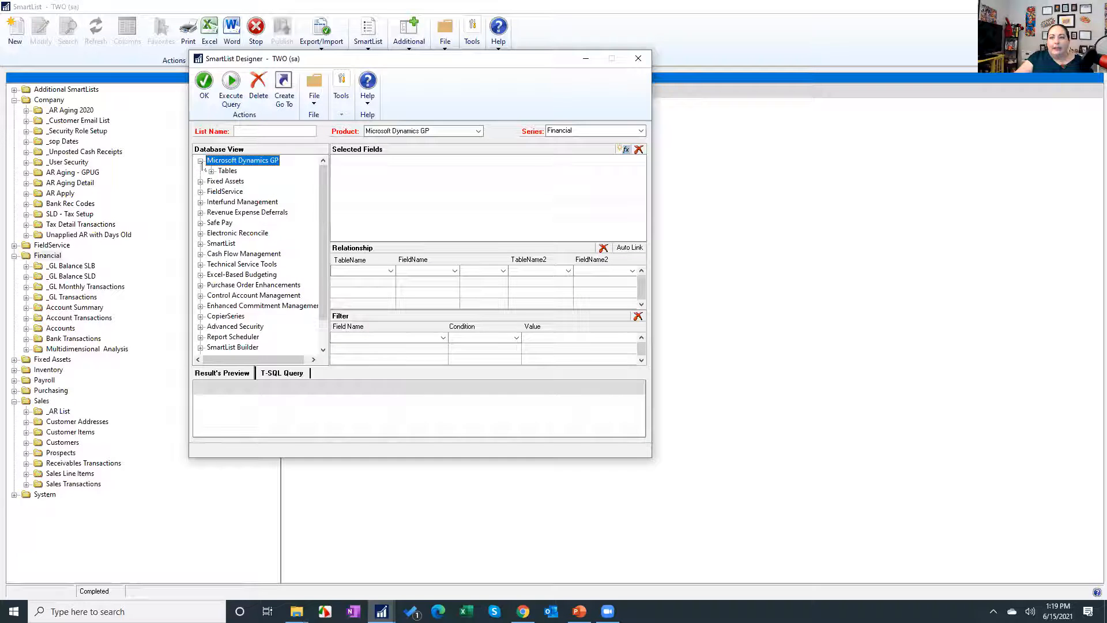
pyautogui.click(212, 171)
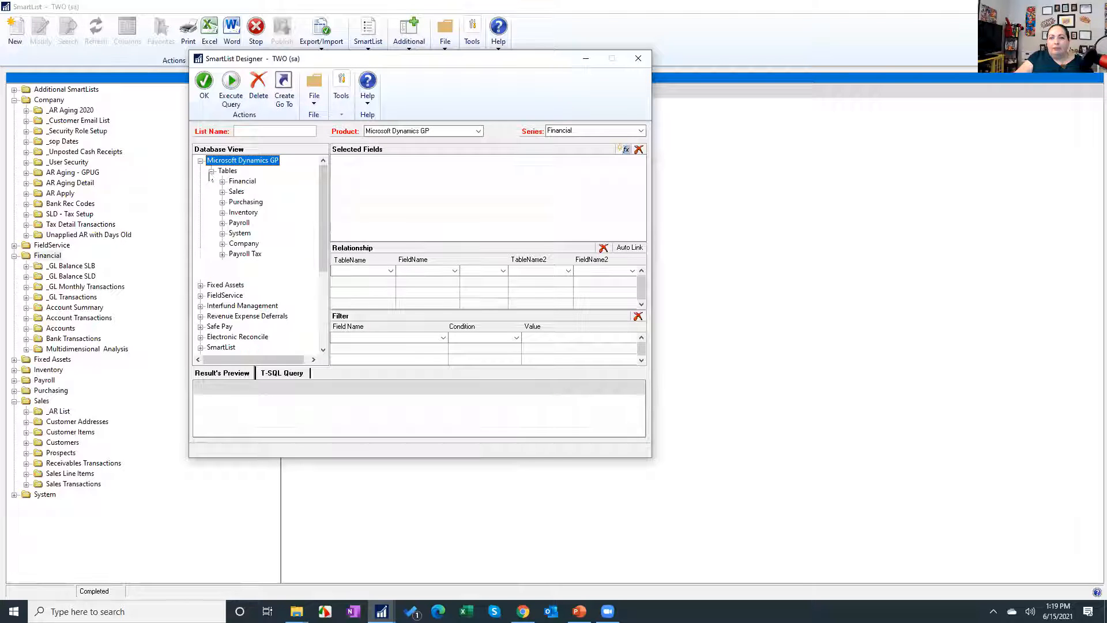
pyautogui.click(224, 182)
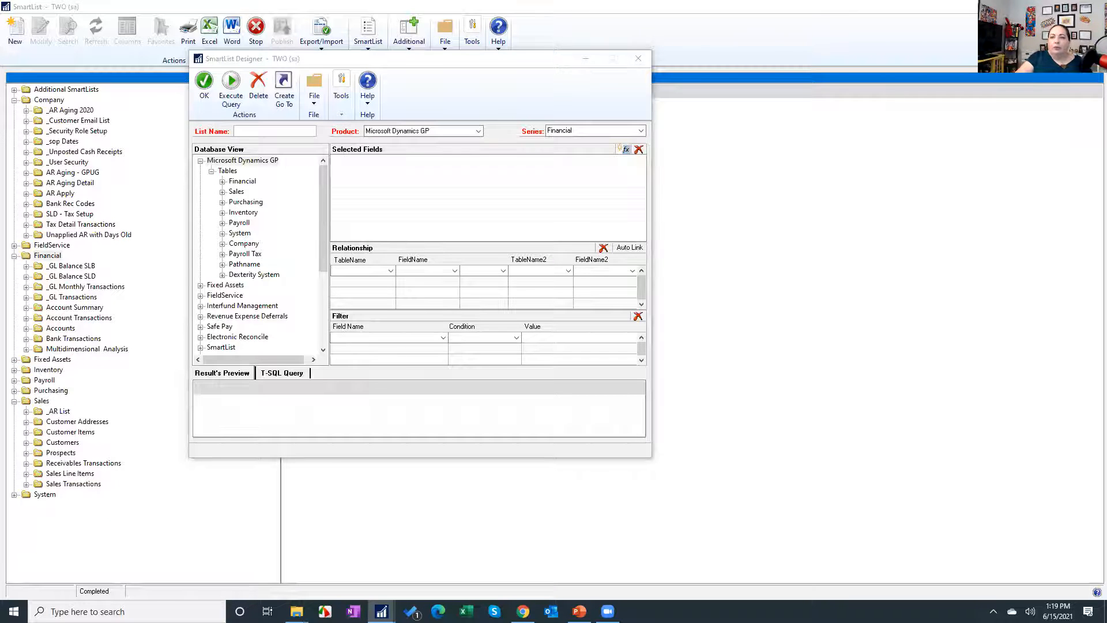
pyautogui.click(223, 181)
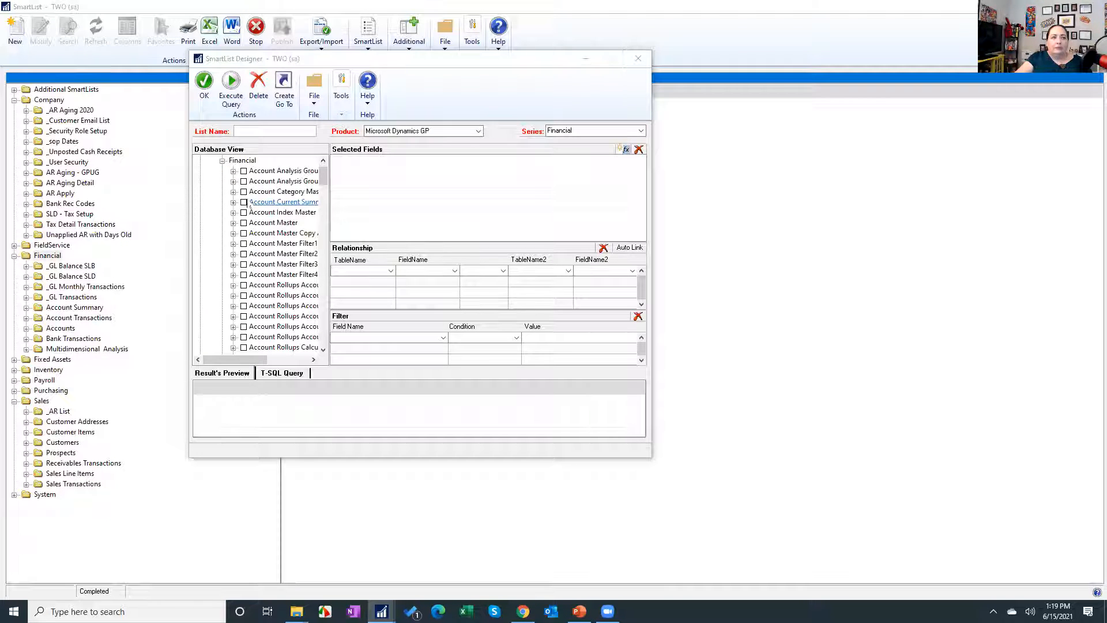
# Step: Add Checkbook ID, Bank Statement Date, Bank Statement Balance and Audit Trail Code from the CM Reconcile Header table
pyautogui.scroll(-5, 277, 271)
pyautogui.scroll(-4, 218, 261)
pyautogui.scroll(-4, 218, 261)
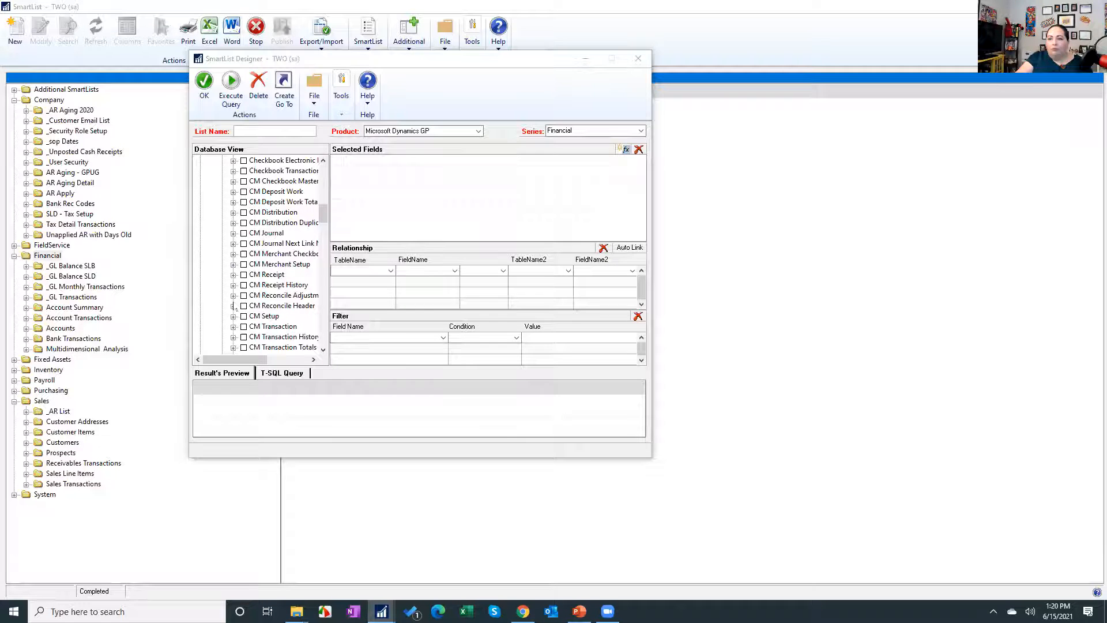
pyautogui.click(233, 305)
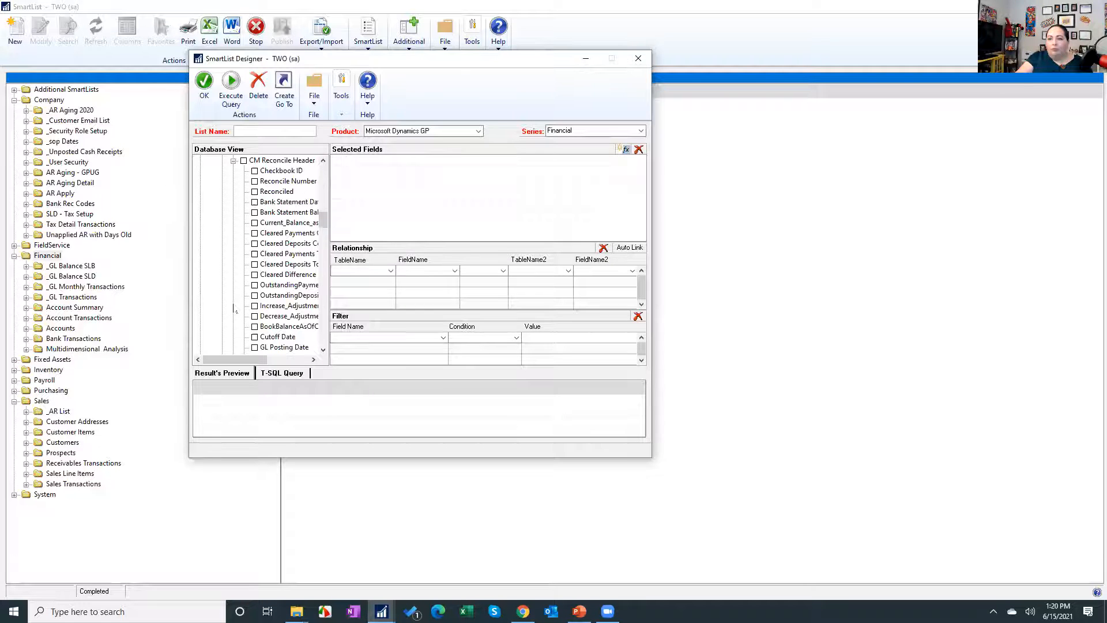
pyautogui.click(255, 173)
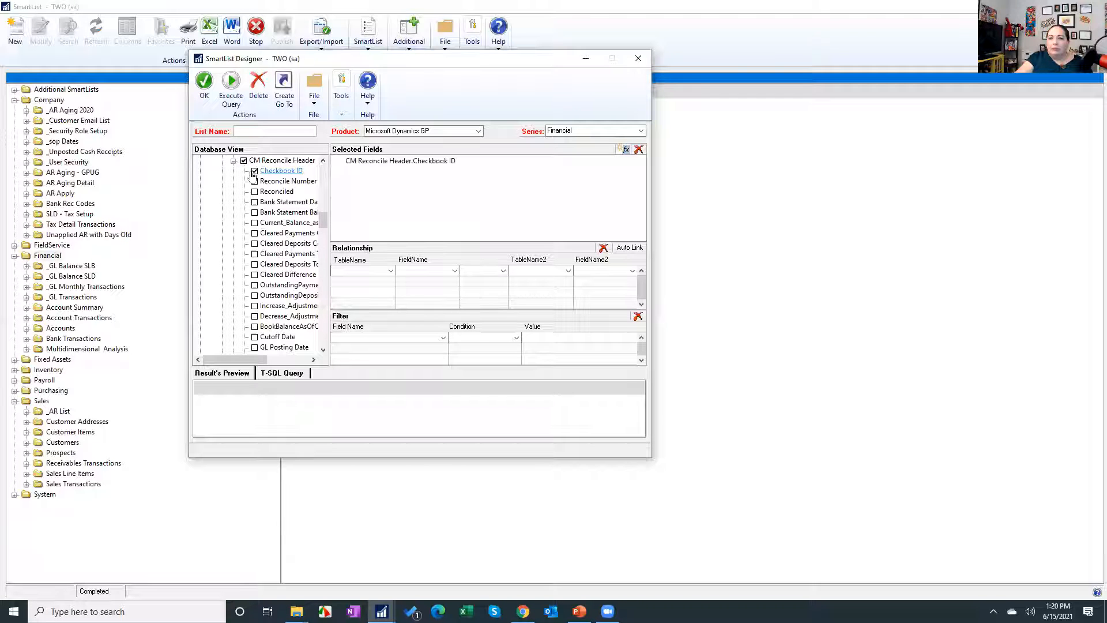
pyautogui.click(254, 201)
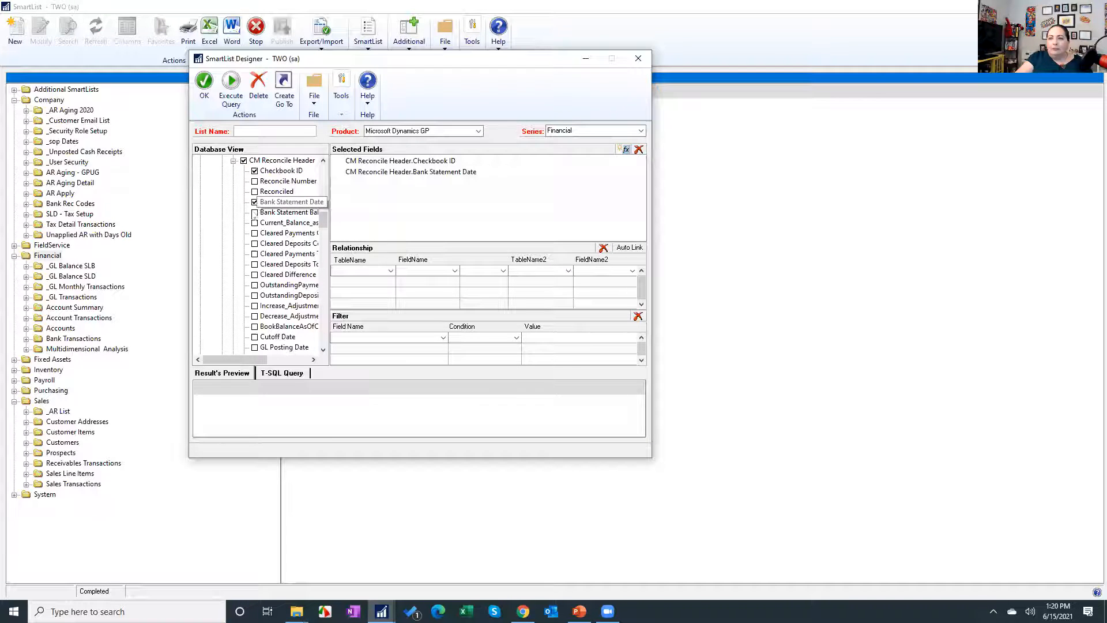
pyautogui.click(255, 213)
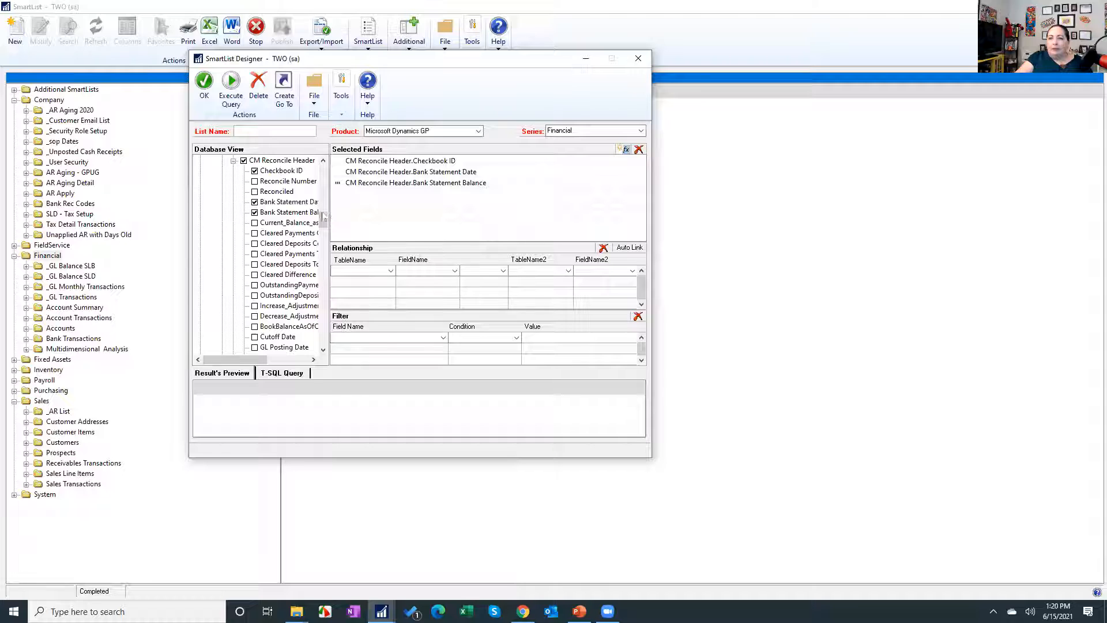
pyautogui.scroll(-1, 286, 274)
pyautogui.scroll(-2, 285, 275)
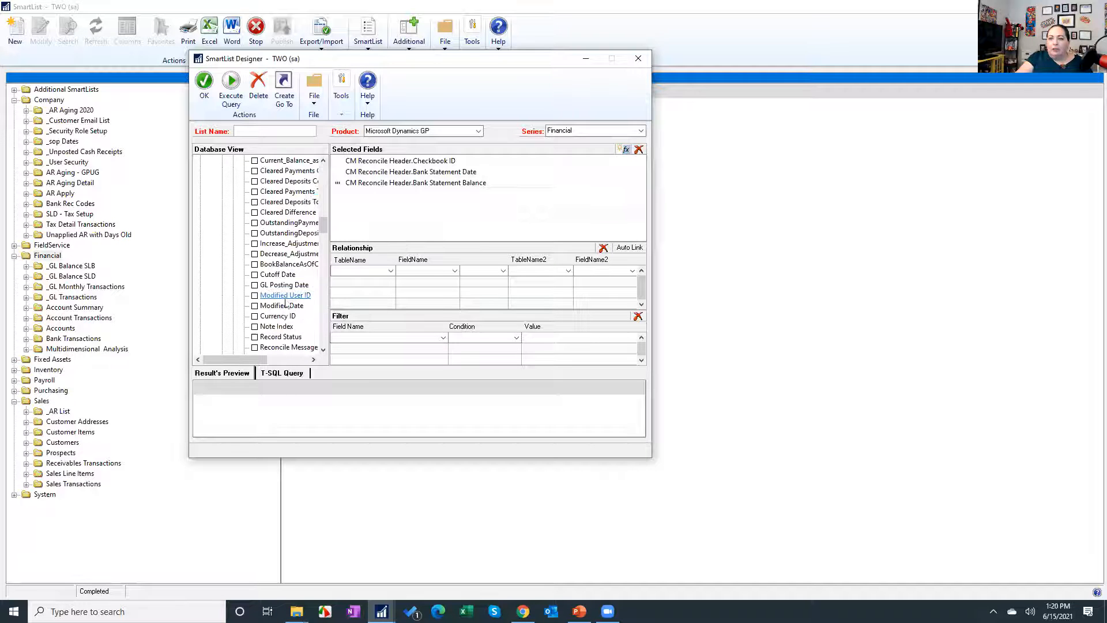
pyautogui.click(255, 326)
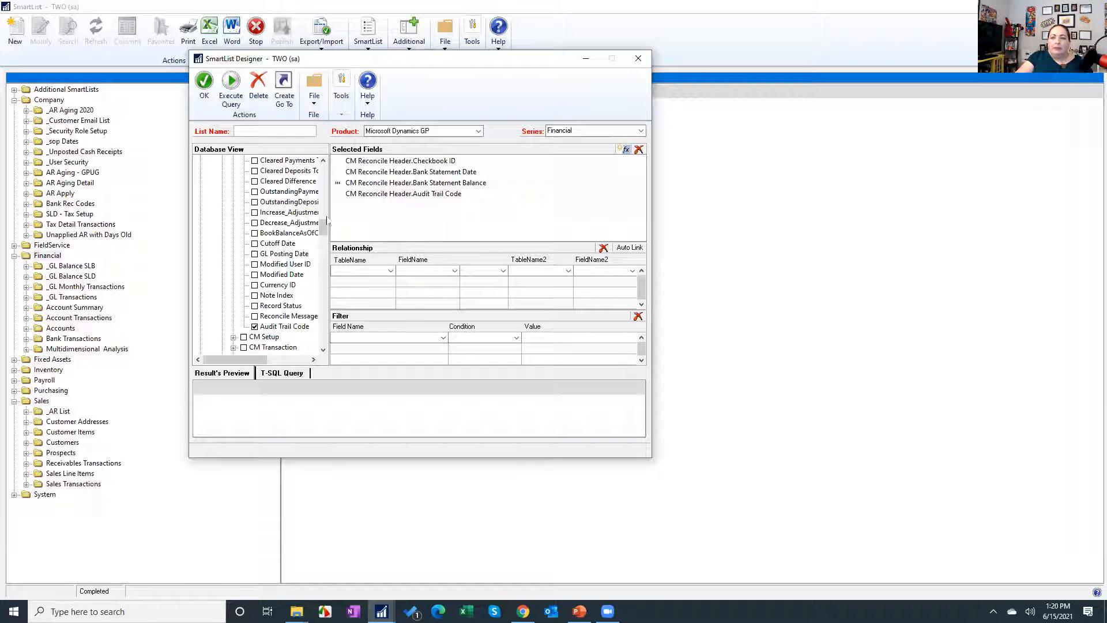
# Step: Name the list _Bank Rec List, execute its query and save it
pyautogui.click(262, 131)
pyautogui.write('_Bank Rec List')
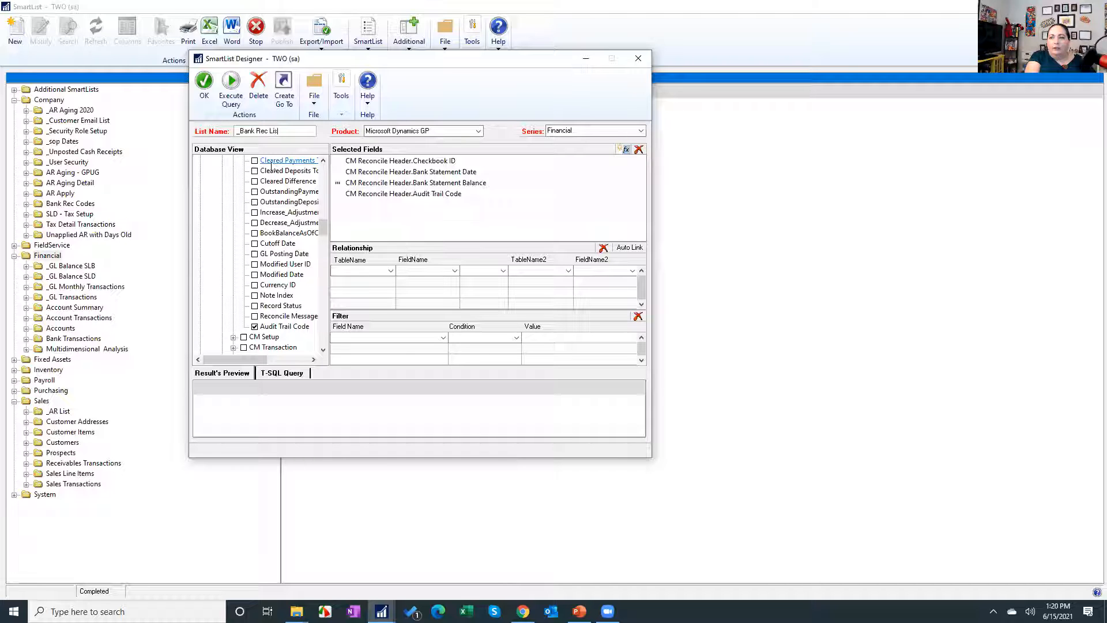
pyautogui.click(231, 84)
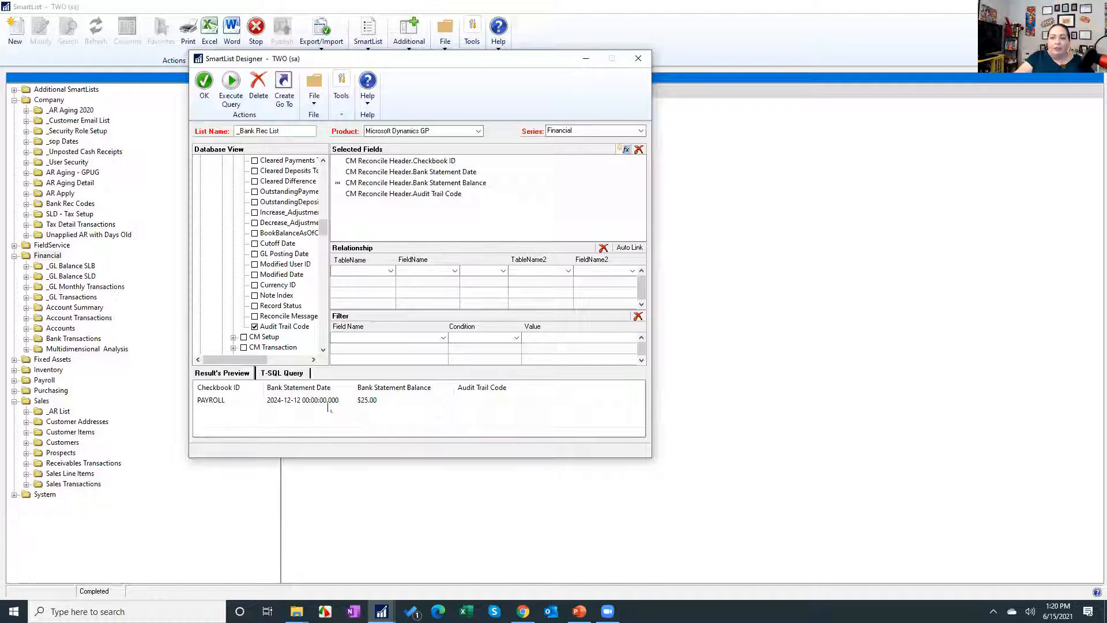
pyautogui.click(205, 81)
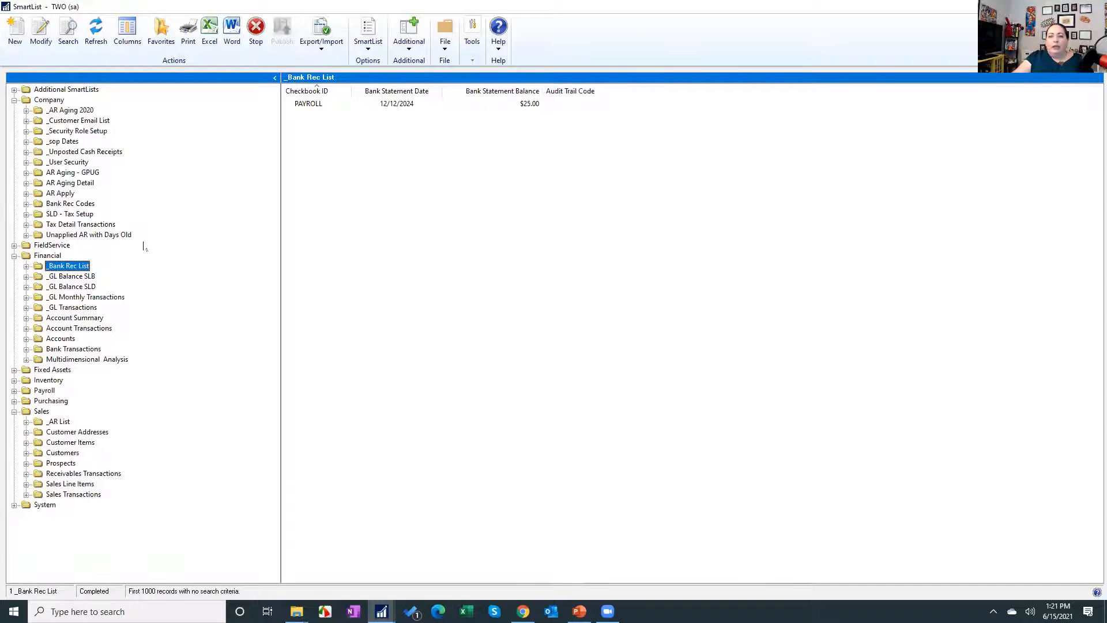
# Step: View the _Unposted AP Payments (SLD) list in the Purchasing series
pyautogui.click(14, 400)
pyautogui.scroll(-3, 184, 351)
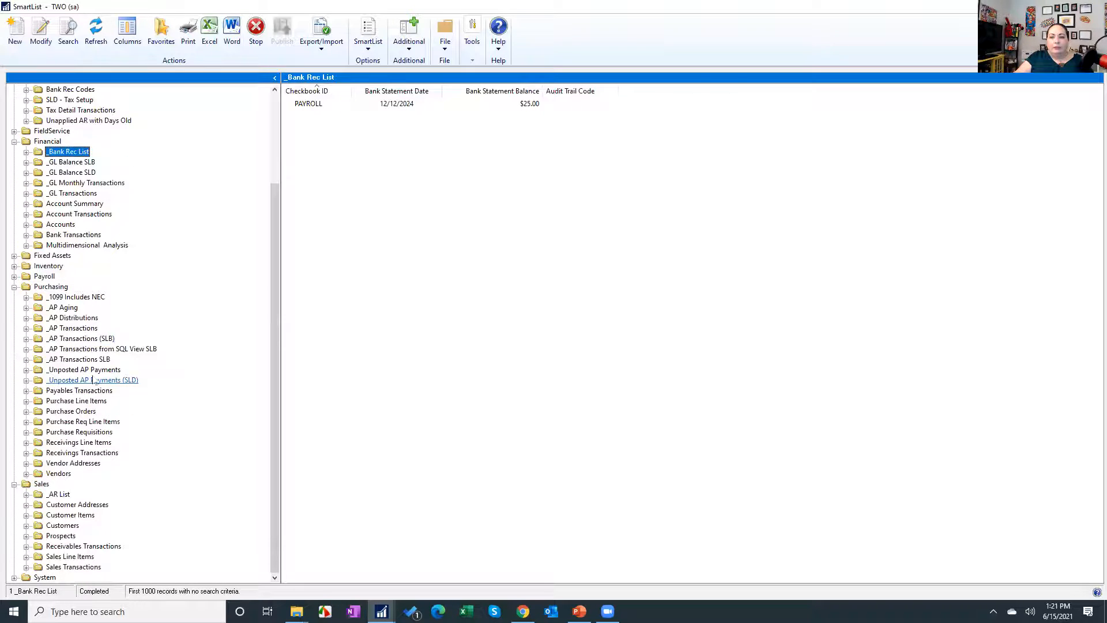
pyautogui.click(96, 381)
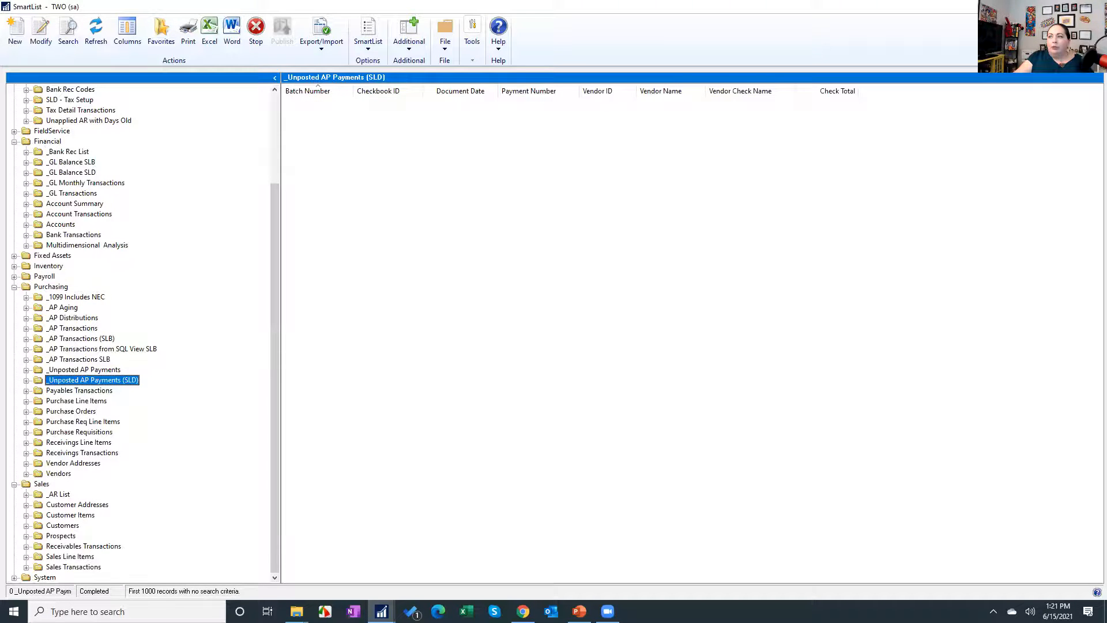
# Step: Add a payment batch named DEXPRO in Purchasing's Edit Payment Batch window and save the new batch
pyautogui.click(1093, 7)
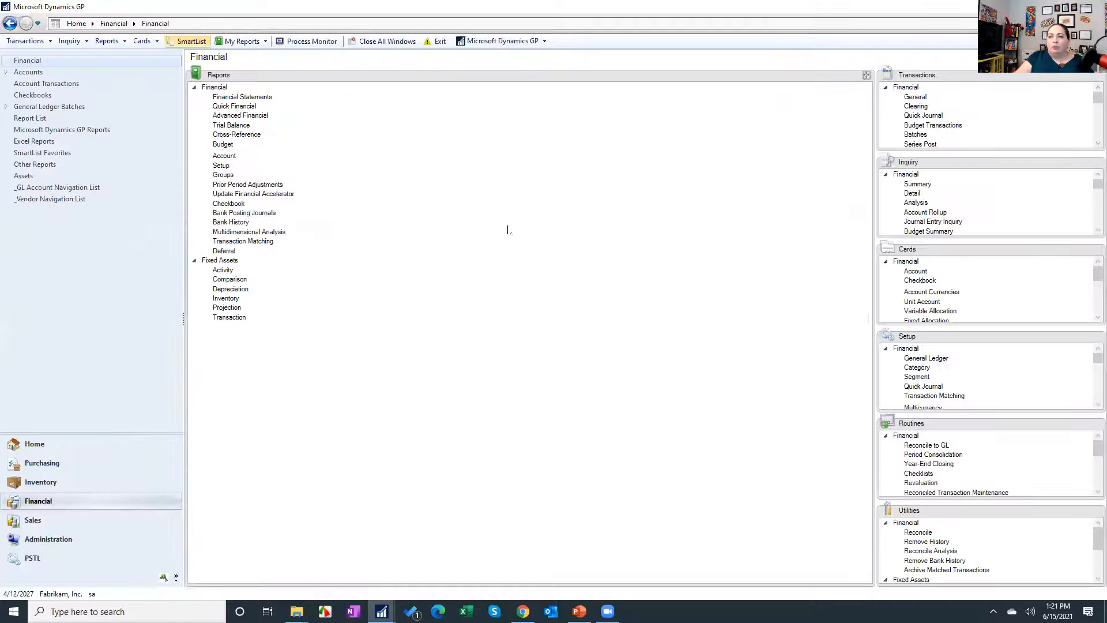
pyautogui.click(54, 461)
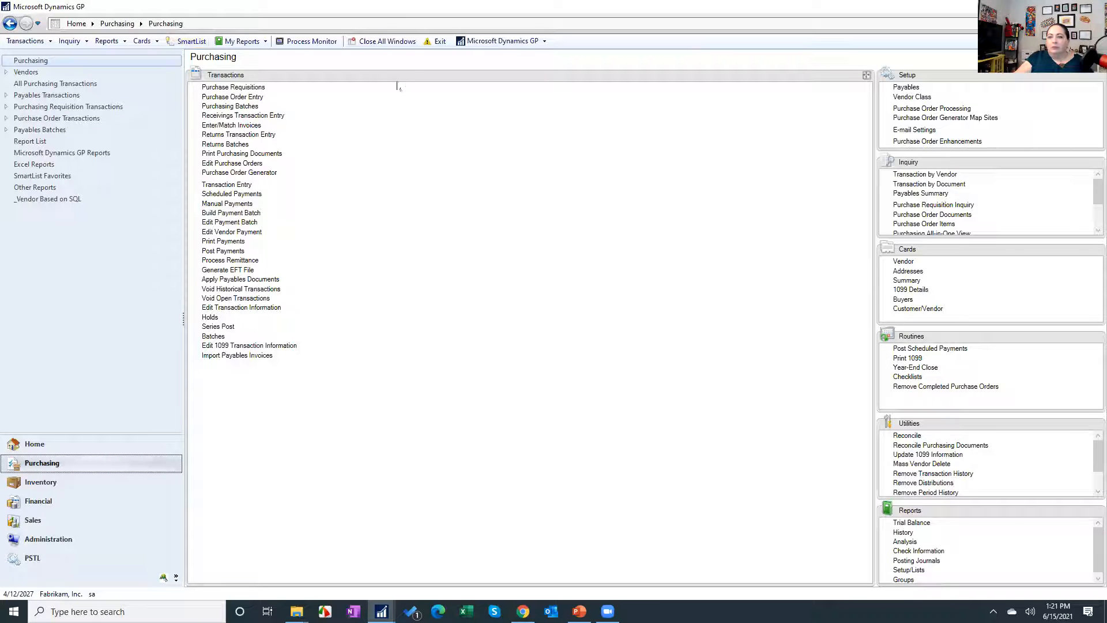
pyautogui.click(230, 223)
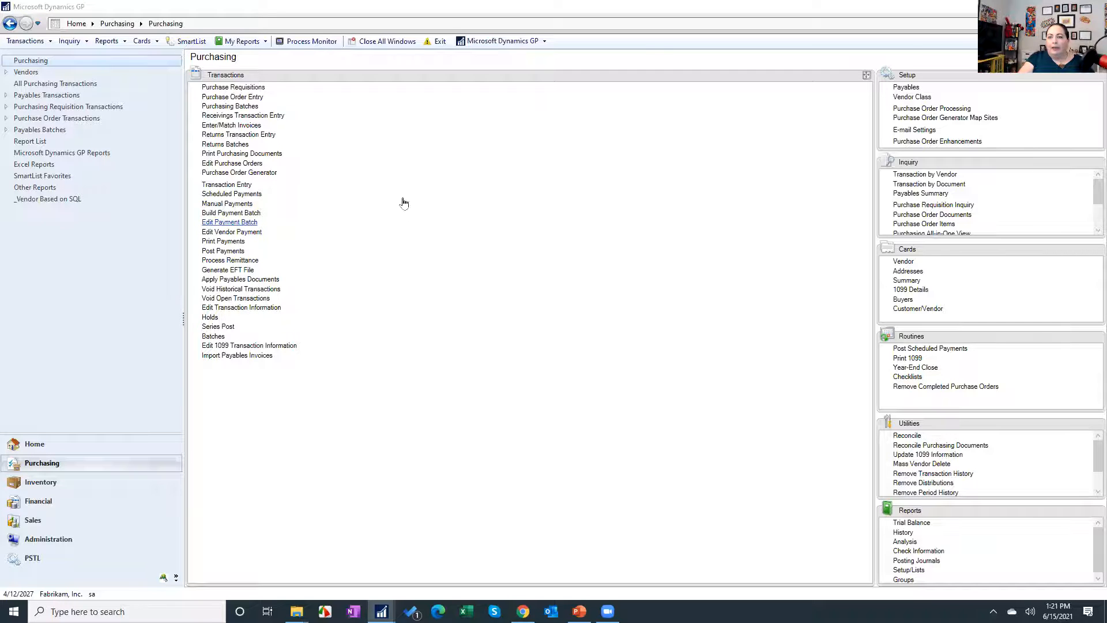
pyautogui.write('DE')
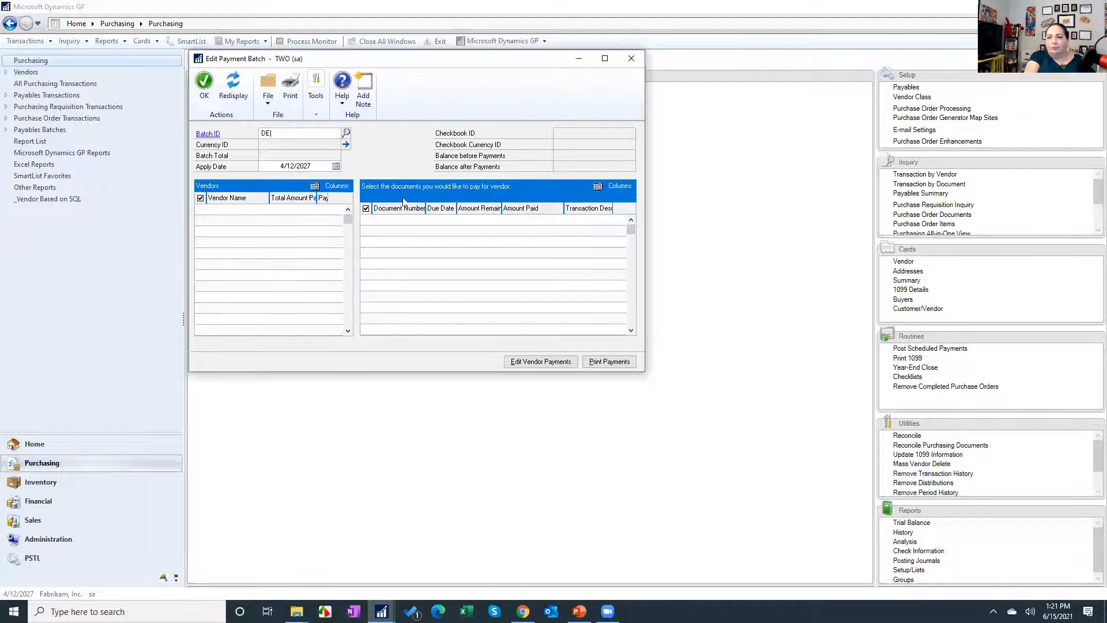
pyautogui.write('XPRO')
pyautogui.press('Tab')
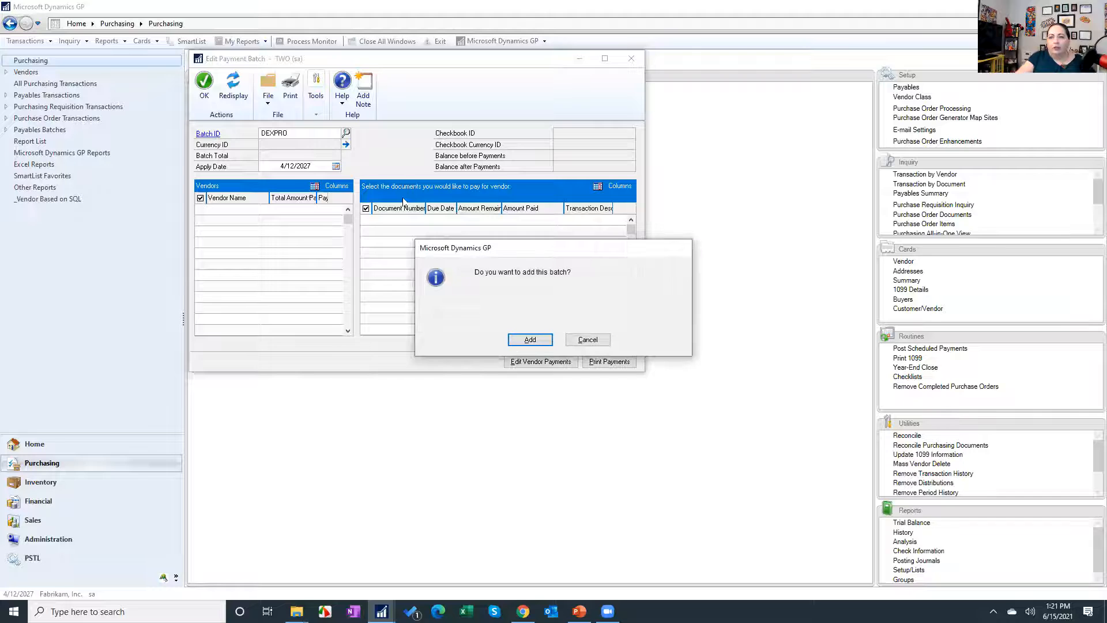
pyautogui.click(530, 341)
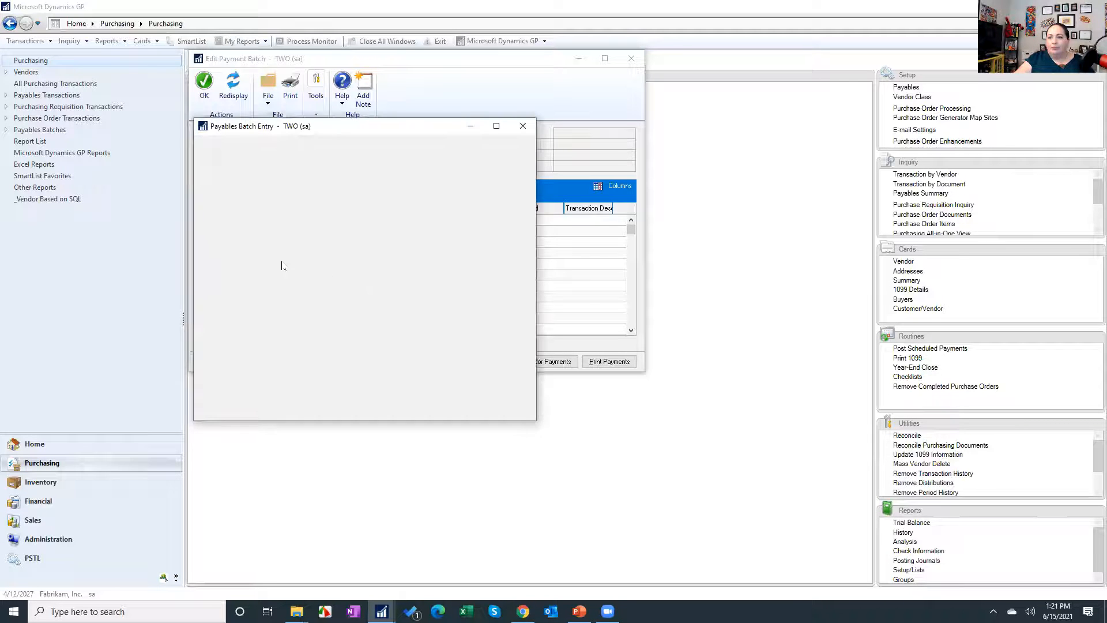
pyautogui.click(208, 151)
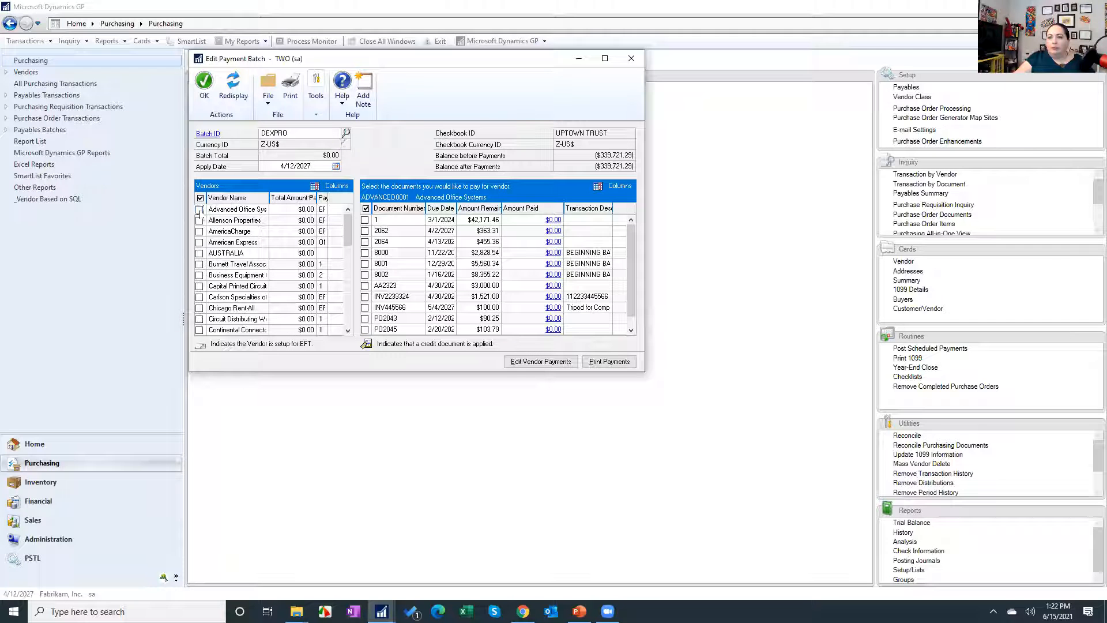
# Step: Mark Advanced Office Systems, Business Equipment Center, Electronic Services, Dolecki Catering, Hill and Inner City Electric for payment in the DEXPRO batch
pyautogui.click(199, 275)
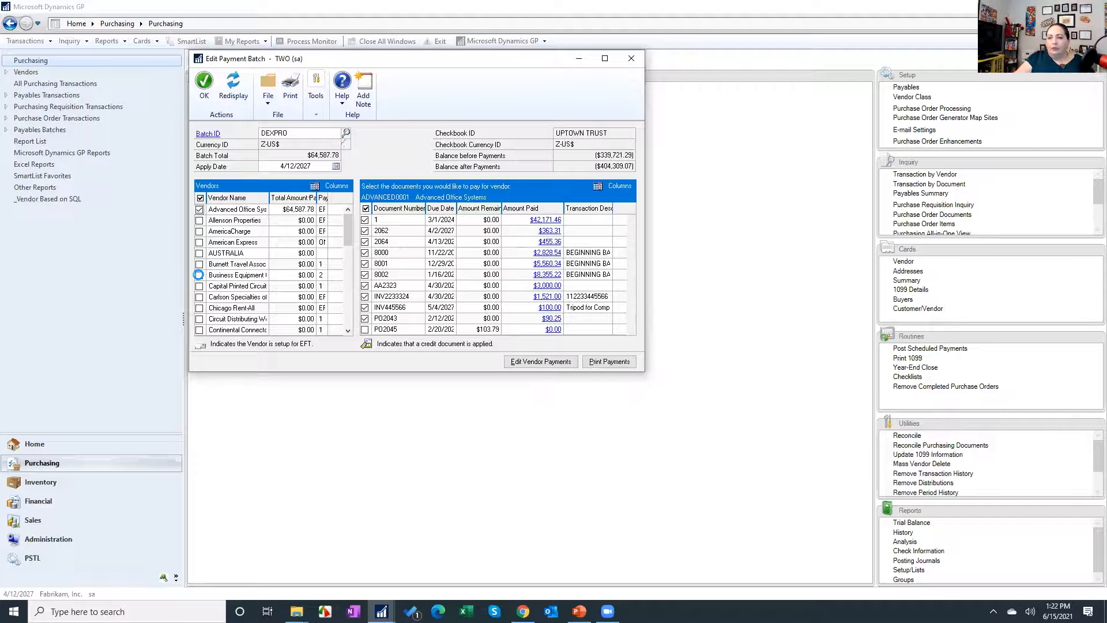
pyautogui.click(199, 309)
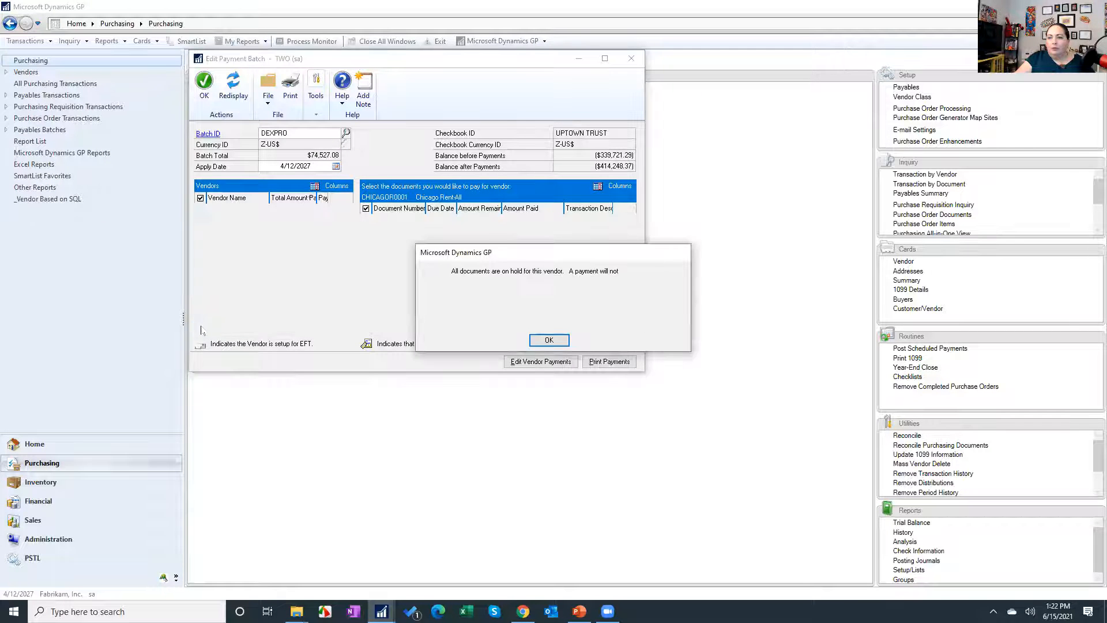
pyautogui.click(532, 346)
pyautogui.scroll(-2, 230, 301)
pyautogui.click(199, 308)
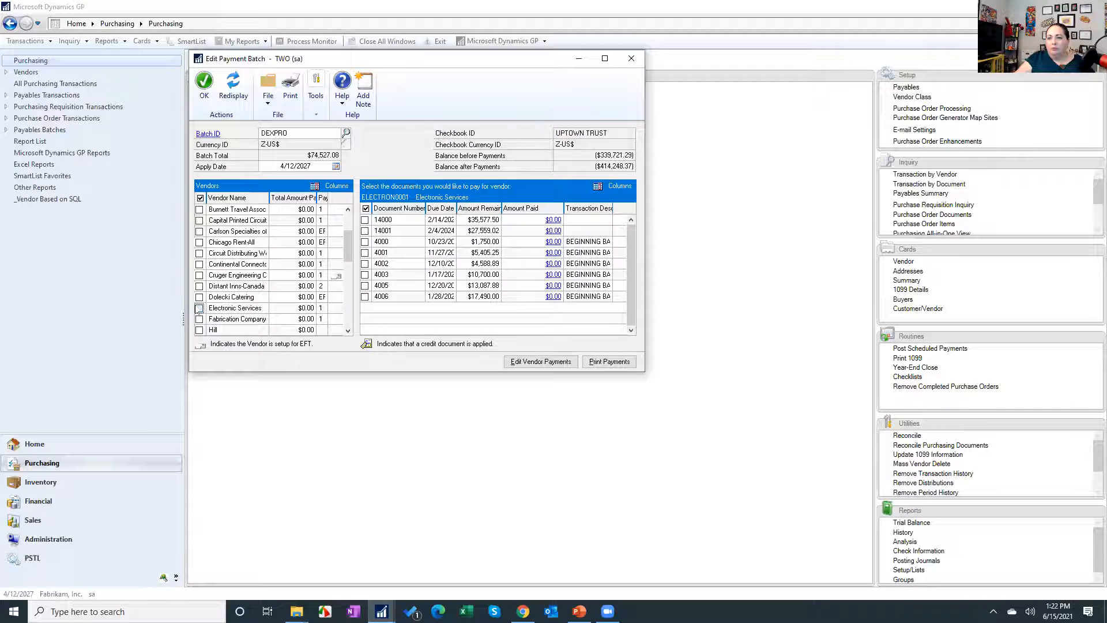
pyautogui.click(200, 297)
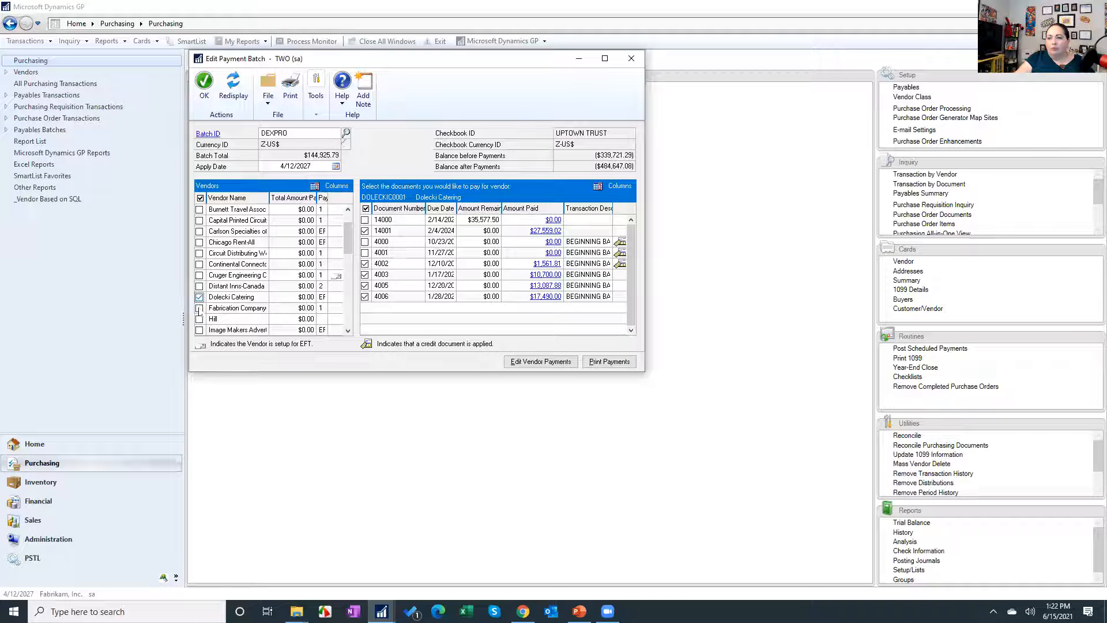
pyautogui.click(200, 319)
pyautogui.click(199, 329)
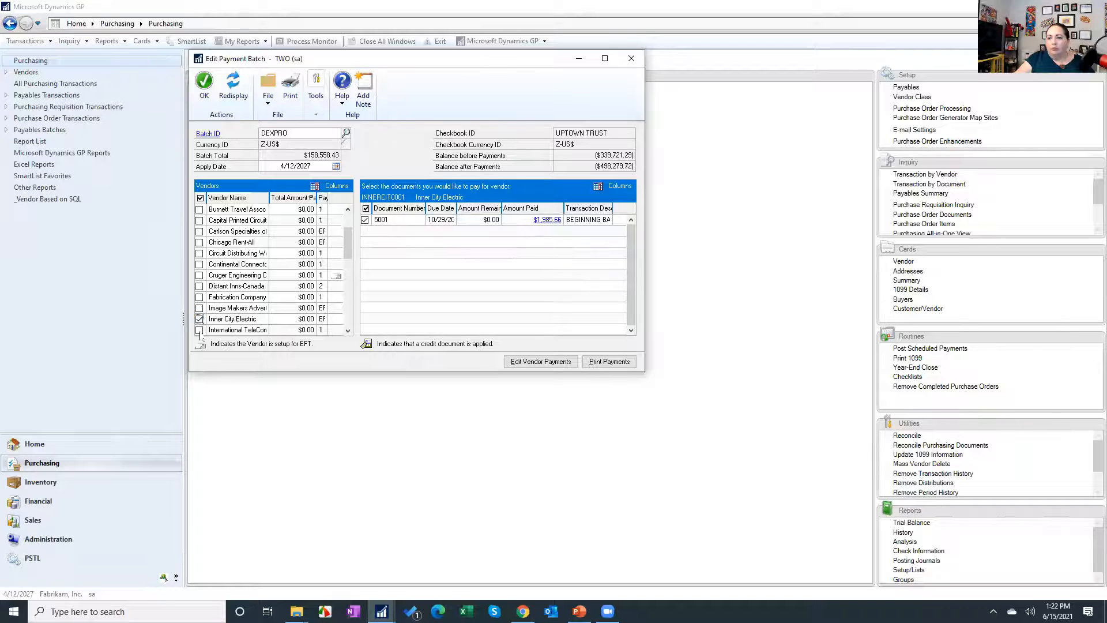
# Step: Mark International TeleCom, Metro Business Equipment, Midwest Travel Center, Office Specialists, Mitchell Transport and Knopfler Management for payment in the batch
pyautogui.click(199, 308)
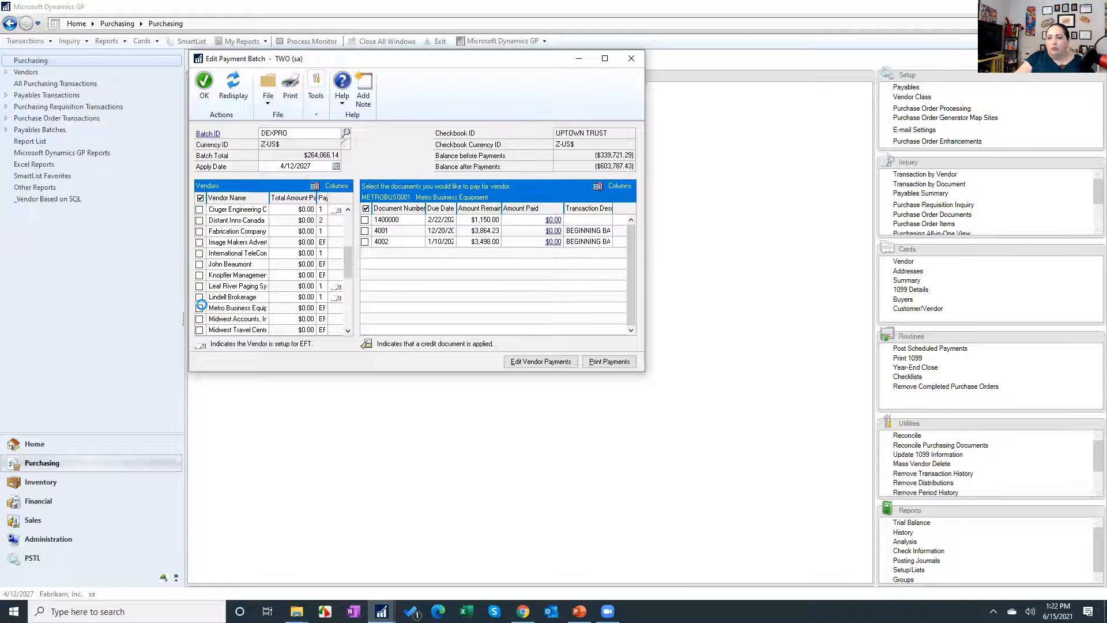
pyautogui.click(199, 330)
pyautogui.click(199, 330)
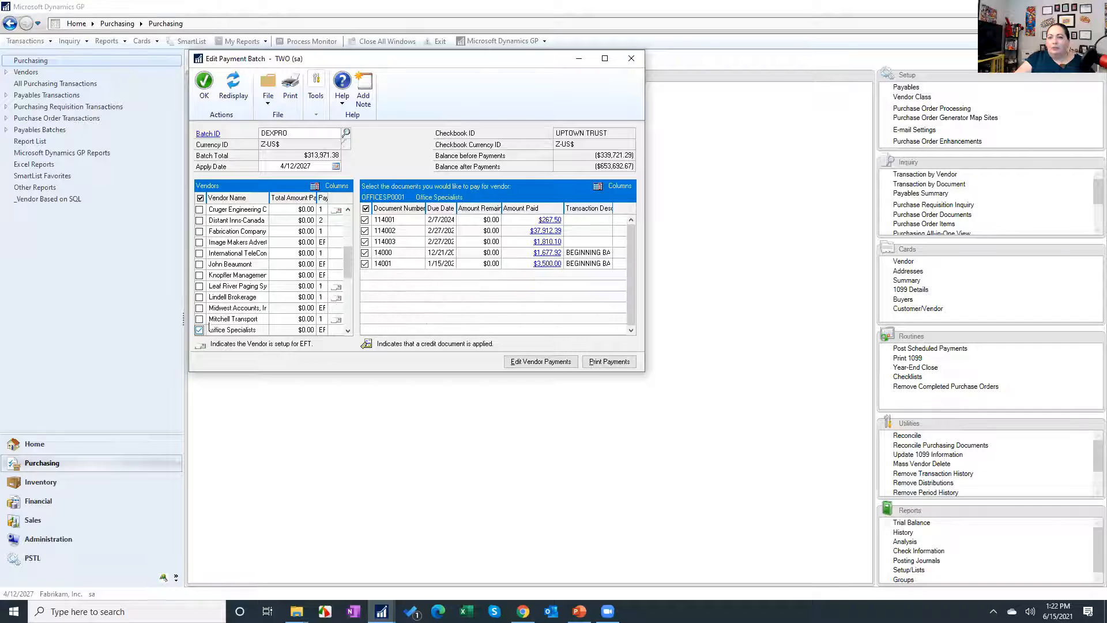
pyautogui.click(199, 319)
pyautogui.click(199, 275)
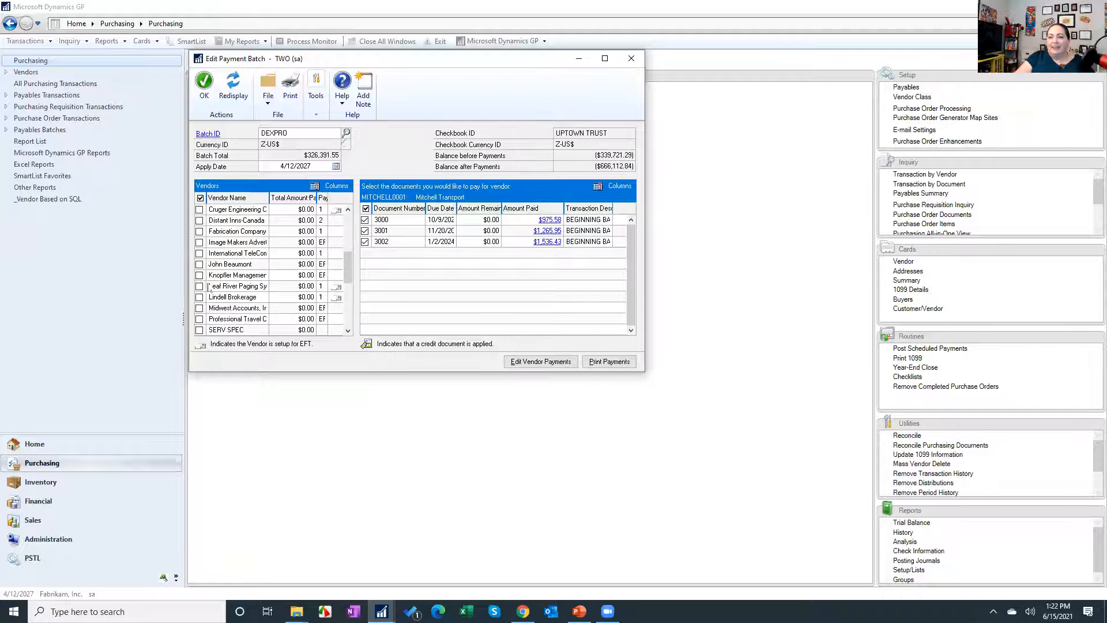
# Step: Mark Trey Research, West Junction Service, Vision Advertising Inc., SERV SPEC and Lindell Brokerage for payment in the batch
pyautogui.scroll(-3, 211, 323)
pyautogui.click(199, 308)
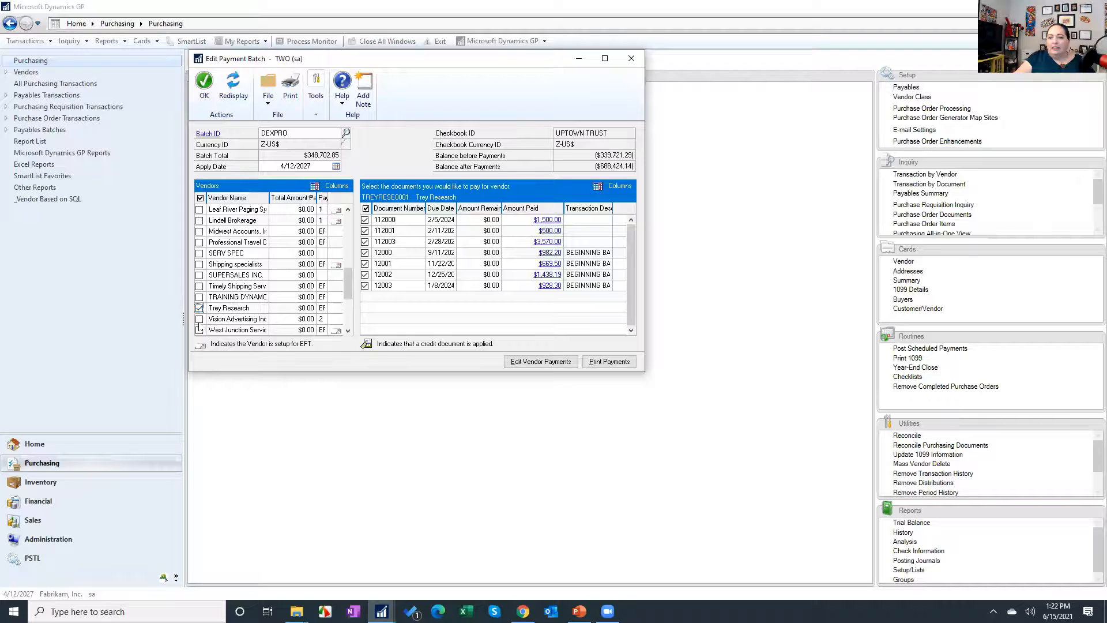
pyautogui.click(199, 308)
pyautogui.click(199, 295)
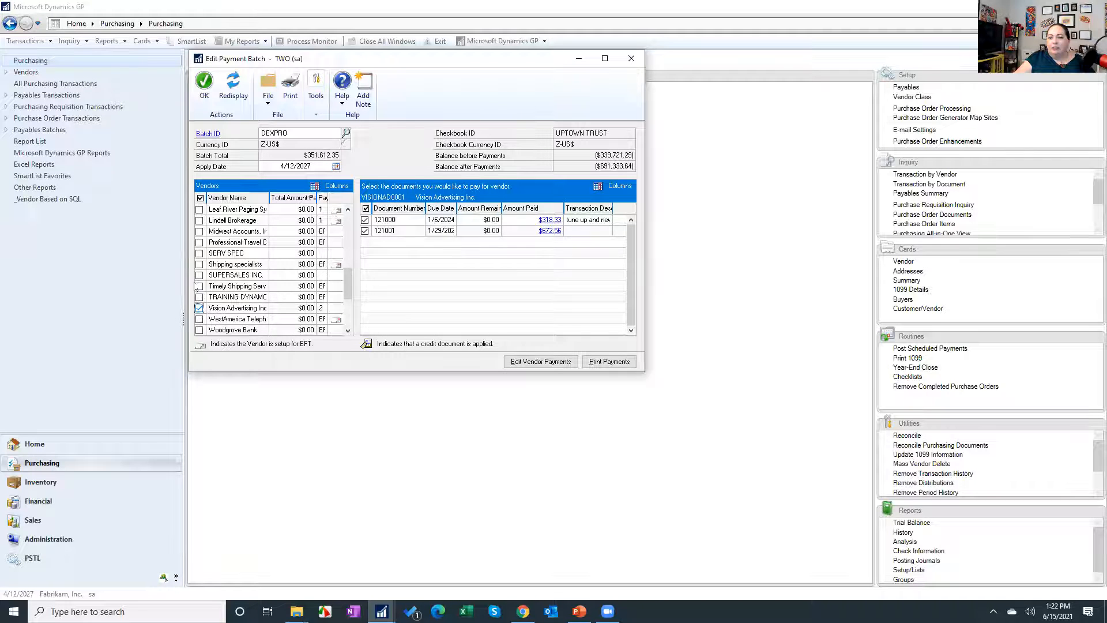
pyautogui.click(198, 254)
pyautogui.click(199, 221)
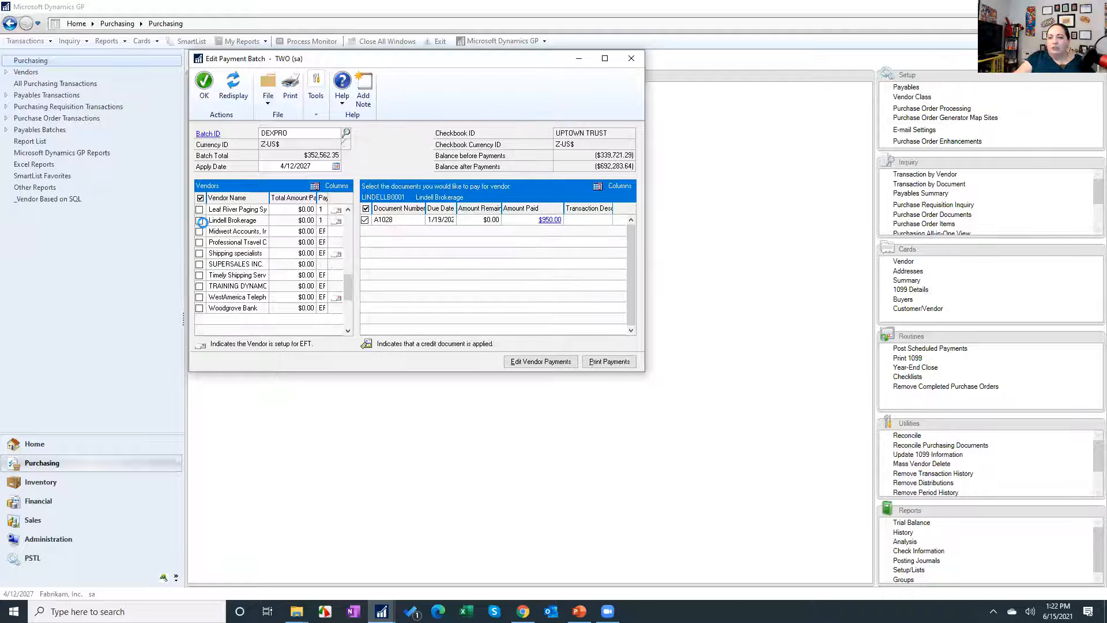
# Step: Print the Computer Checks edit list for the DEXPRO batch to the screen
pyautogui.click(290, 88)
pyautogui.click(597, 397)
pyautogui.click(644, 398)
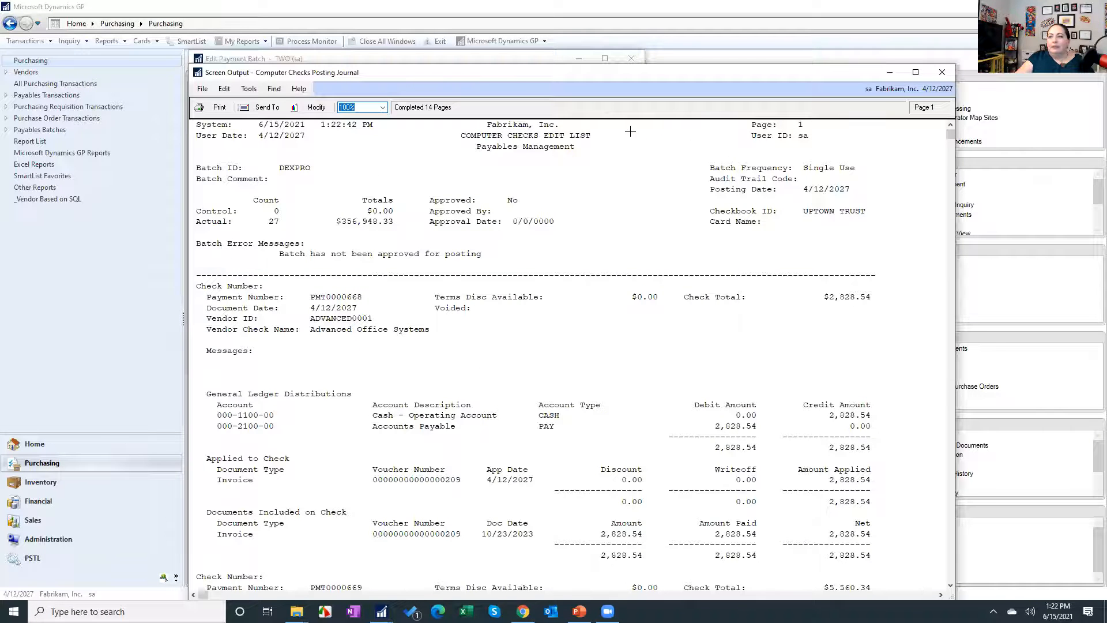
# Step: Examine the payments, distributions and applied documents in the Computer Checks edit list and close the report
pyautogui.scroll(-15, 679, 314)
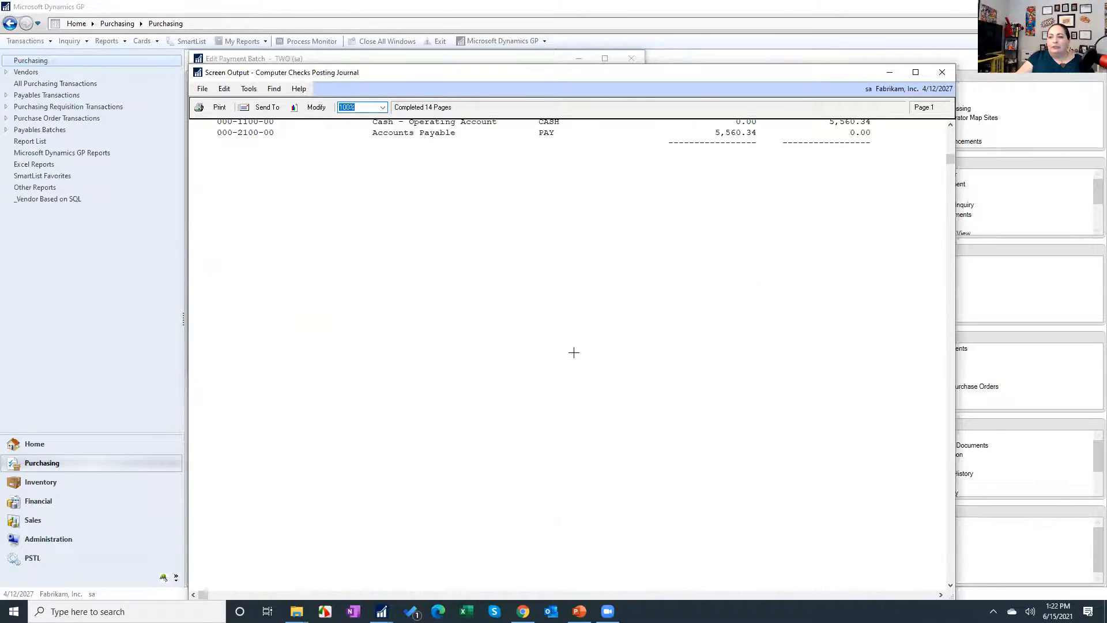
pyautogui.scroll(-20, 573, 351)
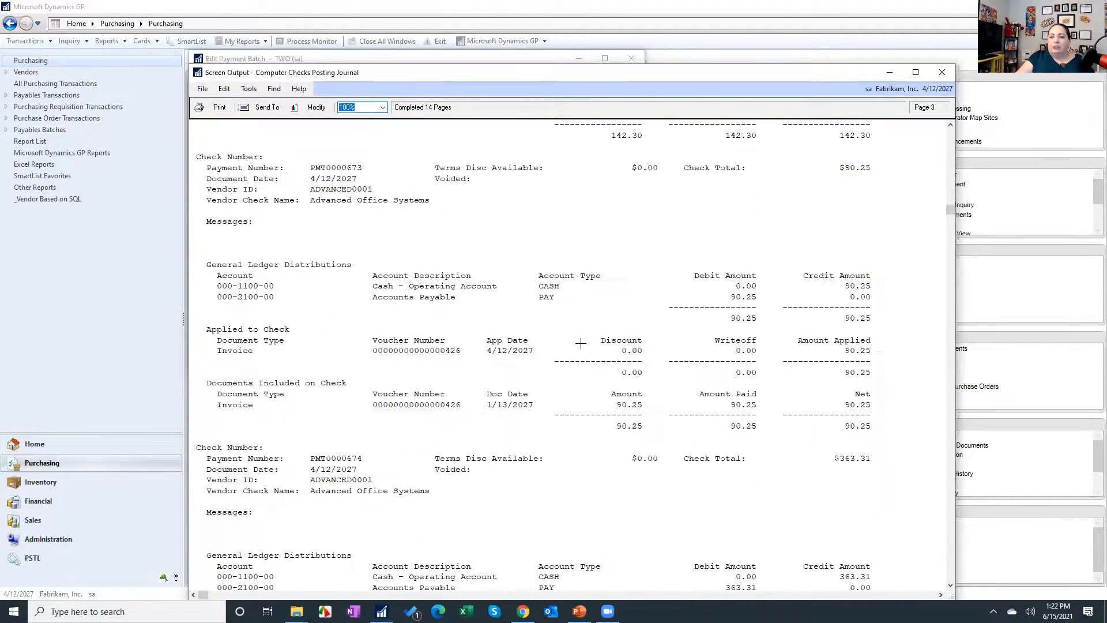
pyautogui.scroll(-20, 580, 344)
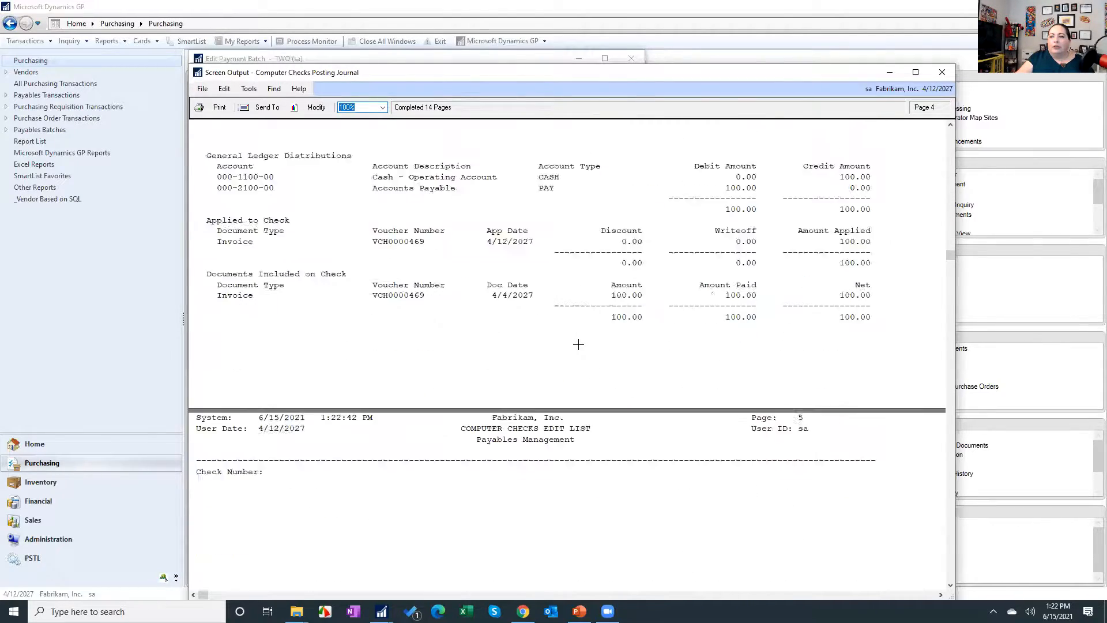
pyautogui.scroll(-20, 577, 344)
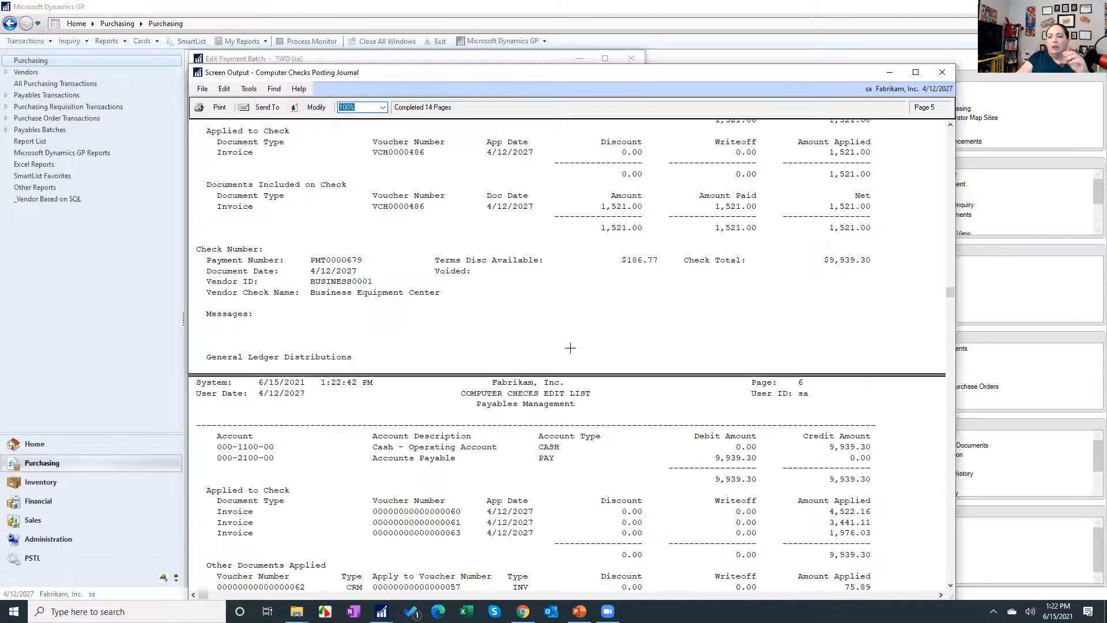
pyautogui.scroll(-8, 568, 349)
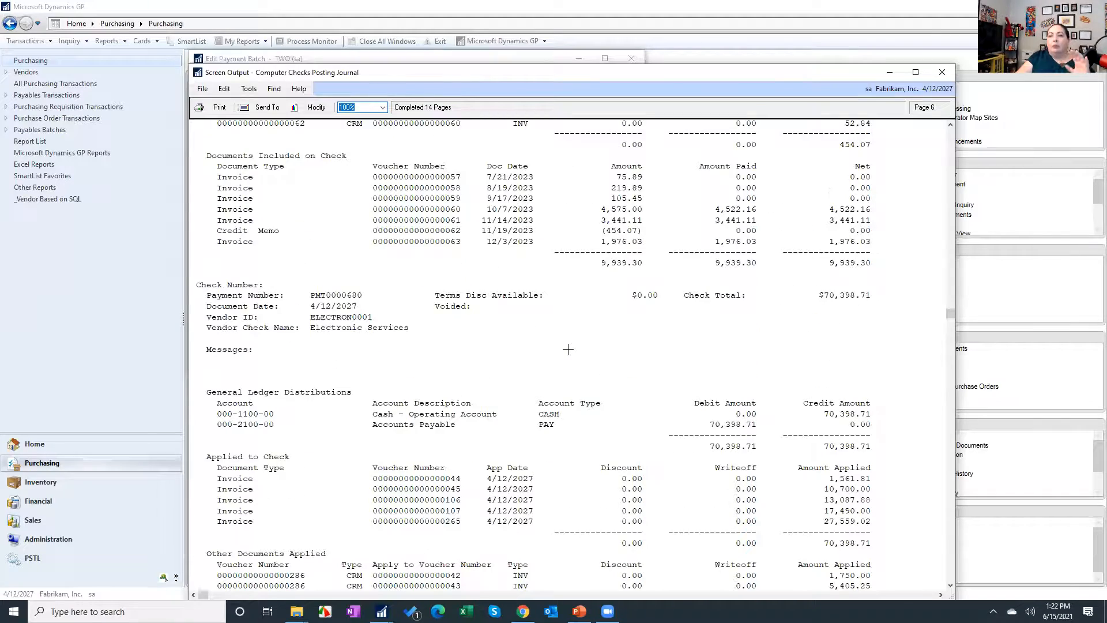
pyautogui.scroll(-7, 568, 348)
pyautogui.scroll(15, 364, 236)
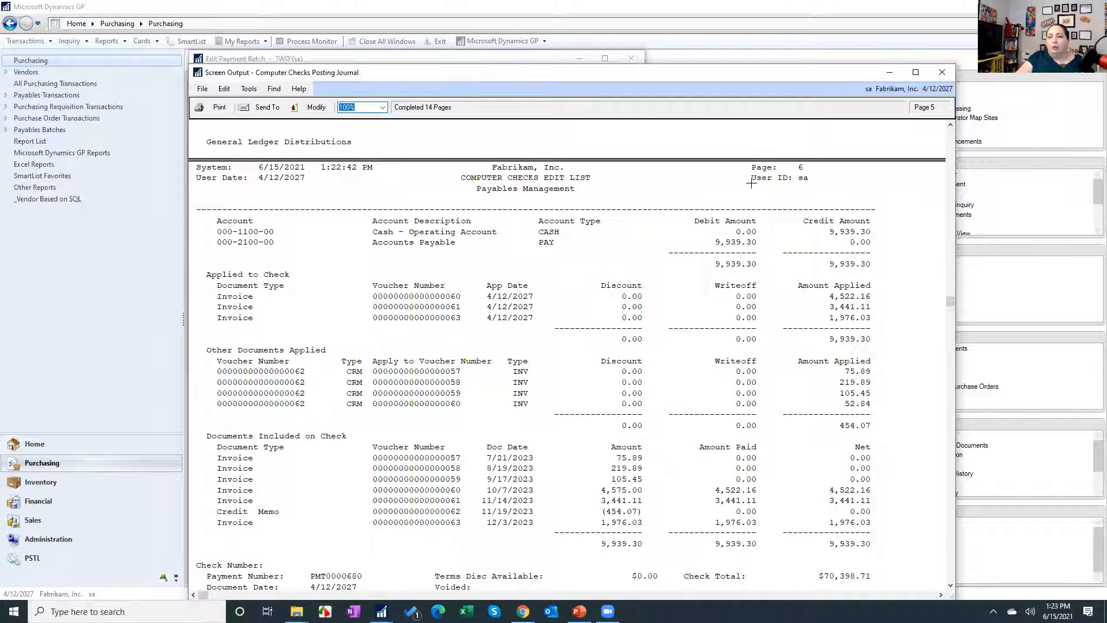
pyautogui.click(941, 72)
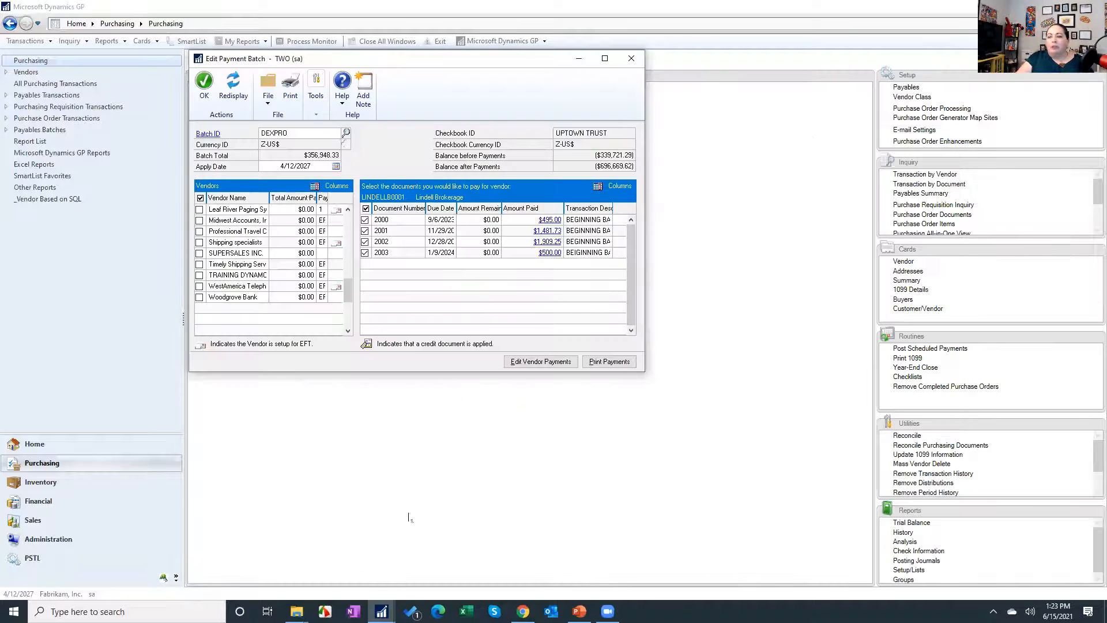
# Step: Return to SmartList, sort the _Unposted AP Payments (SLD) list by Check Total and select the International TeleCom payment
pyautogui.click(381, 612)
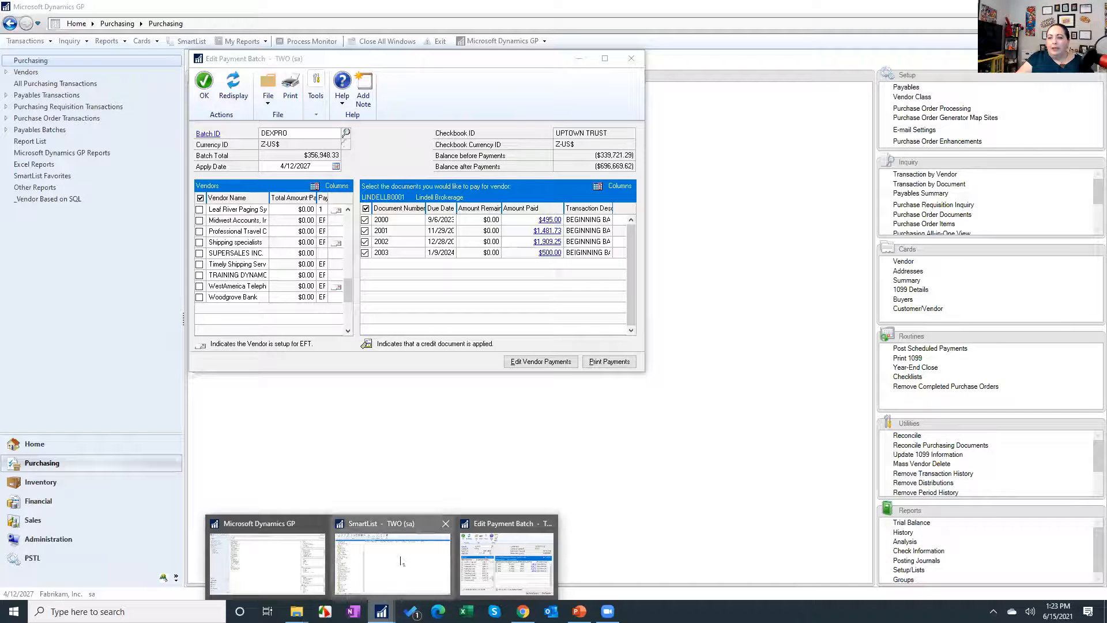
pyautogui.click(401, 561)
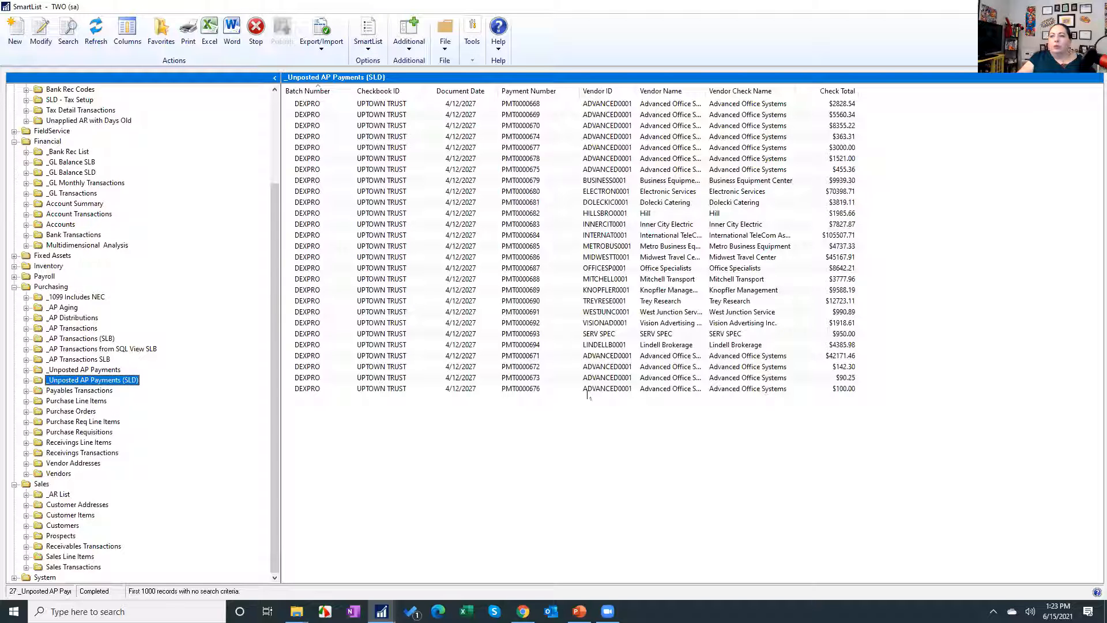
pyautogui.click(836, 91)
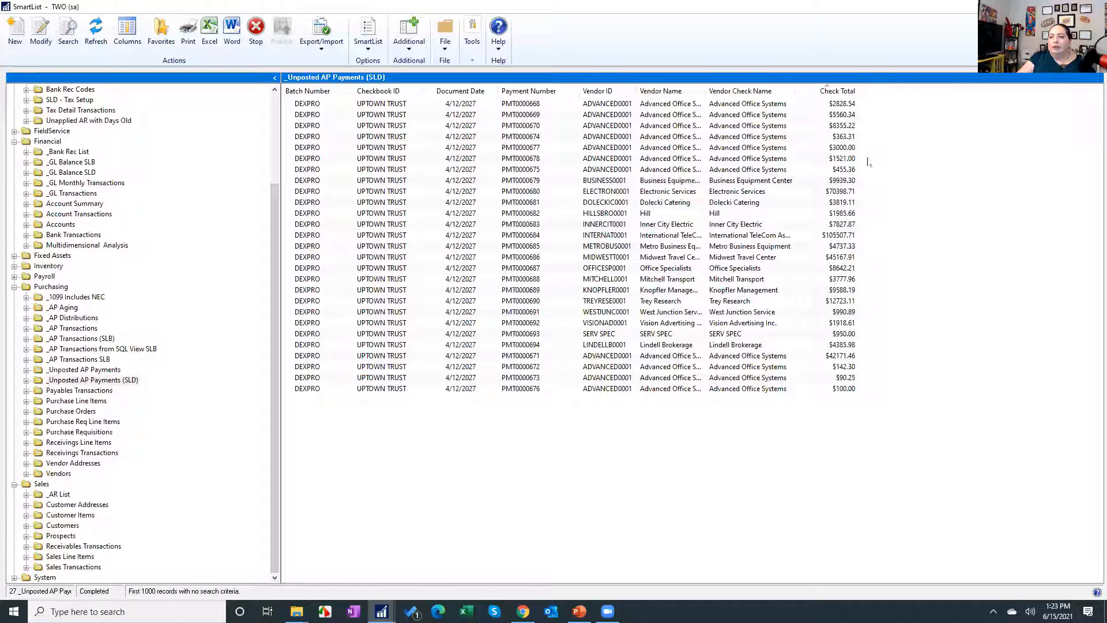
pyautogui.click(831, 236)
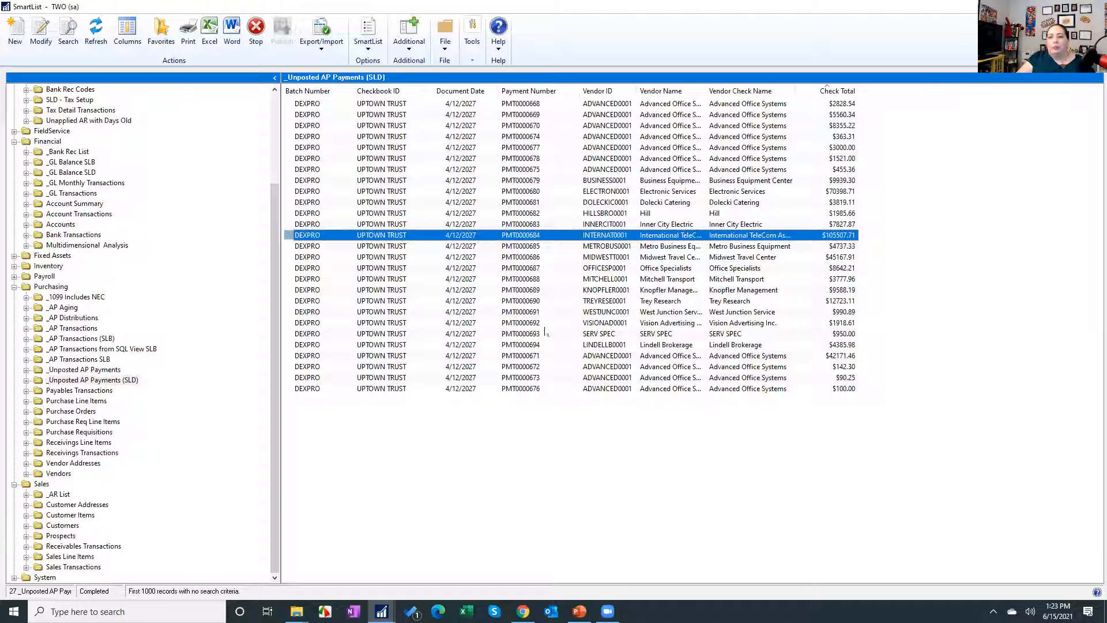
# Step: Open the _Unposted AP Payments (SLD) list for modification and review its selected PM Payment WORK fields
pyautogui.click(40, 32)
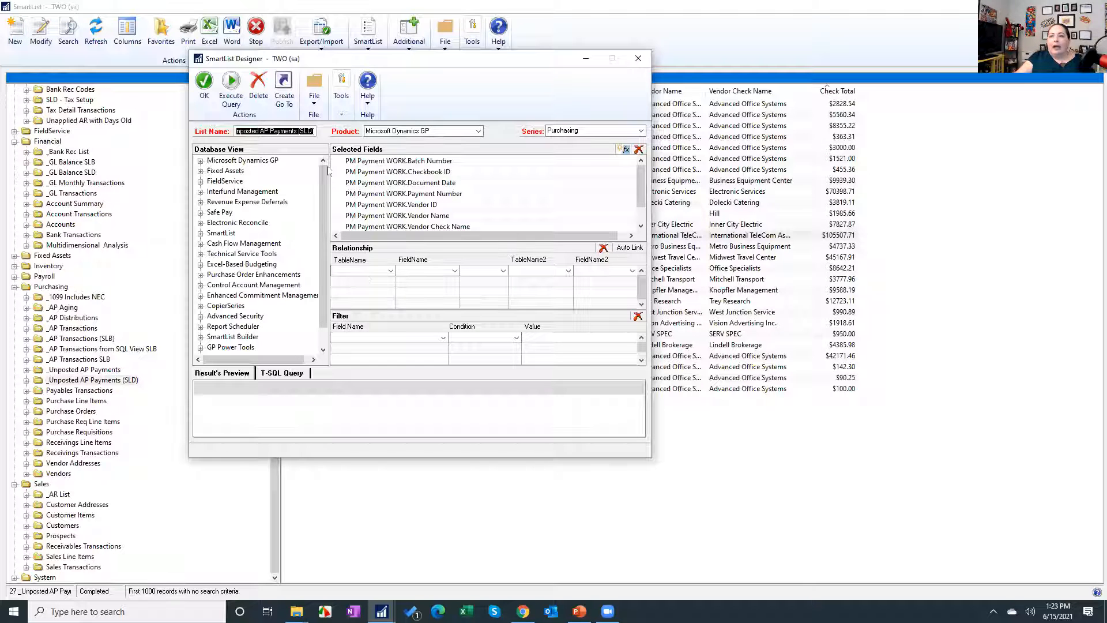
pyautogui.click(357, 161)
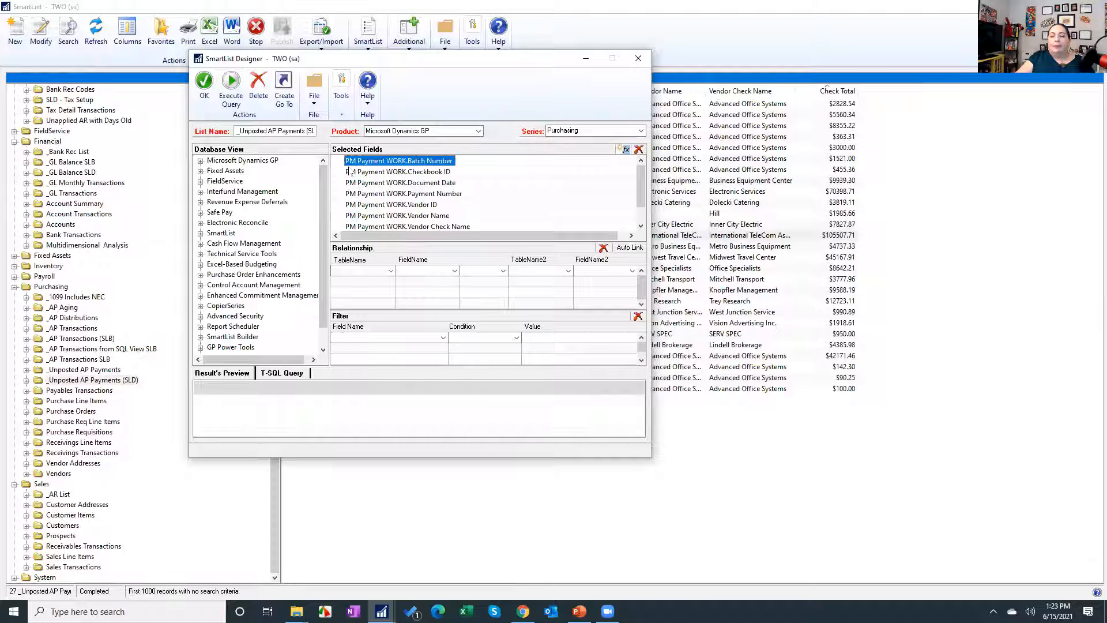
pyautogui.click(201, 162)
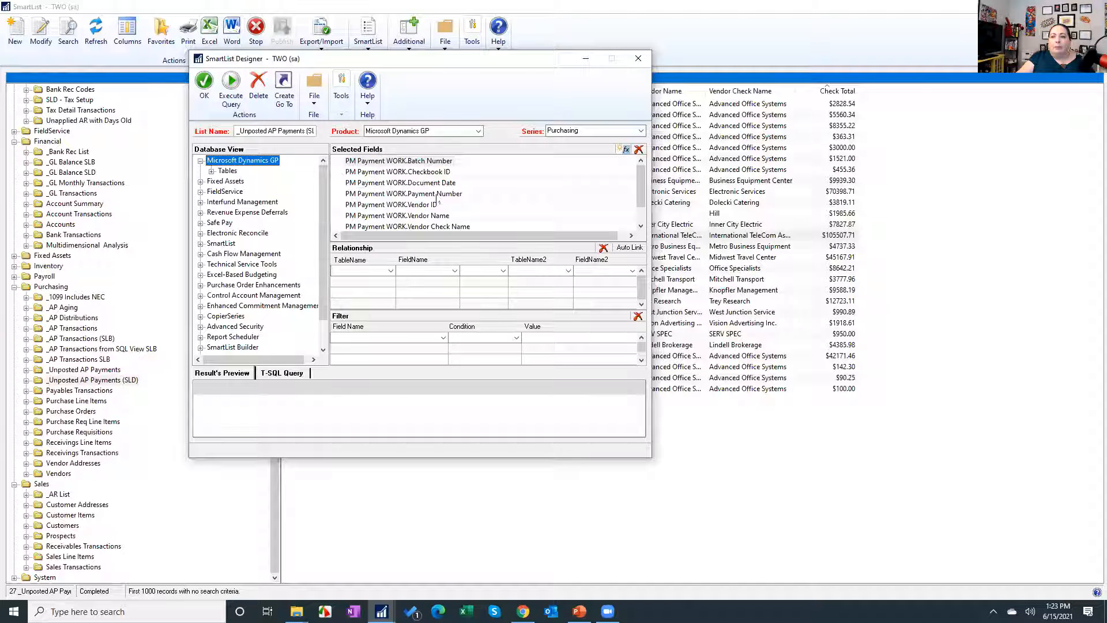
pyautogui.scroll(-1, 444, 196)
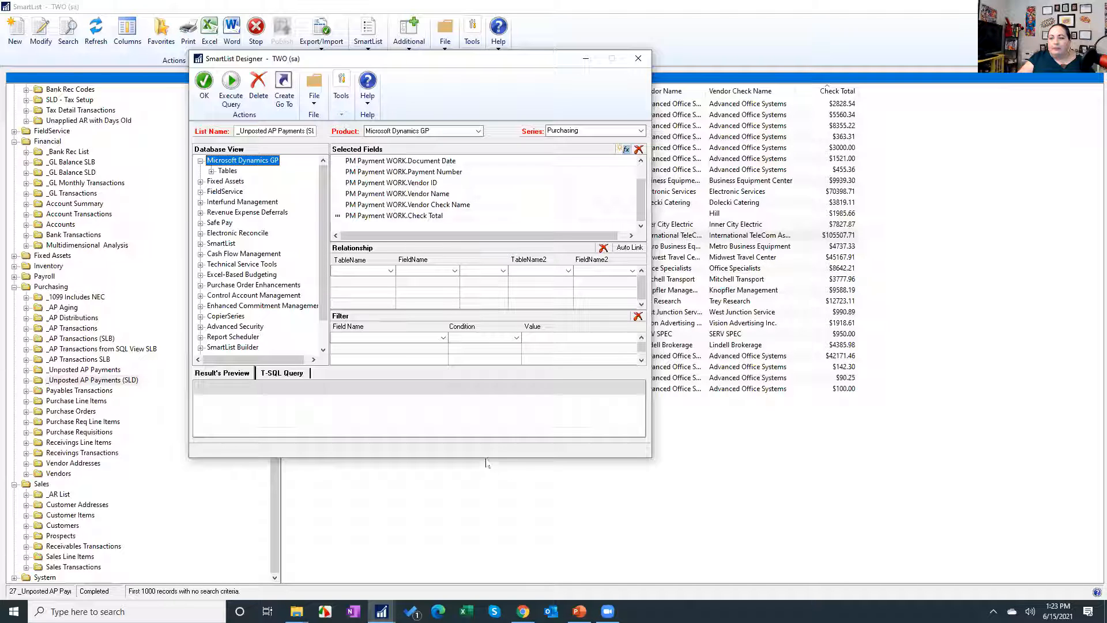
pyautogui.scroll(1, 642, 184)
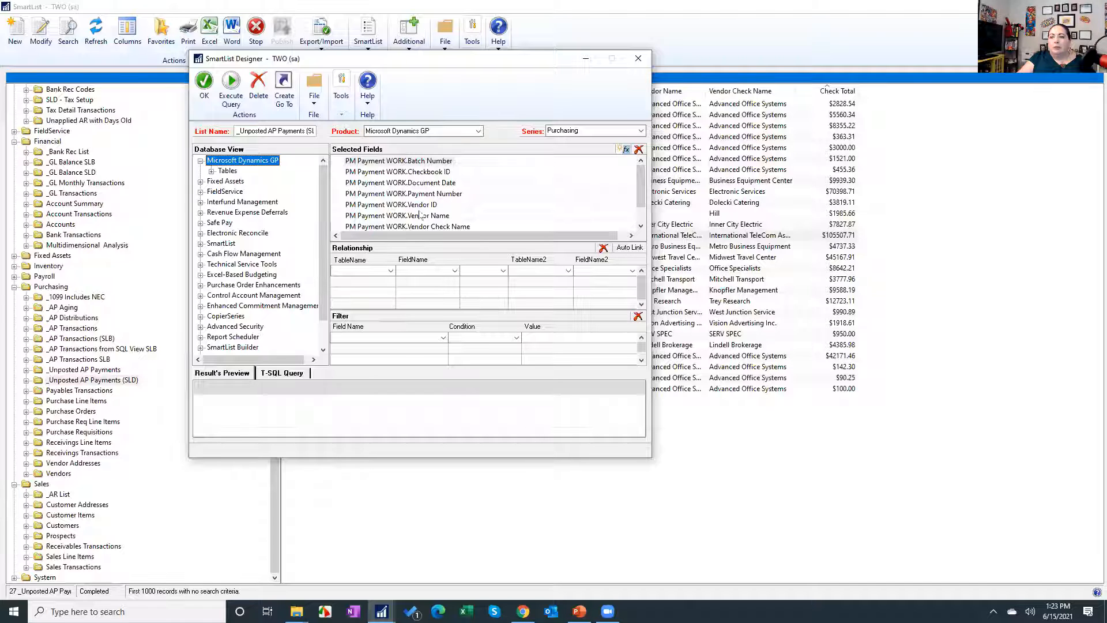
pyautogui.scroll(-1, 452, 219)
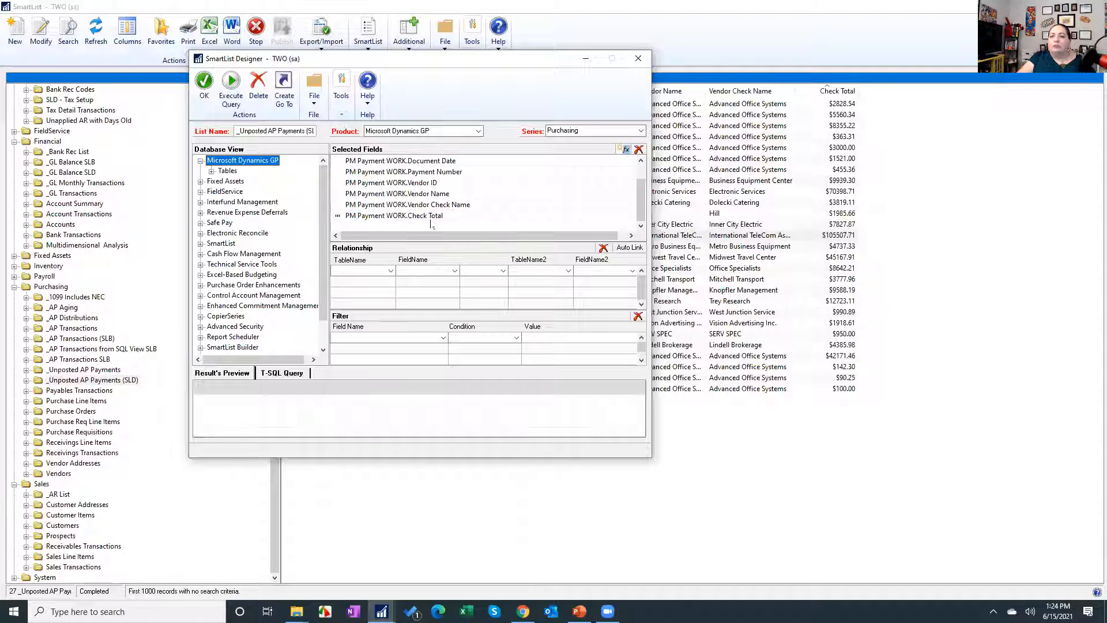
# Step: Expand the Microsoft Dynamics GP Purchasing tables and examine which PM Payment WORK fields are included
pyautogui.click(211, 172)
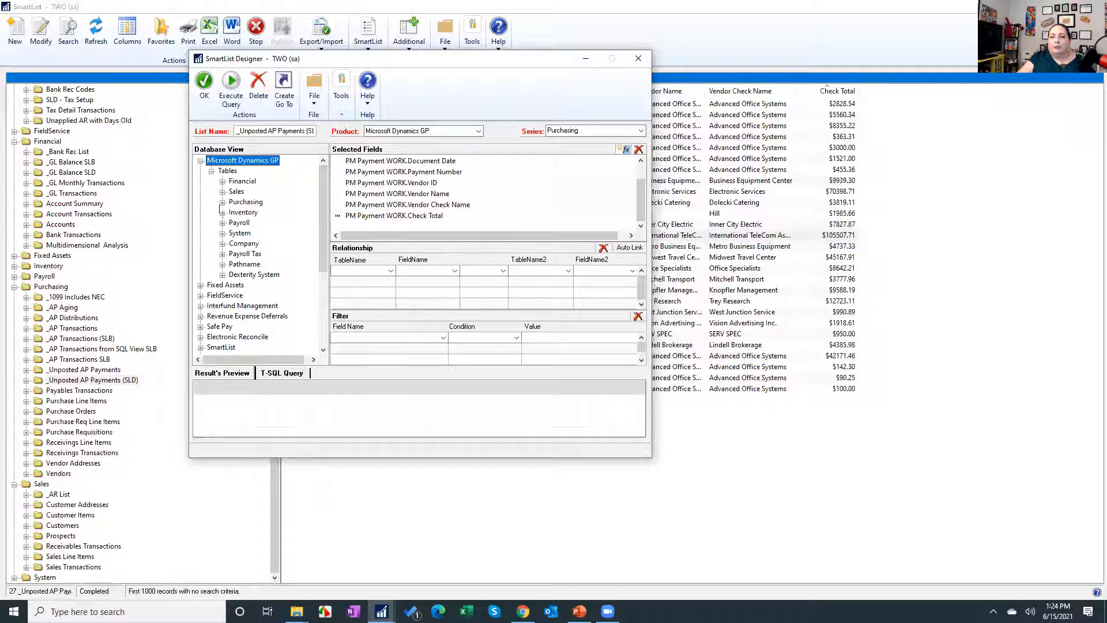
pyautogui.click(222, 203)
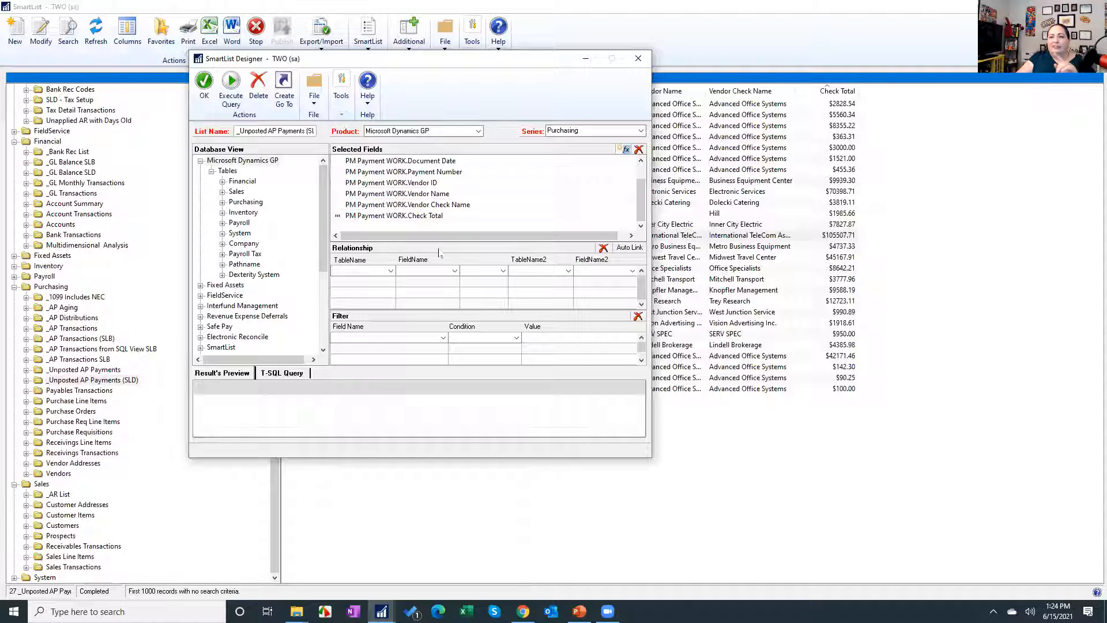
pyautogui.scroll(-3, 314, 207)
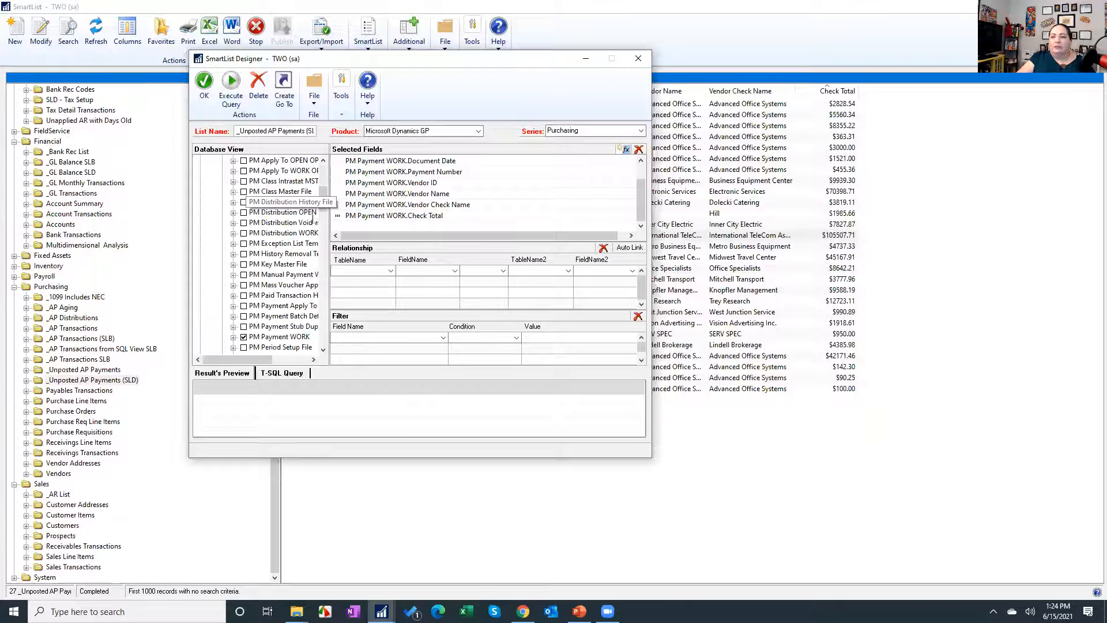
pyautogui.click(234, 337)
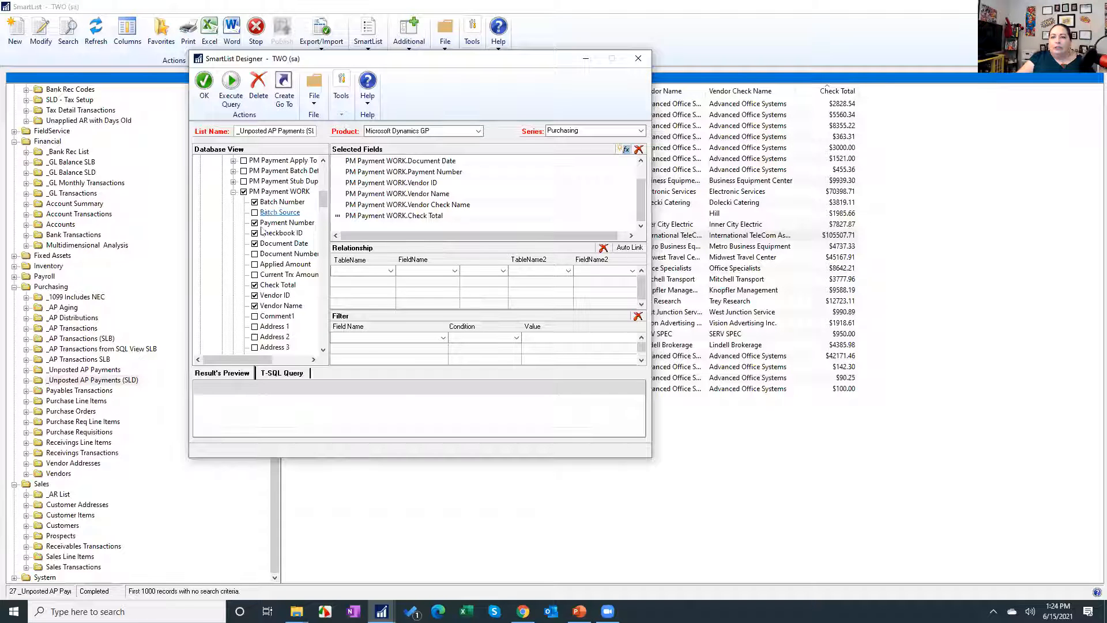
pyautogui.scroll(-3, 288, 283)
pyautogui.scroll(-8, 289, 322)
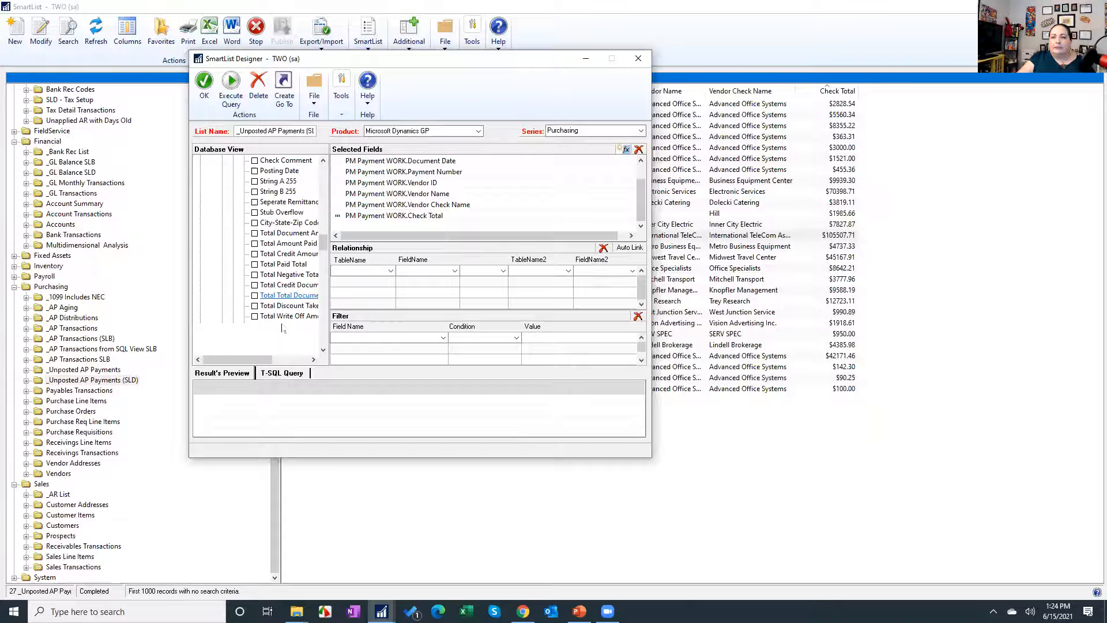
pyautogui.scroll(-6, 285, 275)
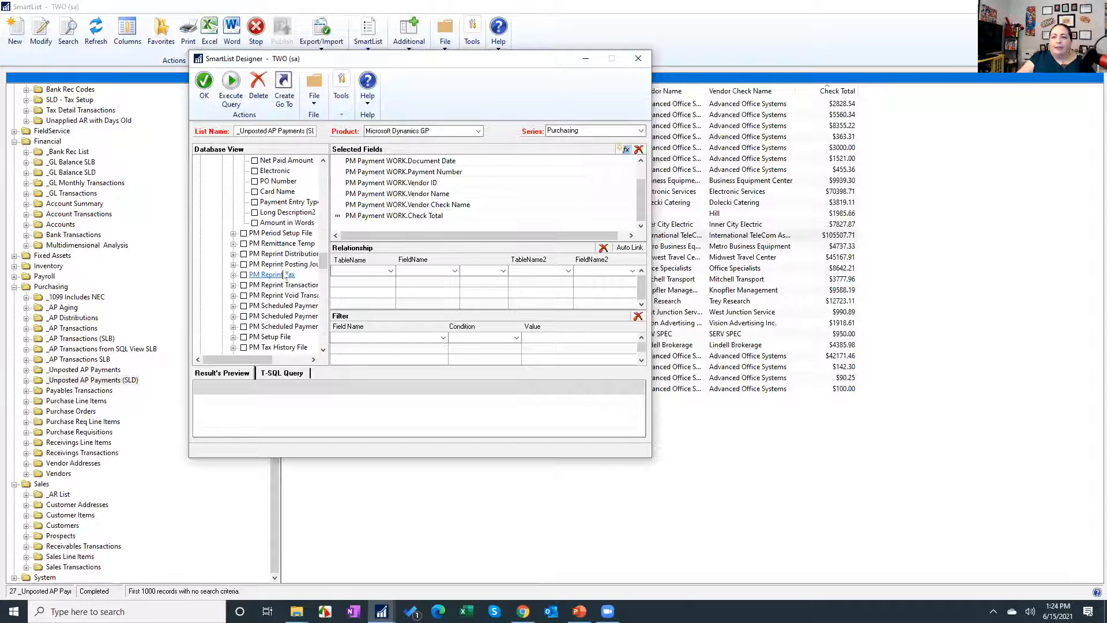
pyautogui.scroll(15, 285, 275)
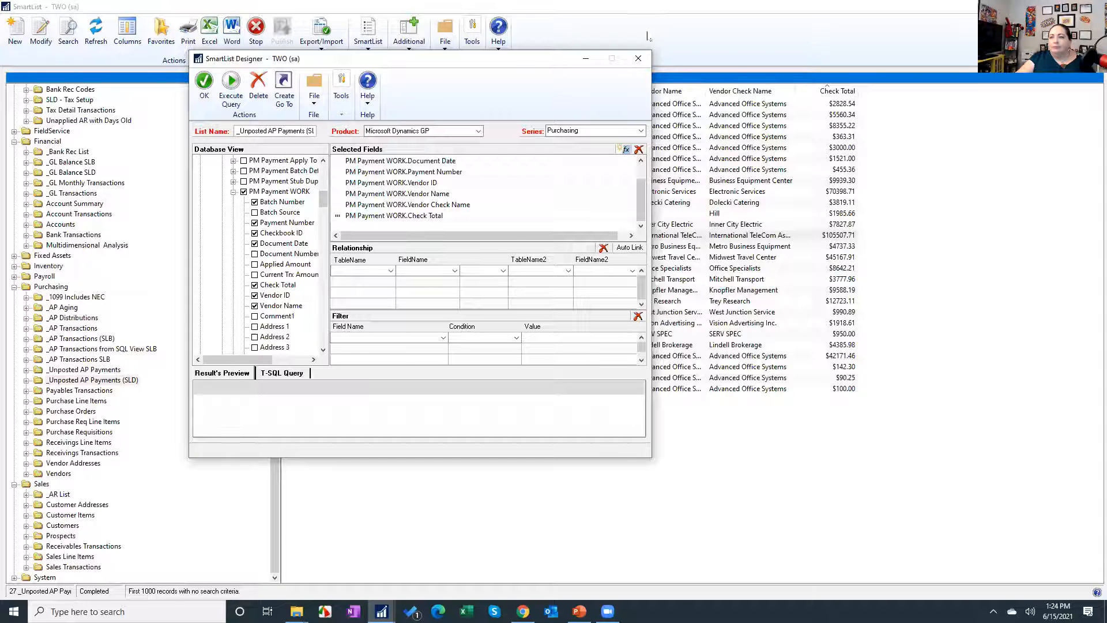
# Step: Close the list design, discarding changes, and switch to the PowerPoint slide show's Connecting Tables slide
pyautogui.click(639, 58)
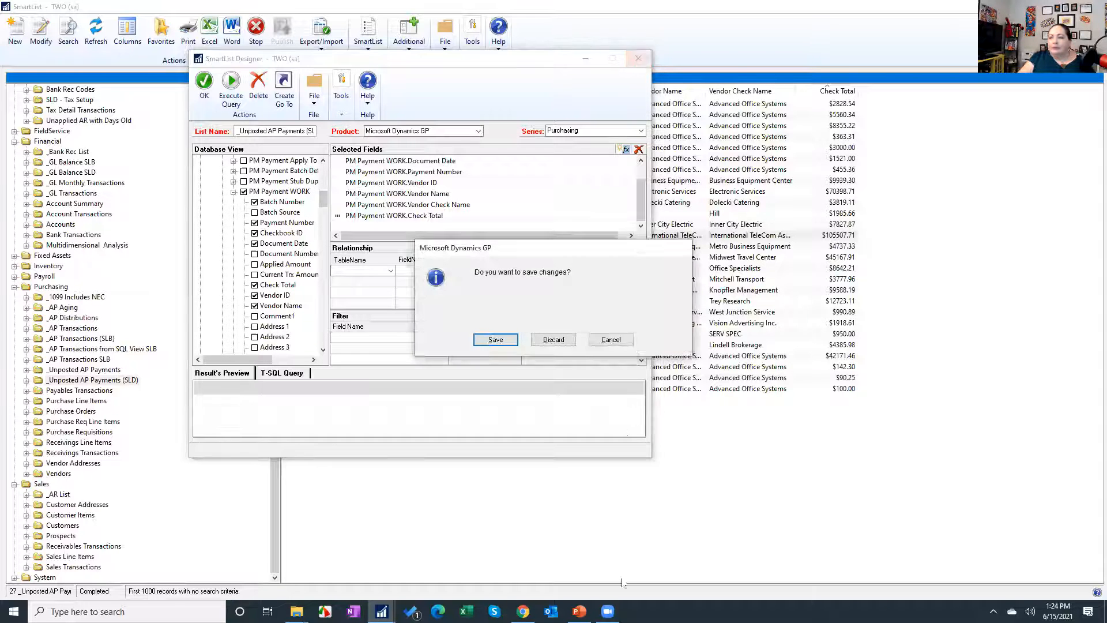
pyautogui.click(559, 340)
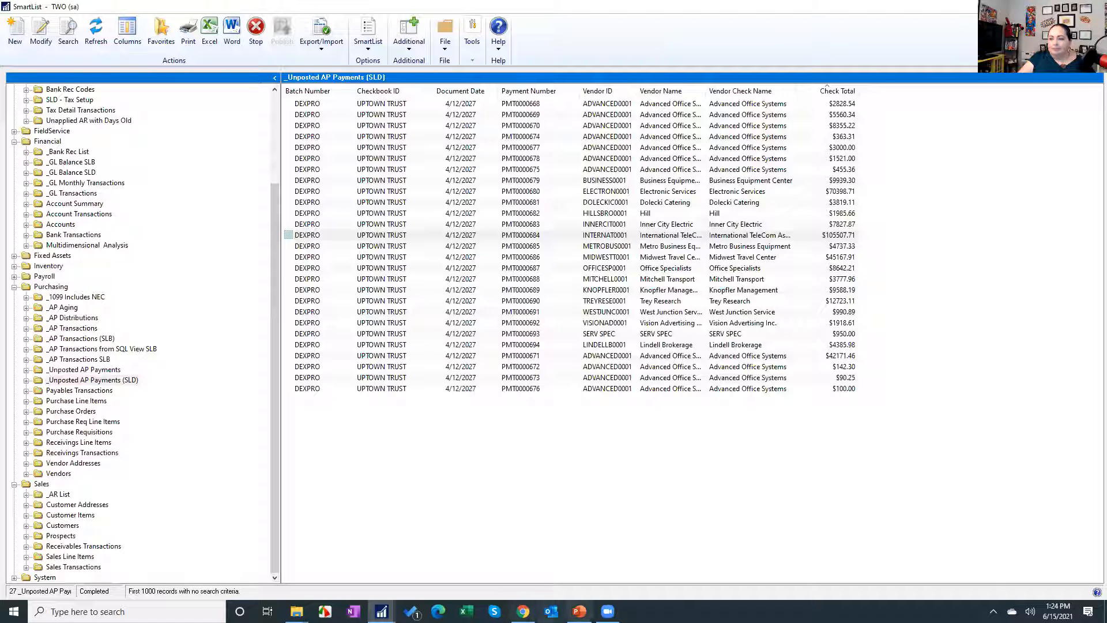
pyautogui.click(579, 611)
pyautogui.click(400, 235)
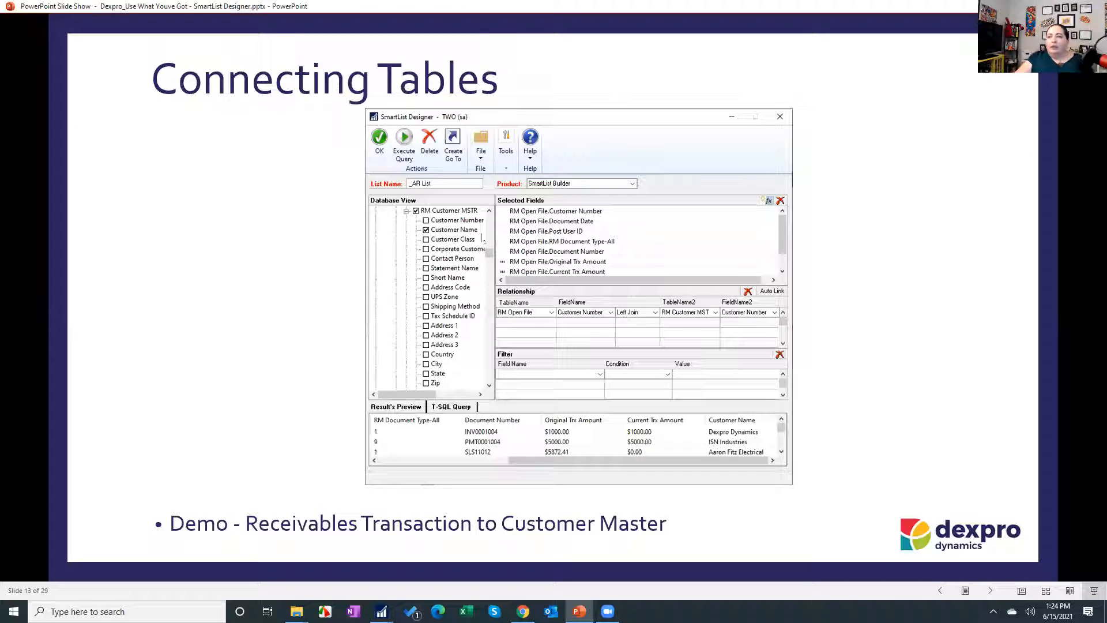
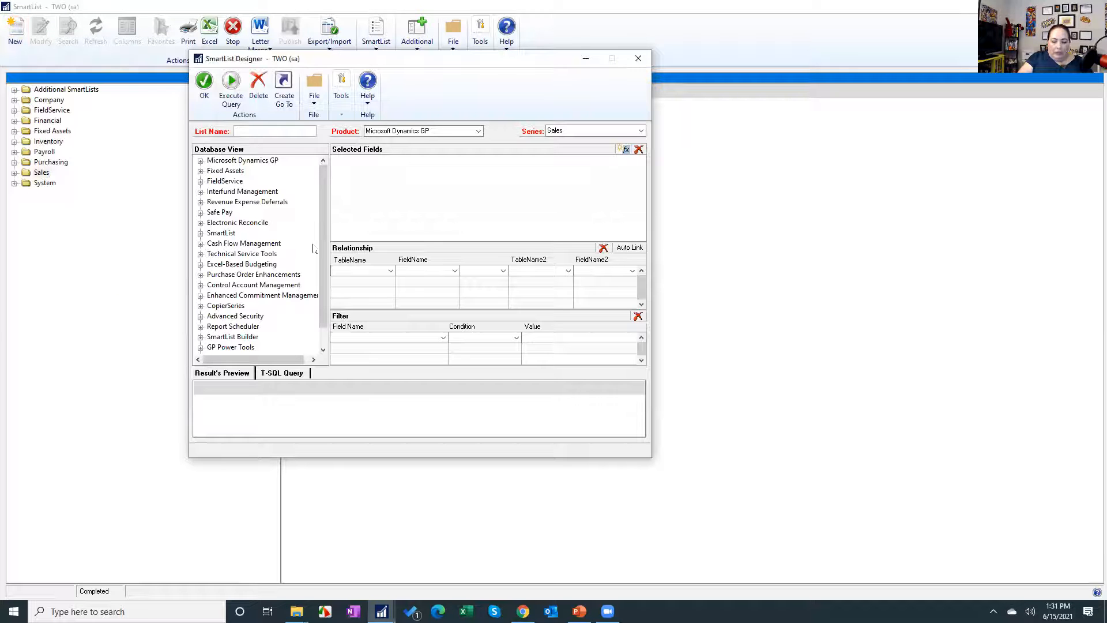
# Step: Name the new Sales list _AR Transaction SLD and expand the Company database views
pyautogui.write('AR Transaction SLD')
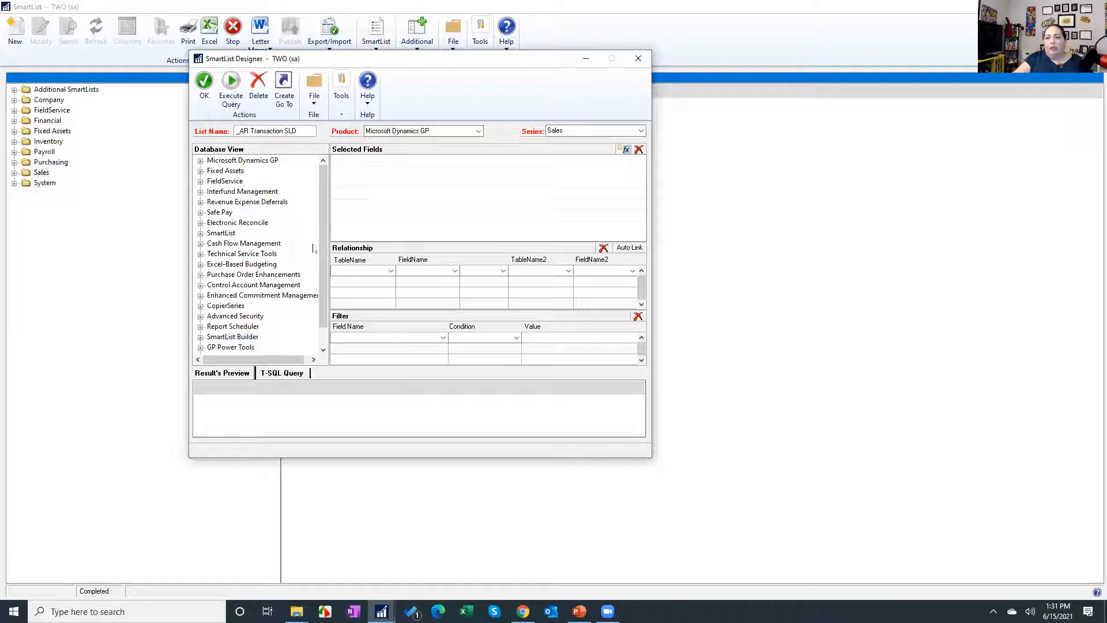
pyautogui.scroll(-1, 225, 230)
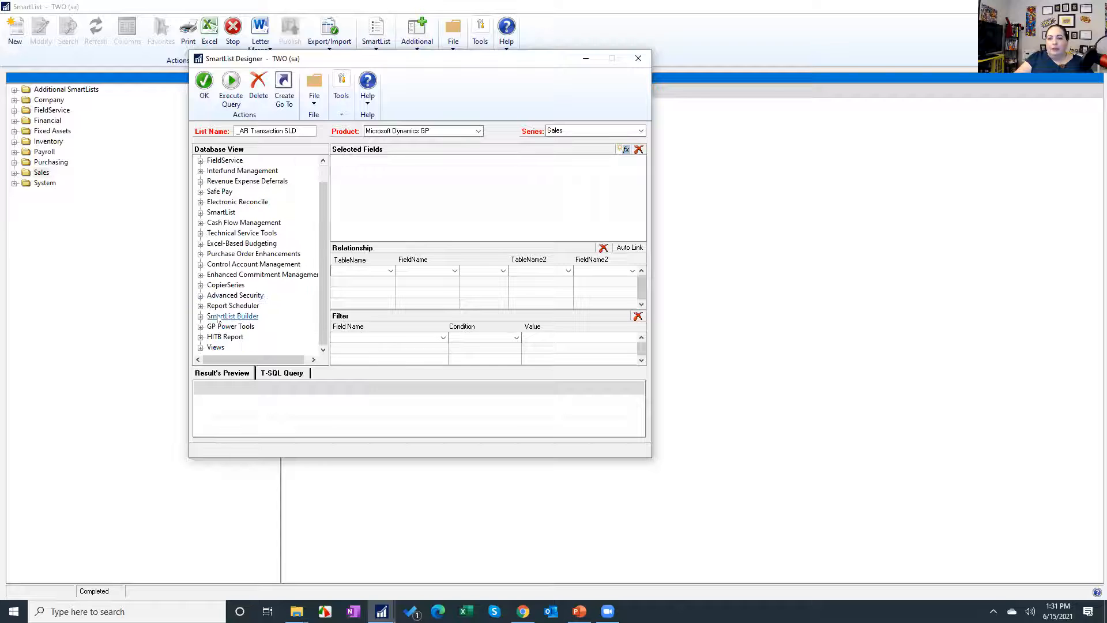
pyautogui.click(201, 348)
pyautogui.click(211, 348)
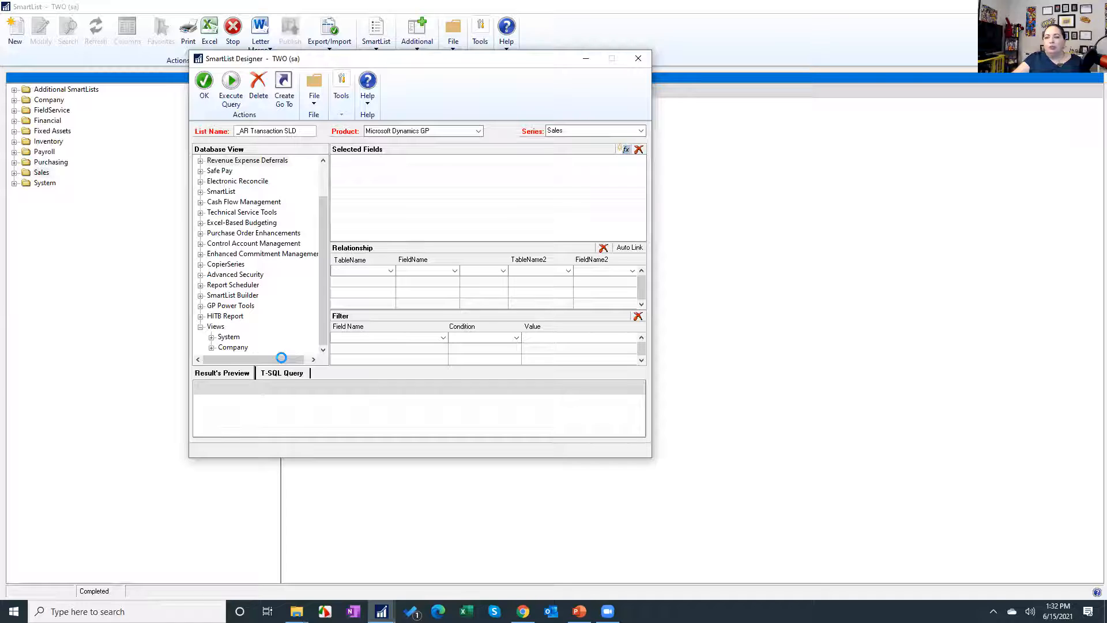
# Step: Open SQL Server Management Studio and connect to the database engine as sa, entering the login password
pyautogui.click(13, 610)
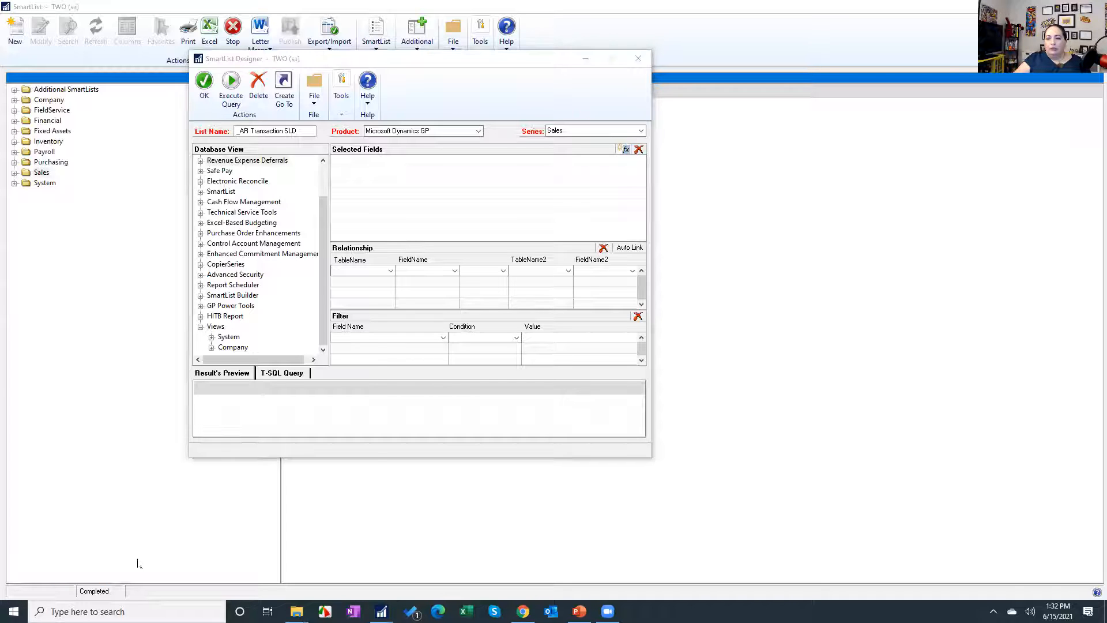
pyautogui.click(535, 539)
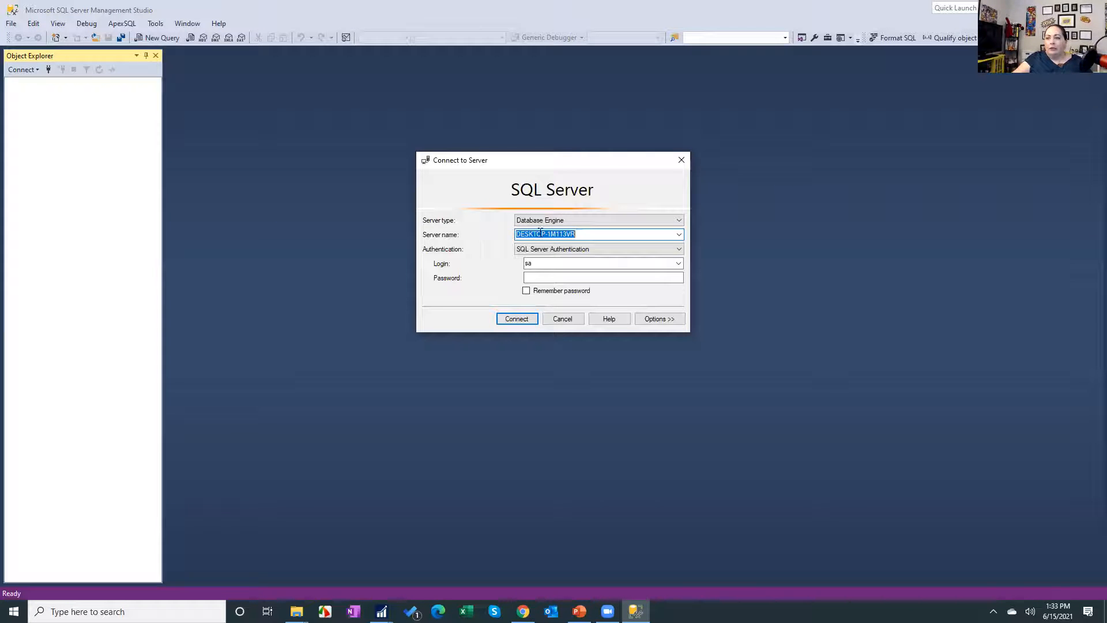
pyautogui.click(553, 263)
pyautogui.click(549, 278)
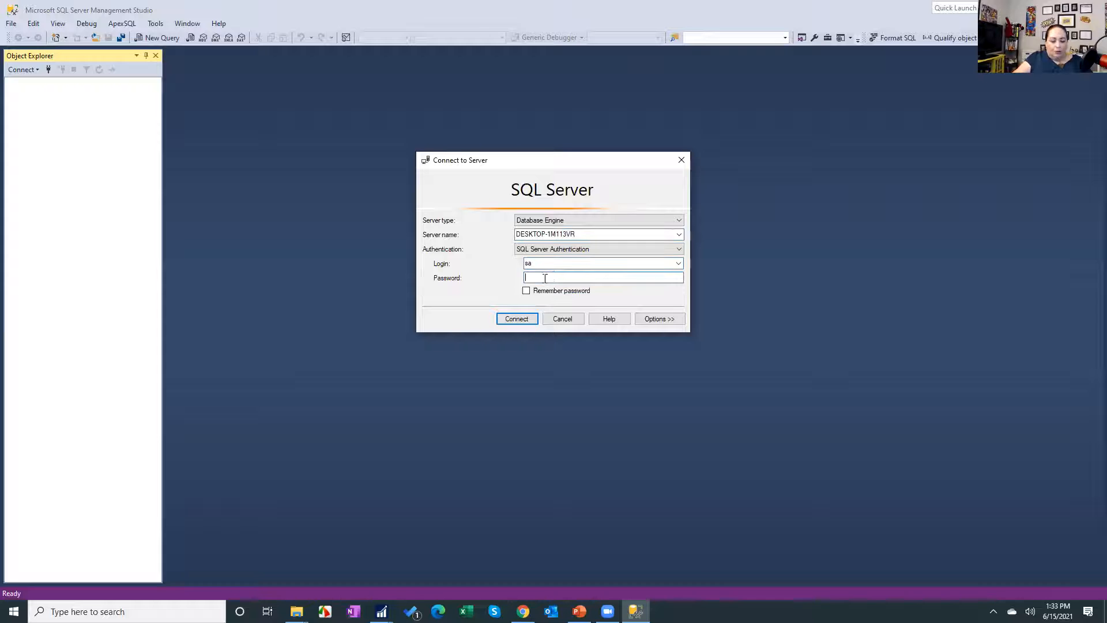
pyautogui.write('******')
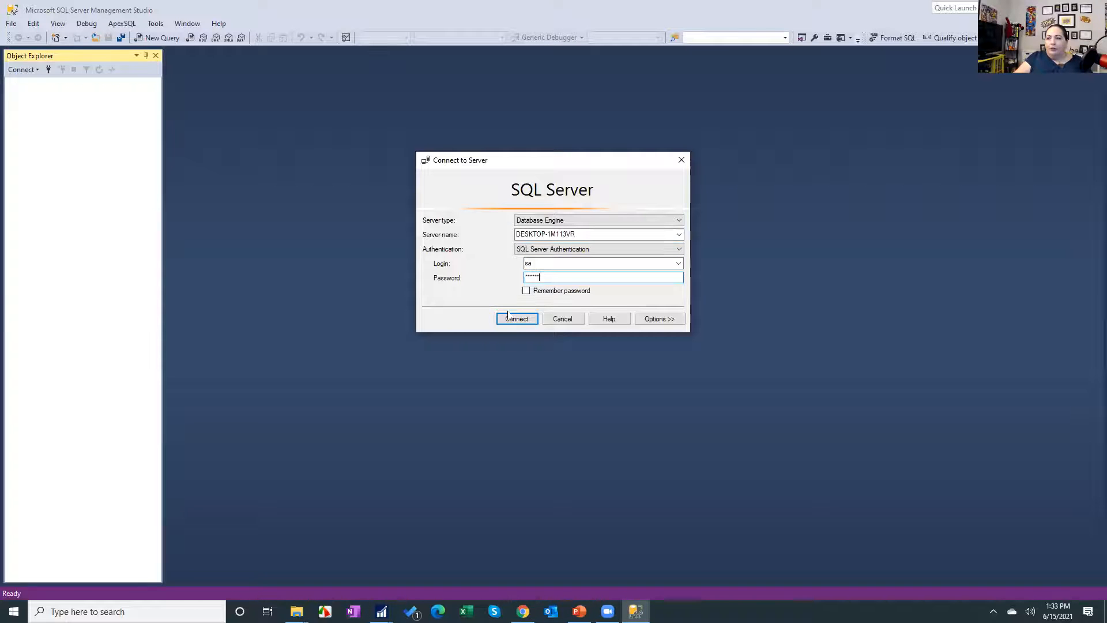
pyautogui.click(514, 317)
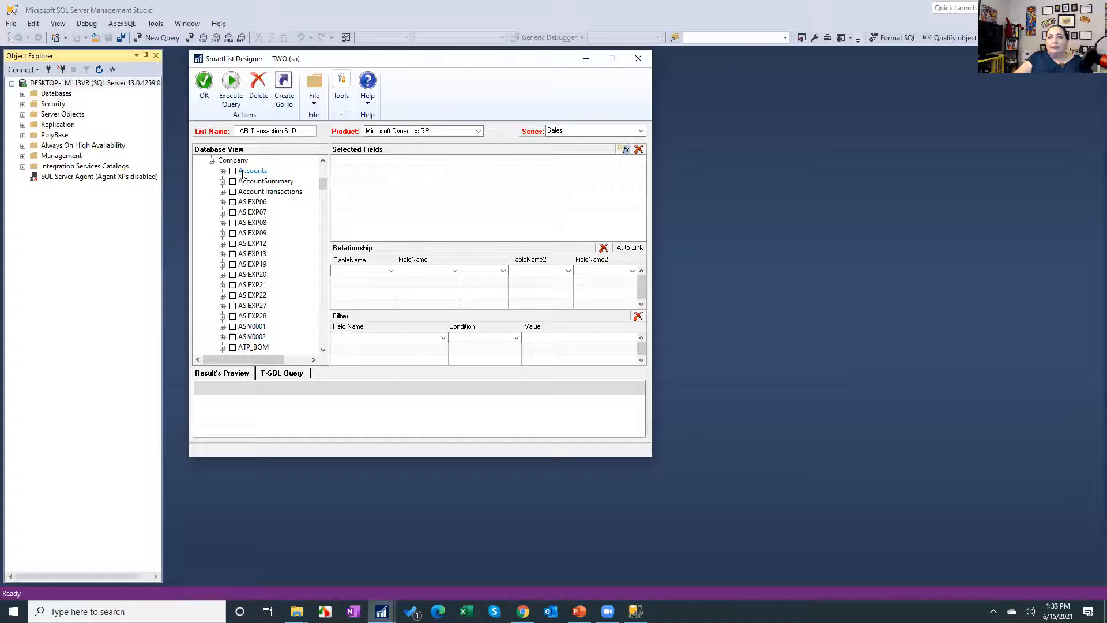
# Step: Return to SmartList Designer, examine the fields of the ASIEXP09 company view and collapse it
pyautogui.scroll(1, 248, 176)
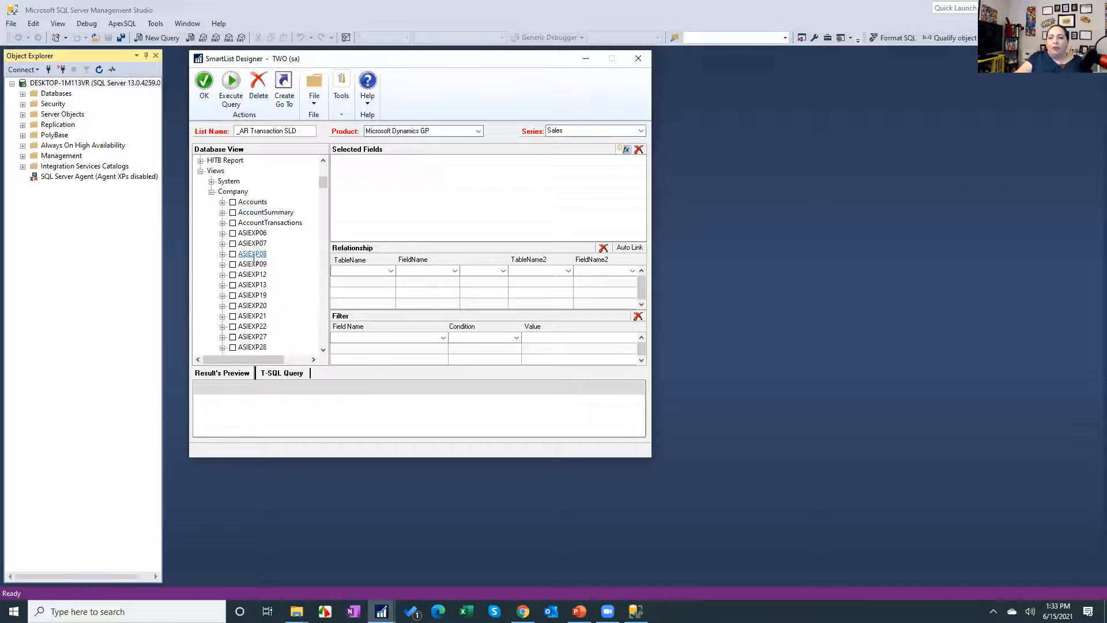
pyautogui.scroll(-1, 254, 246)
pyautogui.click(223, 234)
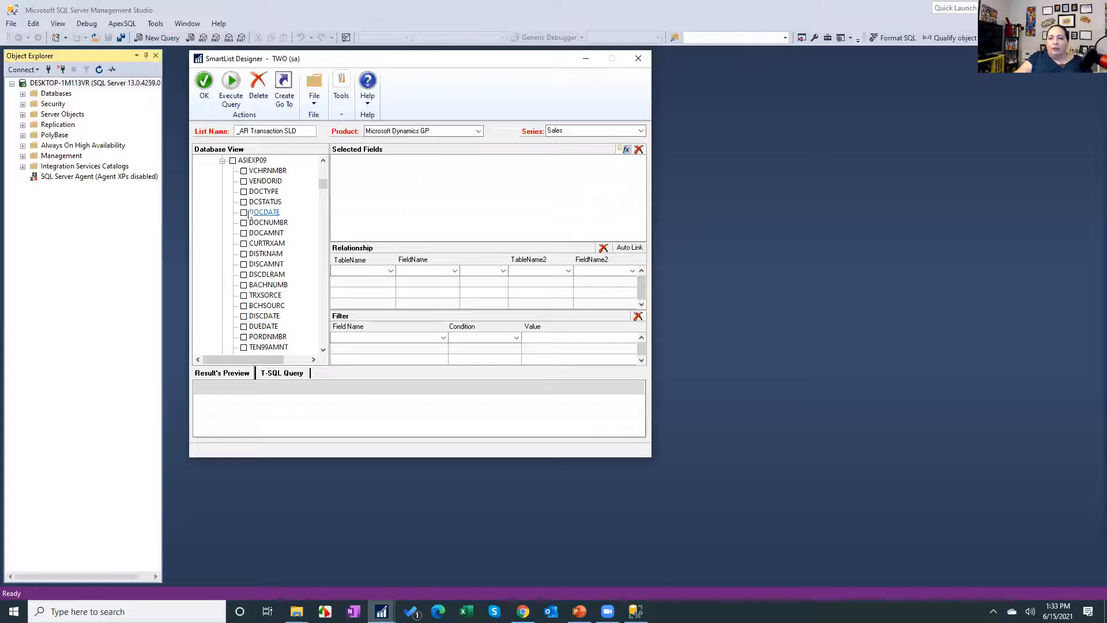
pyautogui.scroll(3, 230, 251)
pyautogui.click(222, 254)
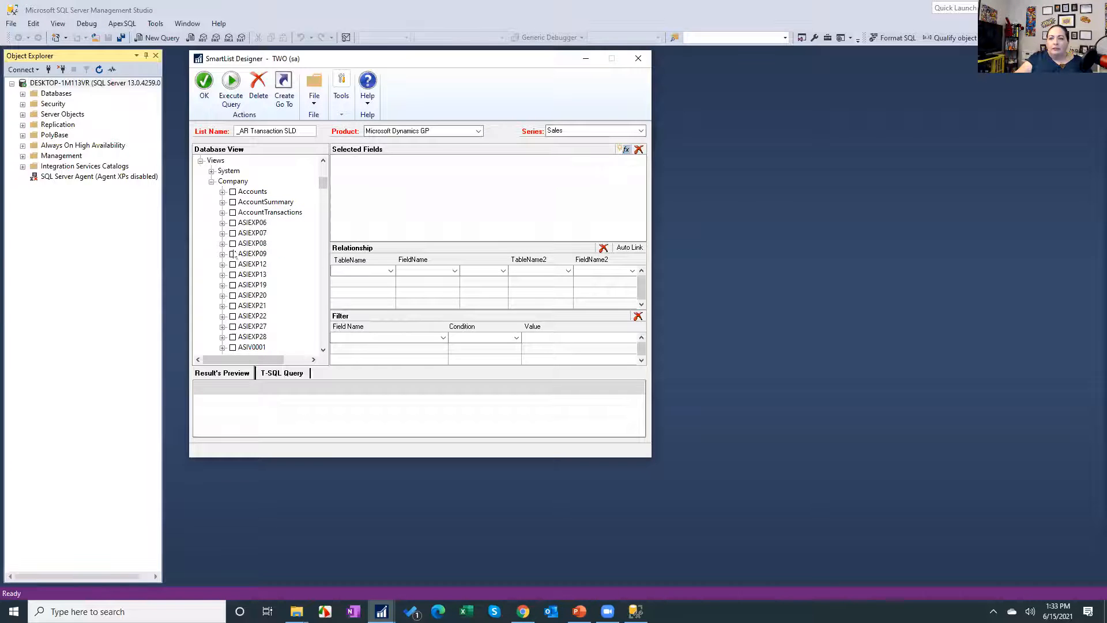
# Step: Find the ReceivablesTransactions view among the company database views and expand its fields
pyautogui.scroll(-1, 235, 263)
pyautogui.scroll(-4, 296, 201)
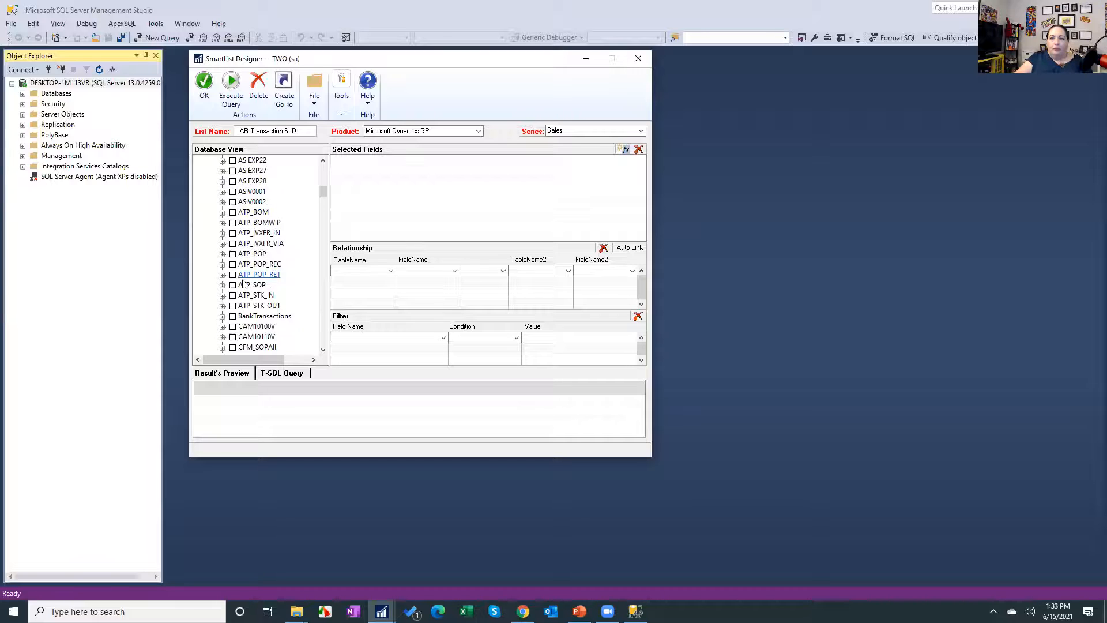
pyautogui.scroll(-3, 254, 265)
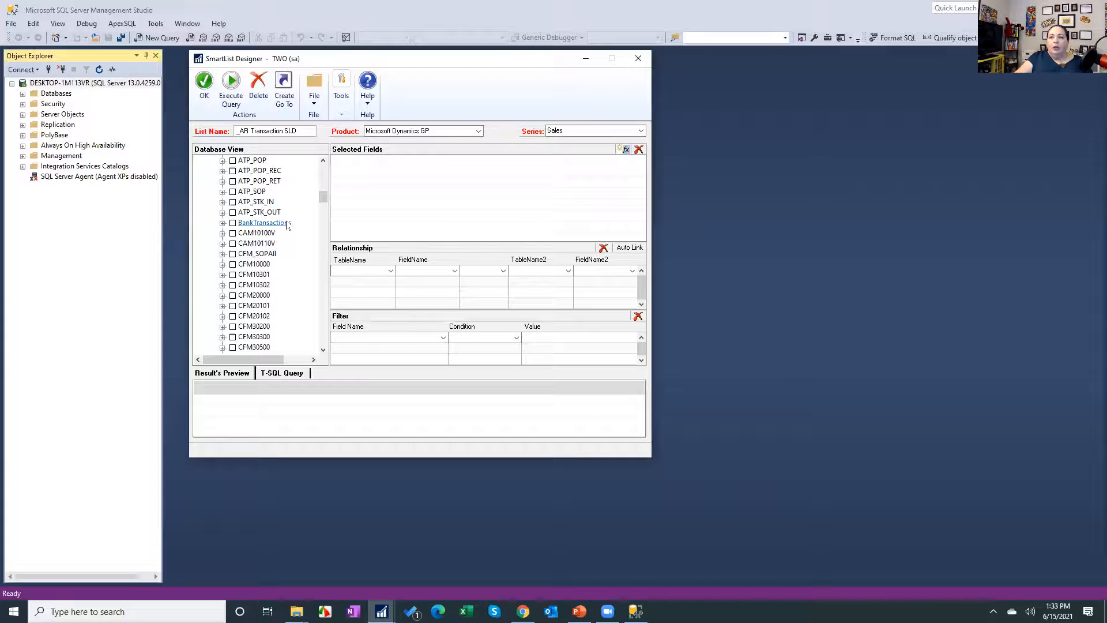
pyautogui.scroll(-15, 255, 227)
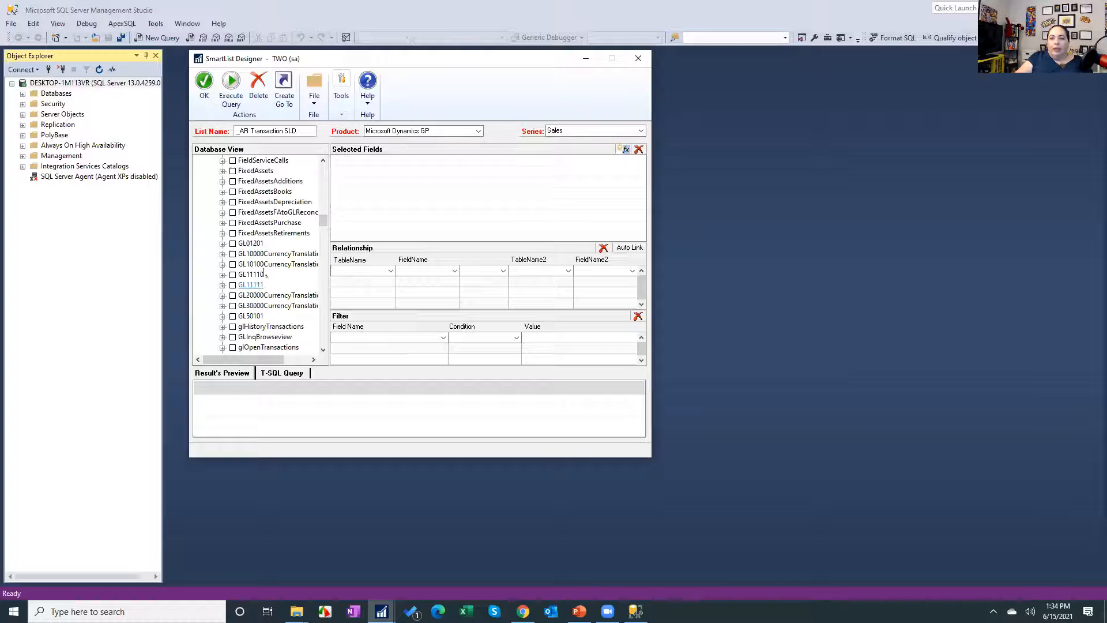
pyautogui.scroll(-15, 265, 282)
pyautogui.scroll(-10, 269, 306)
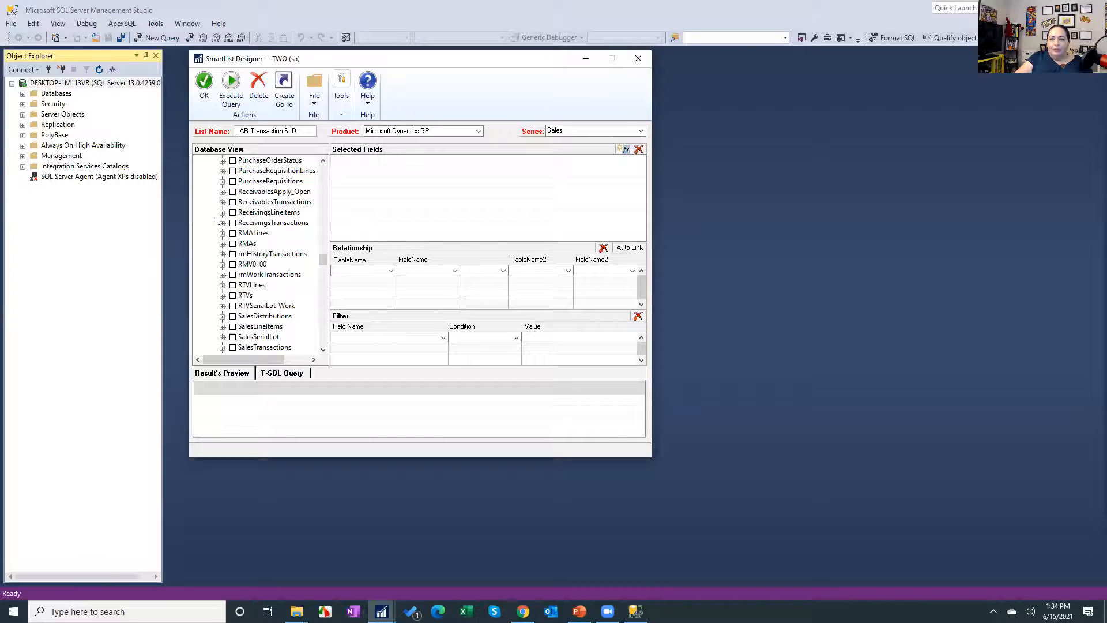
pyautogui.click(223, 202)
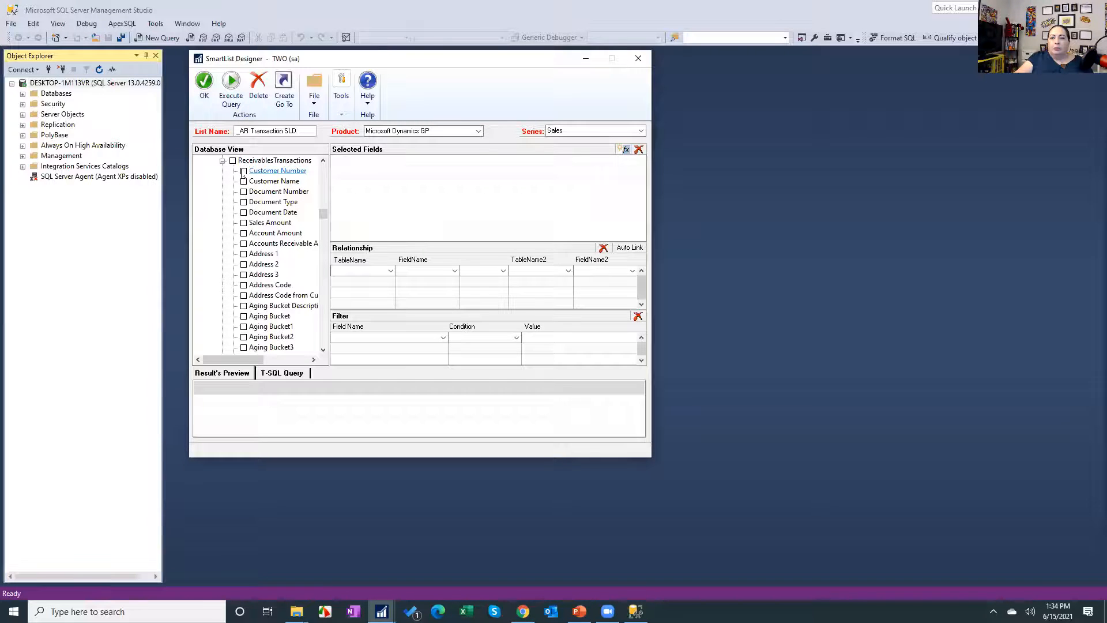
# Step: Add Customer Number, Customer Name, Document Number and Document Type from ReceivablesTransactions to the list and execute the query
pyautogui.click(244, 171)
pyautogui.click(243, 181)
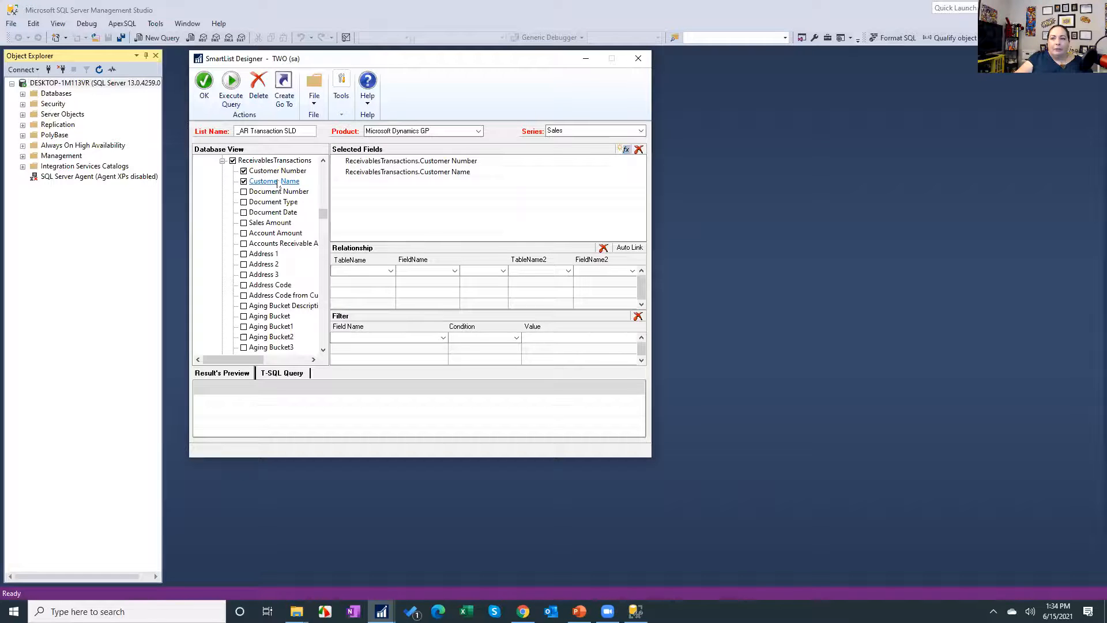
pyautogui.click(244, 192)
pyautogui.click(243, 203)
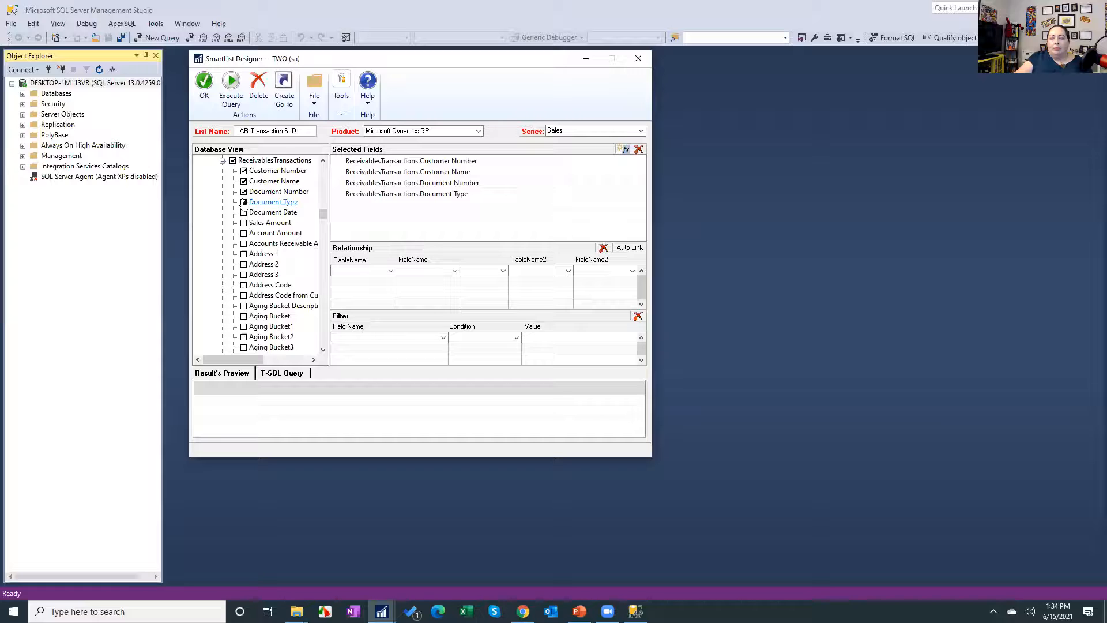
pyautogui.click(230, 88)
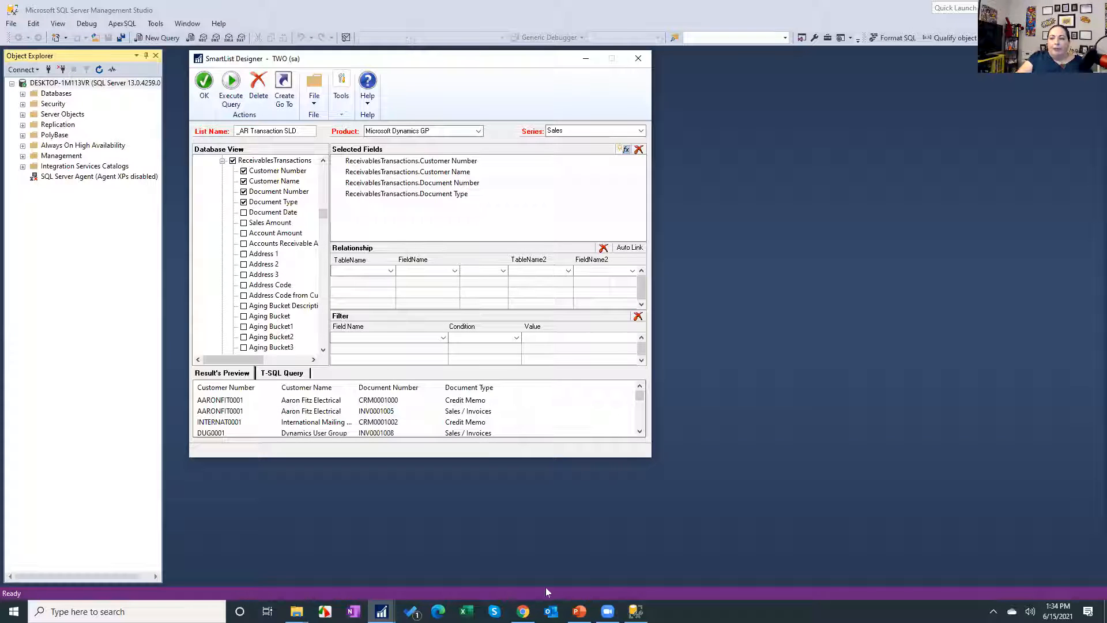
# Step: Switch to the PowerPoint slide show, view the Connecting Tables slide again and return to SmartList Designer
pyautogui.click(580, 611)
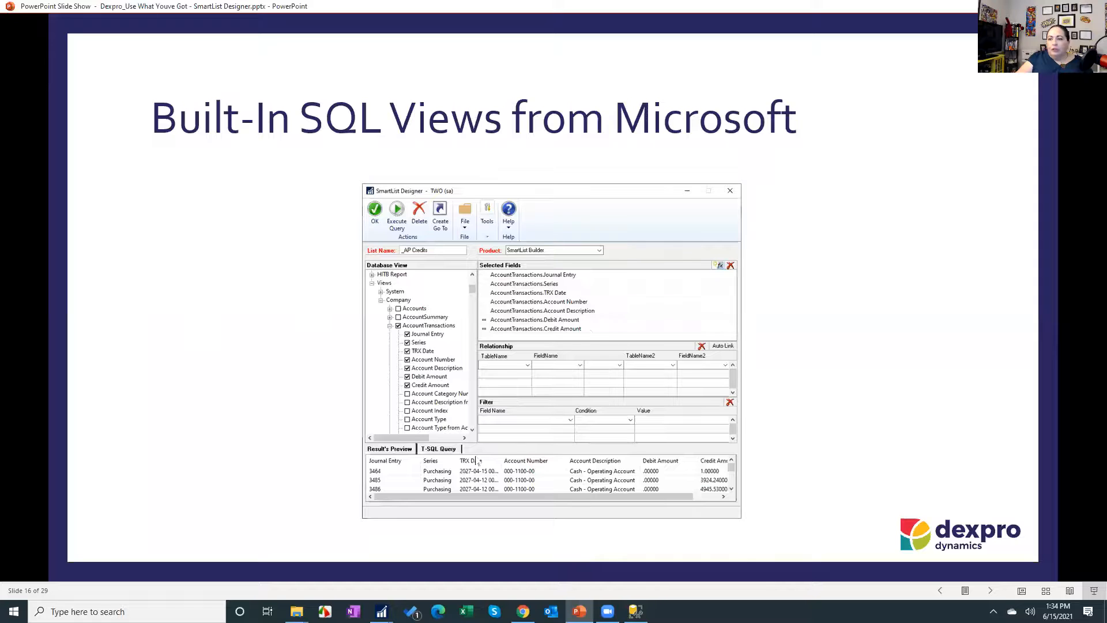
pyautogui.press('Left')
pyautogui.press('Left')
pyautogui.press('Left')
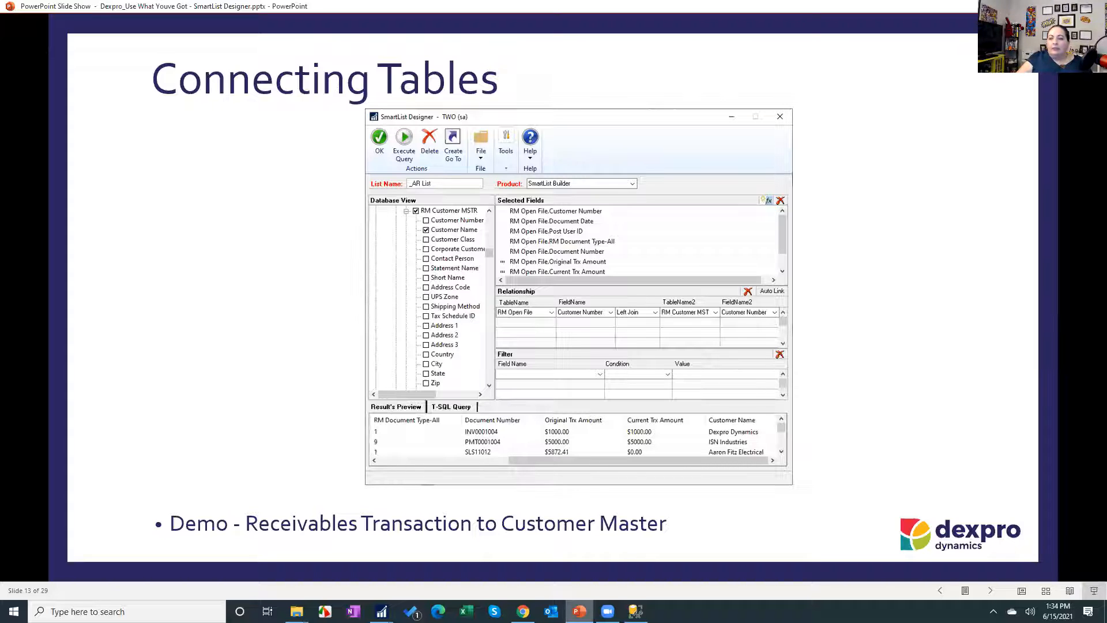
pyautogui.click(383, 610)
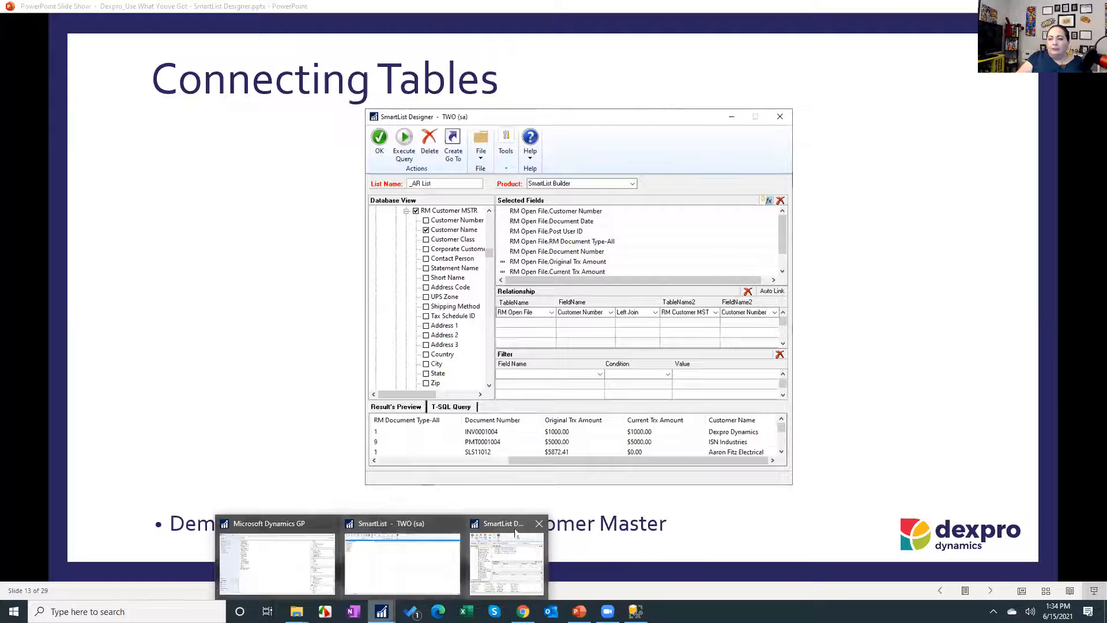
pyautogui.click(493, 570)
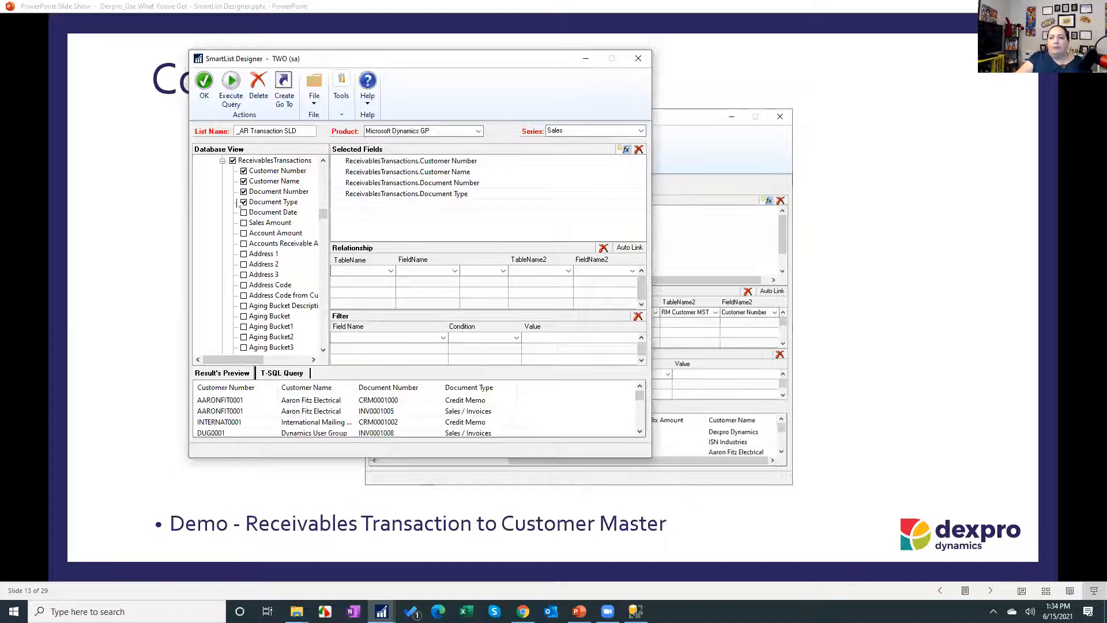
# Step: Add the Document Date and GL Posting Date fields from ReceivablesTransactions to the selected fields
pyautogui.click(243, 212)
pyautogui.scroll(-4, 300, 279)
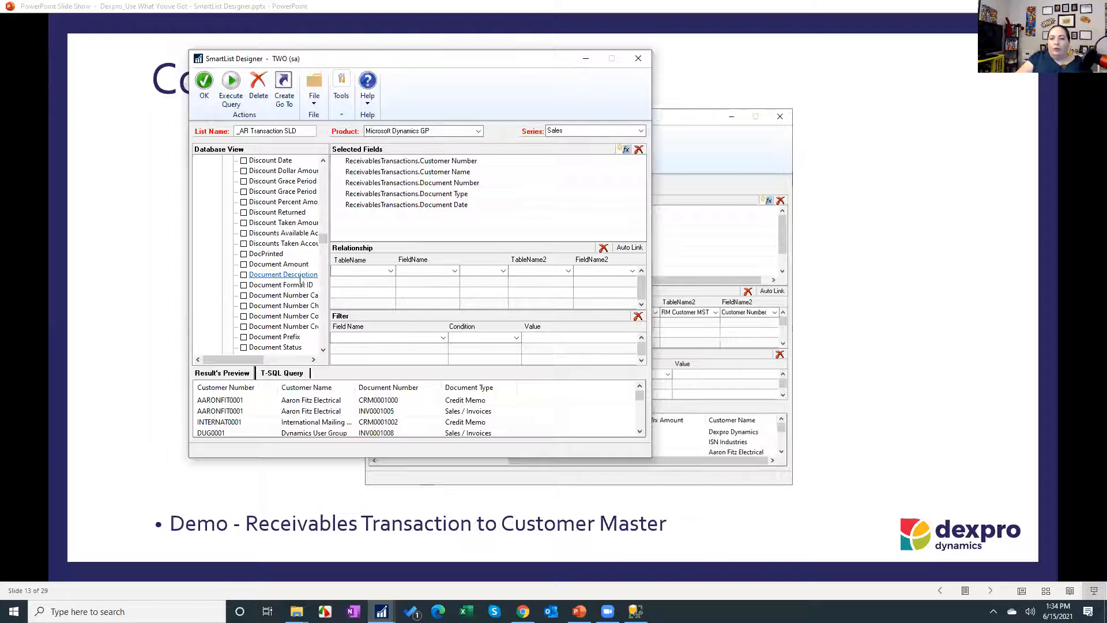
pyautogui.scroll(-2, 301, 280)
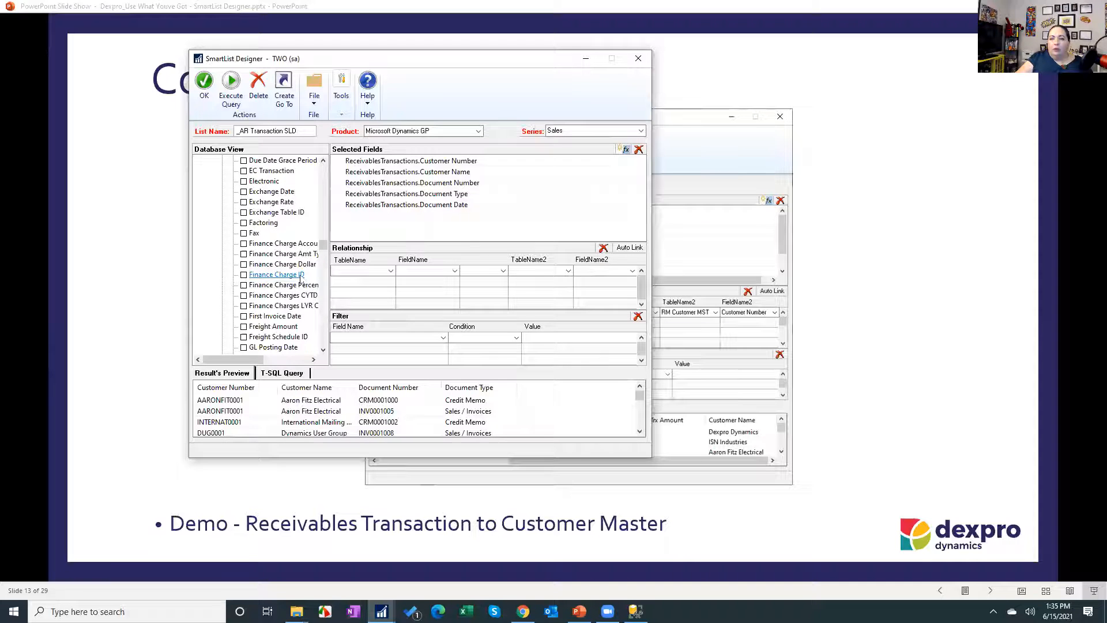
pyautogui.click(244, 316)
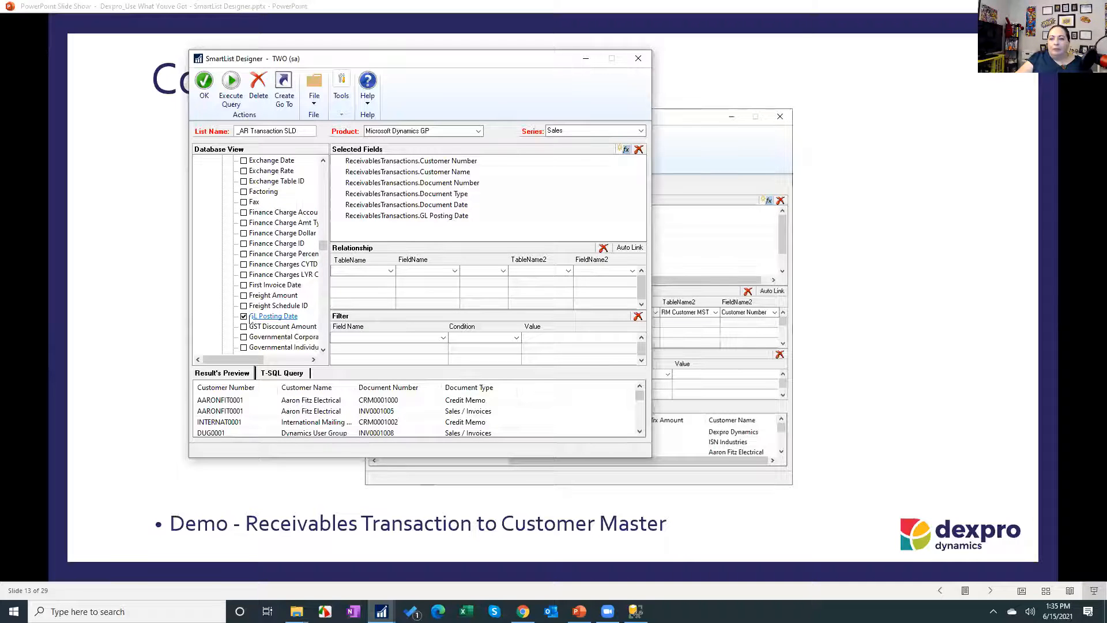
# Step: Add the Original Trx Amount field from ReceivablesTransactions to the selected fields
pyautogui.scroll(6, 324, 276)
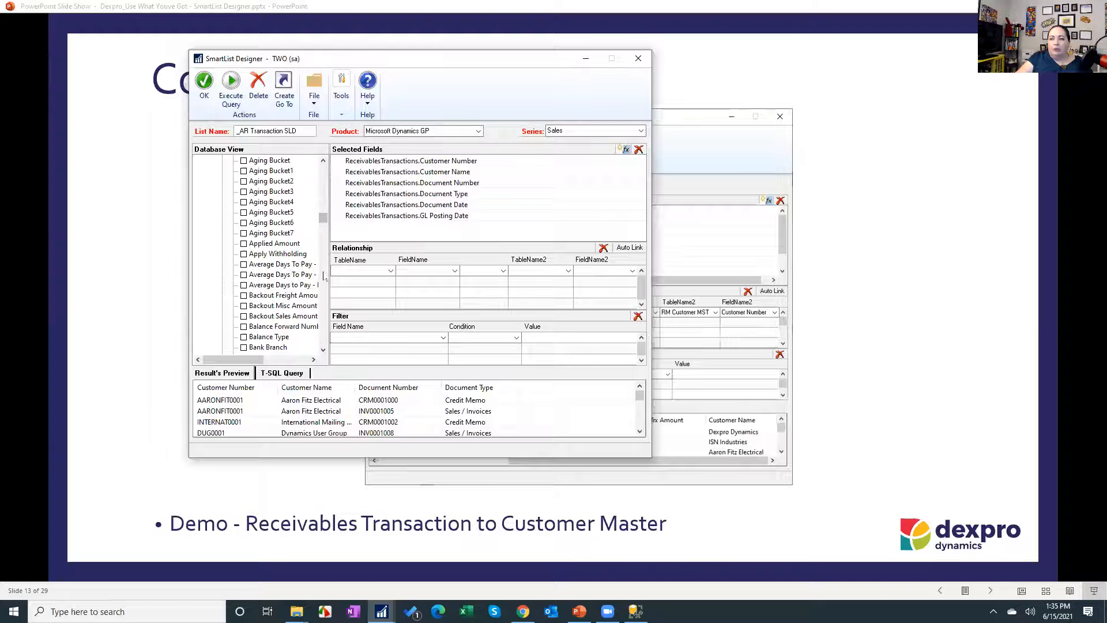
pyautogui.scroll(-5, 322, 279)
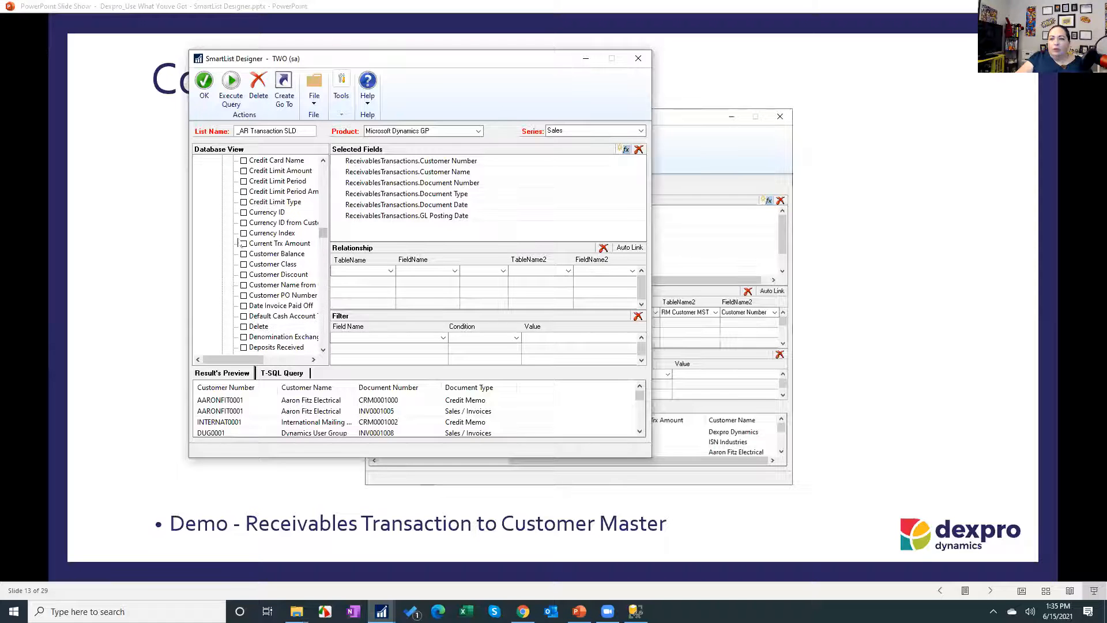
pyautogui.scroll(-20, 291, 275)
pyautogui.scroll(-6, 272, 322)
pyautogui.click(244, 317)
pyautogui.scroll(15, 288, 233)
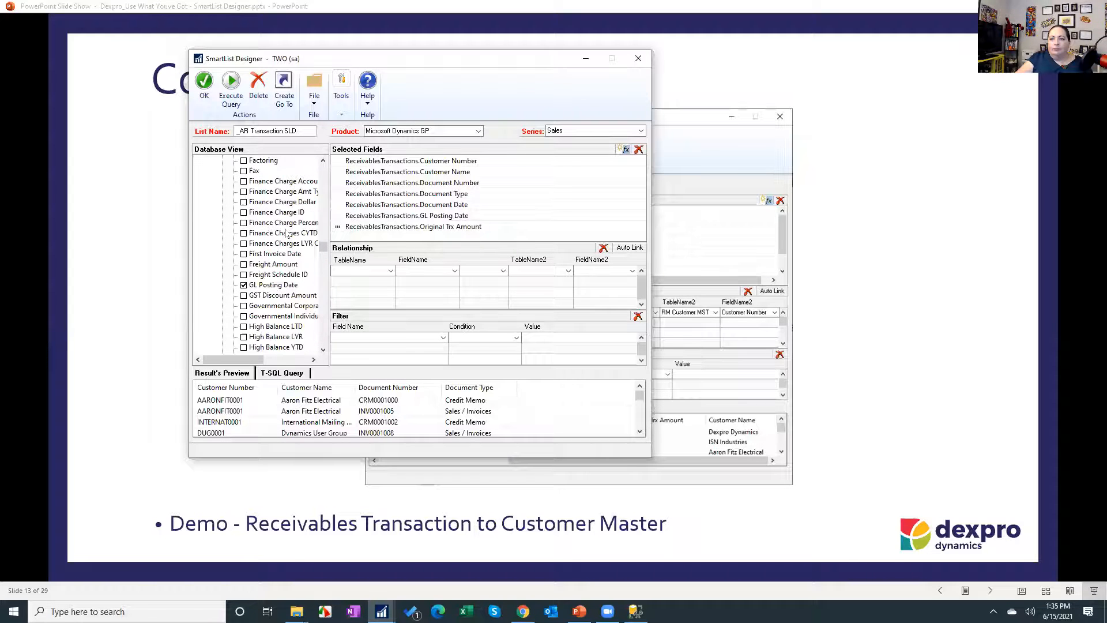
# Step: Add the Current Trx Amount field, execute the query and look through the previewed results
pyautogui.scroll(7, 295, 305)
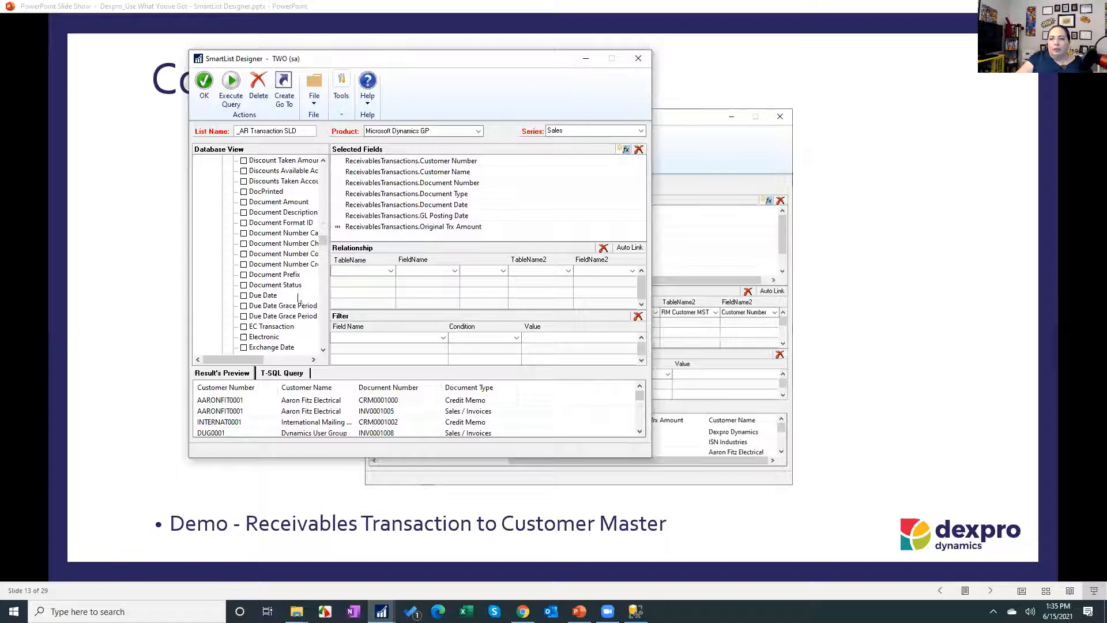
pyautogui.scroll(7, 295, 304)
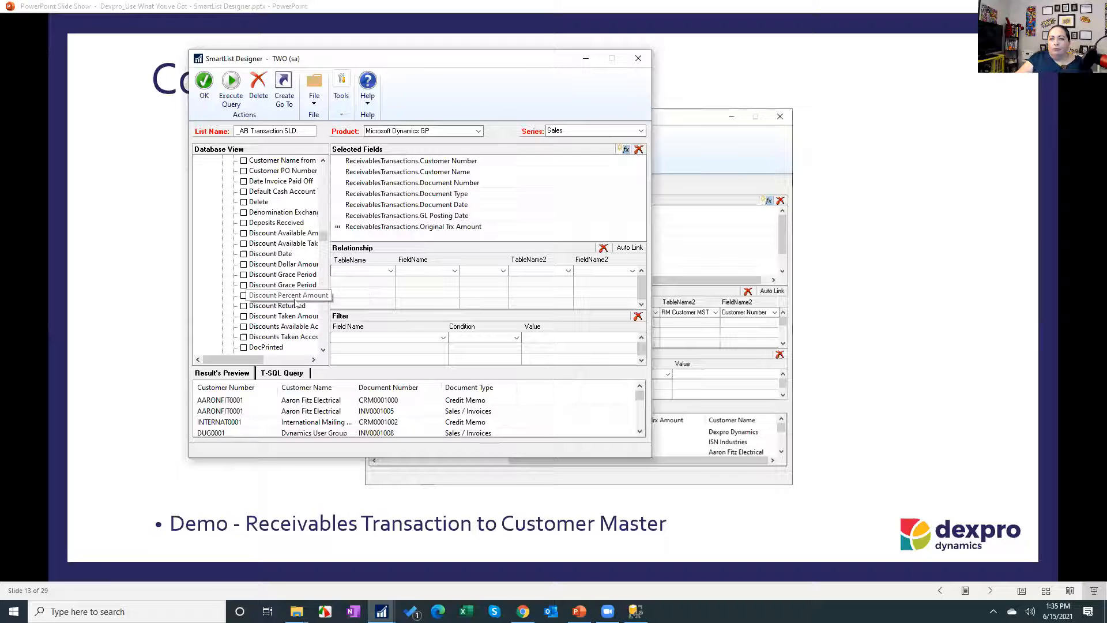
pyautogui.click(244, 181)
pyautogui.click(231, 85)
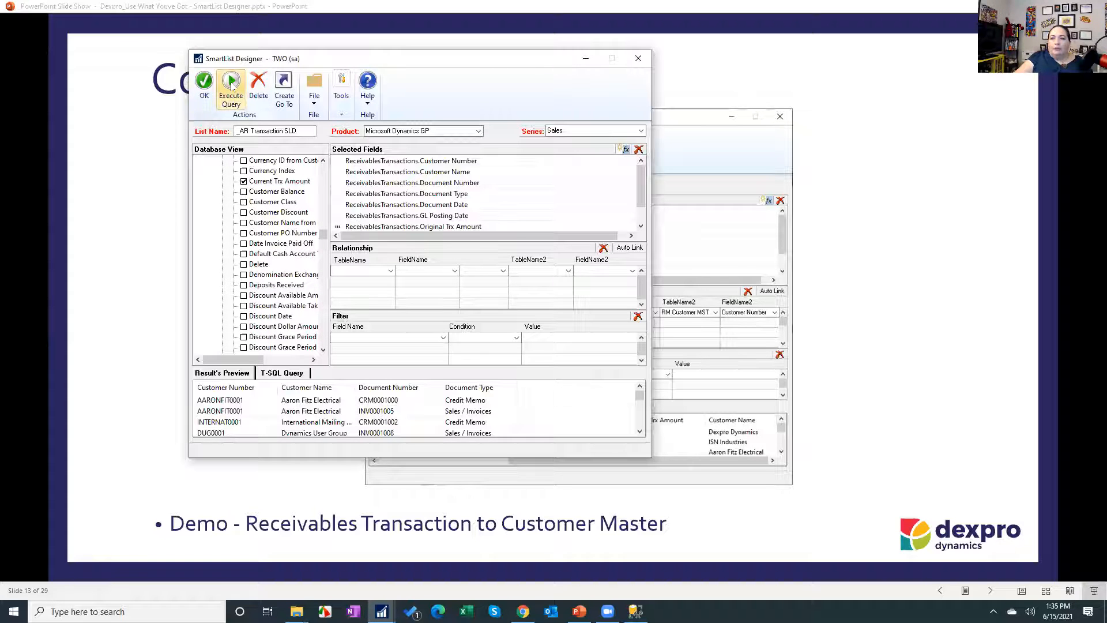
pyautogui.scroll(-5, 443, 432)
pyautogui.scroll(-3, 442, 427)
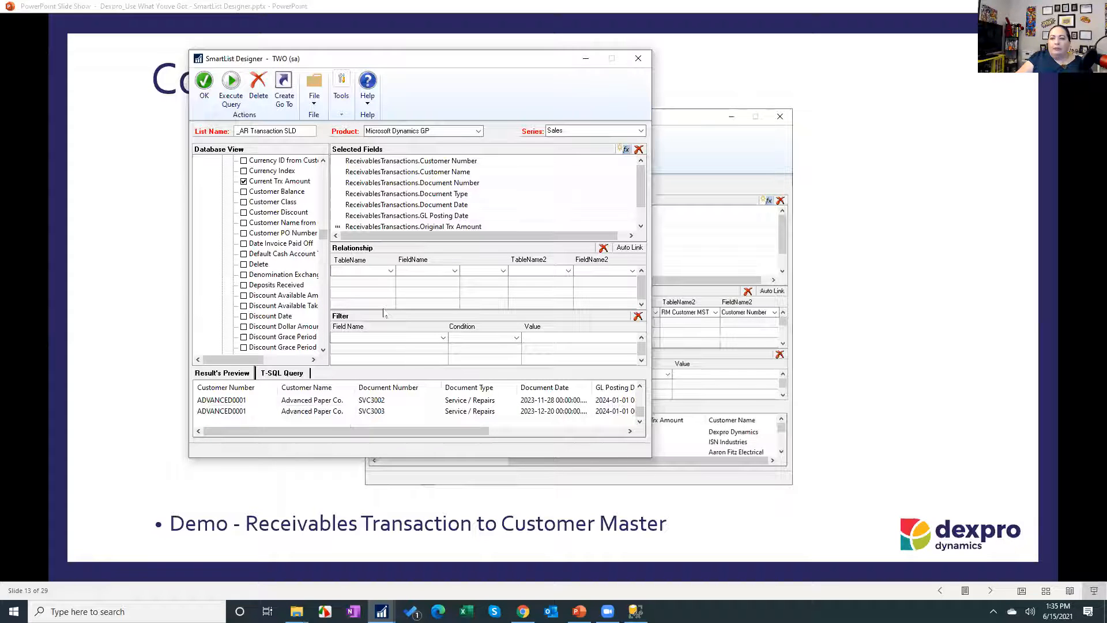
pyautogui.scroll(8, 363, 409)
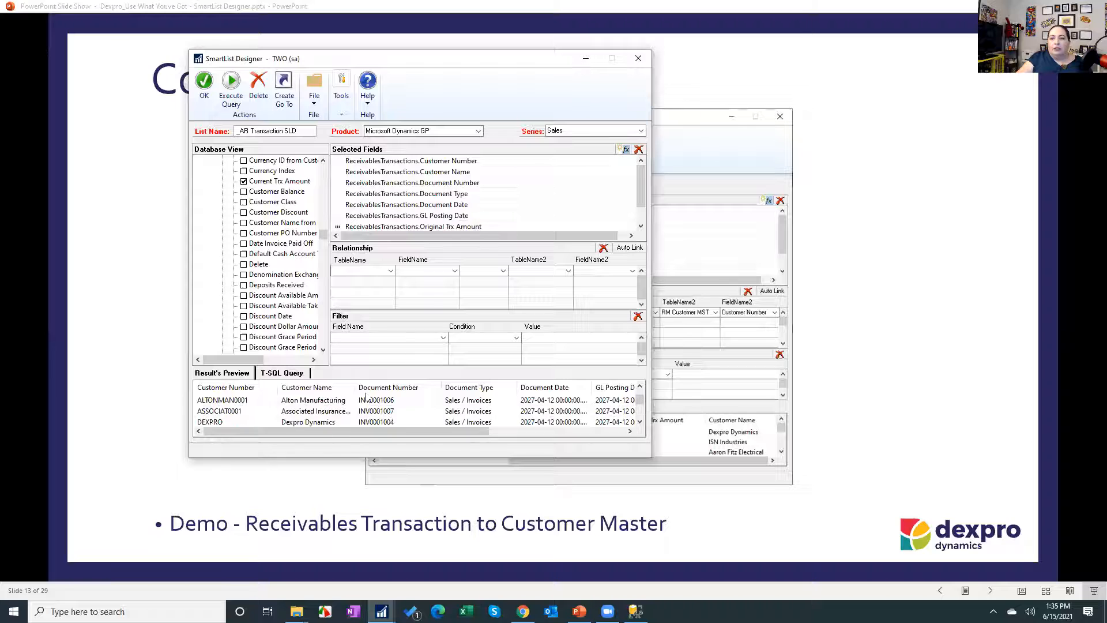
# Step: Filter the list to Current Trx Amount More than 0, execute the query and check the amount columns in the preview
pyautogui.scroll(-7, 276, 296)
pyautogui.scroll(-10, 276, 296)
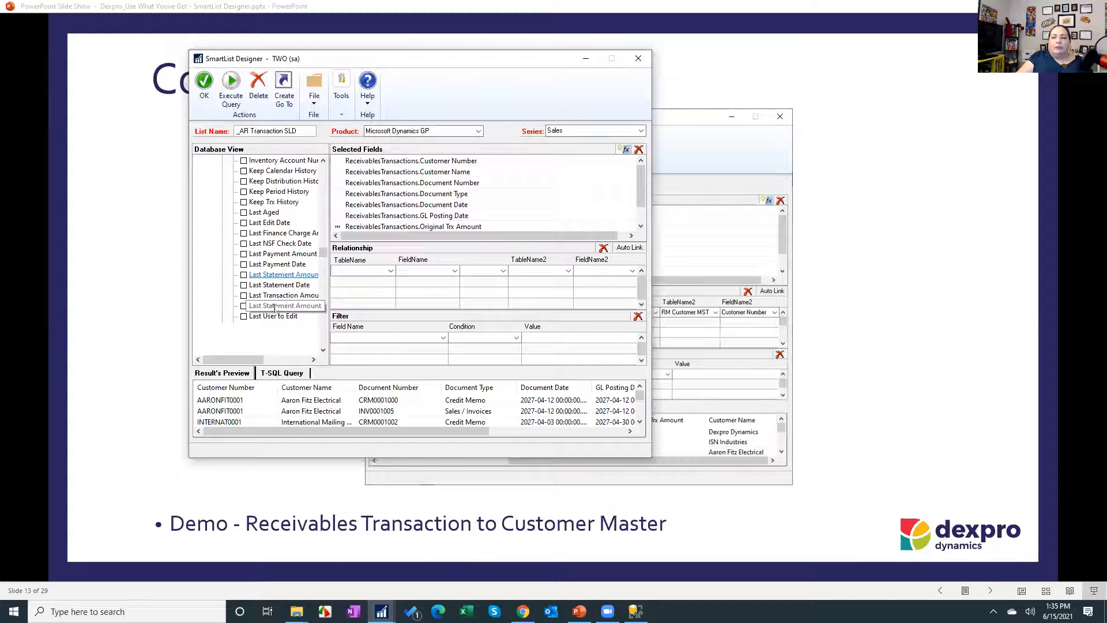
pyautogui.click(408, 342)
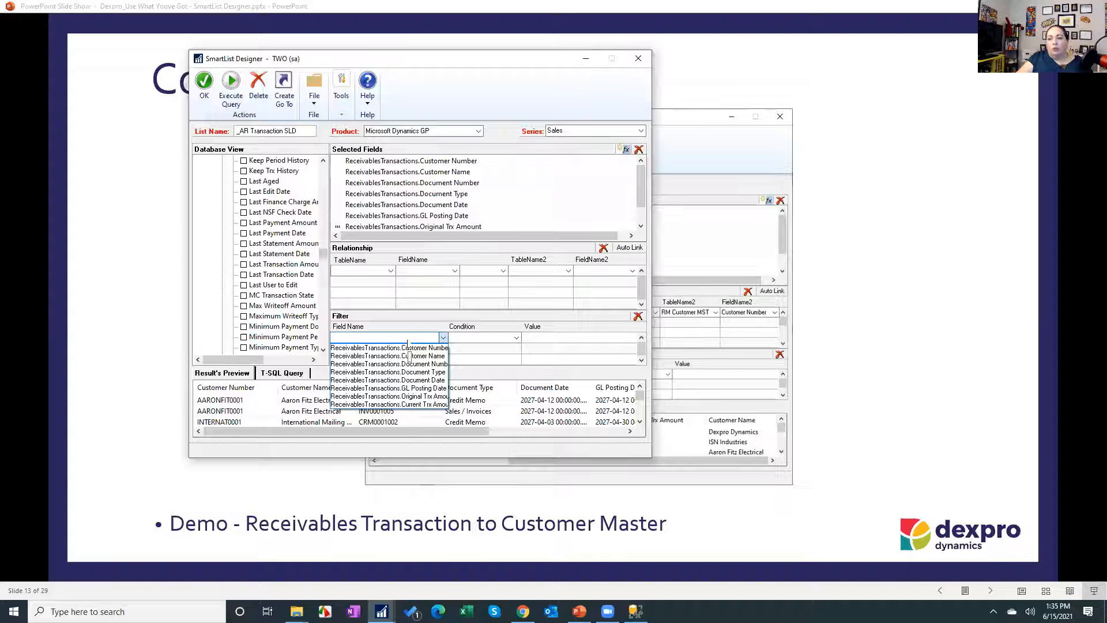
pyautogui.click(417, 403)
pyautogui.click(483, 340)
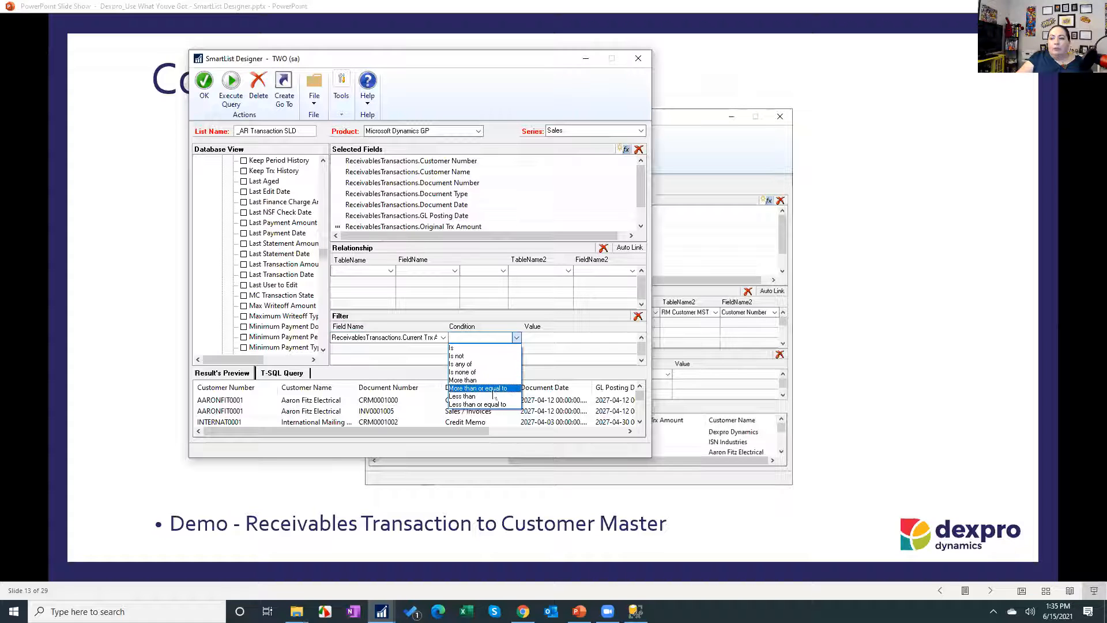
pyautogui.click(484, 380)
pyautogui.click(551, 339)
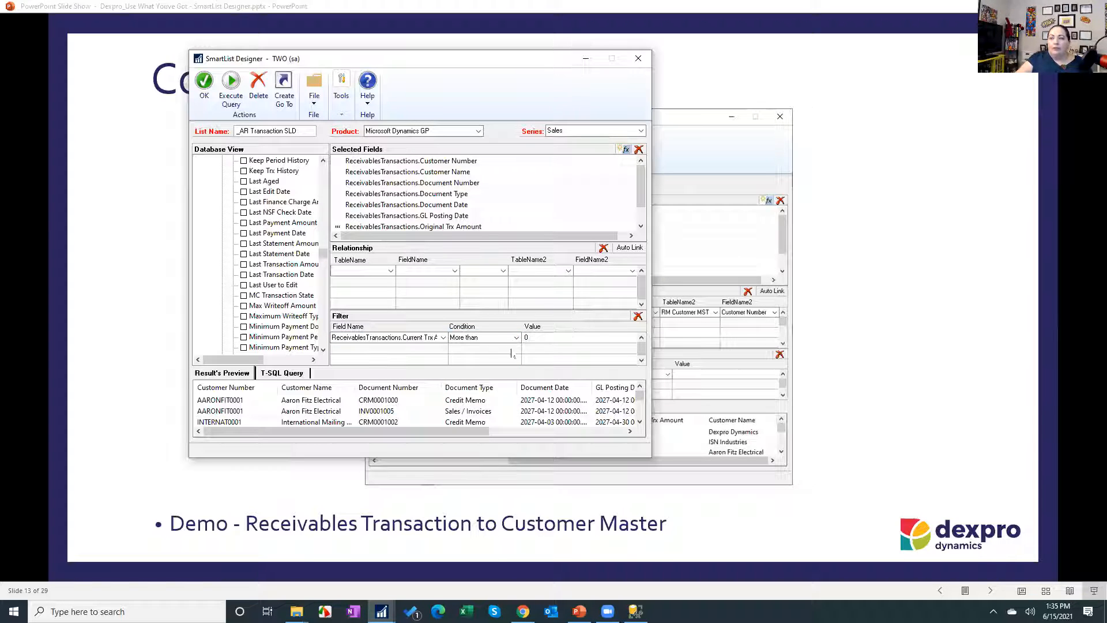
pyautogui.click(230, 91)
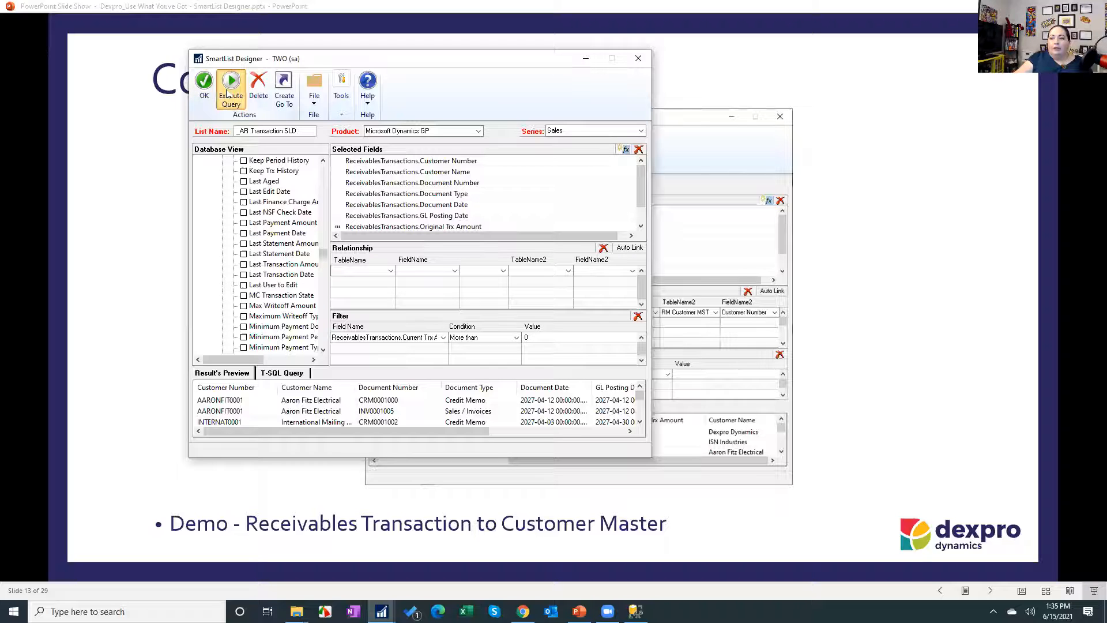
pyautogui.moveTo(422, 435); pyautogui.dragTo(594, 437)
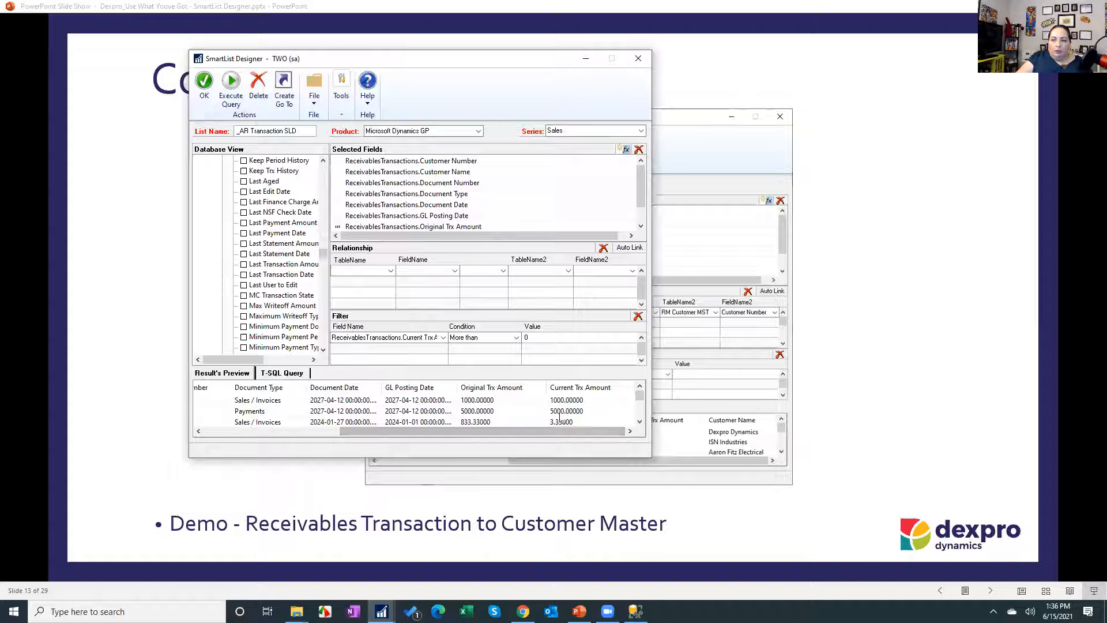
# Step: Change the Current Trx Amount filter's condition to Is, rerun the query and check the amount columns
pyautogui.click(468, 336)
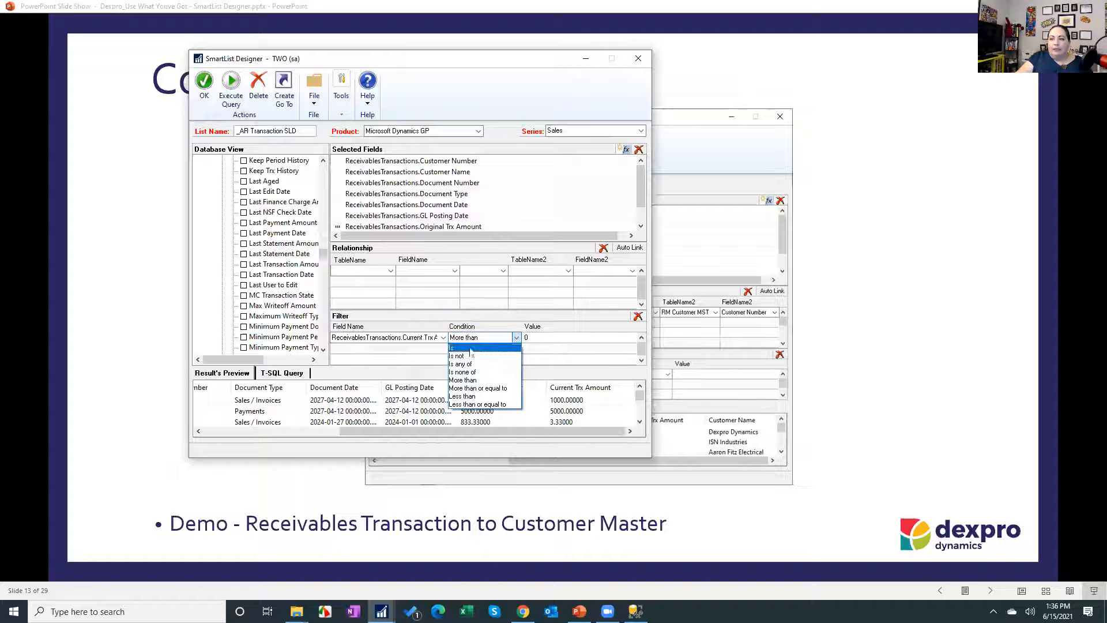
pyautogui.click(473, 344)
pyautogui.click(231, 83)
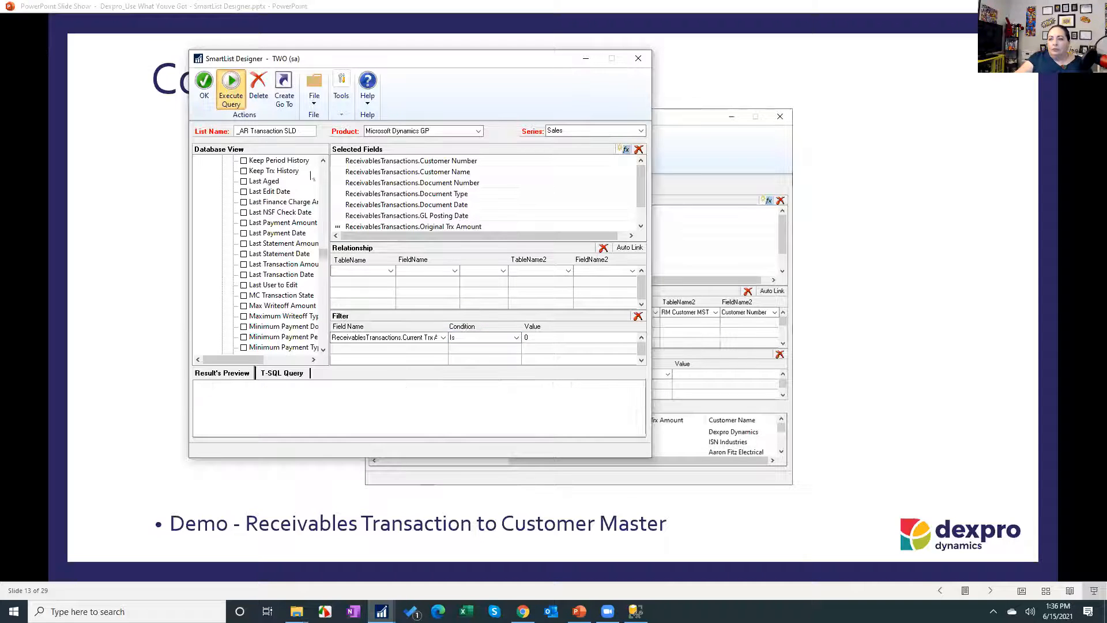
pyautogui.moveTo(398, 430); pyautogui.dragTo(536, 431)
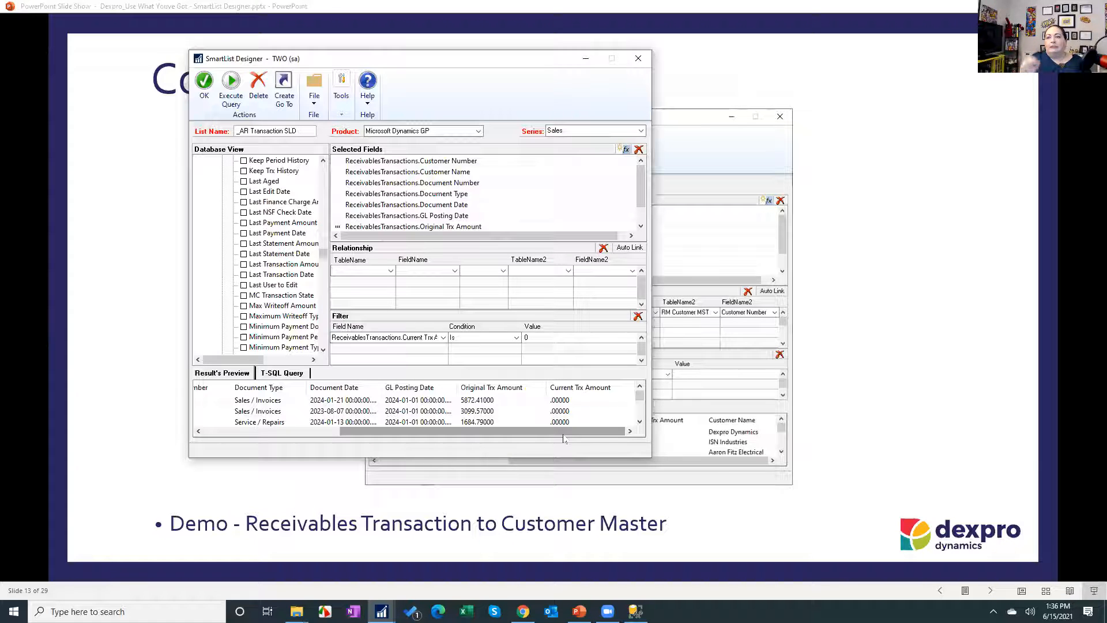
# Step: Save the _AR Transaction SLD list design and view its records in SmartList
pyautogui.click(204, 87)
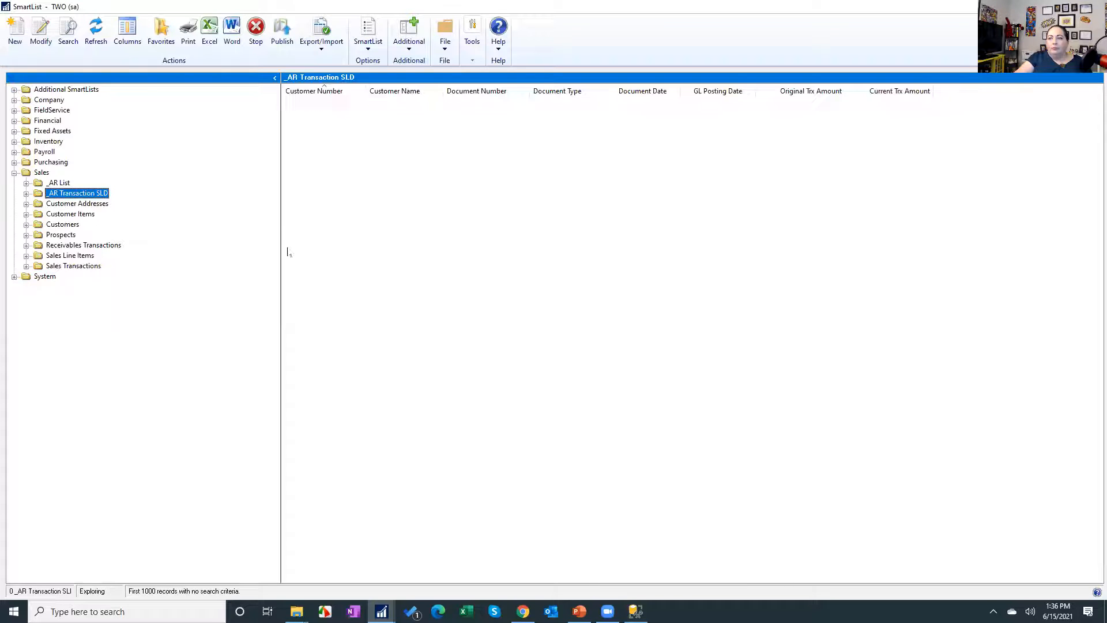
pyautogui.click(333, 125)
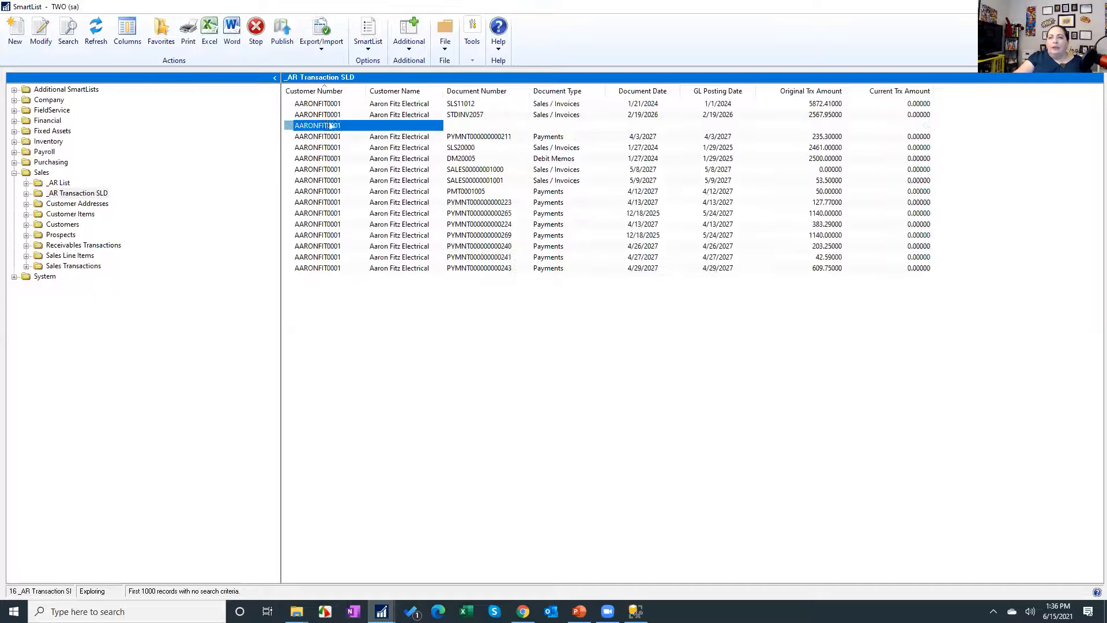
# Step: Search the _AR Transaction SLD list for records where Current Trx Amount is not equal to 0
pyautogui.click(72, 32)
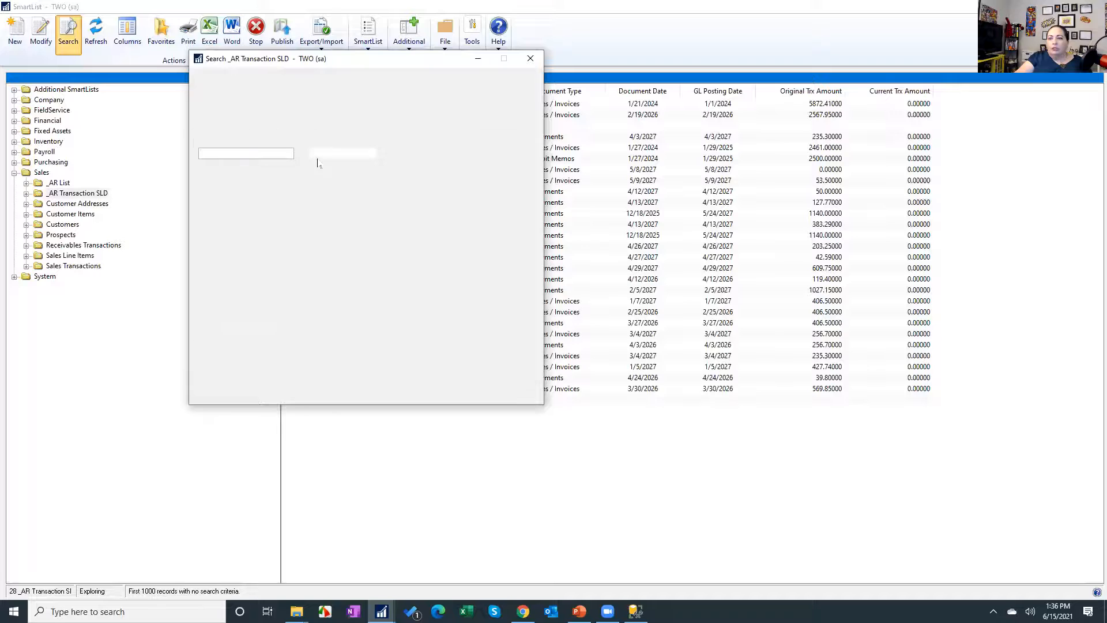
pyautogui.click(299, 154)
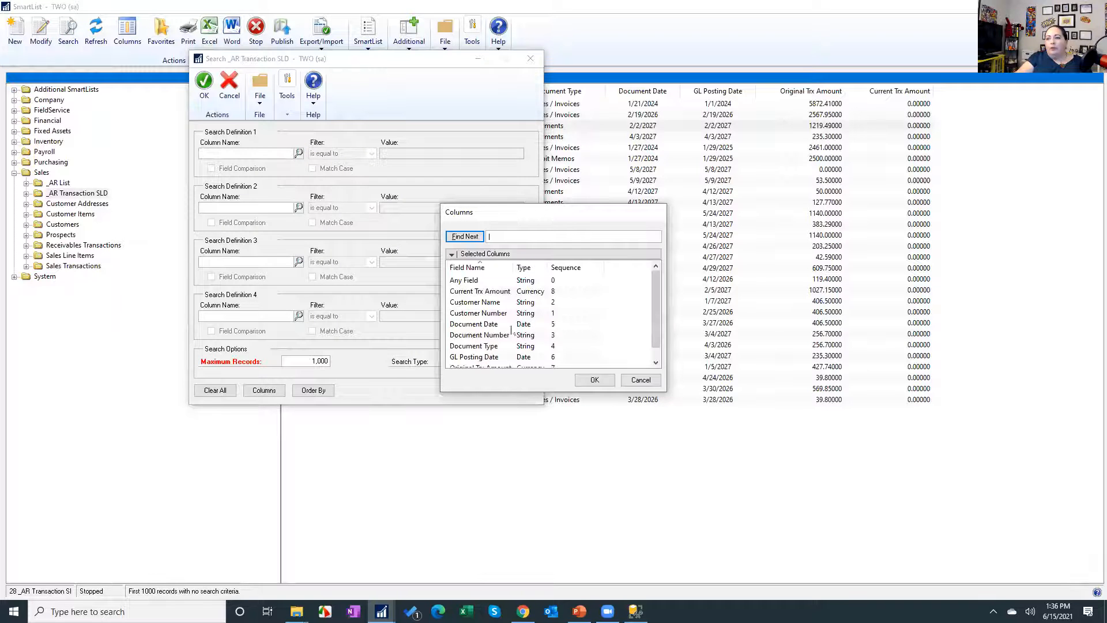
pyautogui.doubleClick(490, 294)
pyautogui.click(346, 153)
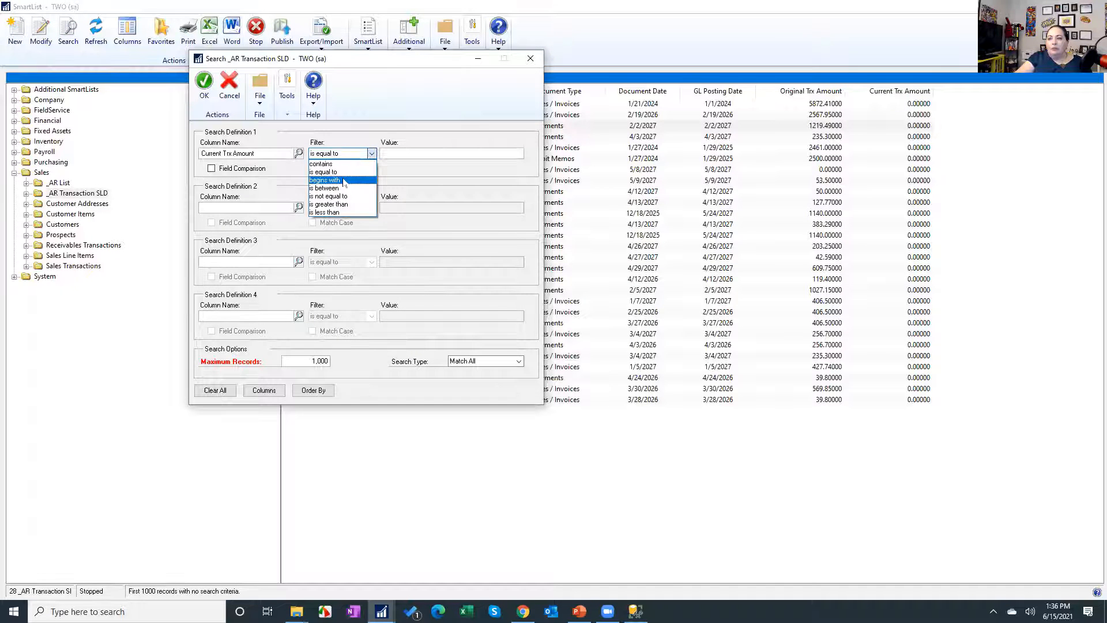
pyautogui.click(352, 195)
pyautogui.click(403, 155)
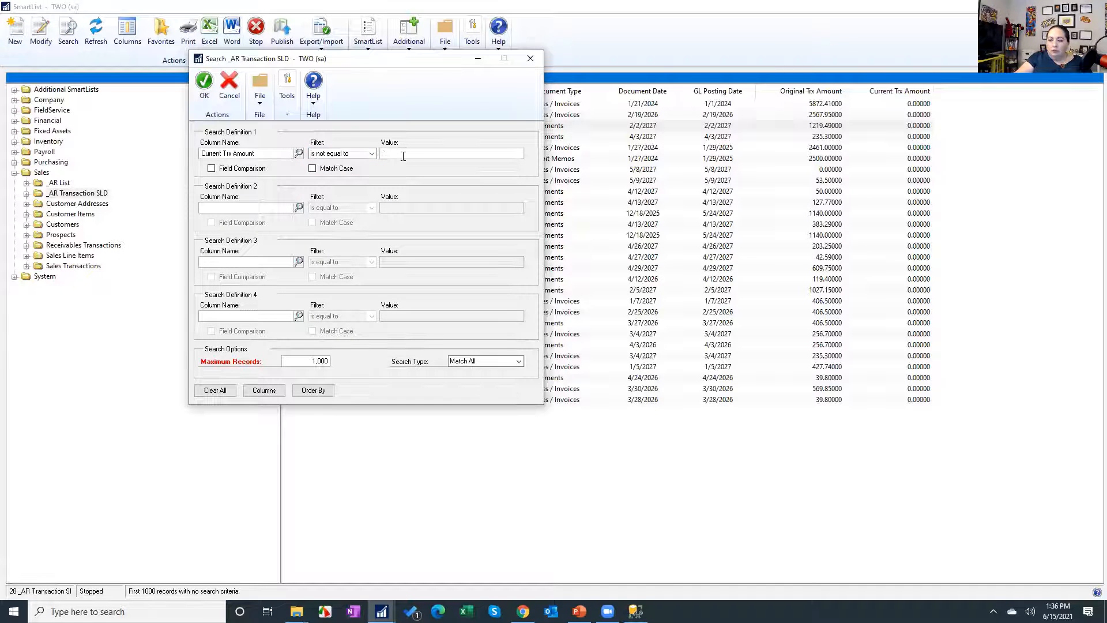
pyautogui.click(204, 84)
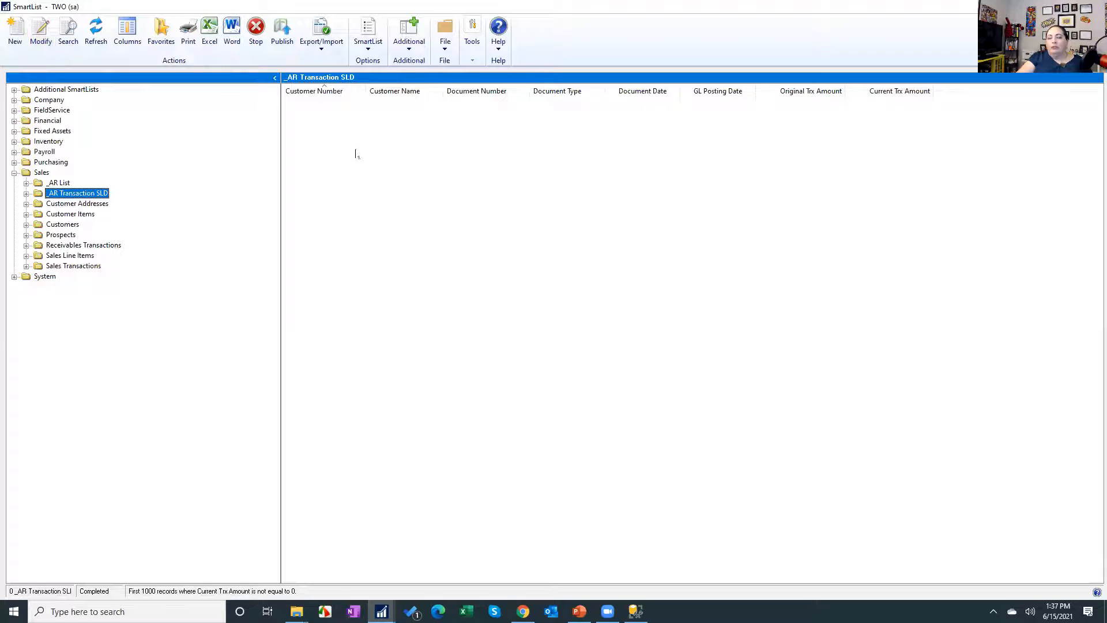
# Step: Reopen the _AR Transaction SLD list for modification, remove its Current Trx Amount filter and check the amount fields among the selected fields
pyautogui.click(45, 34)
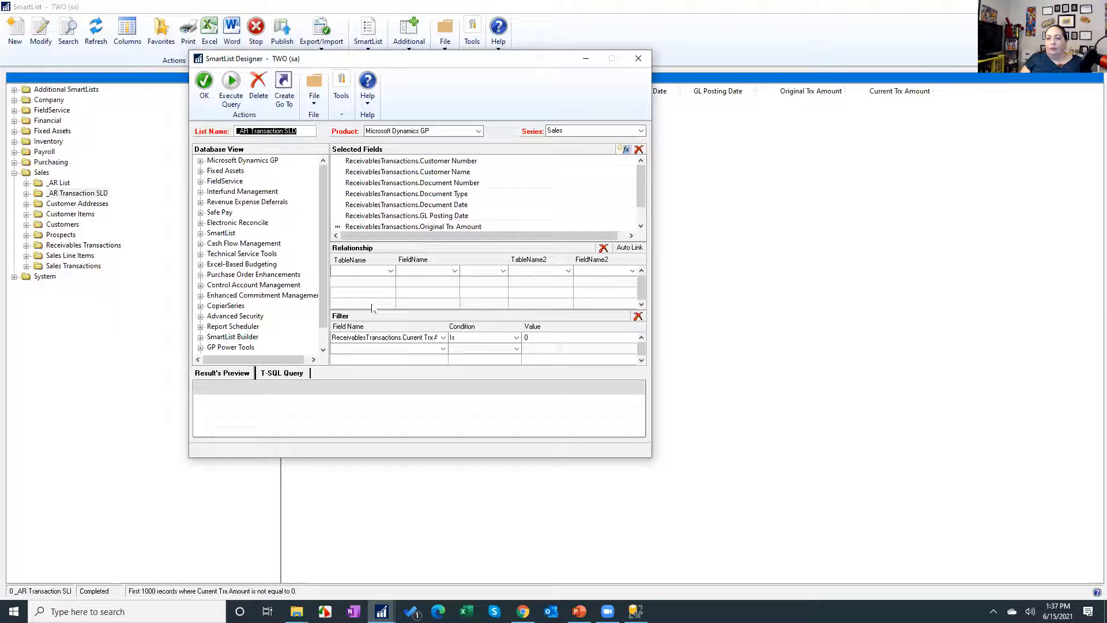
pyautogui.click(381, 339)
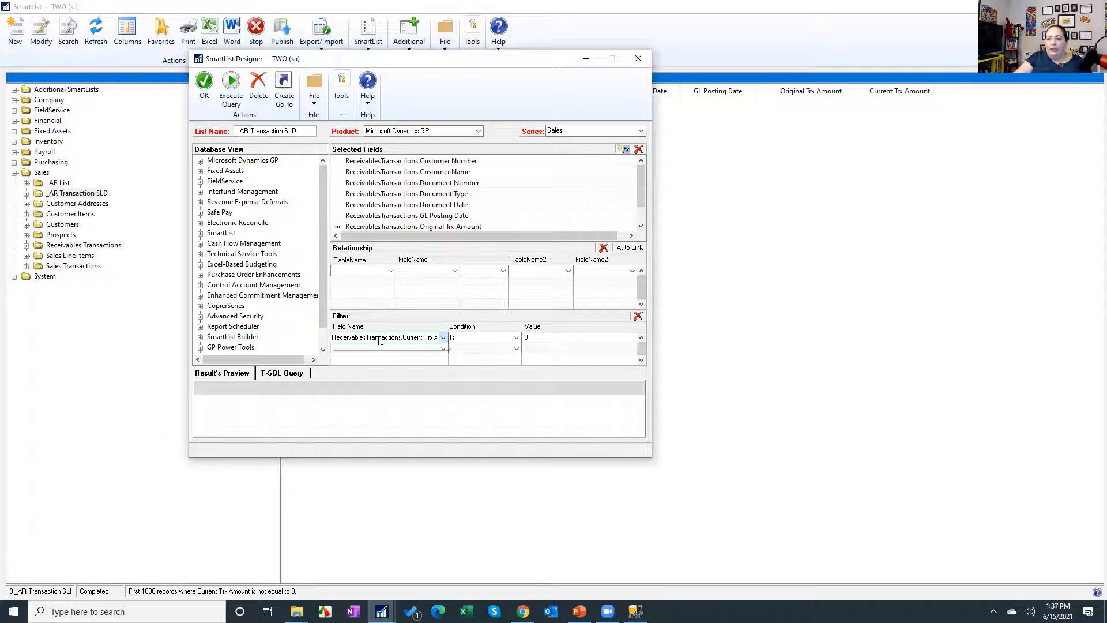
pyautogui.click(395, 339)
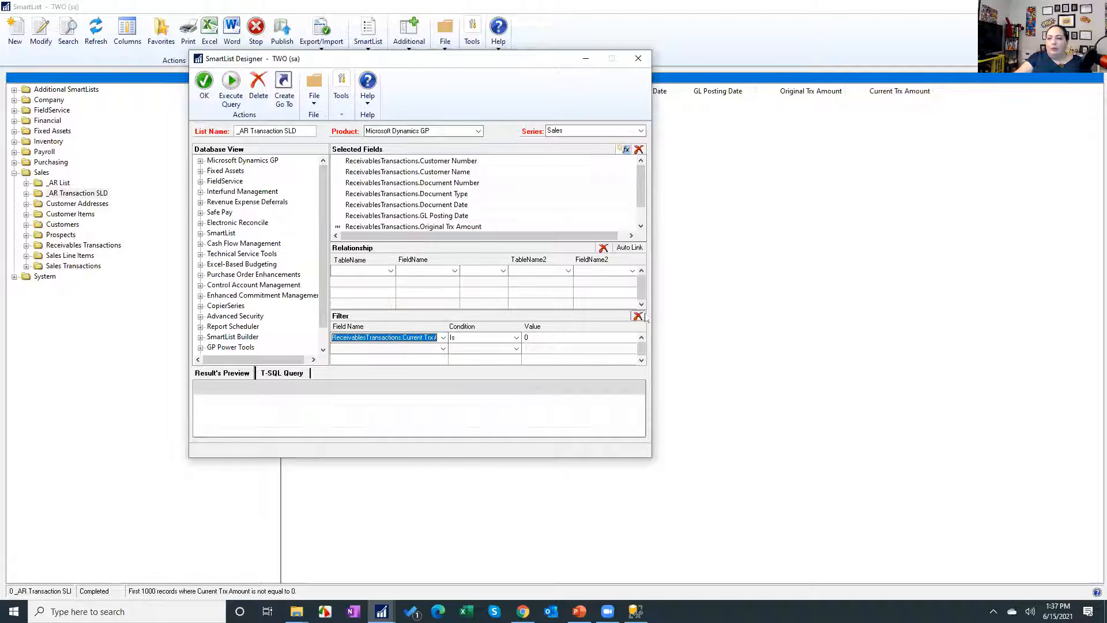
pyautogui.click(638, 317)
pyautogui.click(527, 341)
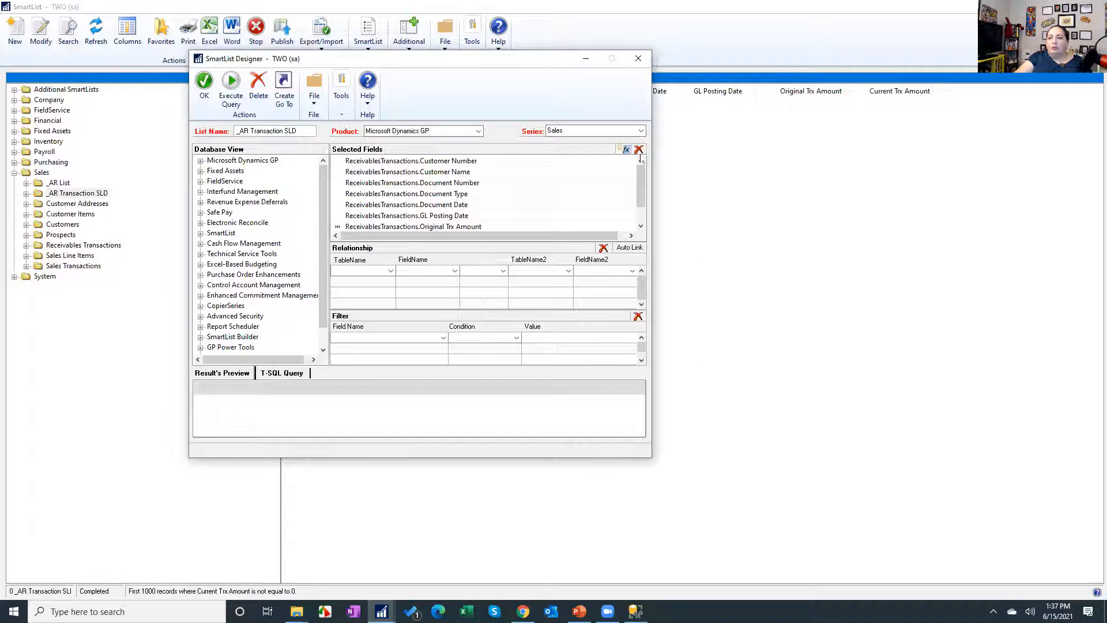
pyautogui.scroll(-1, 461, 222)
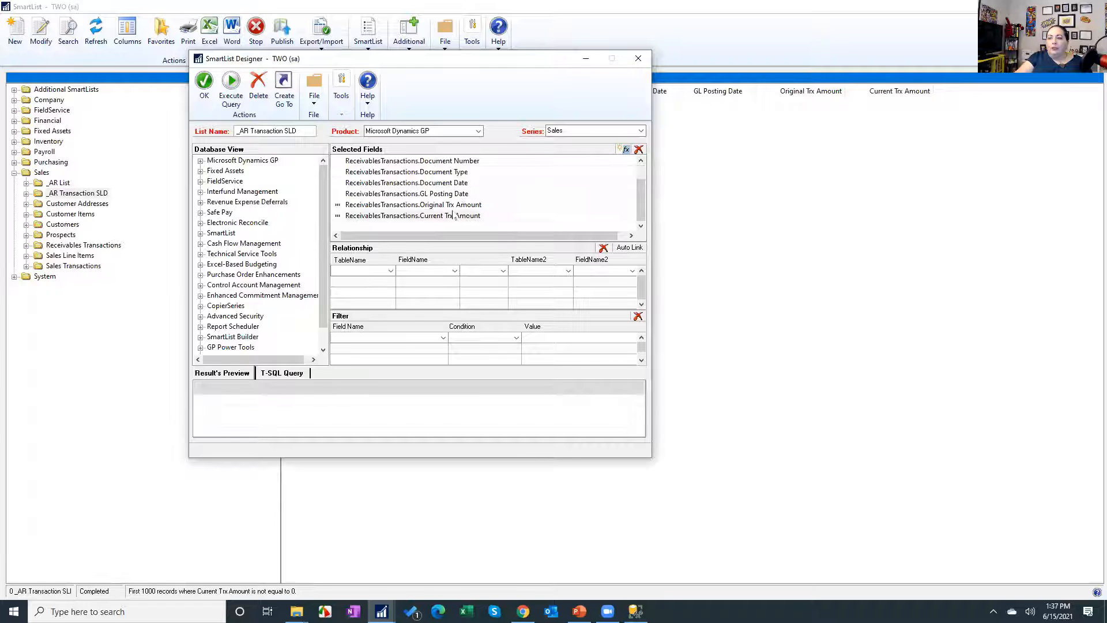
# Step: Start a new calculated field in the _AR Transaction SLD list and name it "Amount Paid or Applied"
pyautogui.click(455, 215)
pyautogui.click(626, 149)
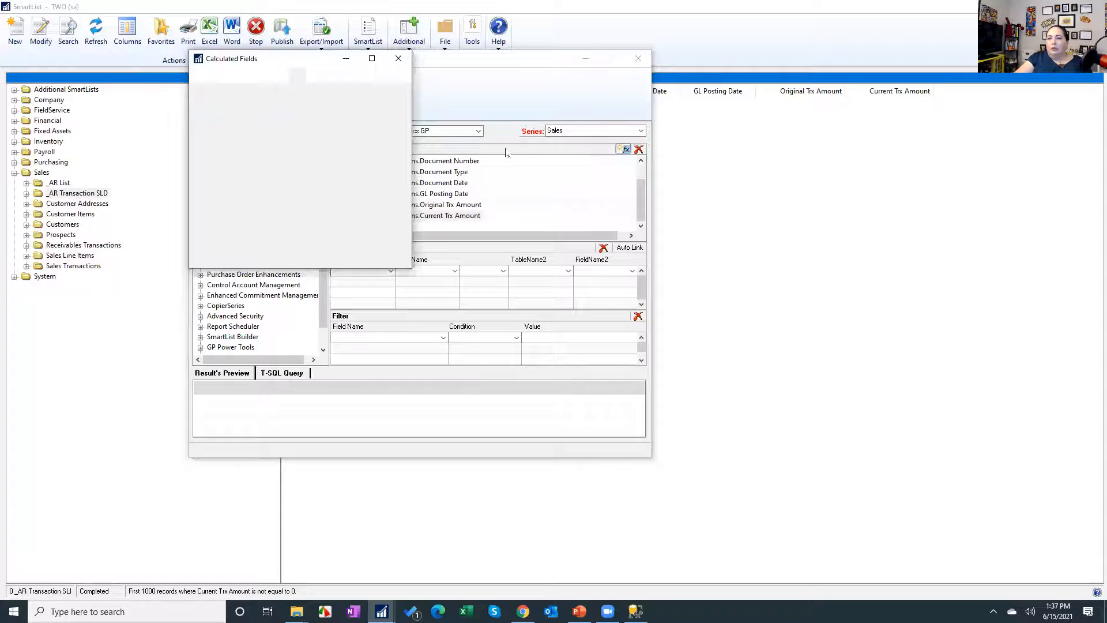
pyautogui.click(214, 143)
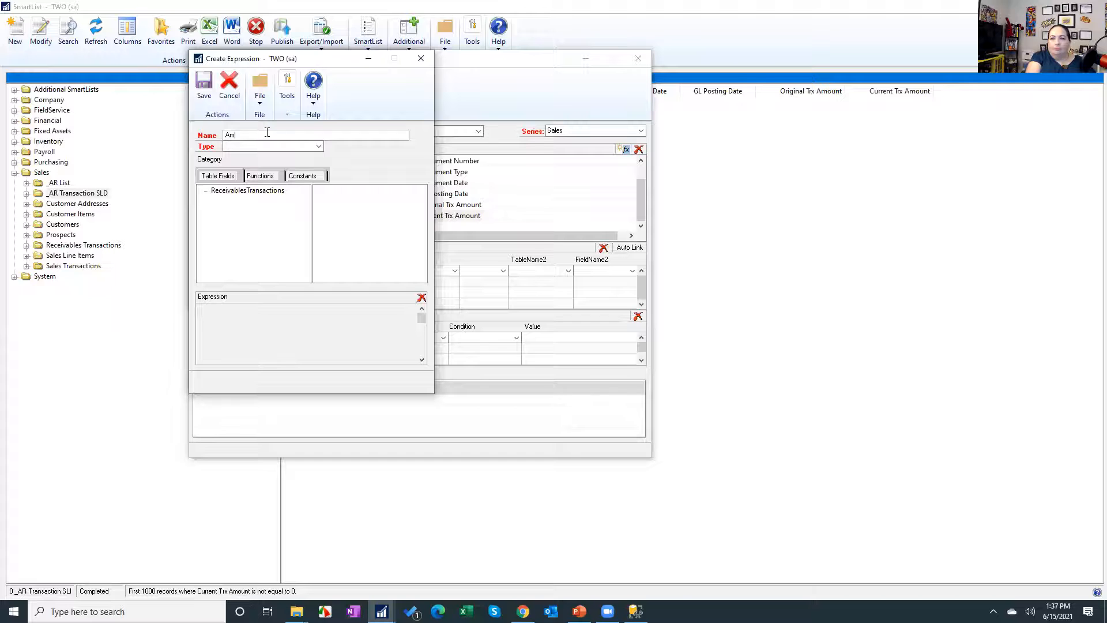
pyautogui.write('t Paid or Applied')
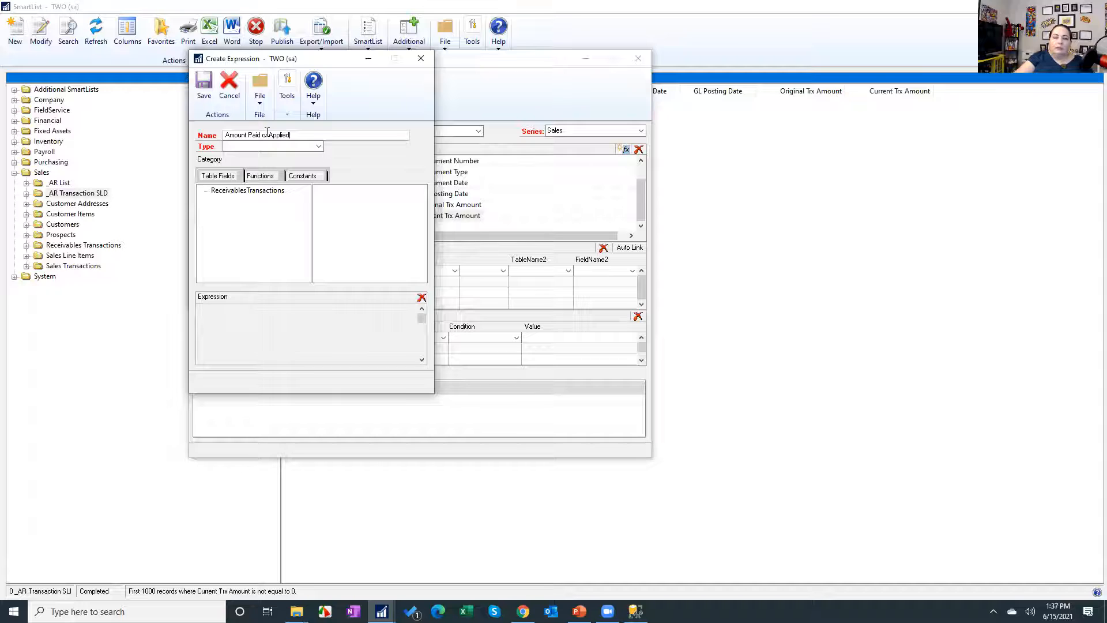
# Step: Add the Original Trx Amount field from ReceivablesTransactions to the calculated field's expression
pyautogui.click(302, 178)
pyautogui.click(224, 177)
pyautogui.click(251, 191)
pyautogui.scroll(-12, 361, 217)
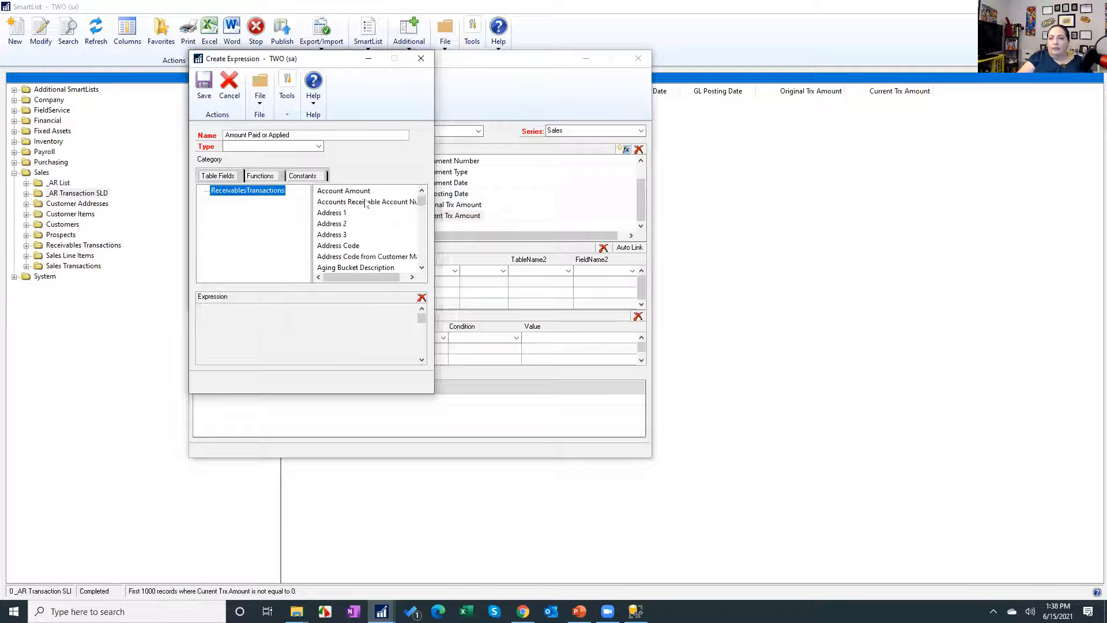
pyautogui.scroll(-15, 350, 236)
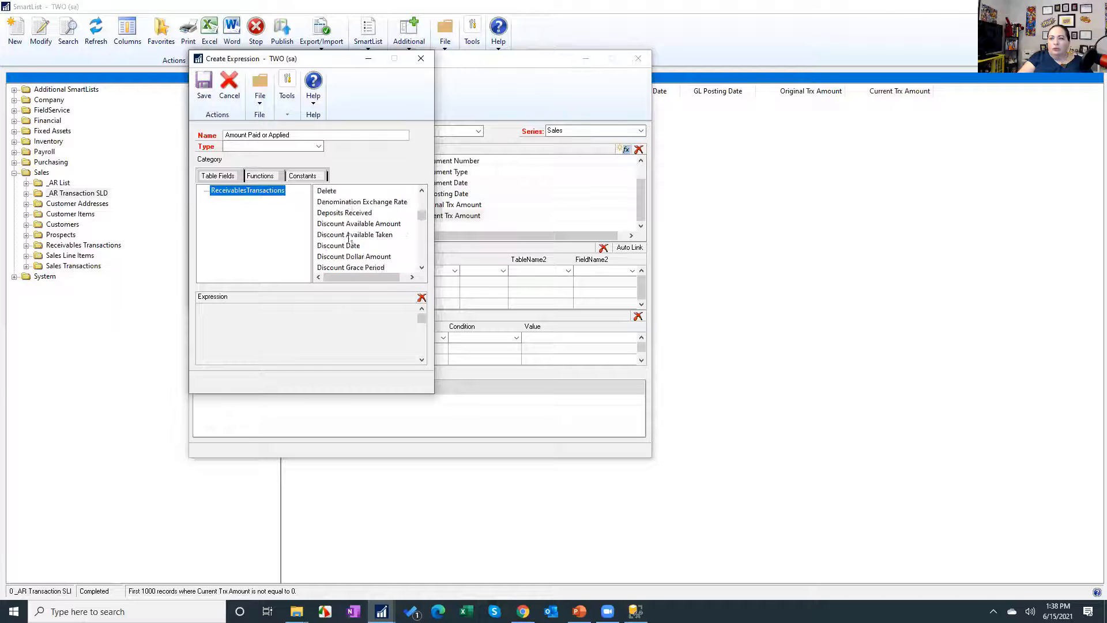
pyautogui.scroll(-4, 357, 236)
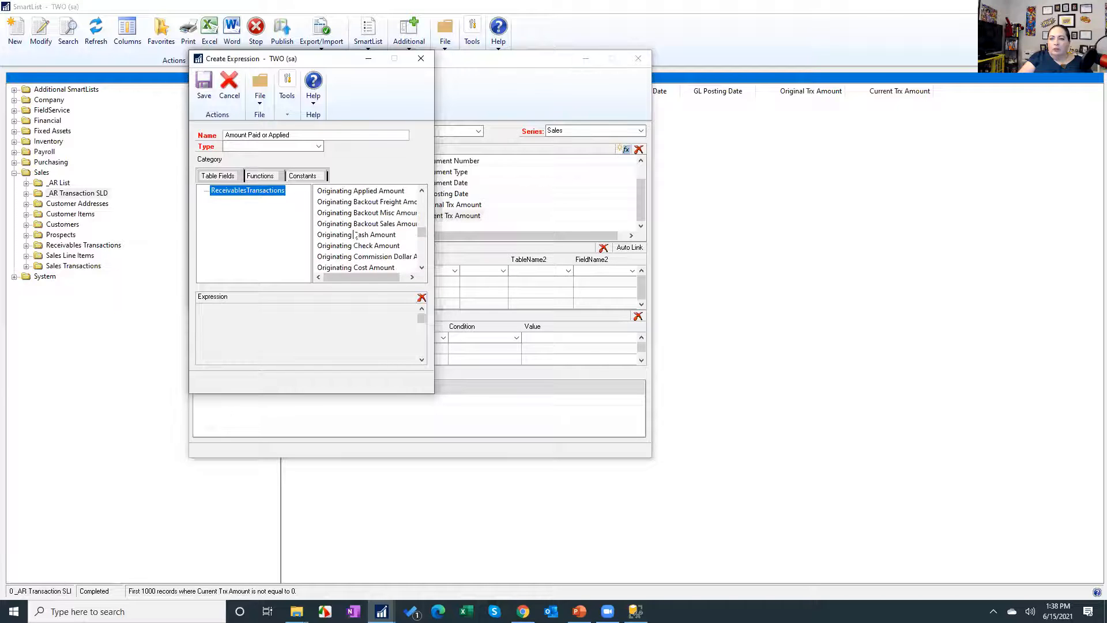
pyautogui.scroll(2, 346, 259)
pyautogui.scroll(-3, 363, 251)
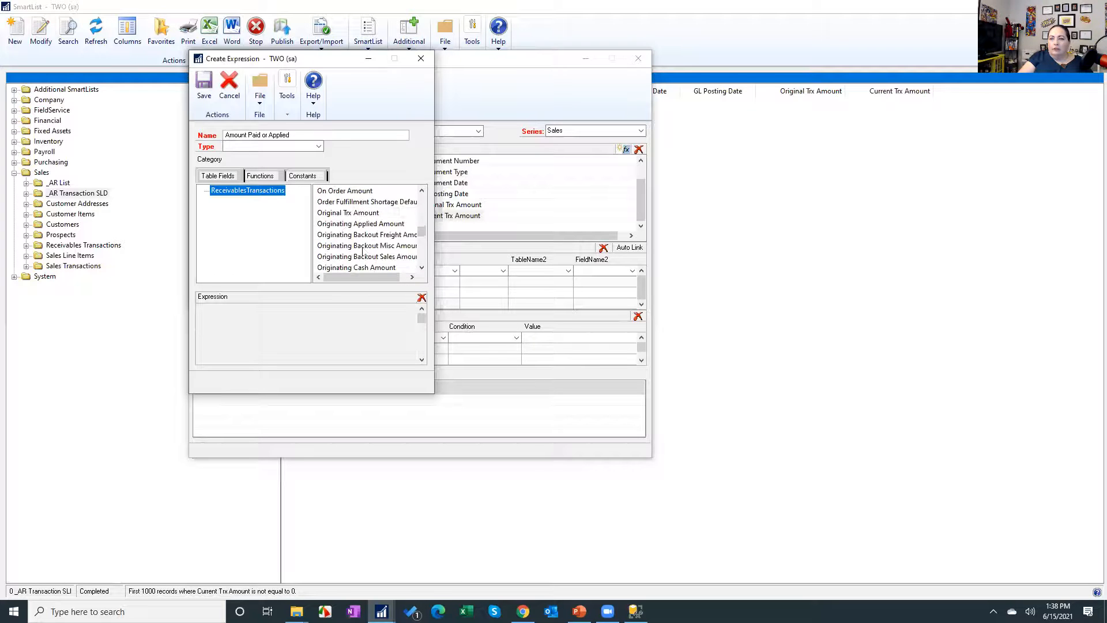
pyautogui.scroll(-6, 362, 251)
pyautogui.scroll(4, 362, 250)
pyautogui.scroll(4, 373, 238)
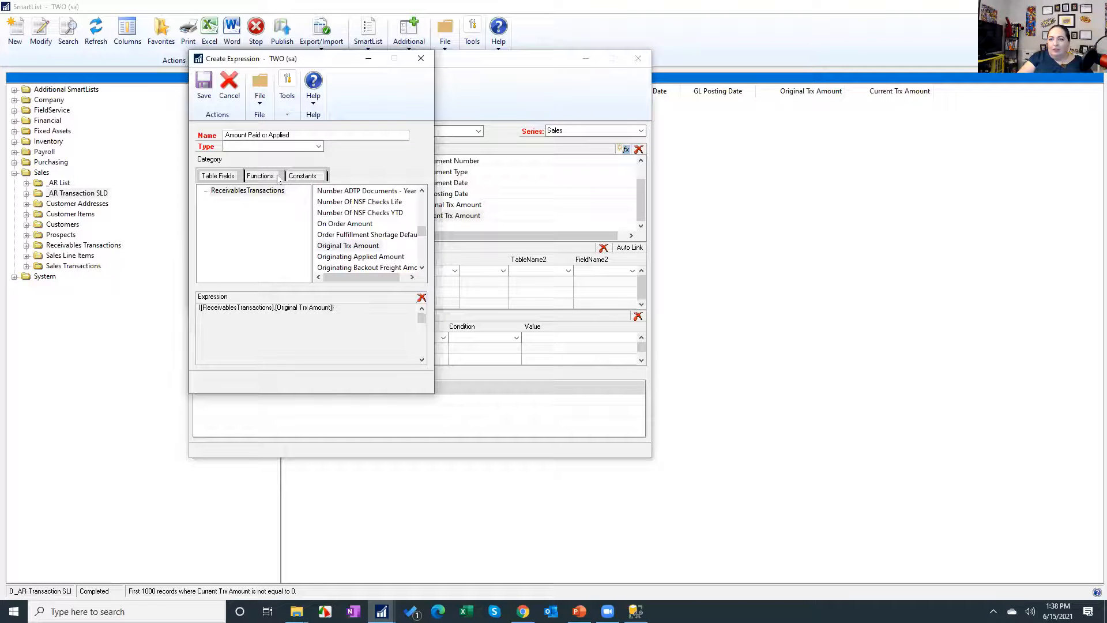
# Step: Append the arithmetic minus operator to the expression after Original Trx Amount
pyautogui.click(260, 176)
pyautogui.doubleClick(211, 191)
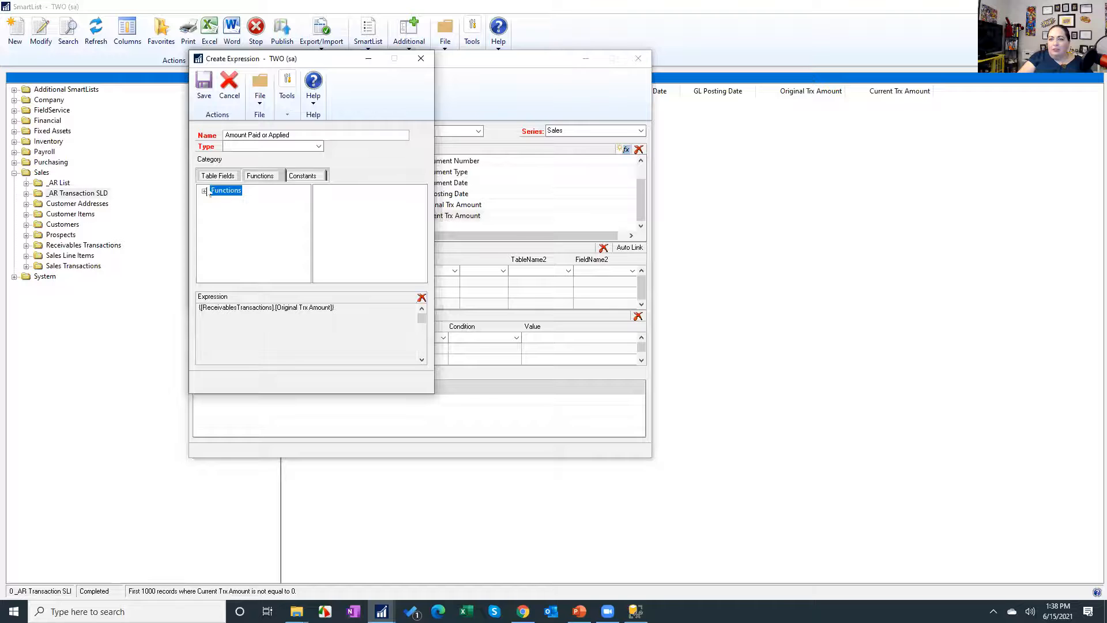
pyautogui.click(236, 200)
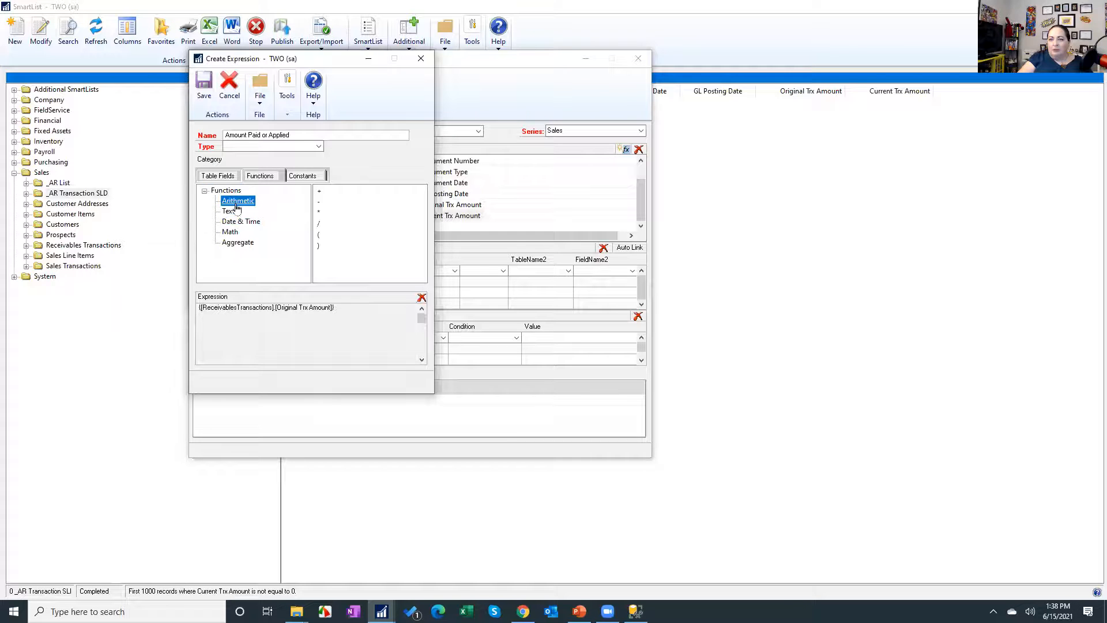
pyautogui.click(319, 202)
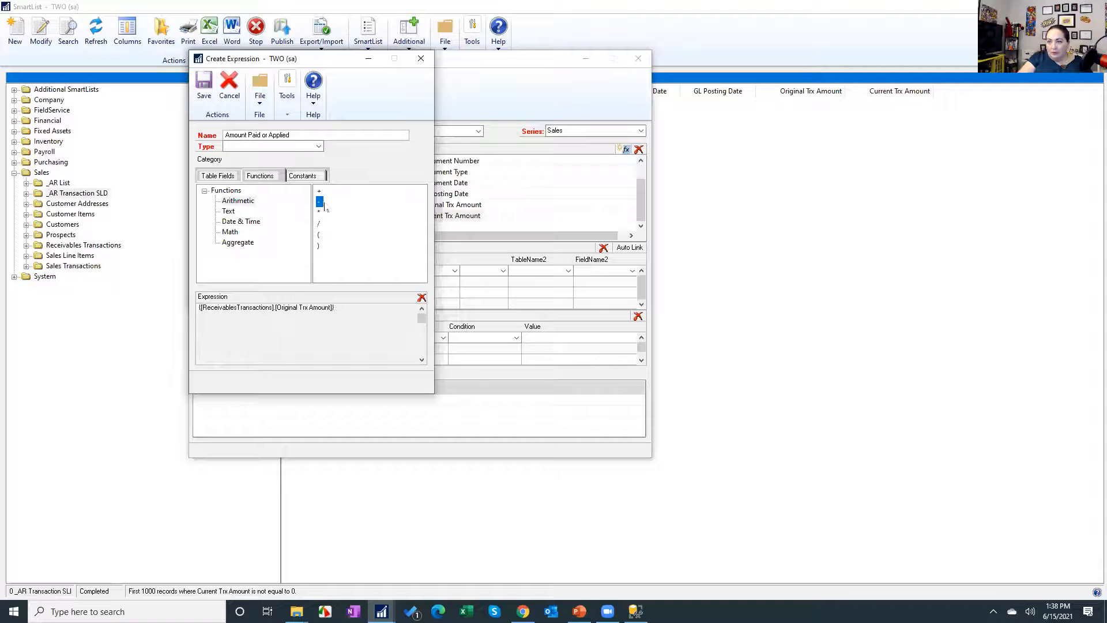
pyautogui.doubleClick(318, 203)
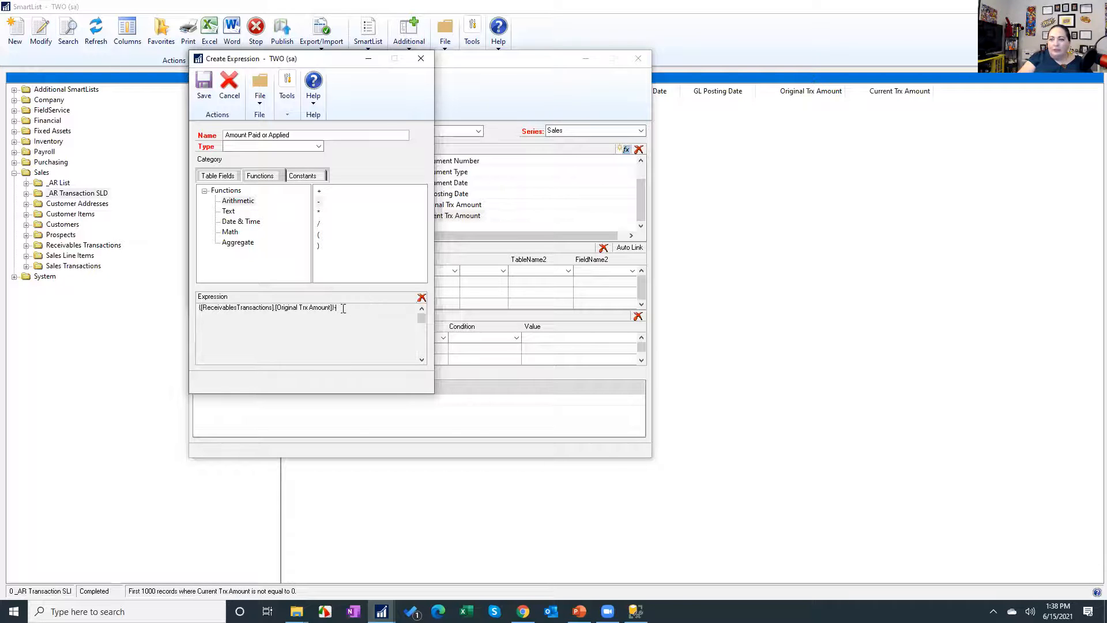
# Step: Complete the expression by adding Current Trx Amount from ReceivablesTransactions after the minus operator
pyautogui.click(233, 177)
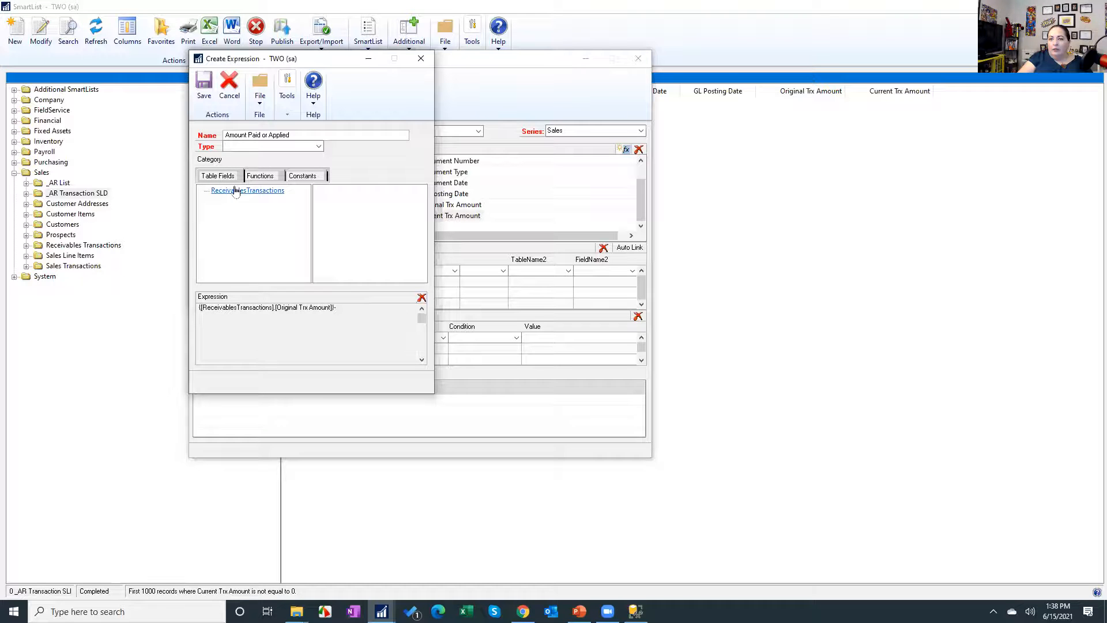
pyautogui.click(235, 190)
pyautogui.scroll(-10, 376, 206)
pyautogui.scroll(-7, 376, 213)
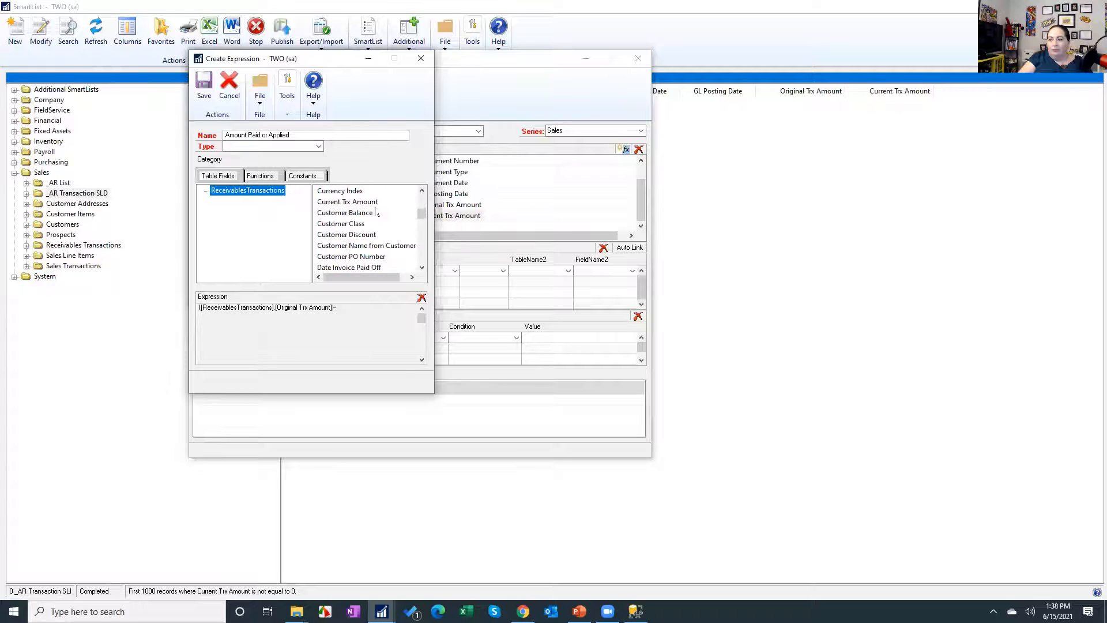
pyautogui.doubleClick(367, 204)
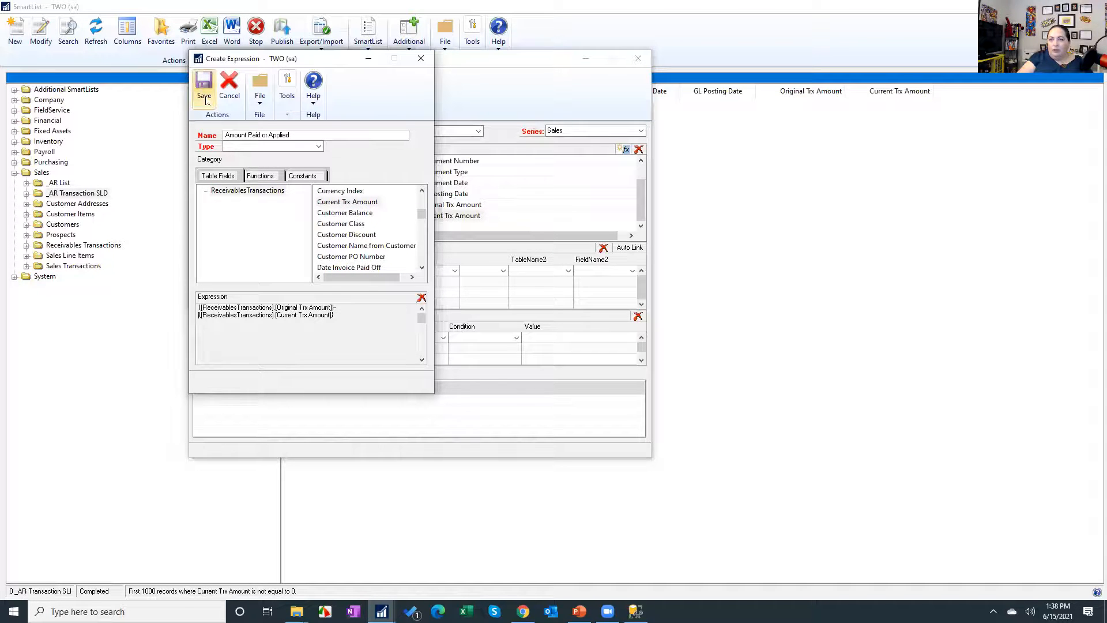
# Step: Set the calculated field's type to Currency and save the expression
pyautogui.click(243, 150)
pyautogui.click(245, 155)
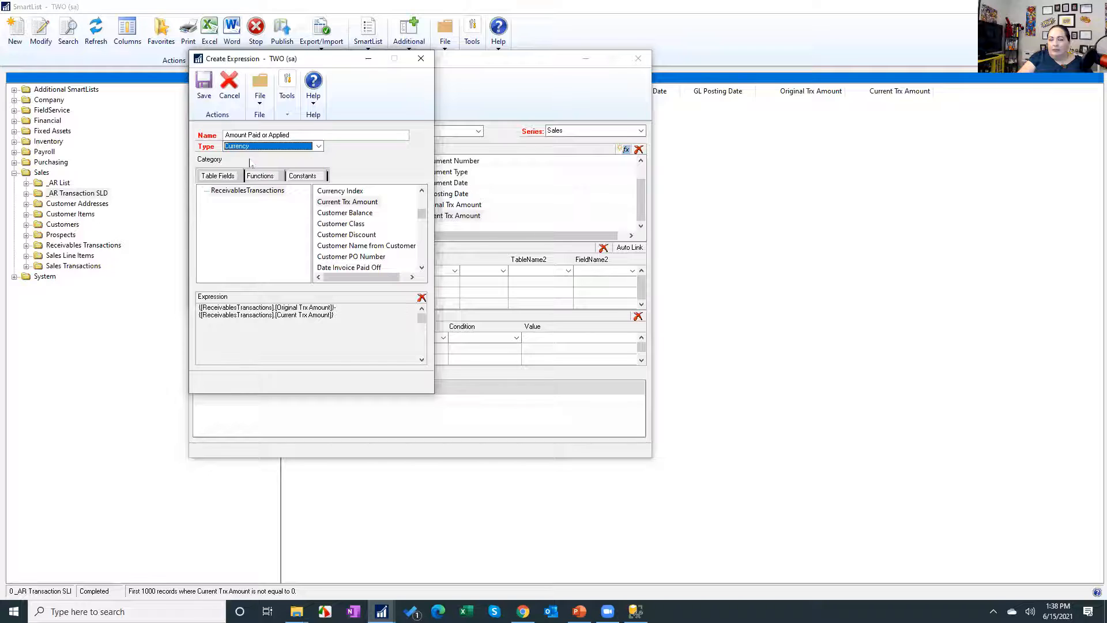
pyautogui.click(202, 95)
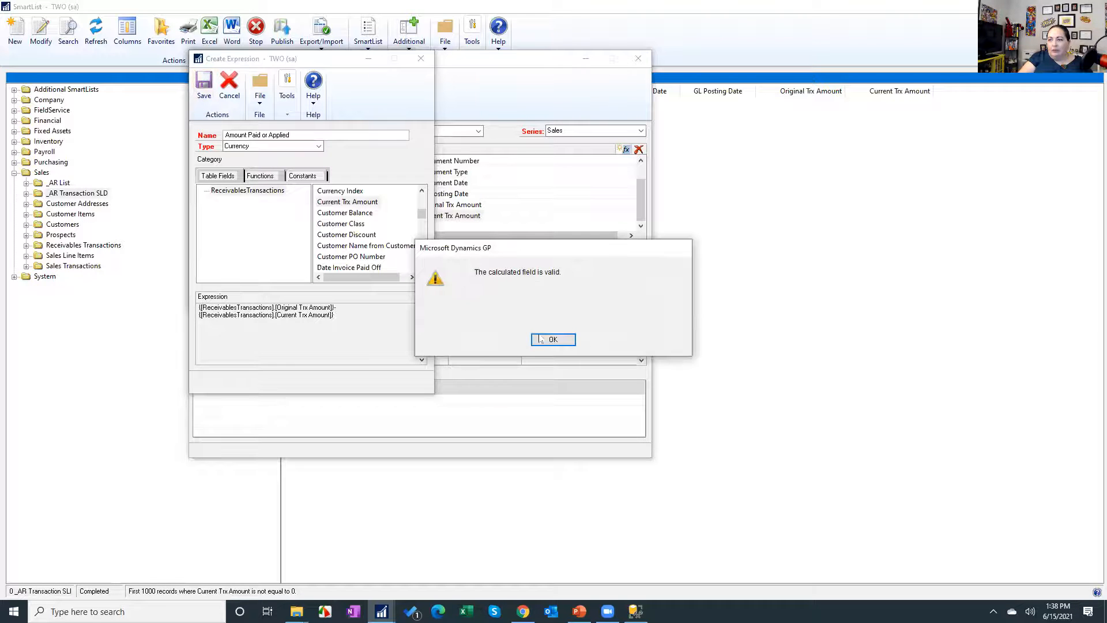
pyautogui.click(552, 339)
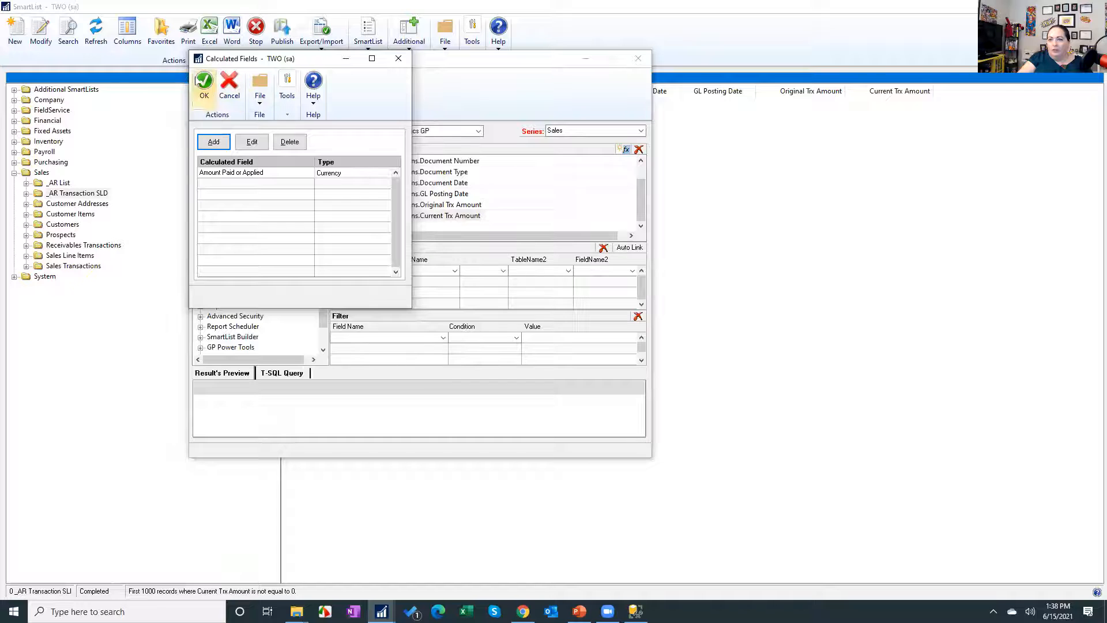
# Step: Accept Amount Paid or Applied into the list's selected fields and execute the query to preview its amount columns
pyautogui.click(236, 170)
pyautogui.click(204, 83)
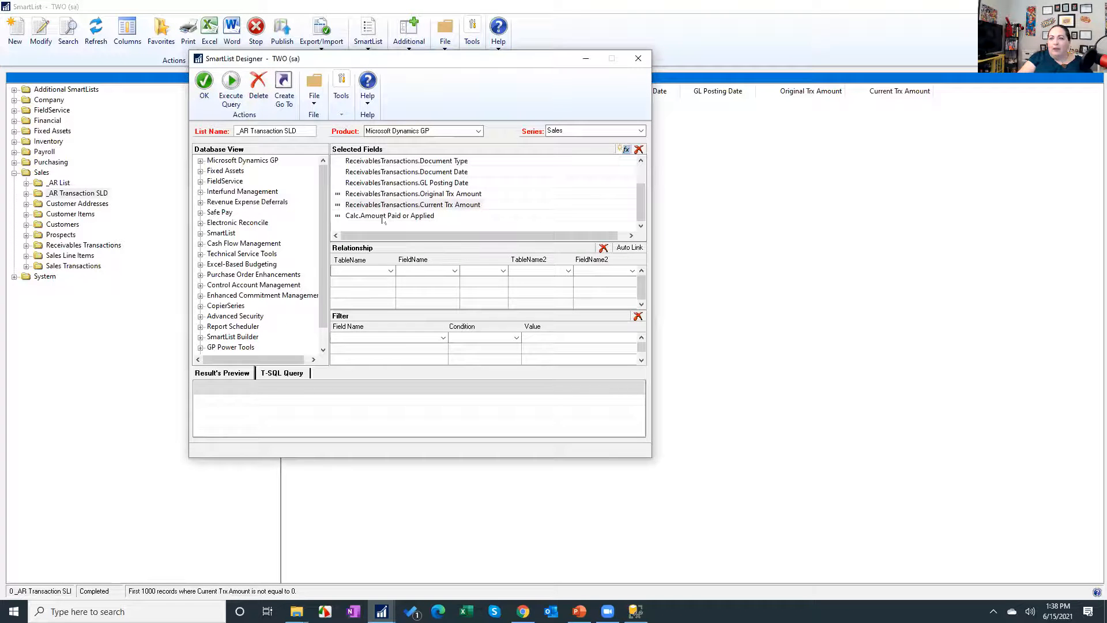
pyautogui.click(230, 84)
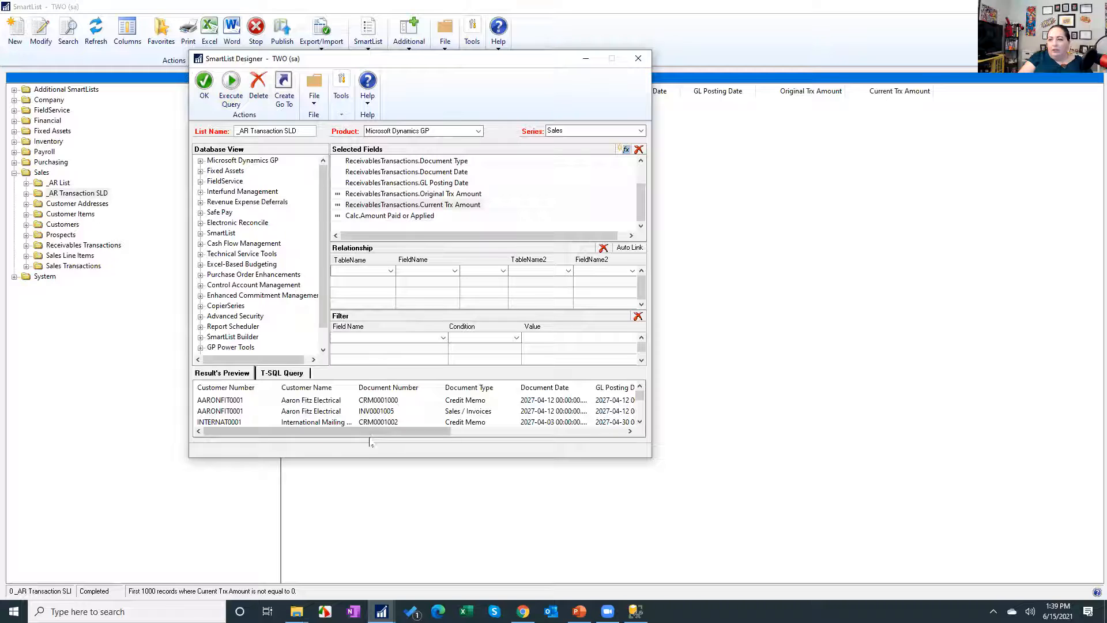
pyautogui.moveTo(398, 431); pyautogui.dragTo(627, 429)
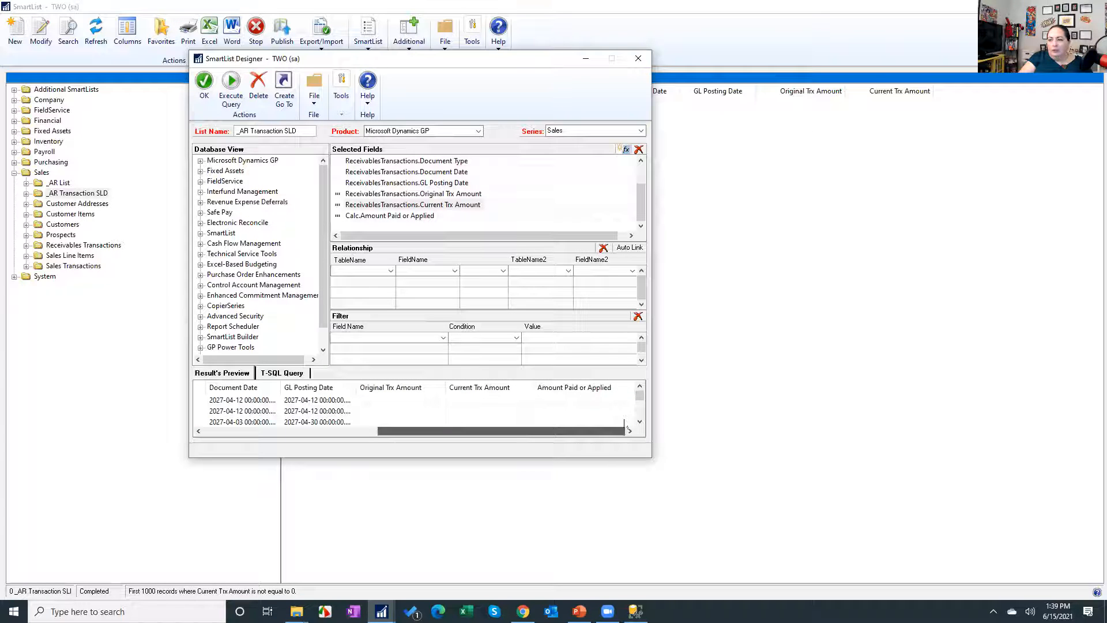
# Step: Remove the Amount Paid or Applied calculated field from the selected fields and accept the list definition
pyautogui.click(394, 217)
pyautogui.click(639, 149)
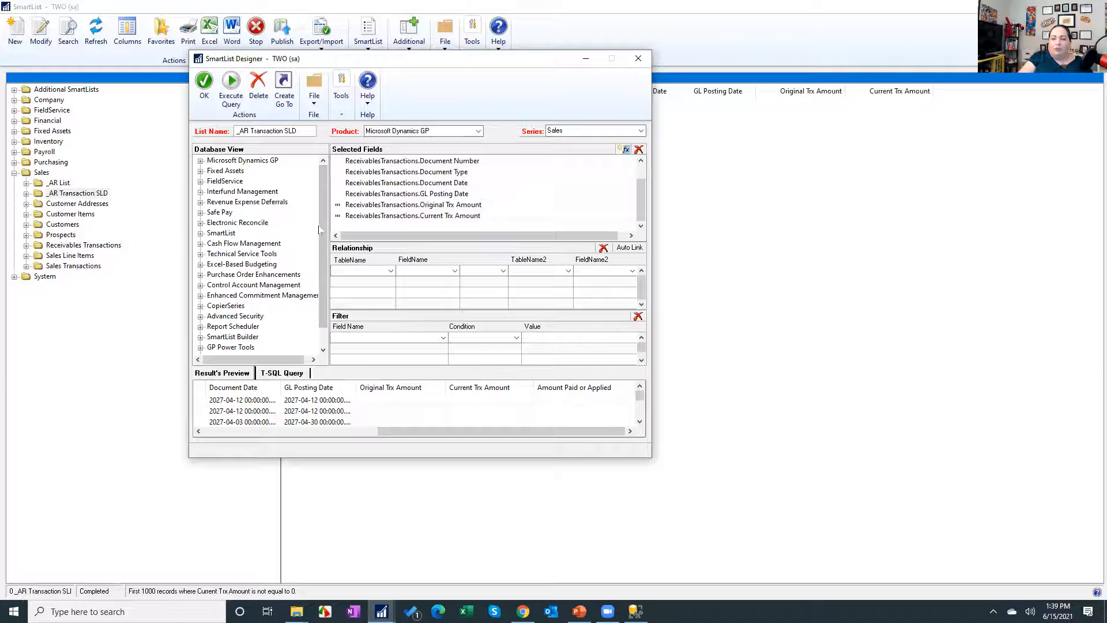
pyautogui.click(196, 84)
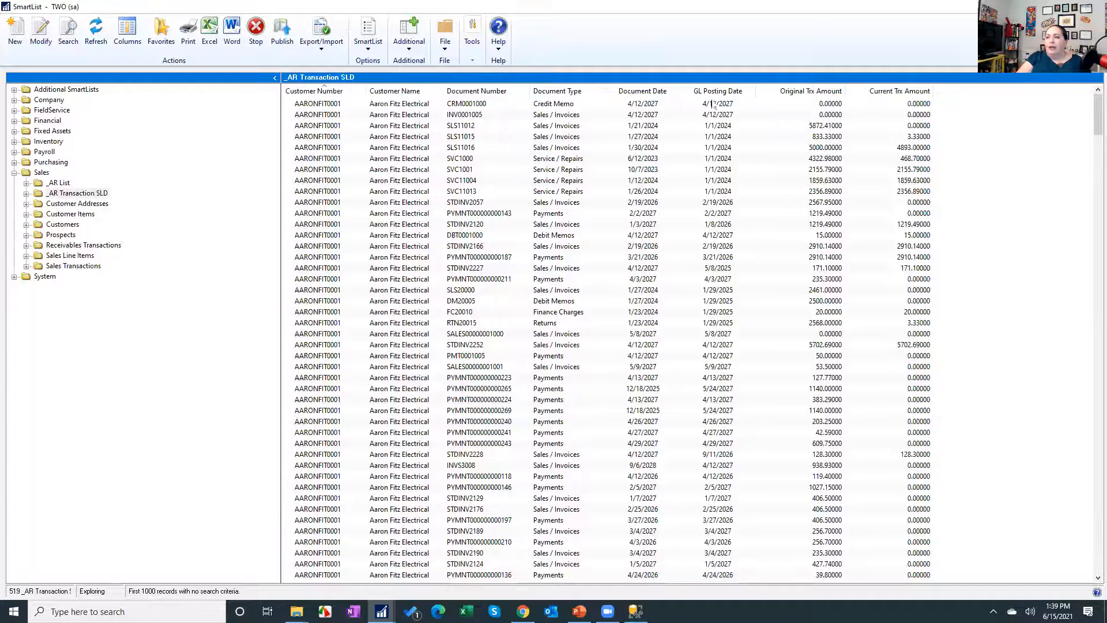
# Step: Sort the _AR Transaction SLD results by Document Type and compare the original and current amounts across credit memos, payments and invoices
pyautogui.click(568, 90)
pyautogui.click(568, 159)
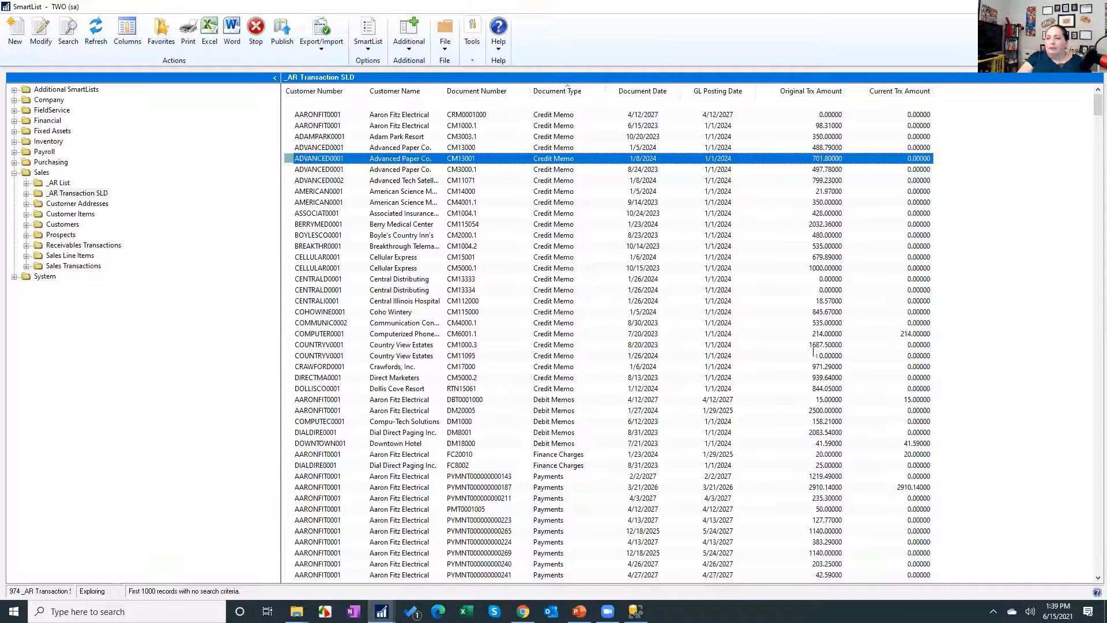
pyautogui.click(816, 476)
pyautogui.scroll(-20, 807, 462)
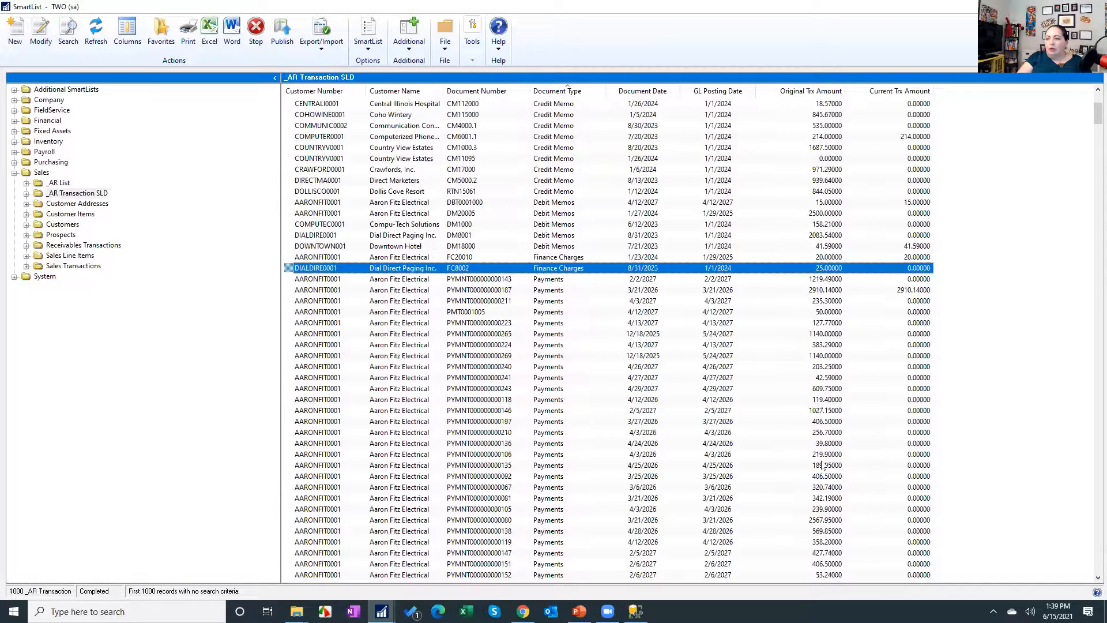
pyautogui.scroll(-20, 792, 428)
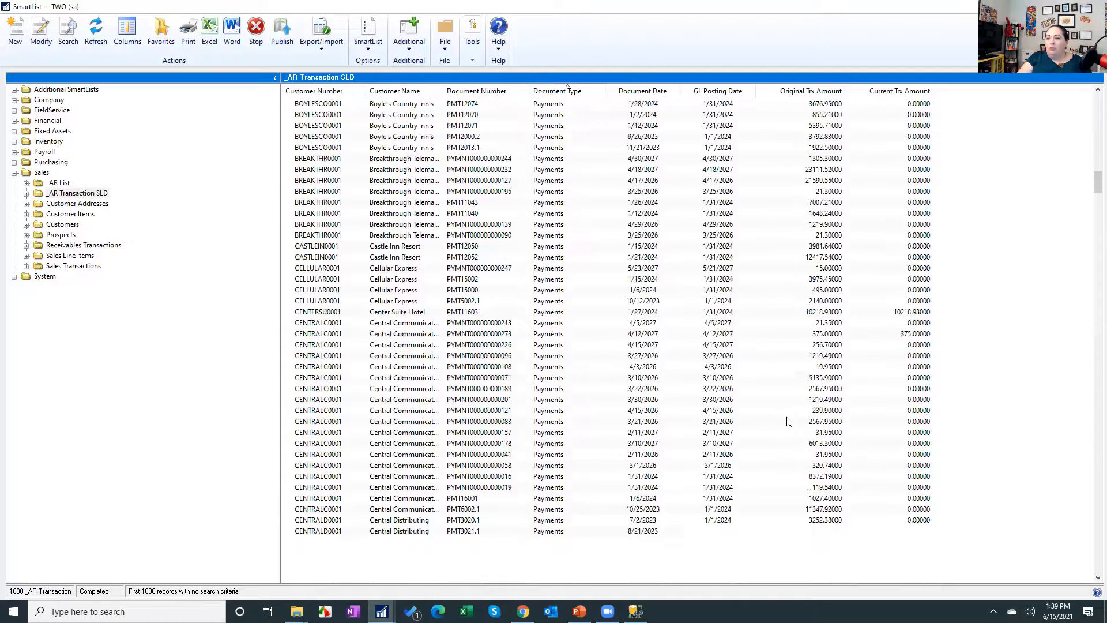
pyautogui.scroll(-20, 785, 415)
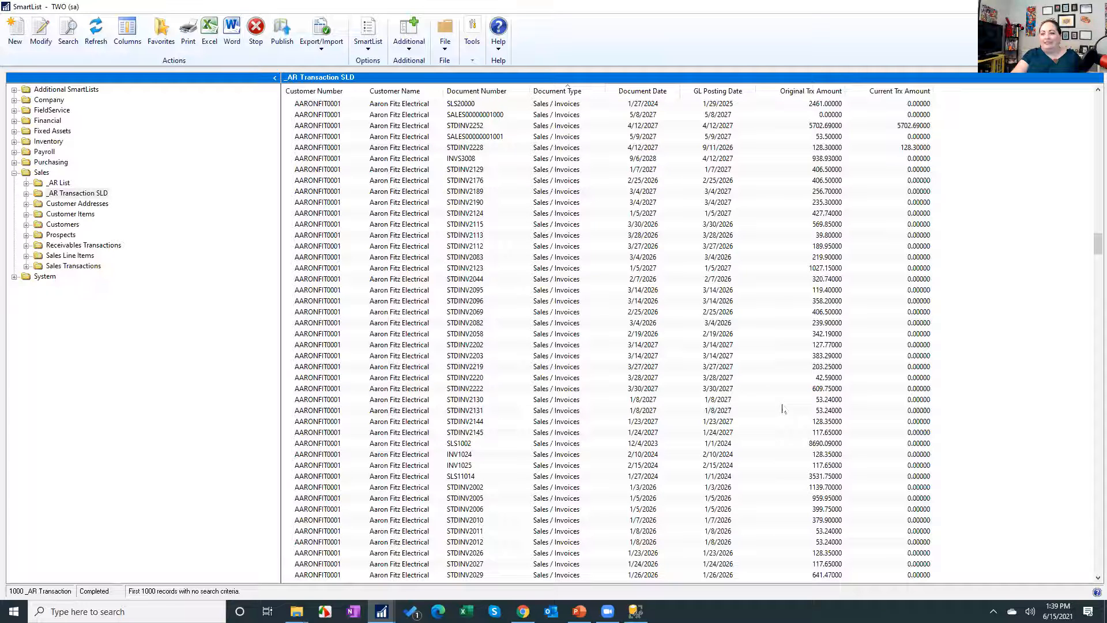
# Step: Switch to Chrome and open the Dynamics GP blog victoriayudin.com in a new tab
pyautogui.moveTo(522, 611)
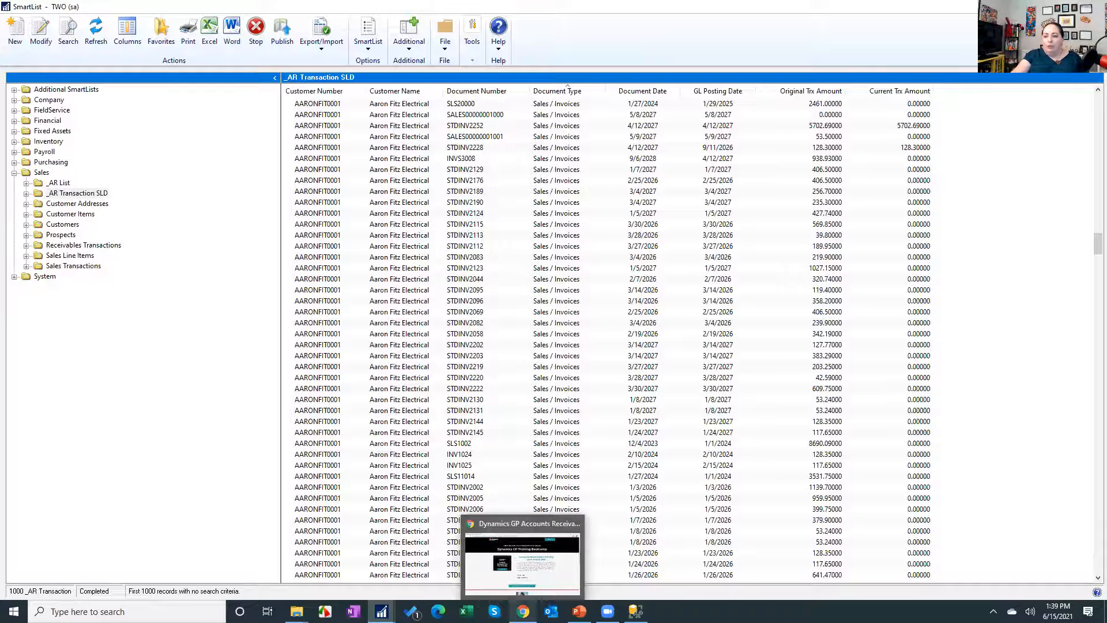
pyautogui.click(522, 577)
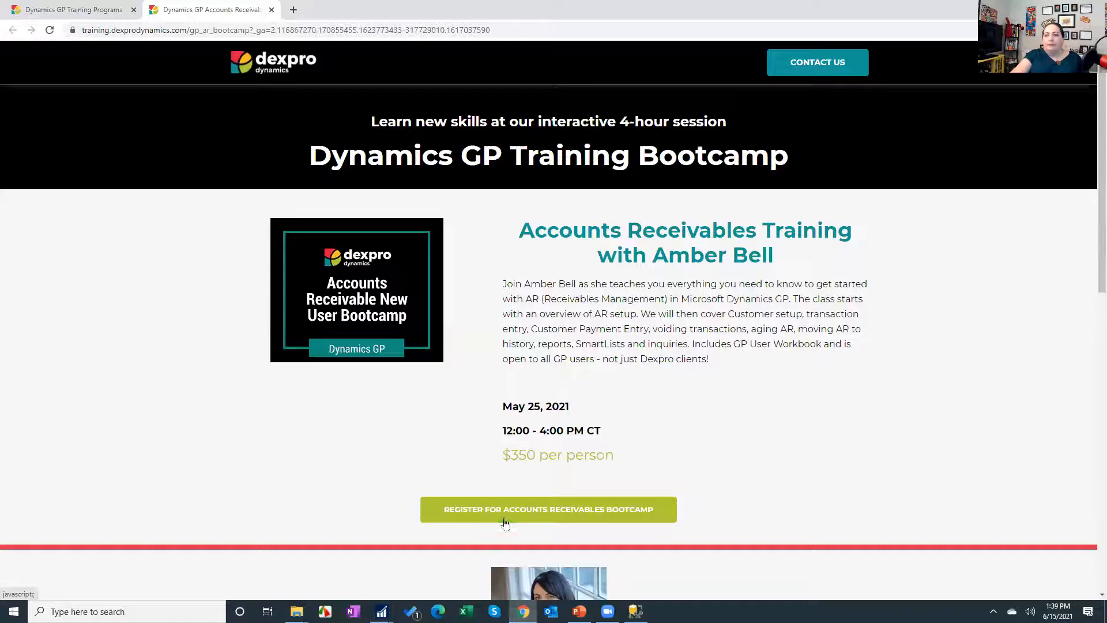
pyautogui.click(294, 9)
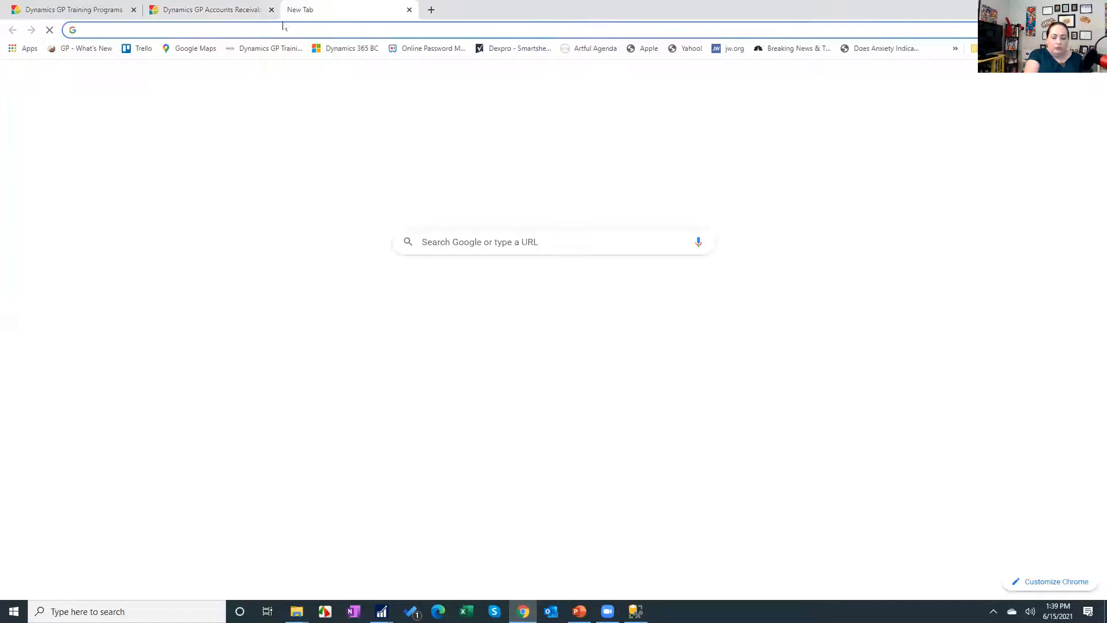
pyautogui.click(536, 305)
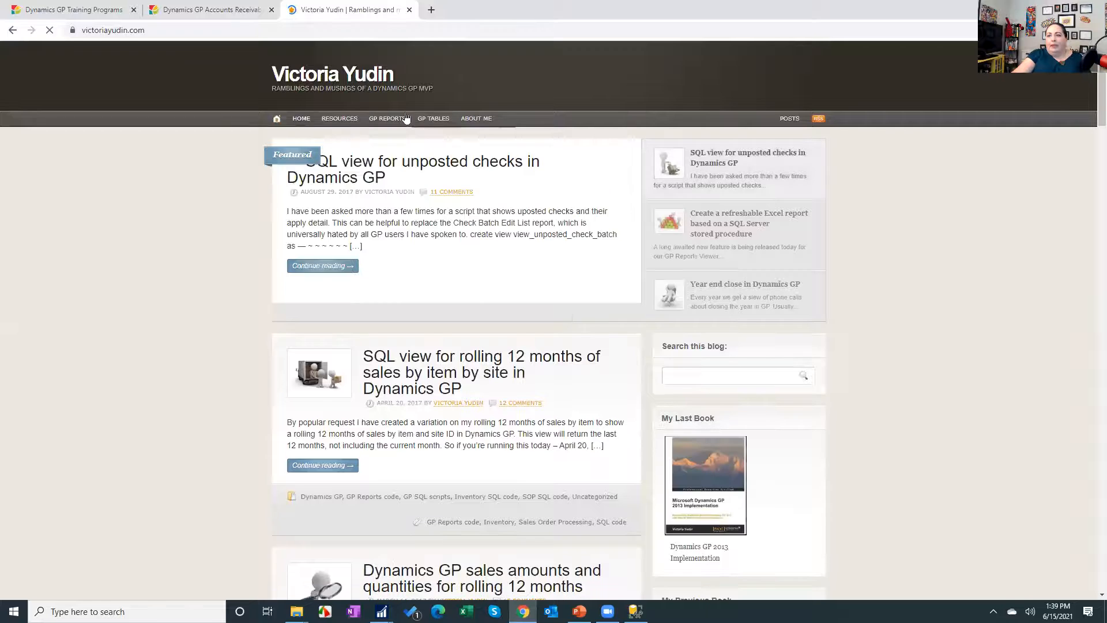
# Step: Open the blog's Receivables SQL Code list and examine the SQL view script for Current Receivables Aging Detail
pyautogui.moveTo(390, 121)
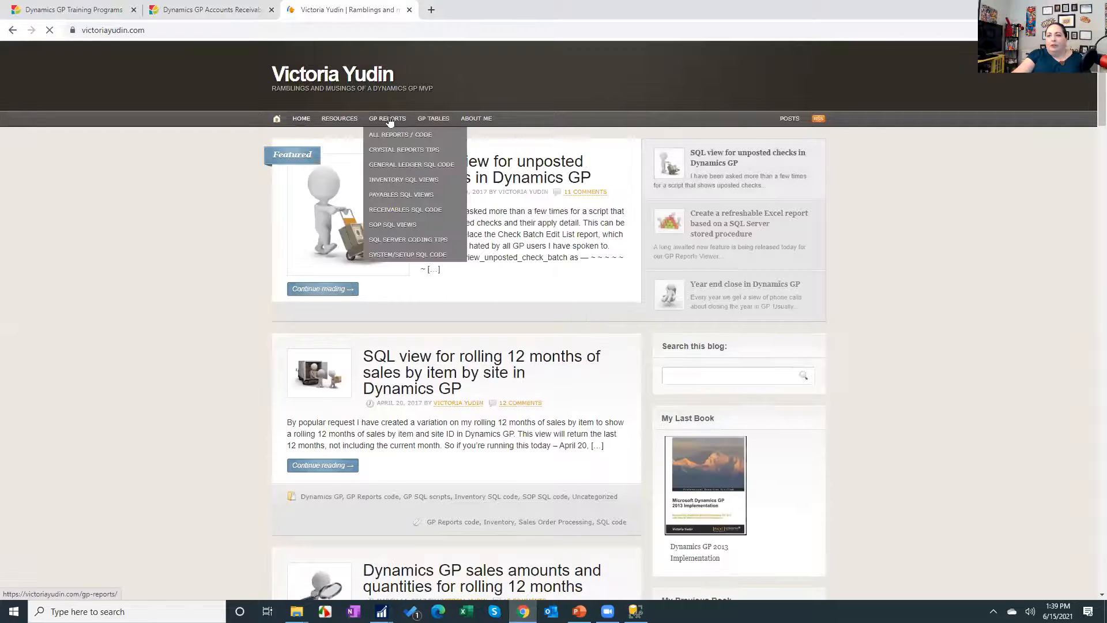
pyautogui.click(395, 210)
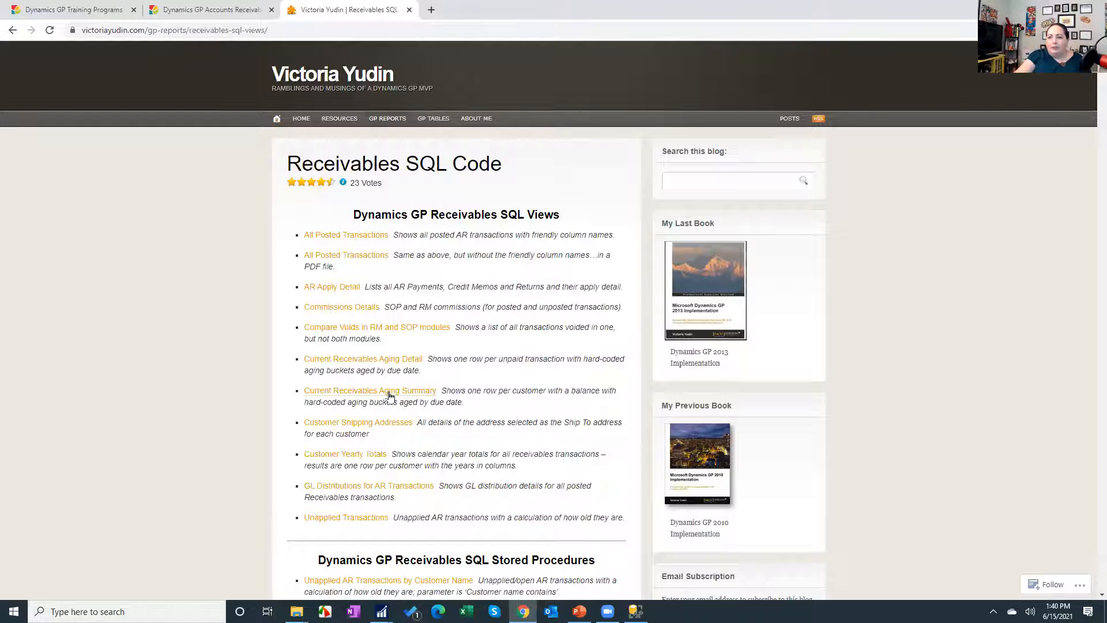
pyautogui.click(399, 360)
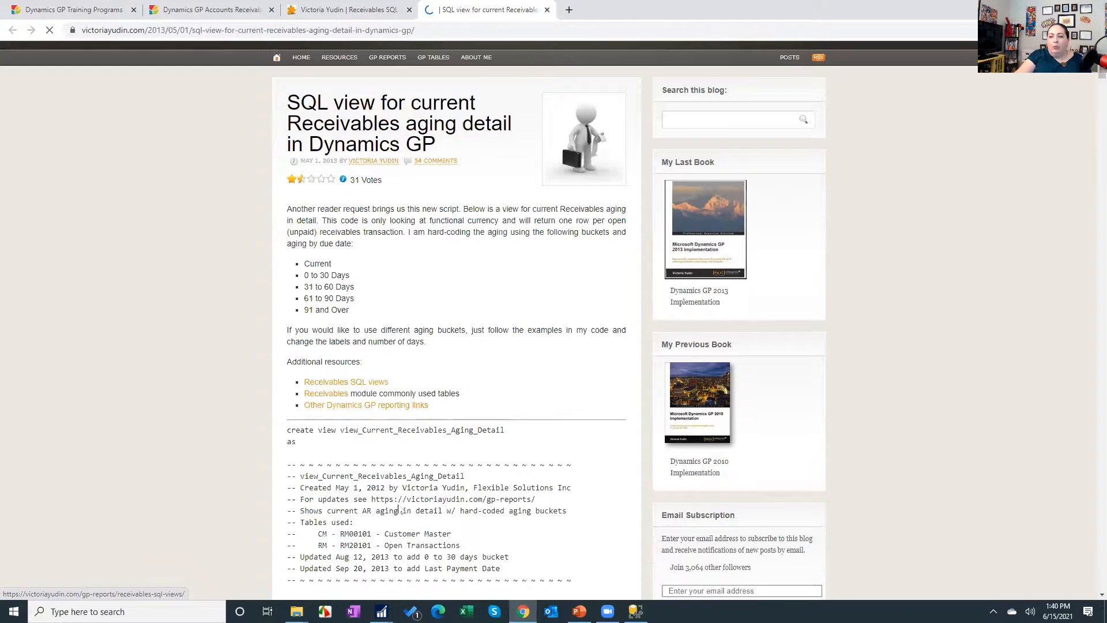
pyautogui.scroll(-11, 401, 510)
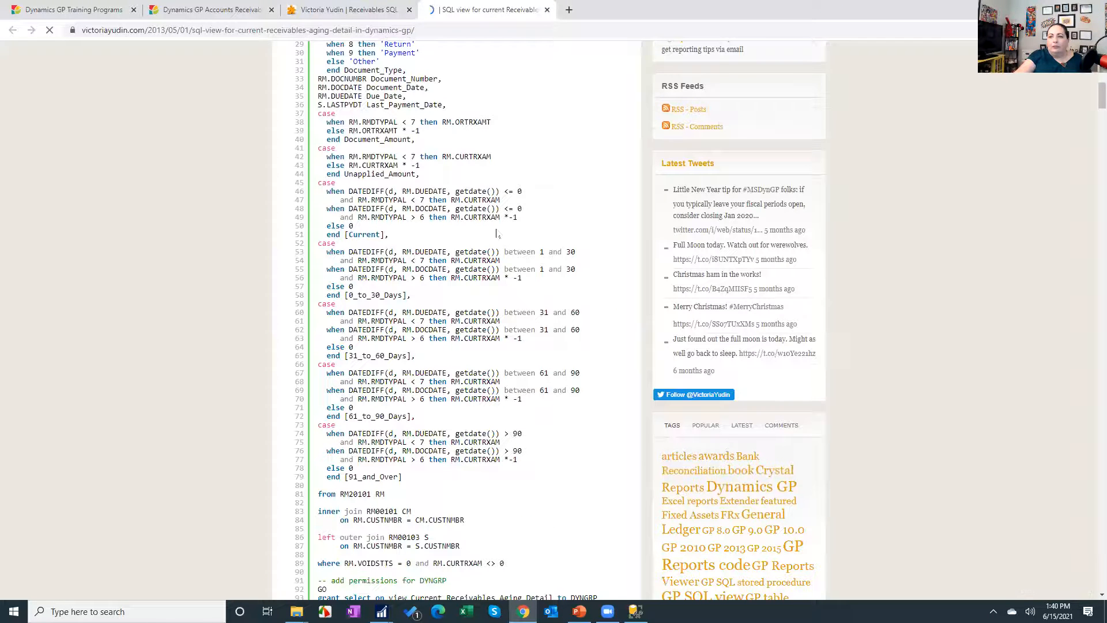
# Step: Review the Current Receivables Aging Detail SQL script, including its aging bucket cases, and copy the entire code
pyautogui.scroll(-4, 486, 323)
pyautogui.scroll(3, 473, 334)
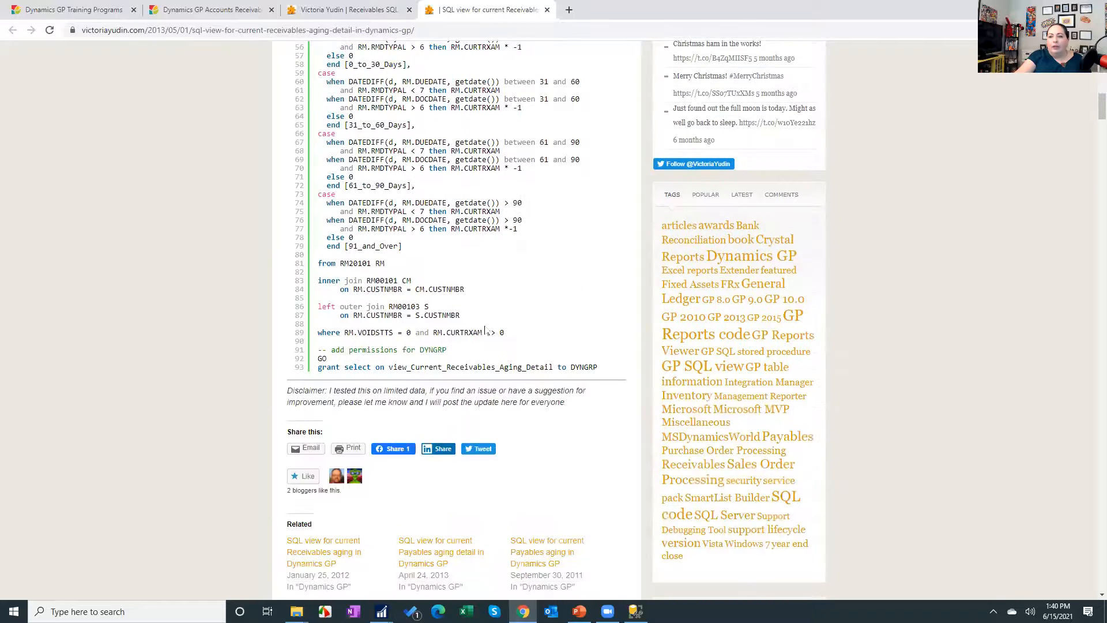
pyautogui.scroll(6, 465, 345)
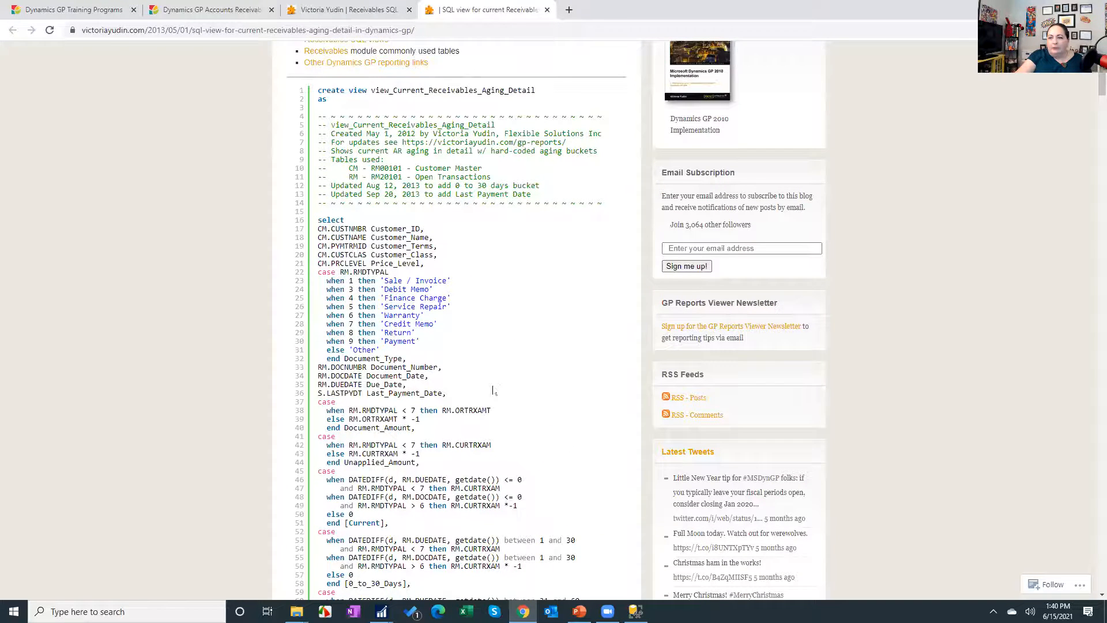
pyautogui.scroll(-1, 496, 386)
pyautogui.scroll(-3, 505, 369)
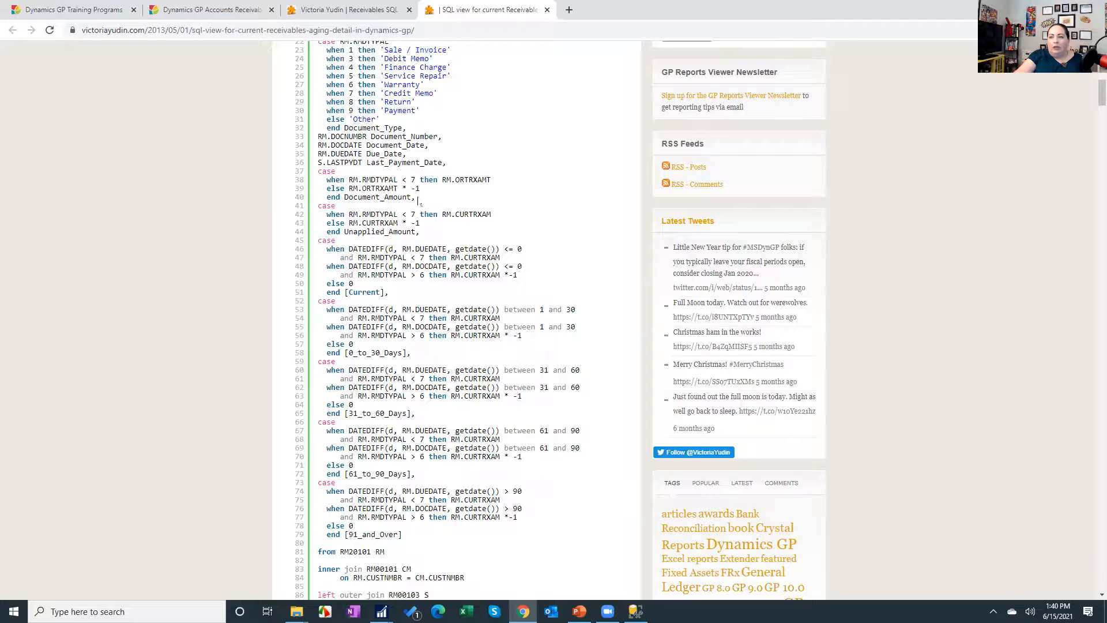
pyautogui.scroll(9, 488, 202)
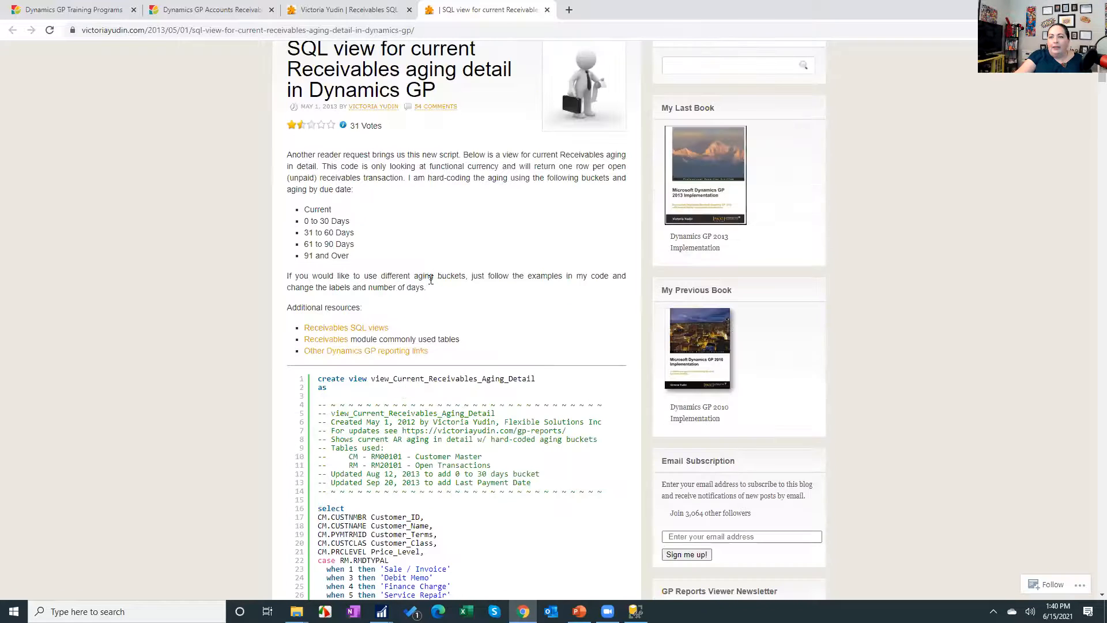
pyautogui.doubleClick(317, 376)
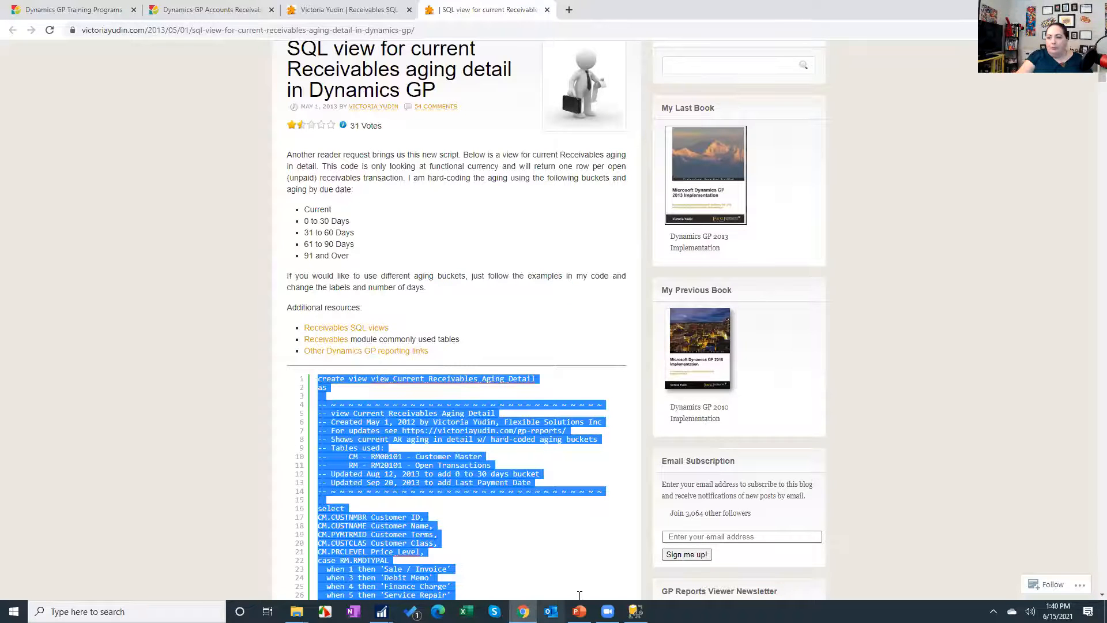
# Step: Switch to SQL Server Management Studio and open a new query against the TWO company database
pyautogui.click(635, 612)
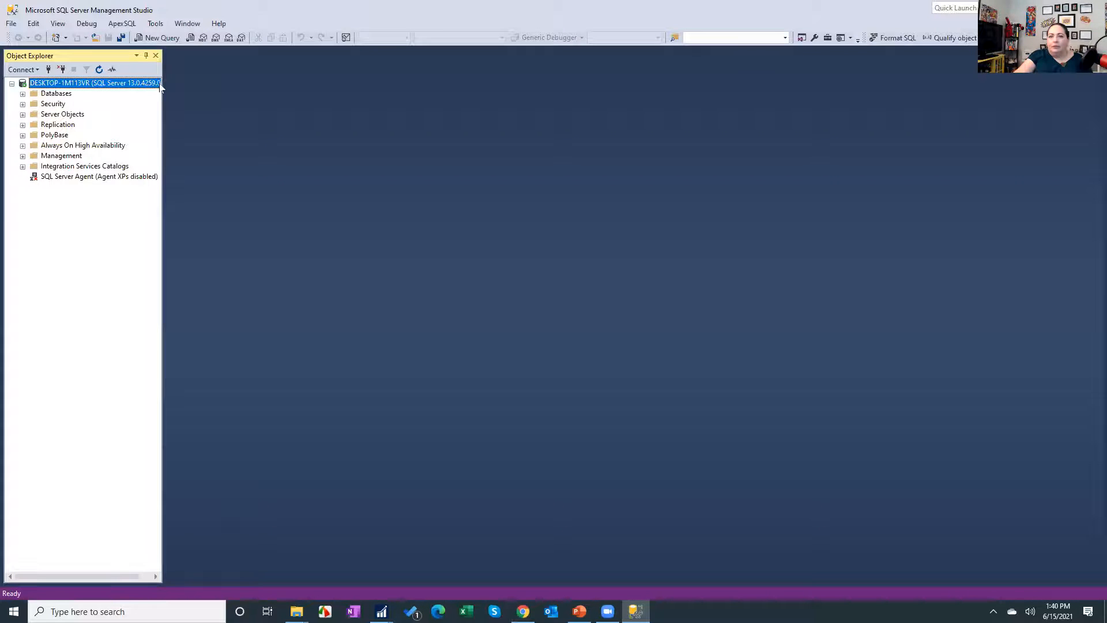
pyautogui.click(22, 93)
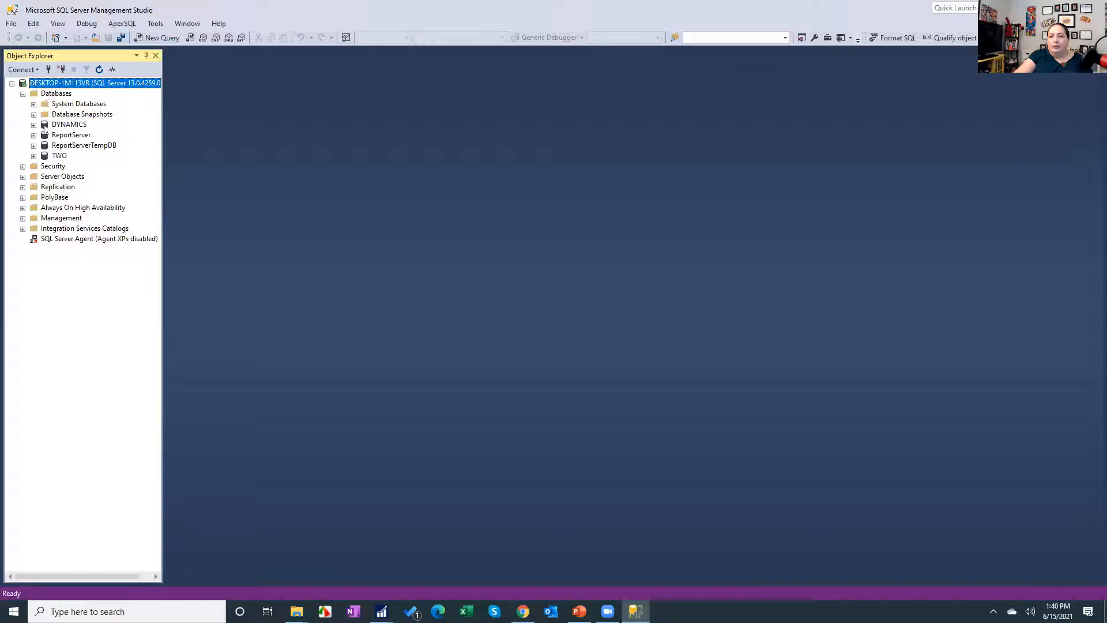
pyautogui.click(45, 157)
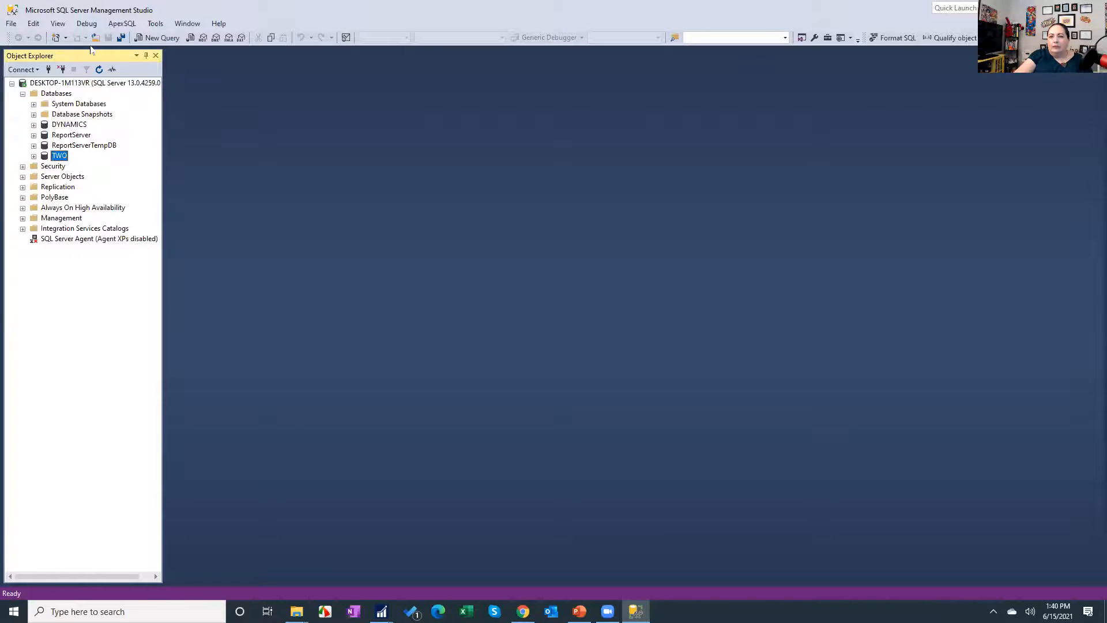
pyautogui.click(159, 37)
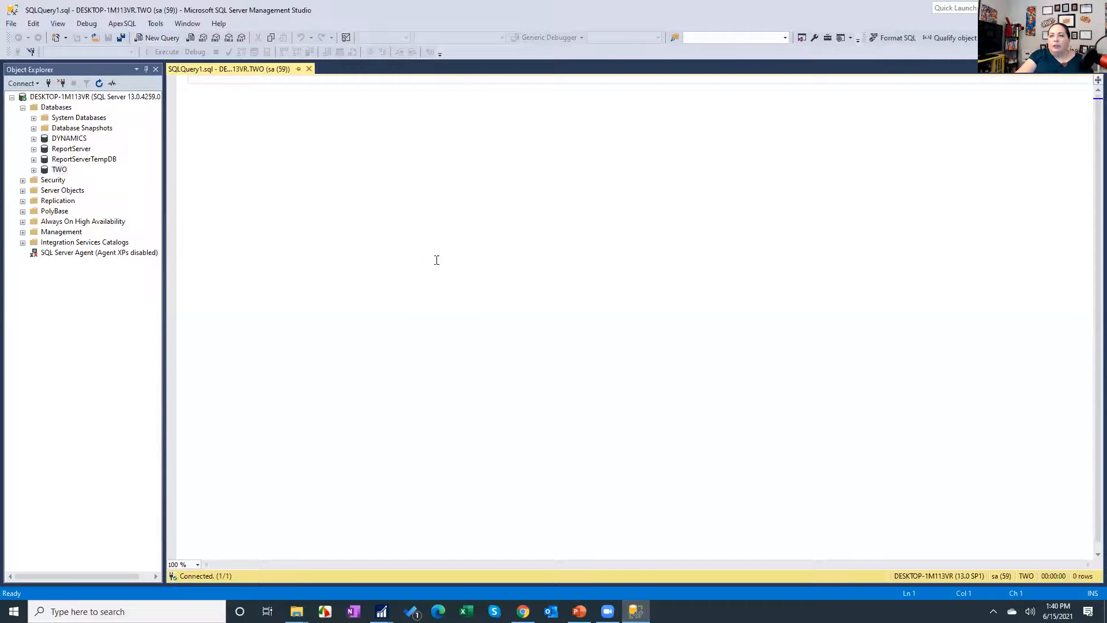
# Step: Paste the view_Current_Receivables_Aging_Detail script into the query and execute it, including the DYNGRP select permission
pyautogui.hotkey('ctrl', 'v')
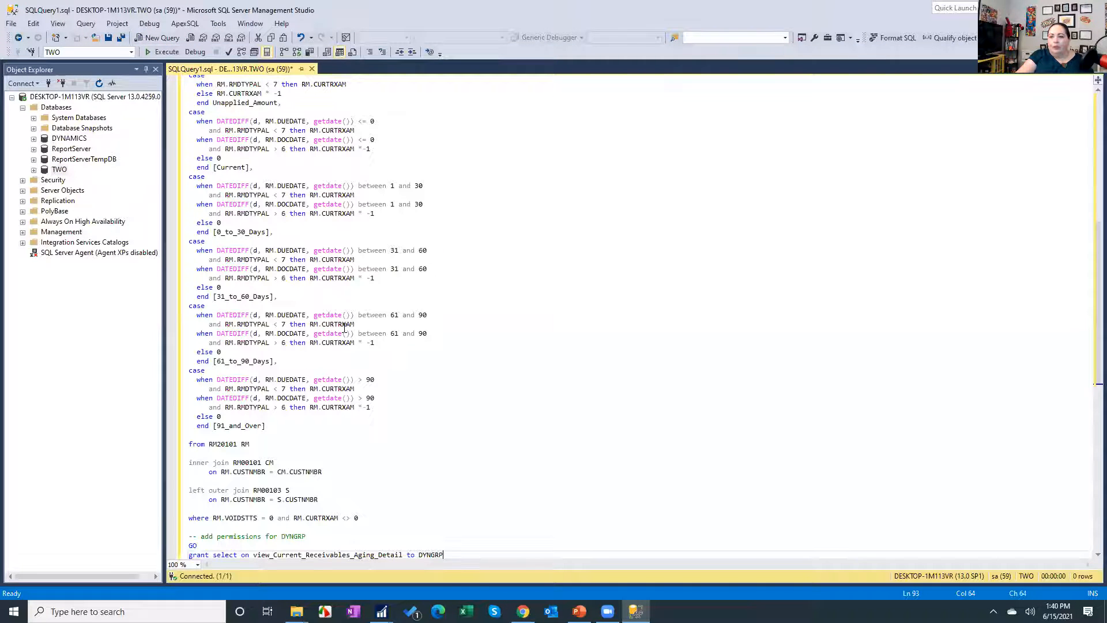
pyautogui.scroll(-4, 347, 469)
pyautogui.click(163, 52)
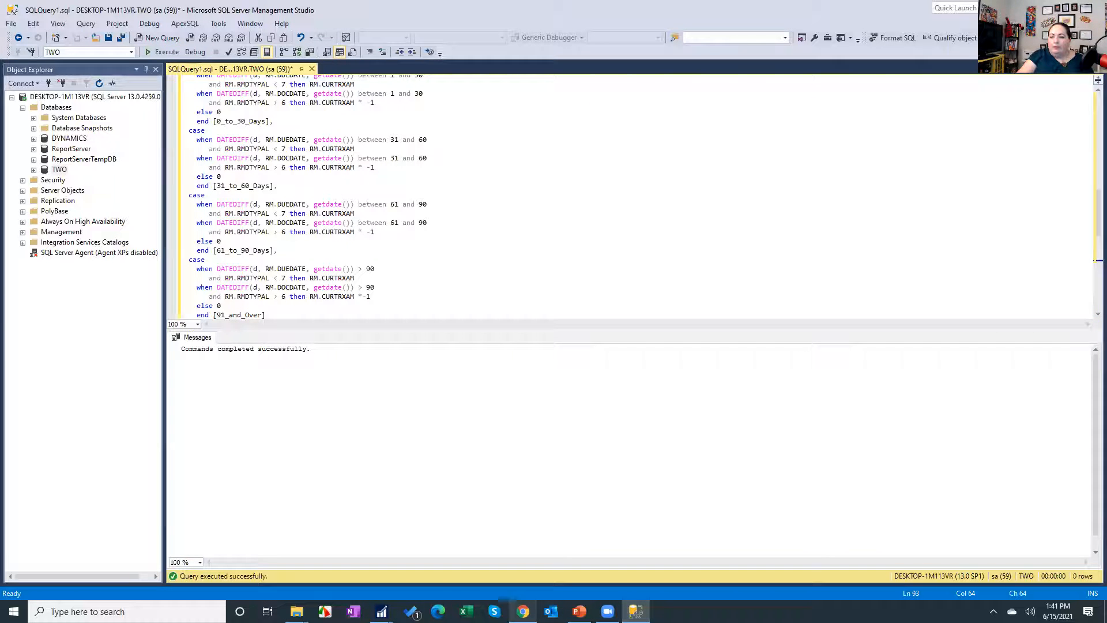
# Step: Switch to the Dynamics GP SmartList window and start a new SmartList Designer list in the Sales series
pyautogui.moveTo(382, 610)
pyautogui.click(419, 552)
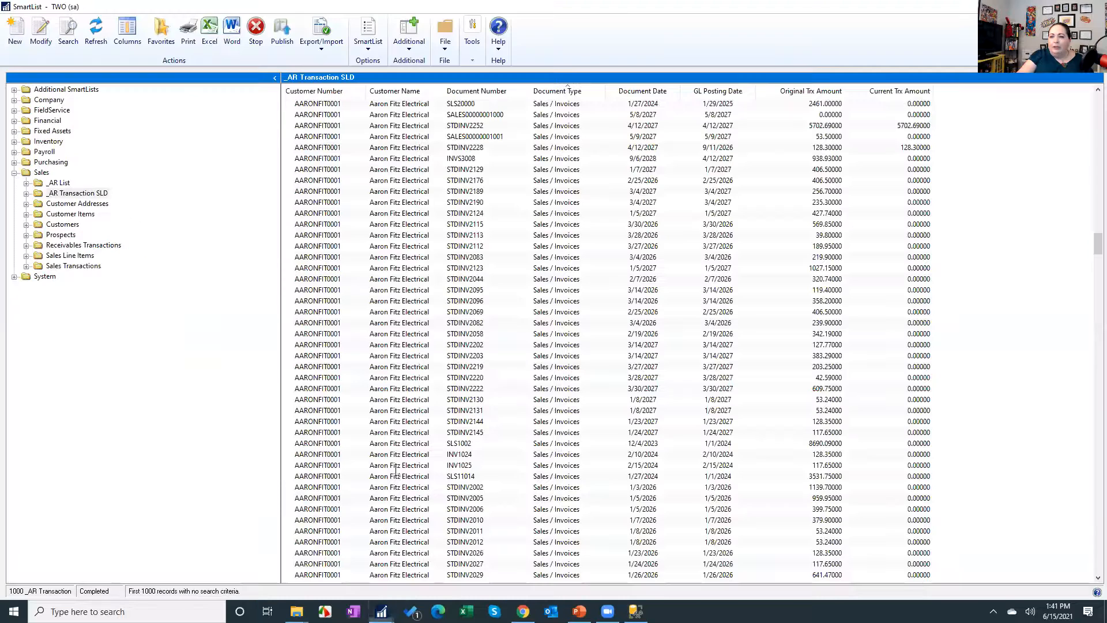
pyautogui.click(41, 172)
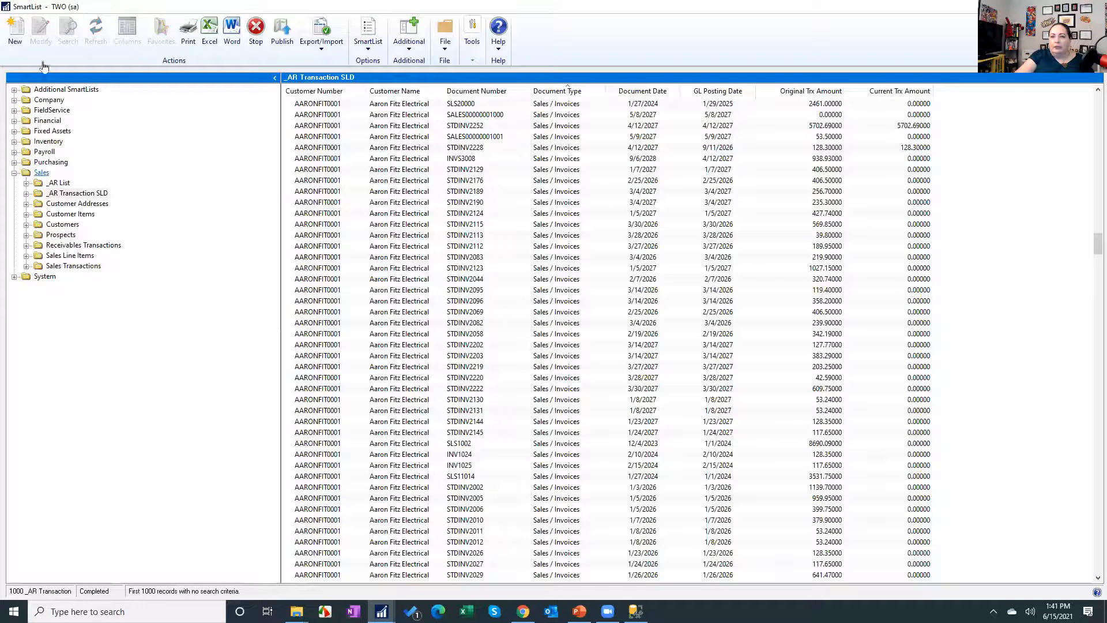
pyautogui.click(20, 39)
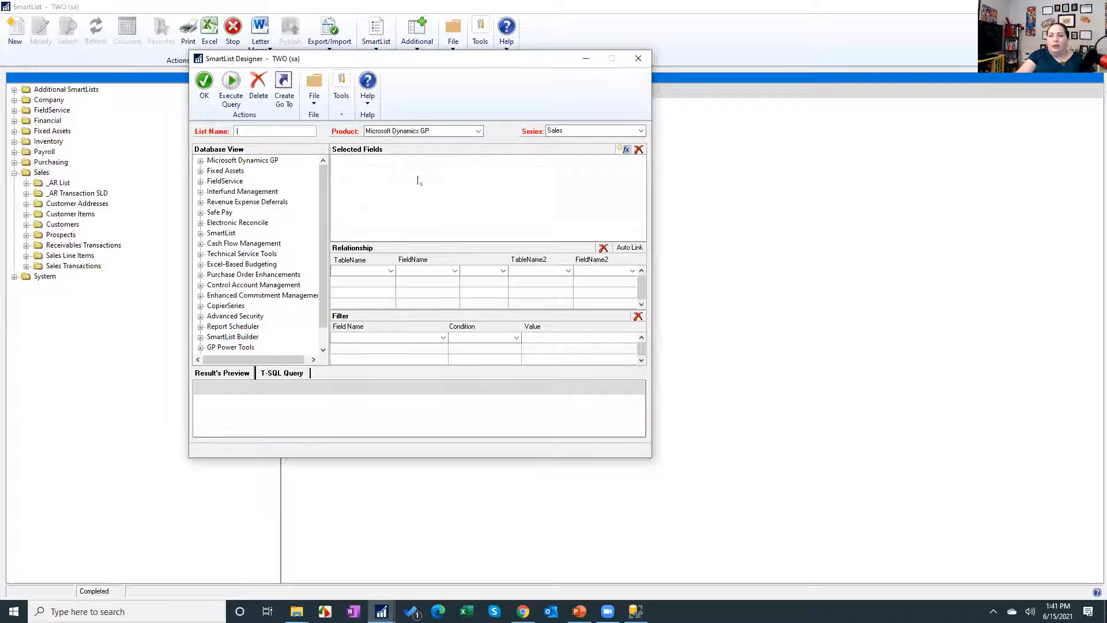
# Step: Expand Views and its Company group in the designer's database view
pyautogui.moveTo(324, 181); pyautogui.dragTo(321, 252)
pyautogui.click(200, 347)
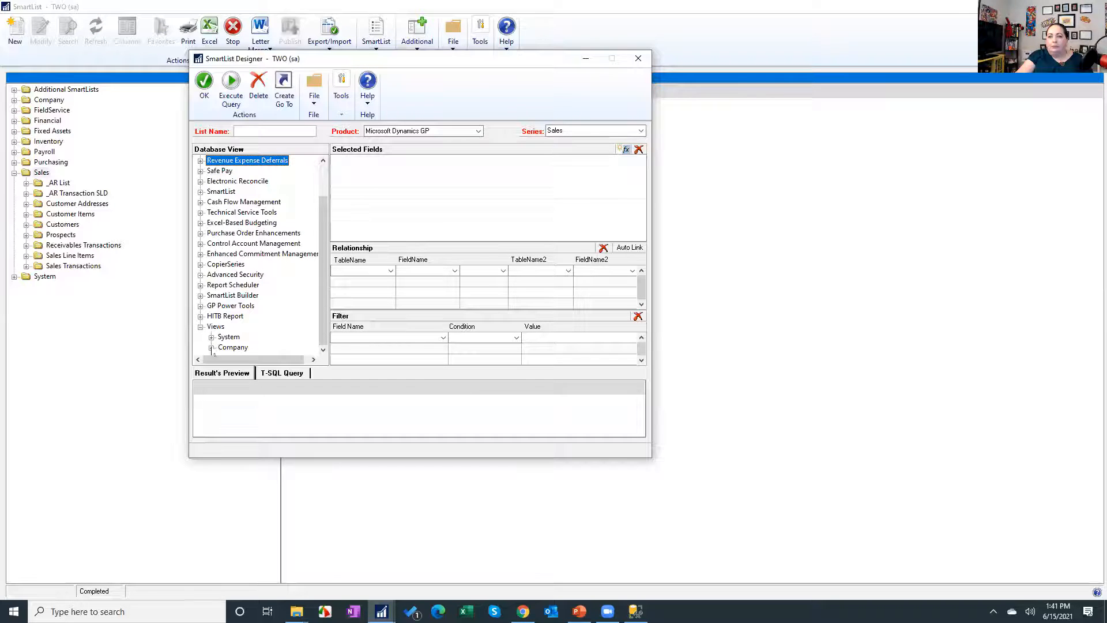
pyautogui.click(212, 348)
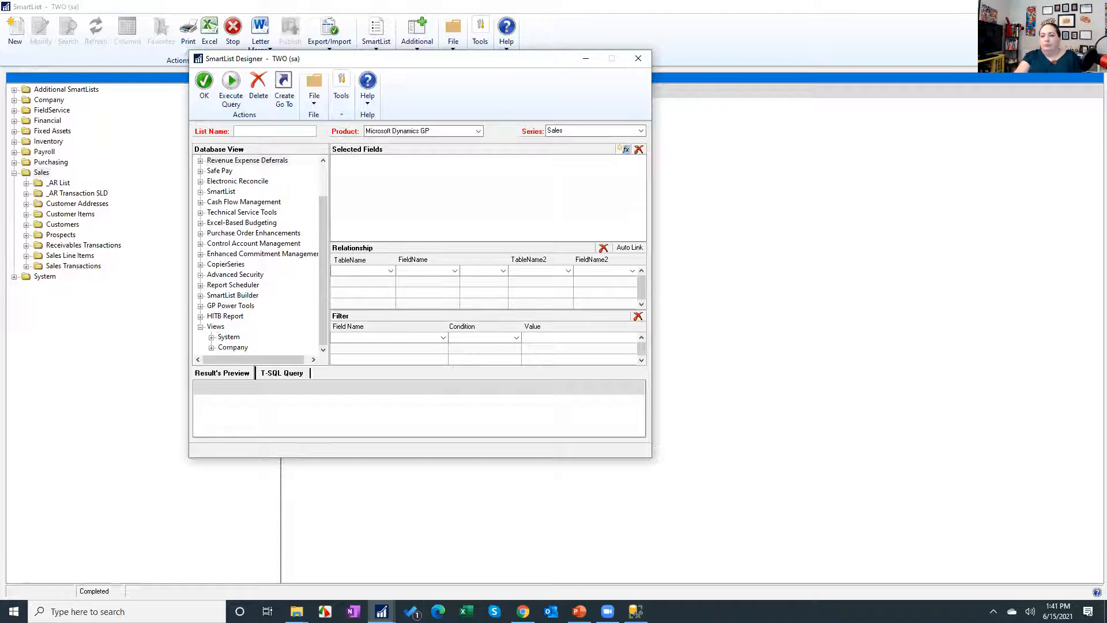
# Step: Switch to the PowerPoint slide show and advance from Connecting Tables to the Payables SQL Views page on the SQL Views slide
pyautogui.click(580, 611)
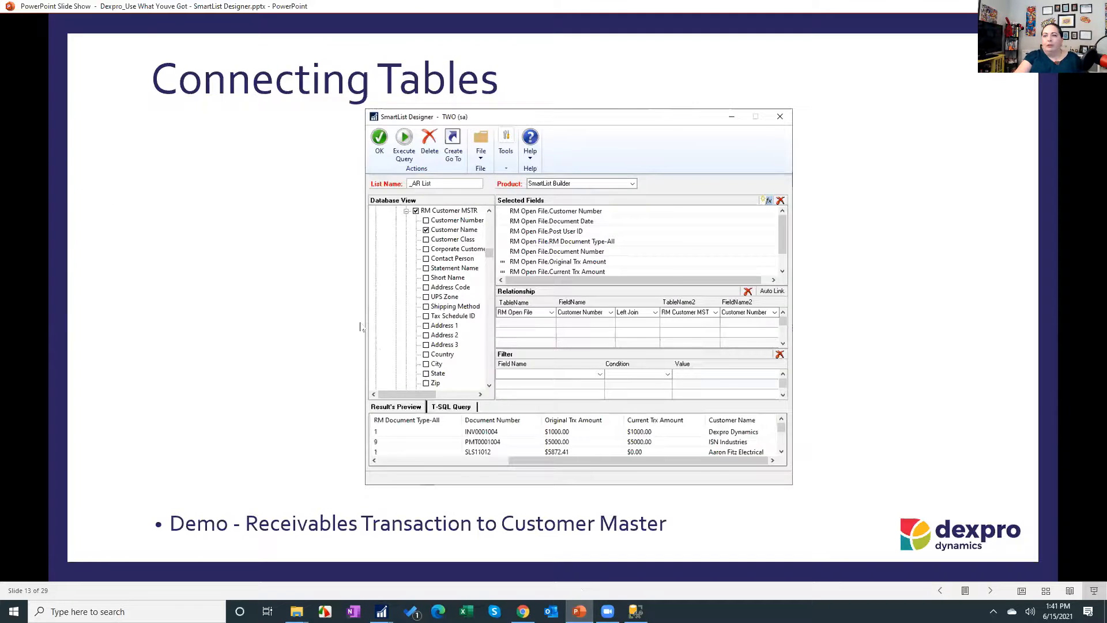
pyautogui.press('Right')
pyautogui.press('Right')
pyautogui.press('Right')
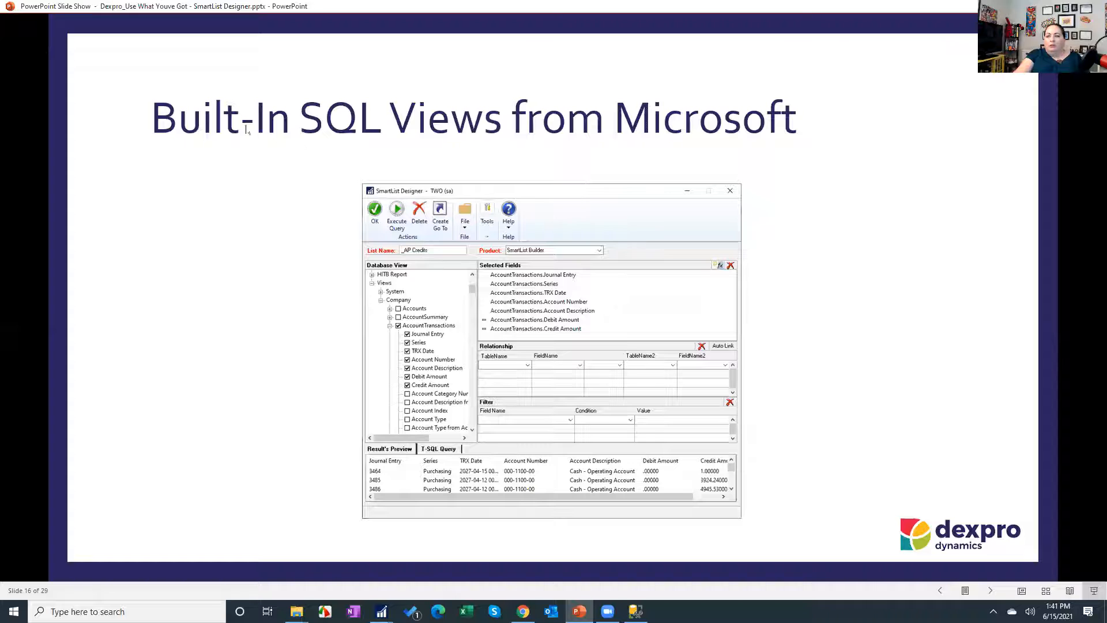
pyautogui.press('Right')
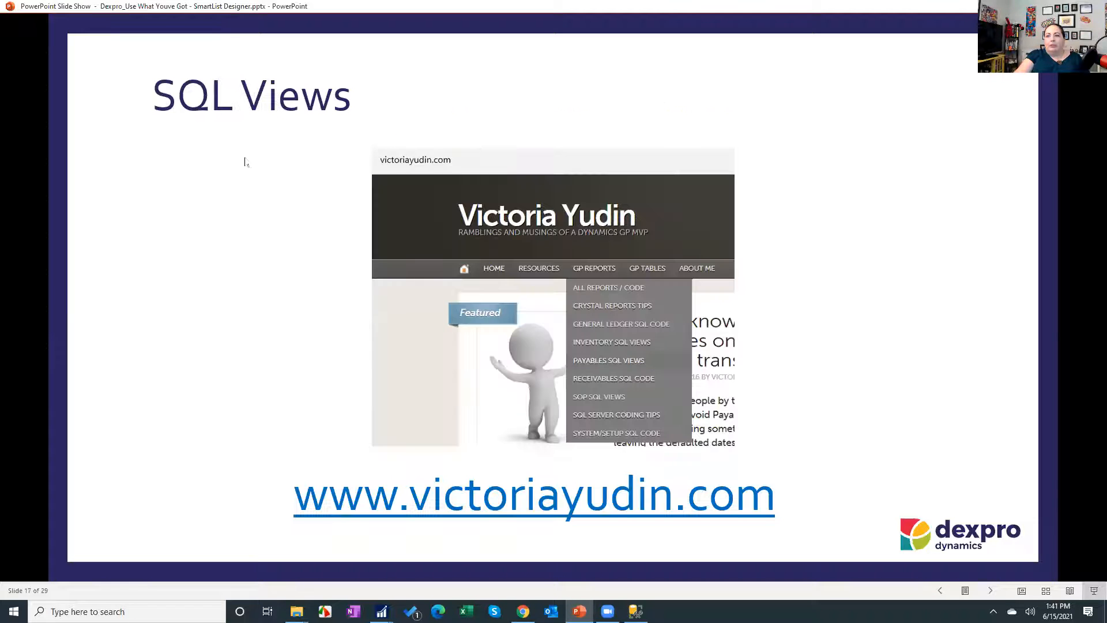
pyautogui.press('Right')
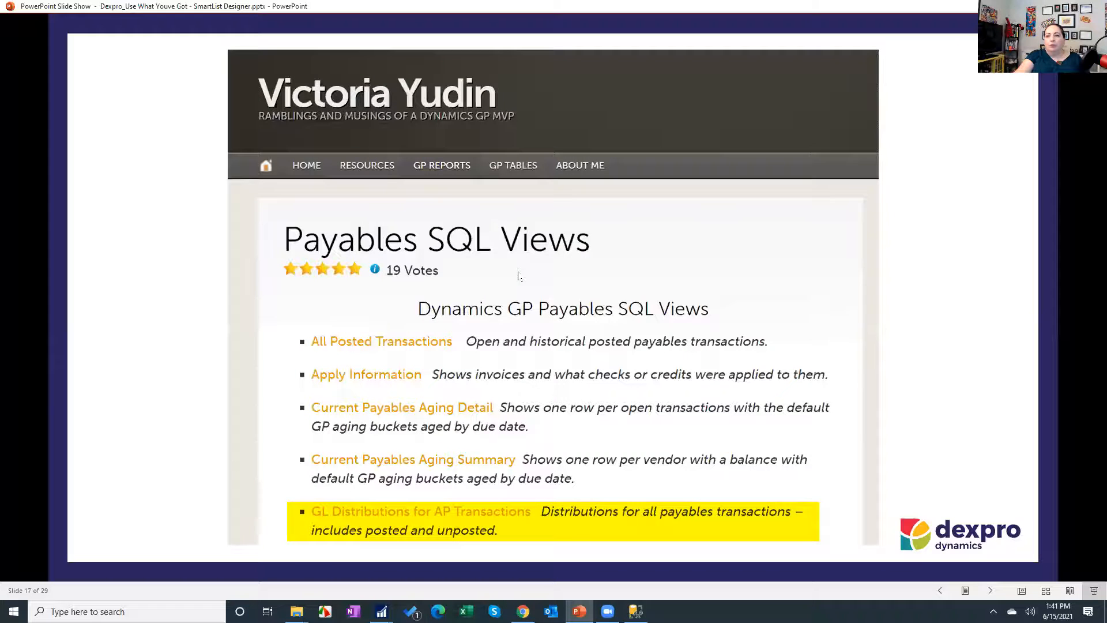
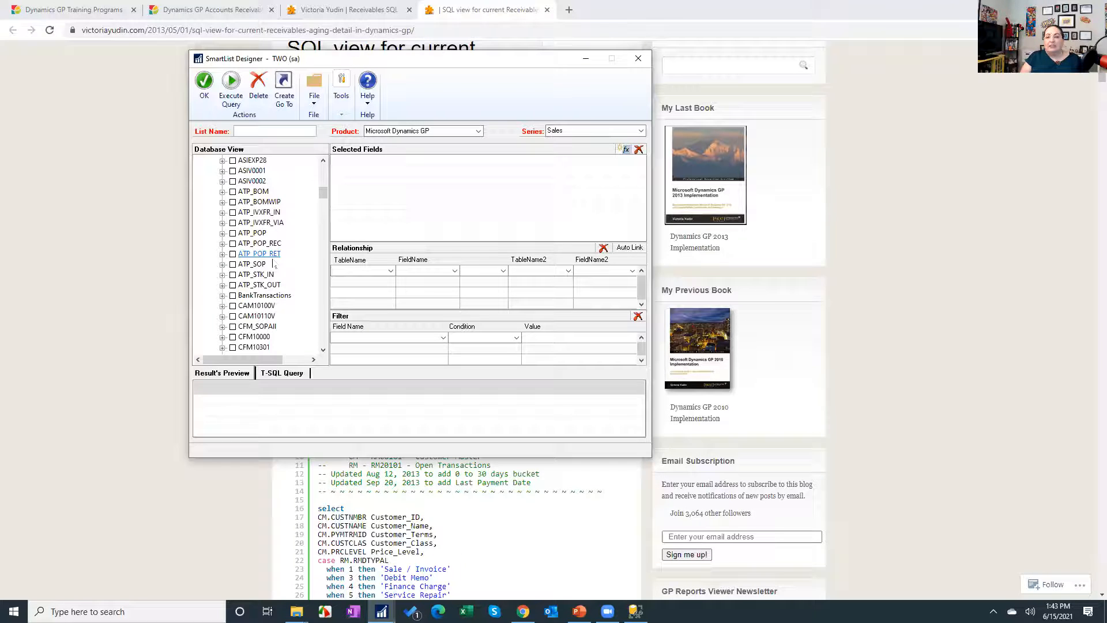
# Step: Add all fields of the company view view_Current_Receivables_Aging_Detail to the list and expand the view to review its fields
pyautogui.scroll(-15, 275, 263)
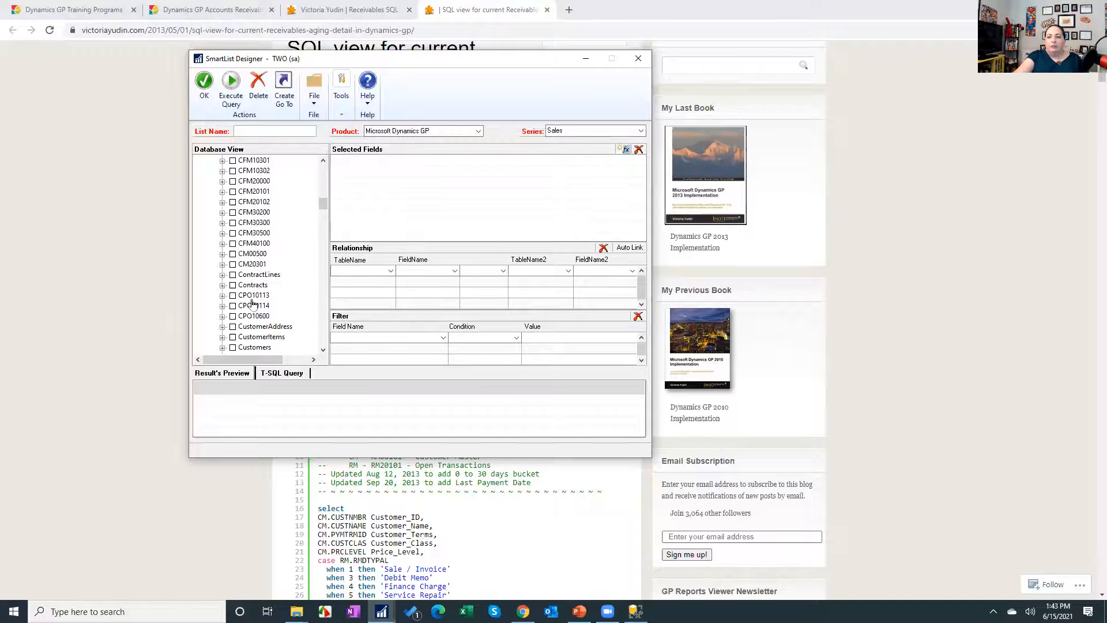
pyautogui.scroll(-10, 247, 317)
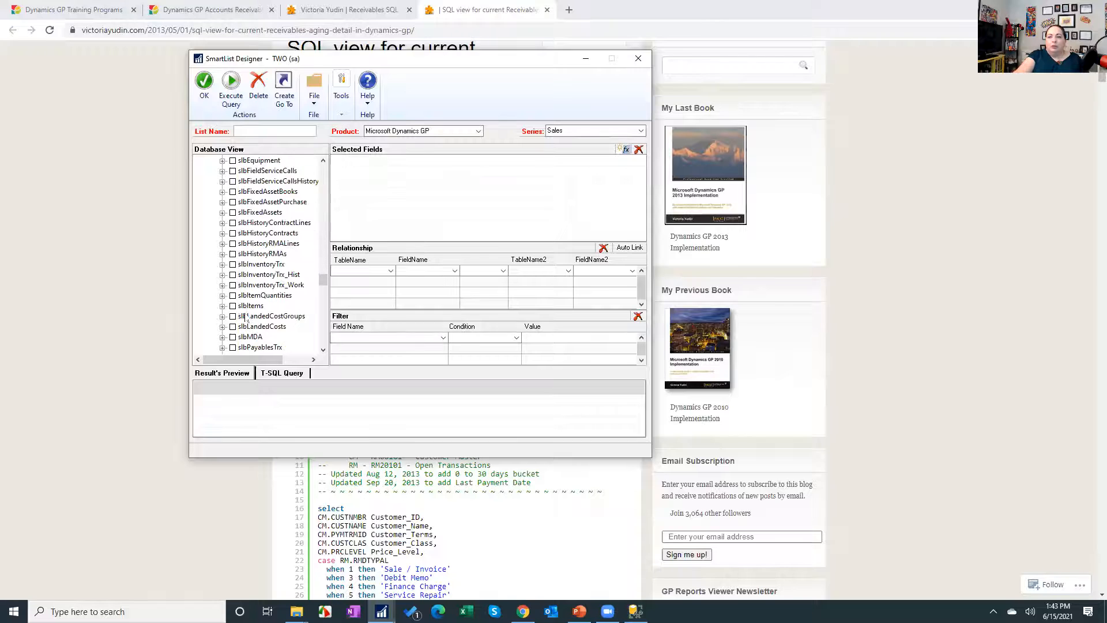
pyautogui.scroll(-10, 247, 309)
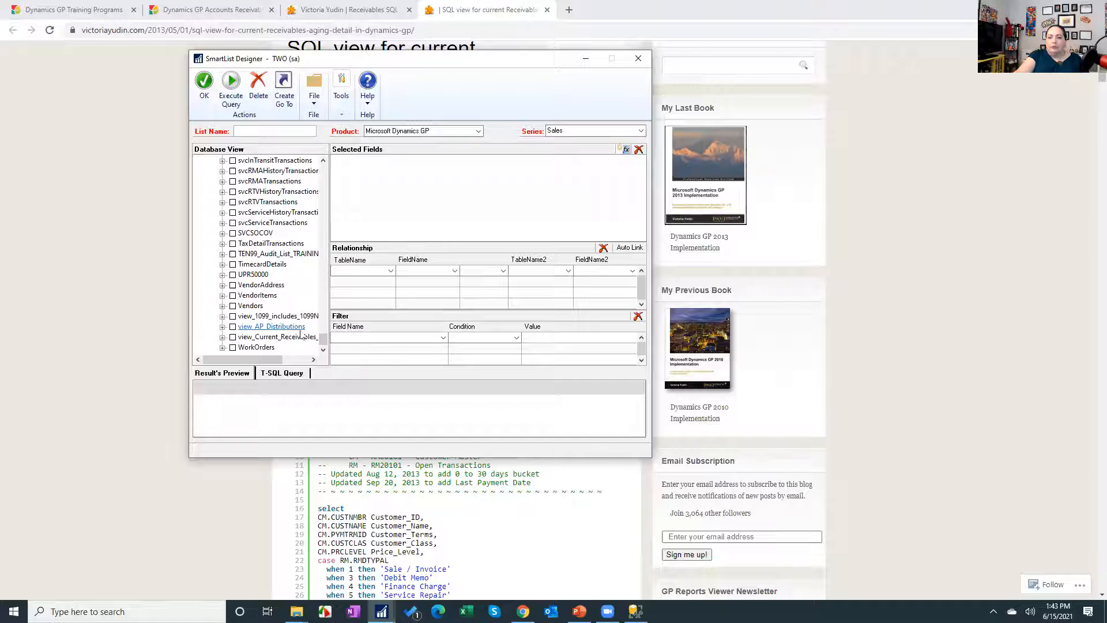
pyautogui.click(233, 338)
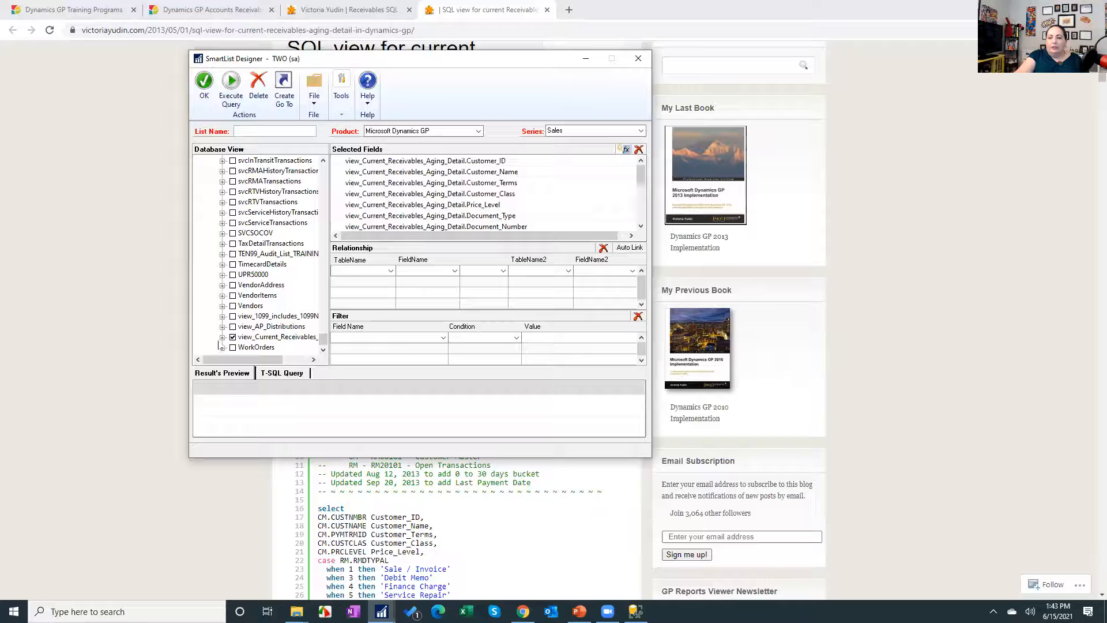
pyautogui.click(222, 337)
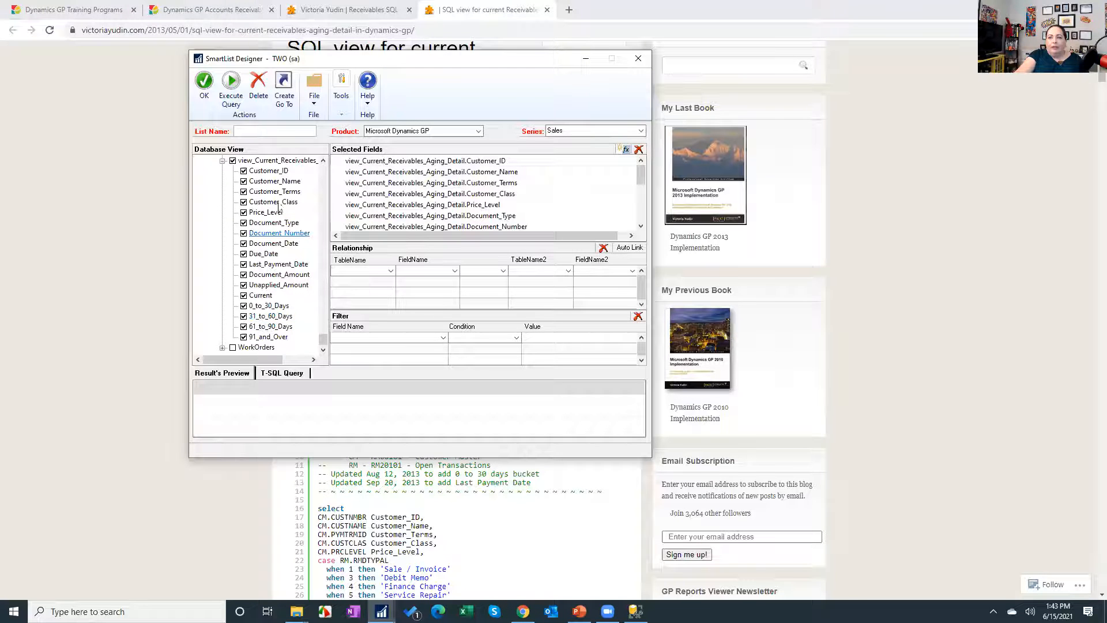
pyautogui.scroll(1, 276, 305)
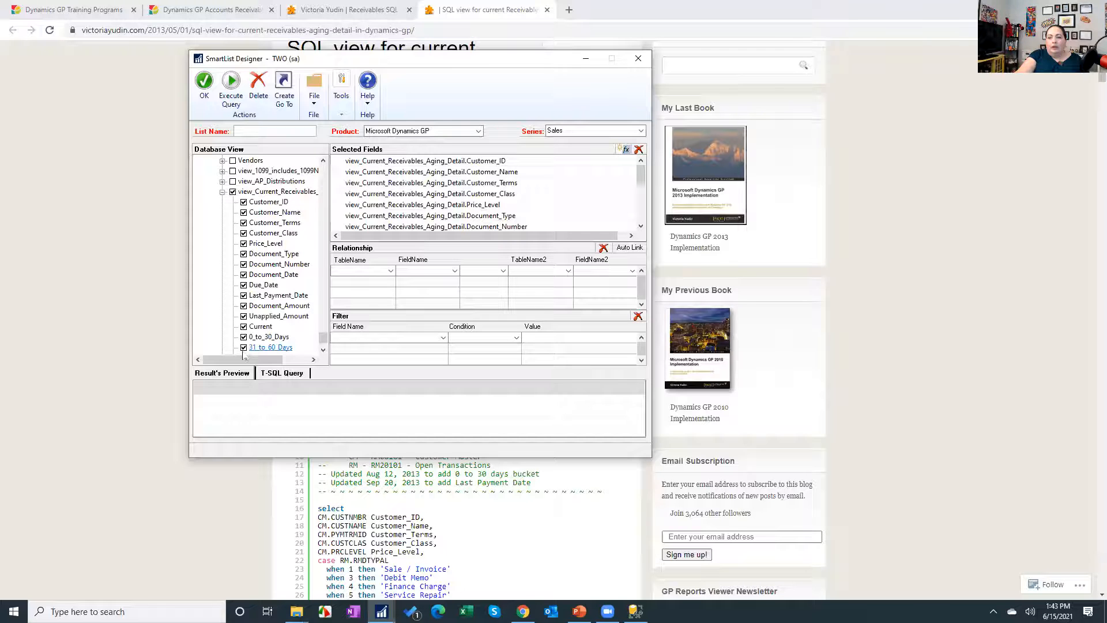
pyautogui.scroll(-1, 277, 318)
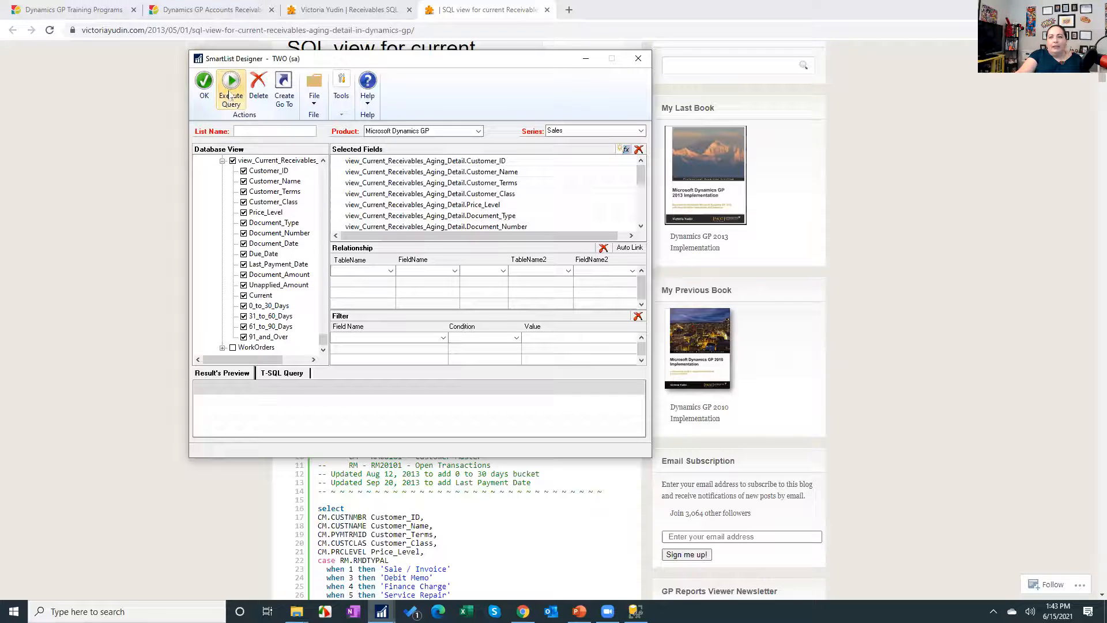
# Step: Name the new list _AR Aging SLD and save its definition
pyautogui.click(204, 84)
pyautogui.click(553, 339)
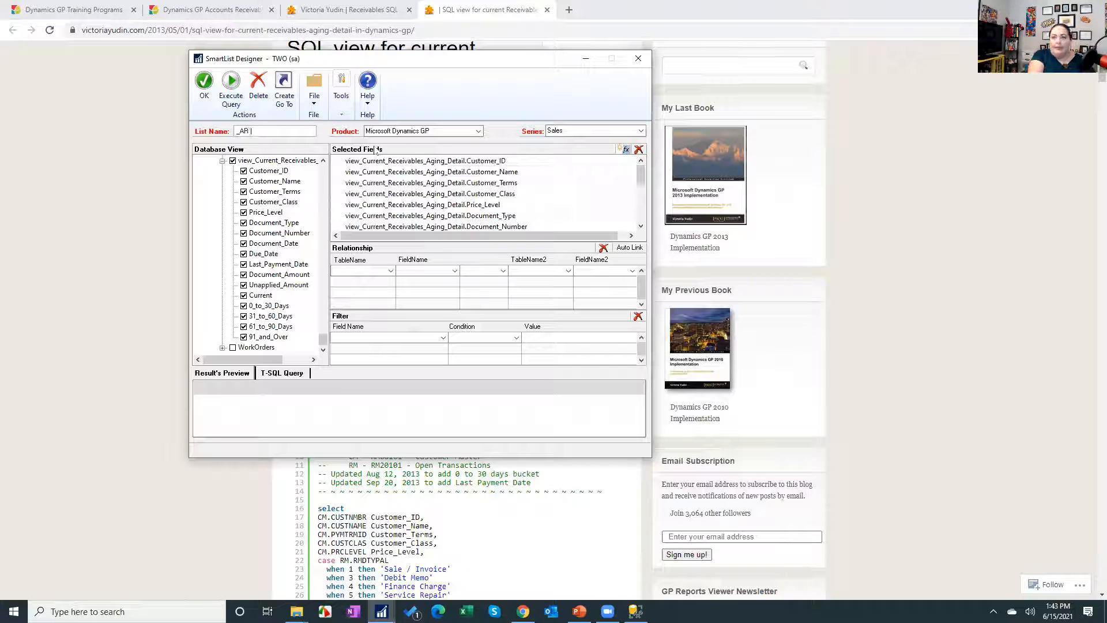
pyautogui.write('Aging SLD')
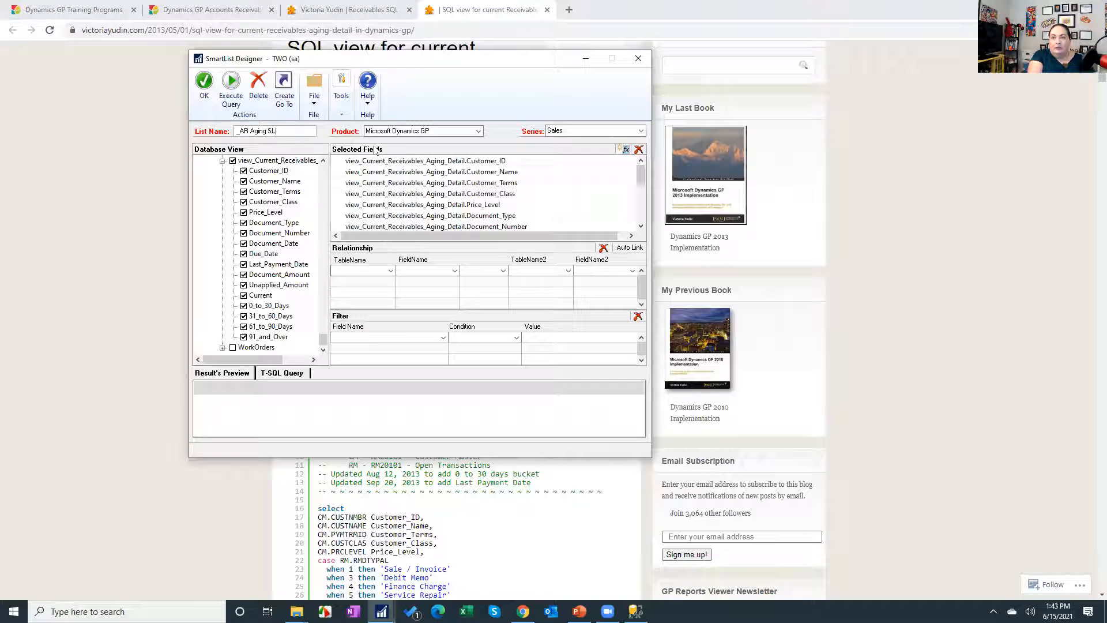
pyautogui.click(204, 92)
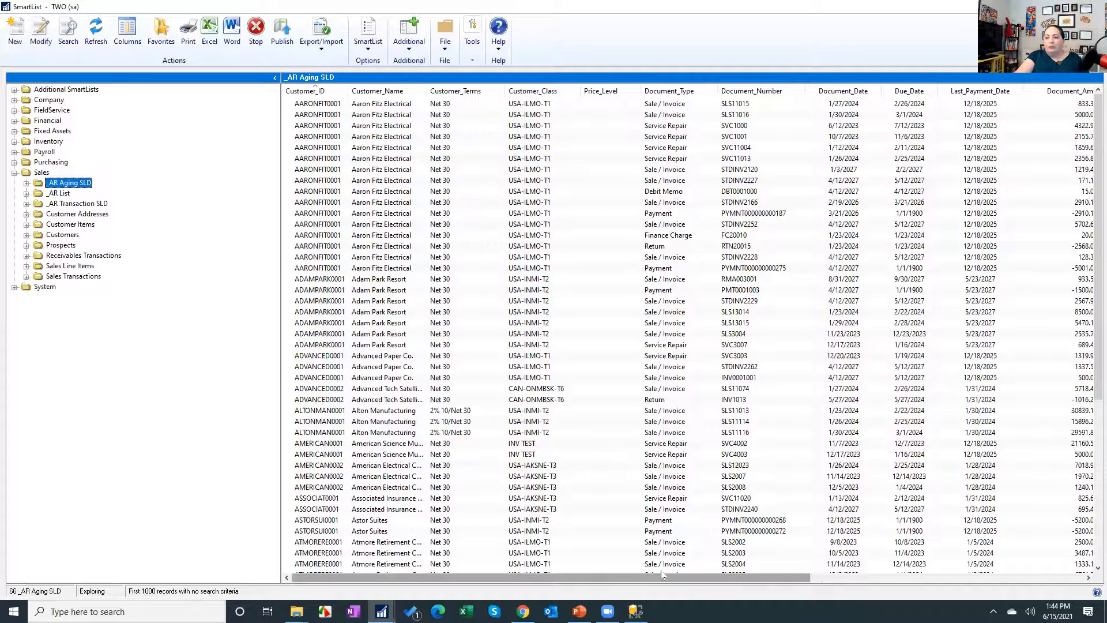
# Step: Examine the aging bucket columns of the _AR Aging SLD results, sort by Unapplied_Amount, and select the first payment
pyautogui.moveTo(664, 576); pyautogui.dragTo(832, 574)
pyautogui.click(832, 576)
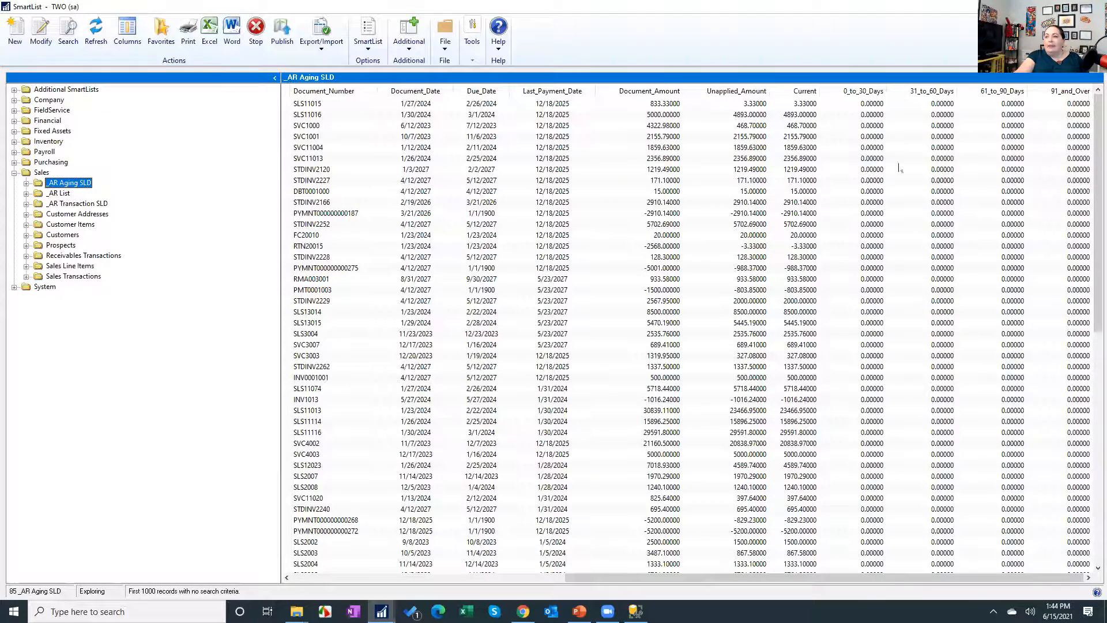
pyautogui.click(757, 92)
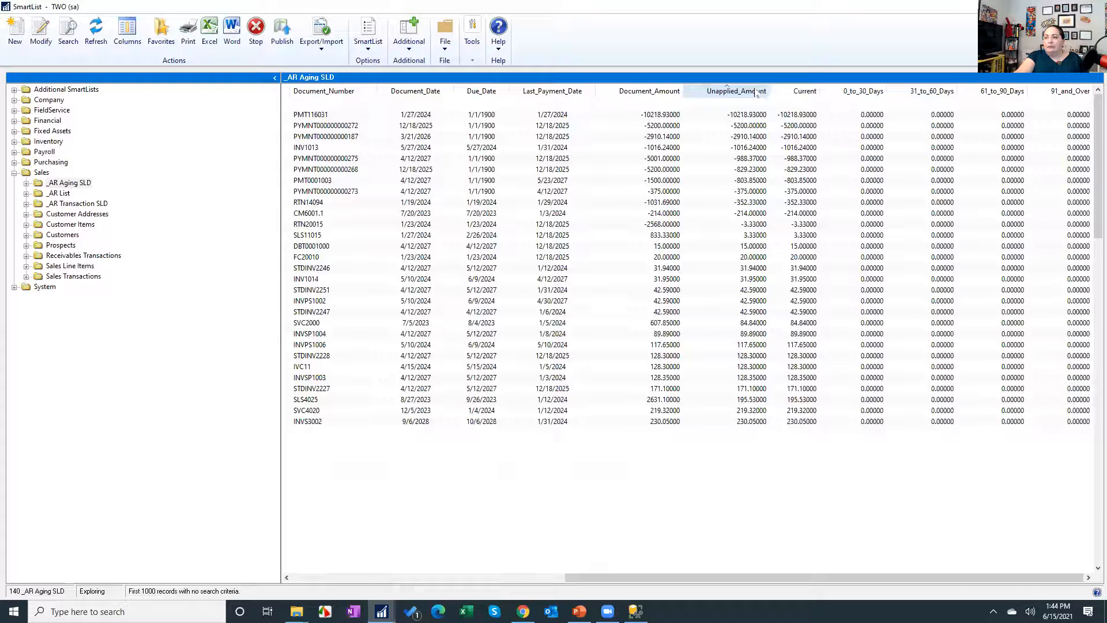
pyautogui.click(737, 116)
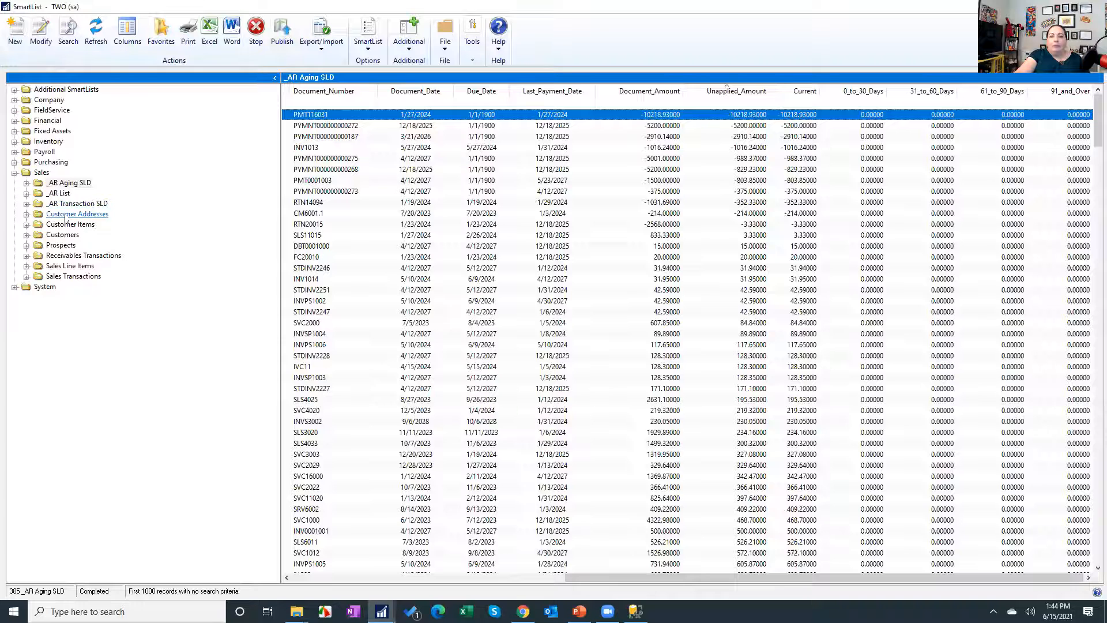
# Step: View the *Max Writeoff Settings favorite under Customers, and return to the _AR Aging SLD list
pyautogui.click(26, 234)
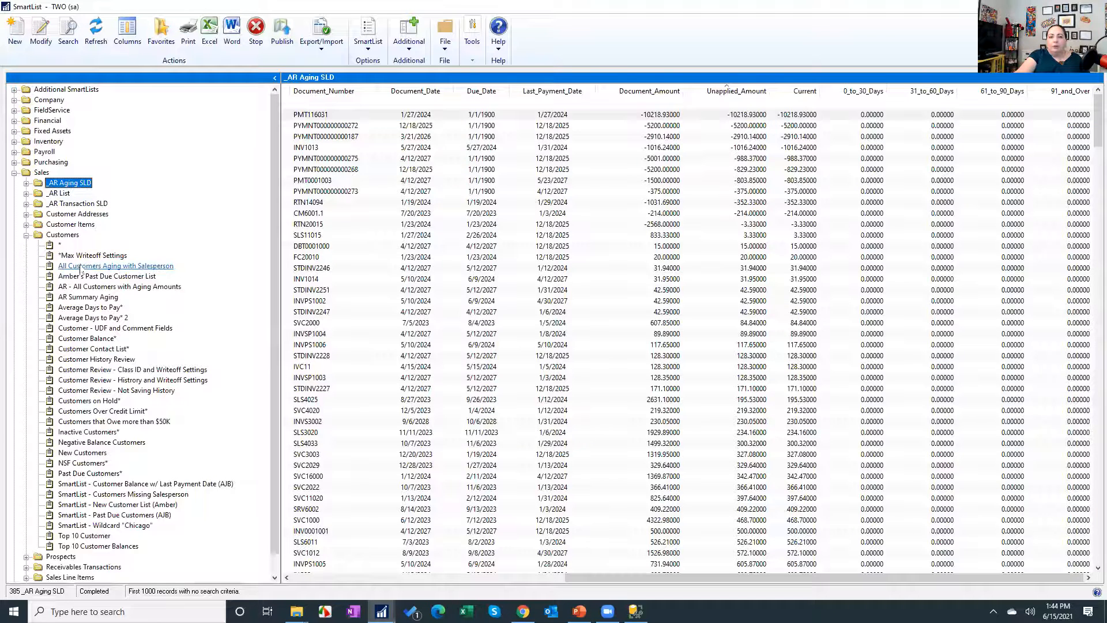
pyautogui.click(94, 257)
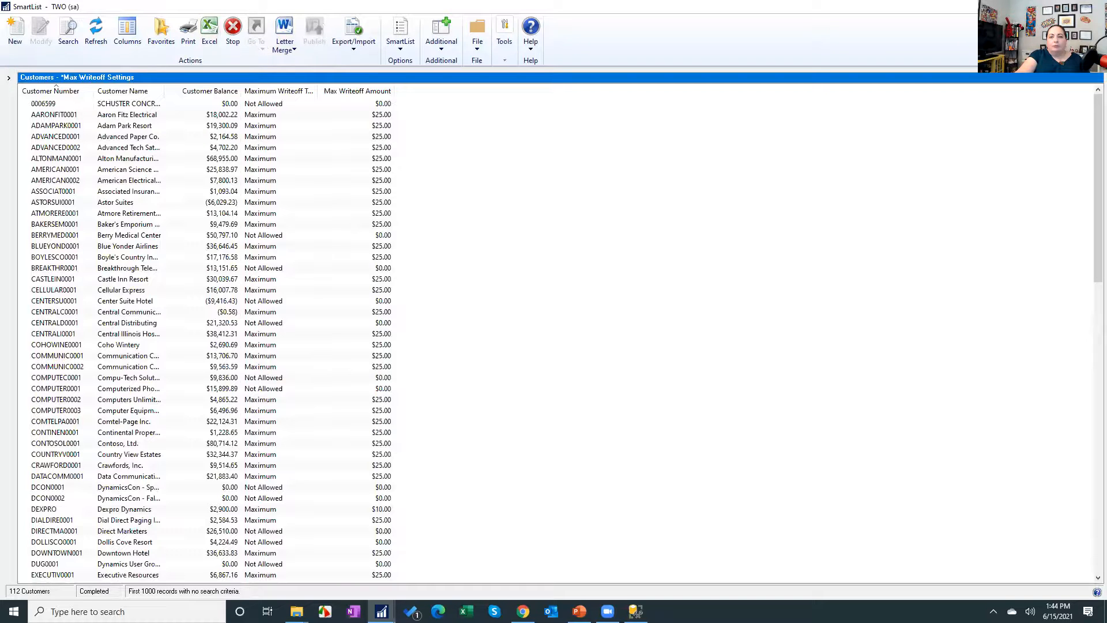
pyautogui.click(10, 78)
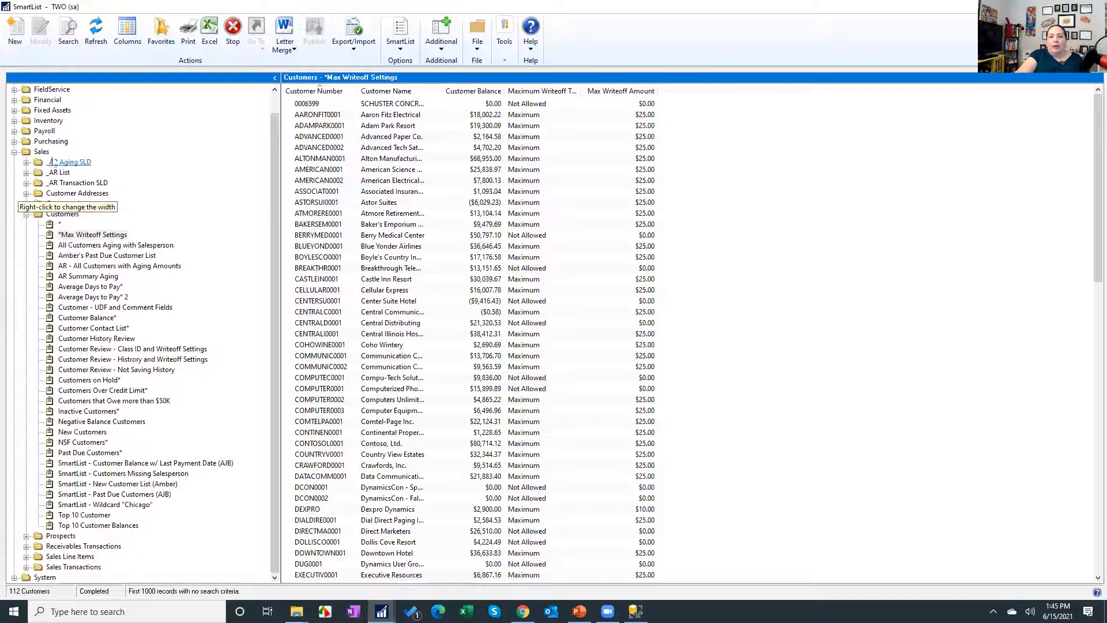
pyautogui.click(70, 163)
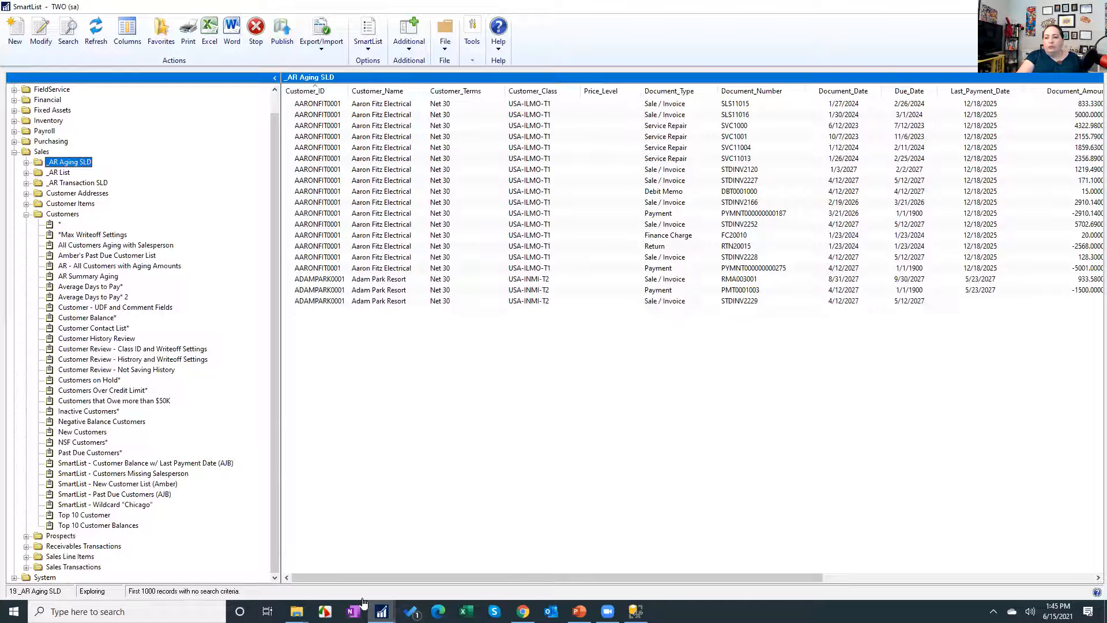
# Step: Switch to the main Microsoft Dynamics GP window and open Reporting Tools Setup from the Administration system setup
pyautogui.moveTo(382, 611)
pyautogui.click(314, 560)
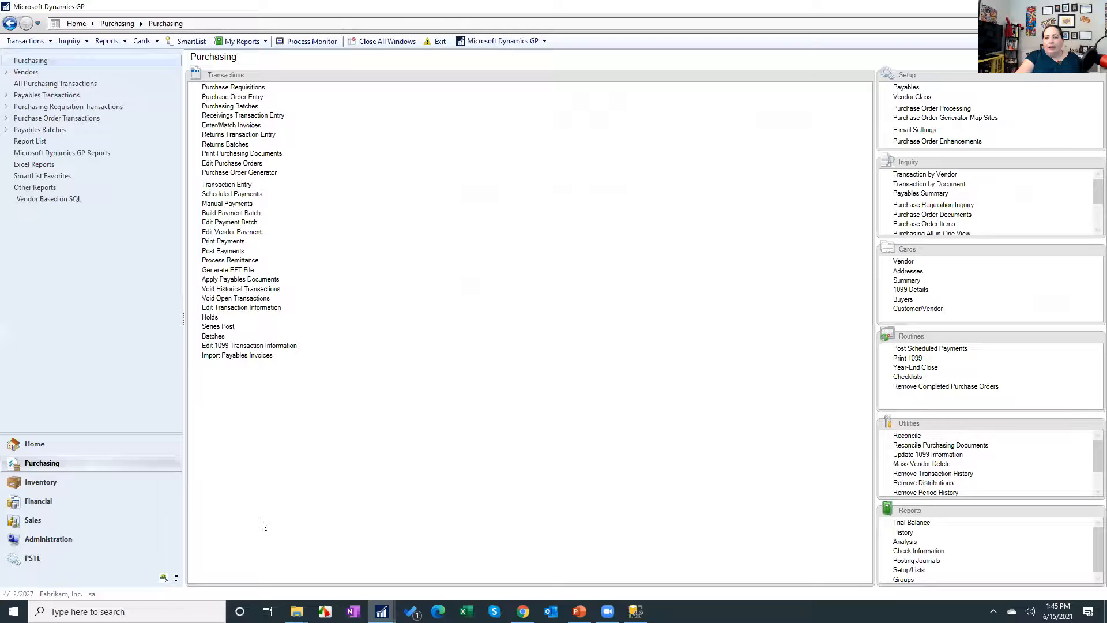
pyautogui.click(48, 538)
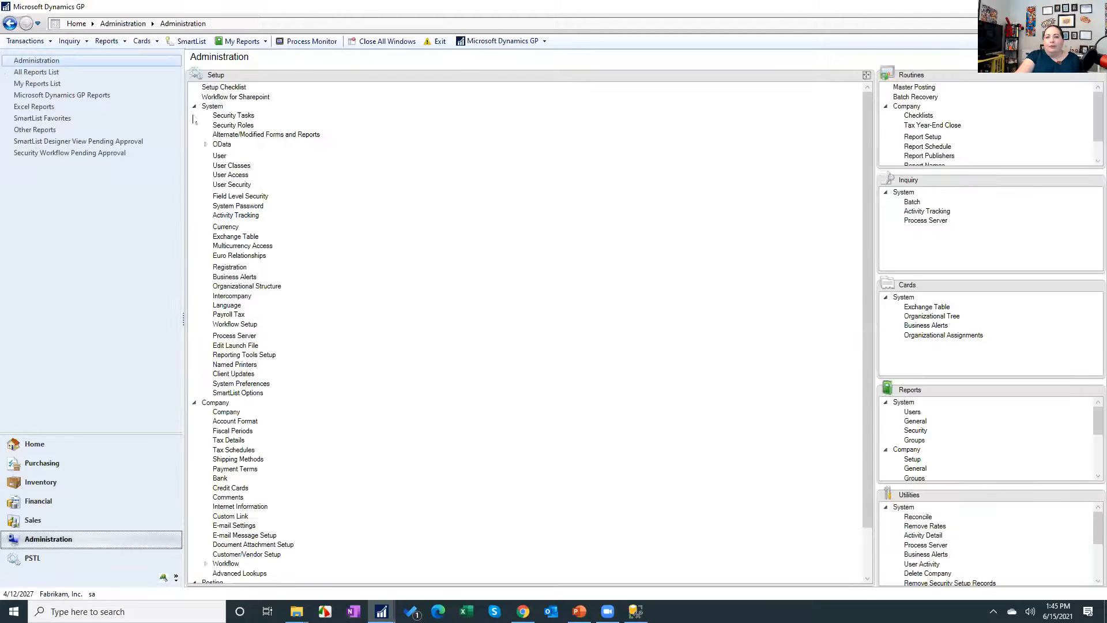
pyautogui.click(194, 107)
pyautogui.click(194, 106)
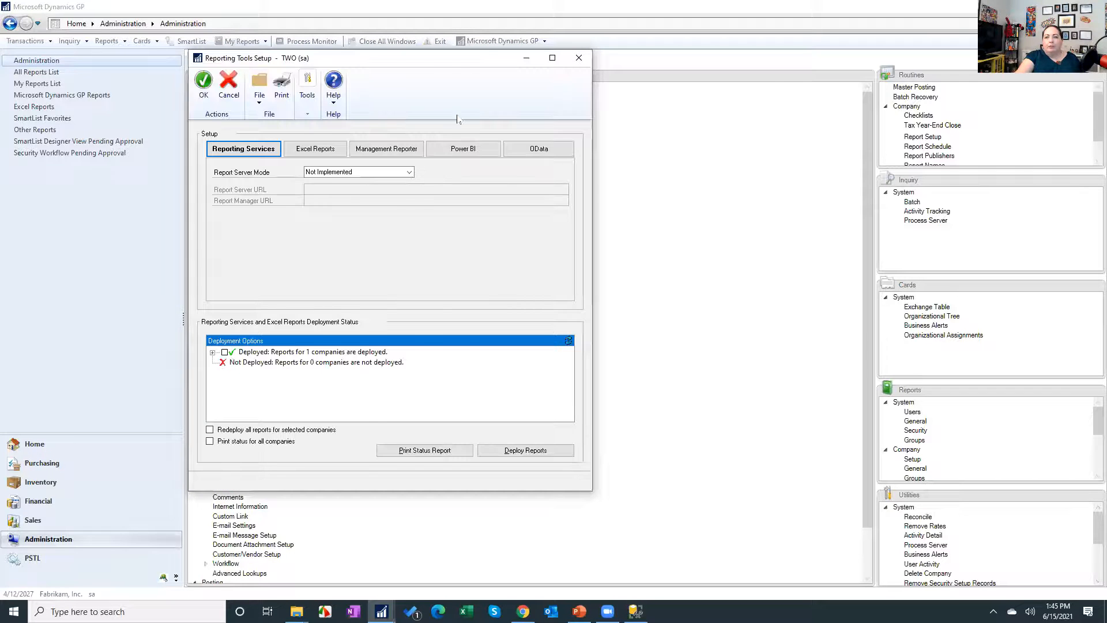
# Step: Review the Excel Reports directories and the Reporting Services mode in Reporting Tools Setup, and close the window
pyautogui.moveTo(306, 62); pyautogui.dragTo(478, 72)
pyautogui.click(487, 159)
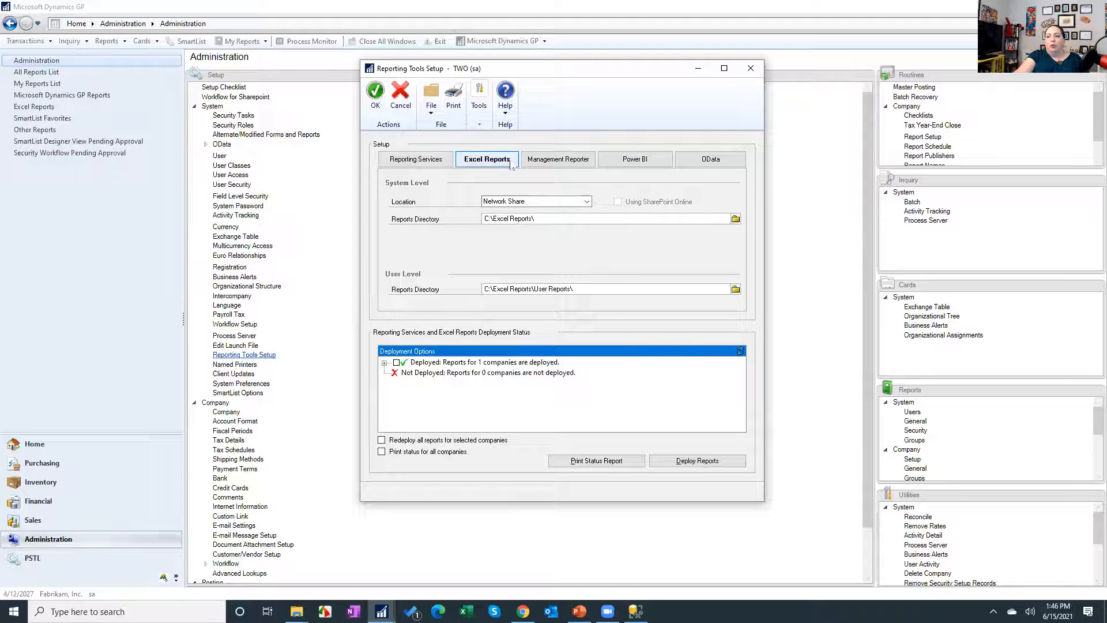
pyautogui.click(402, 165)
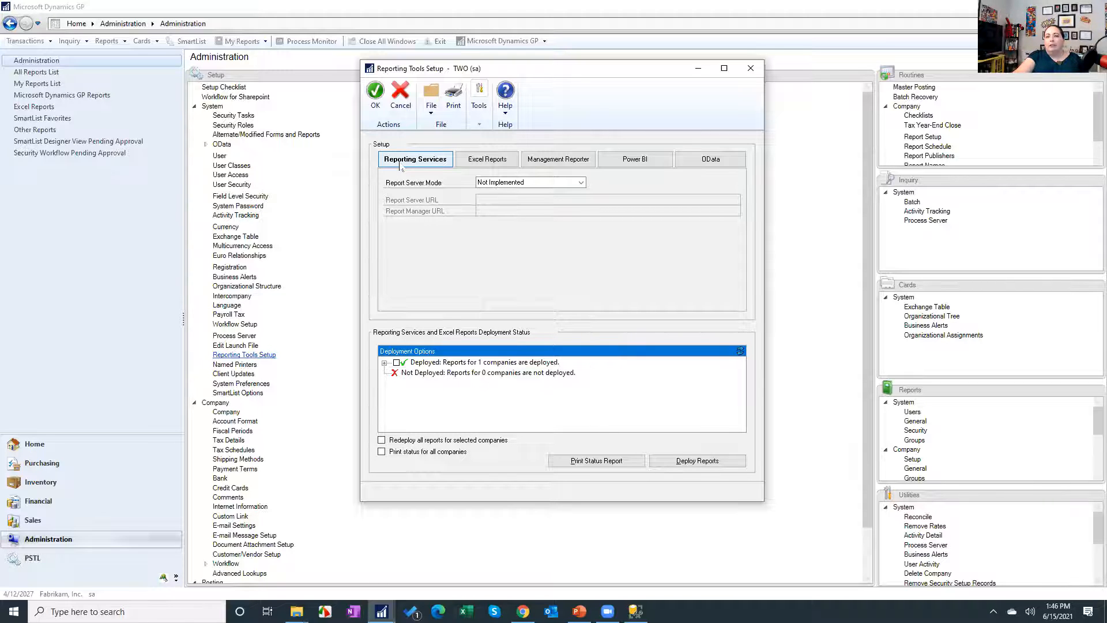
pyautogui.click(479, 165)
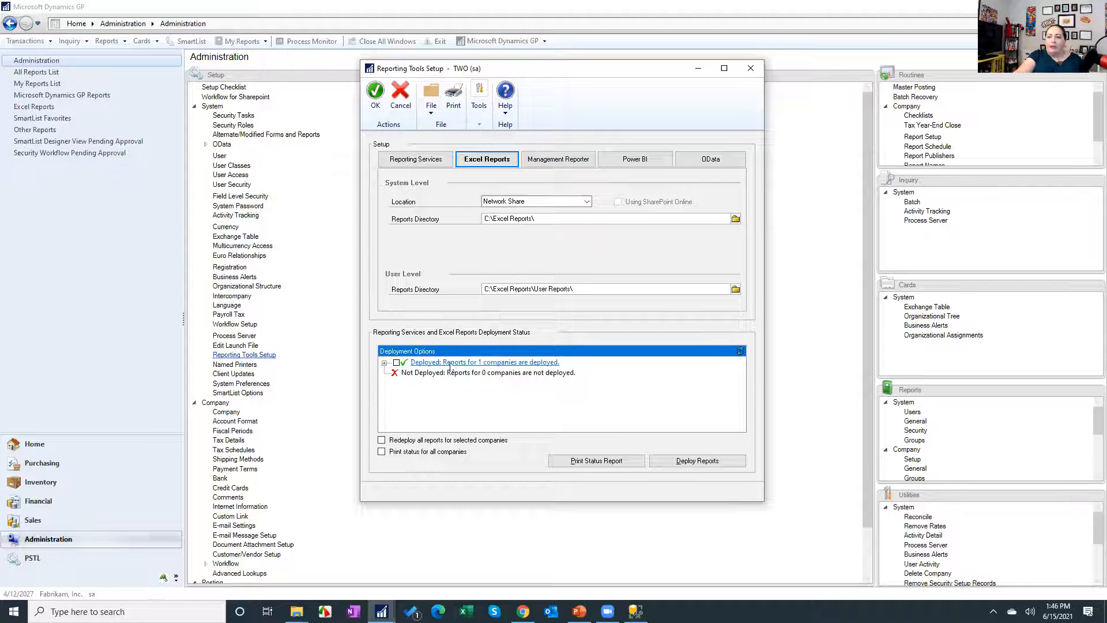
pyautogui.click(750, 68)
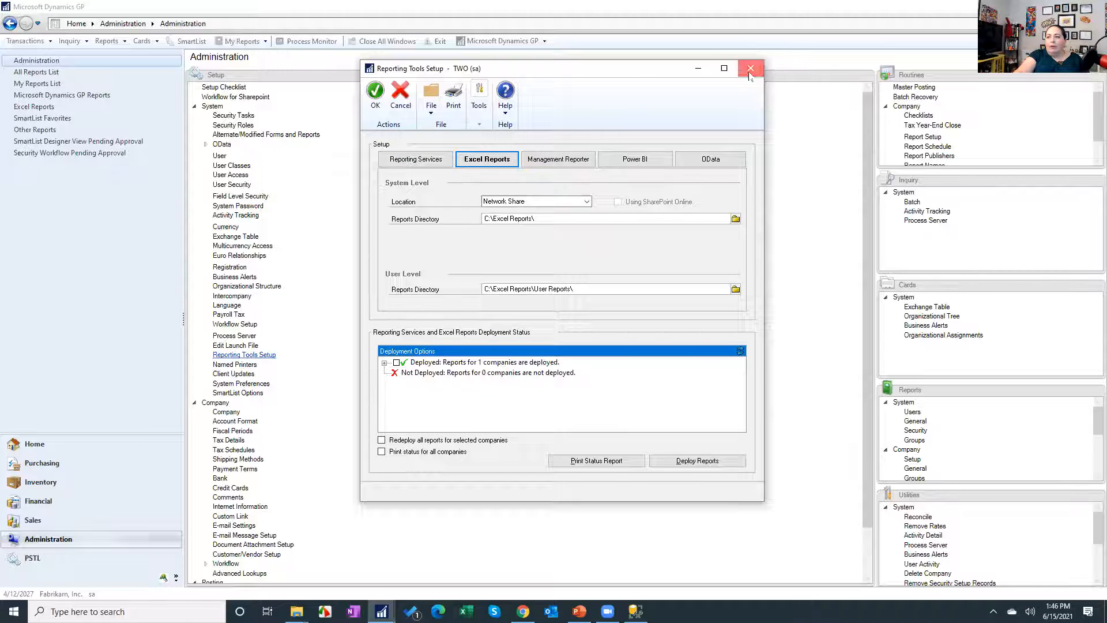
# Step: Return to SmartList and publish the _AR Aging SLD list as an Excel report
pyautogui.click(382, 611)
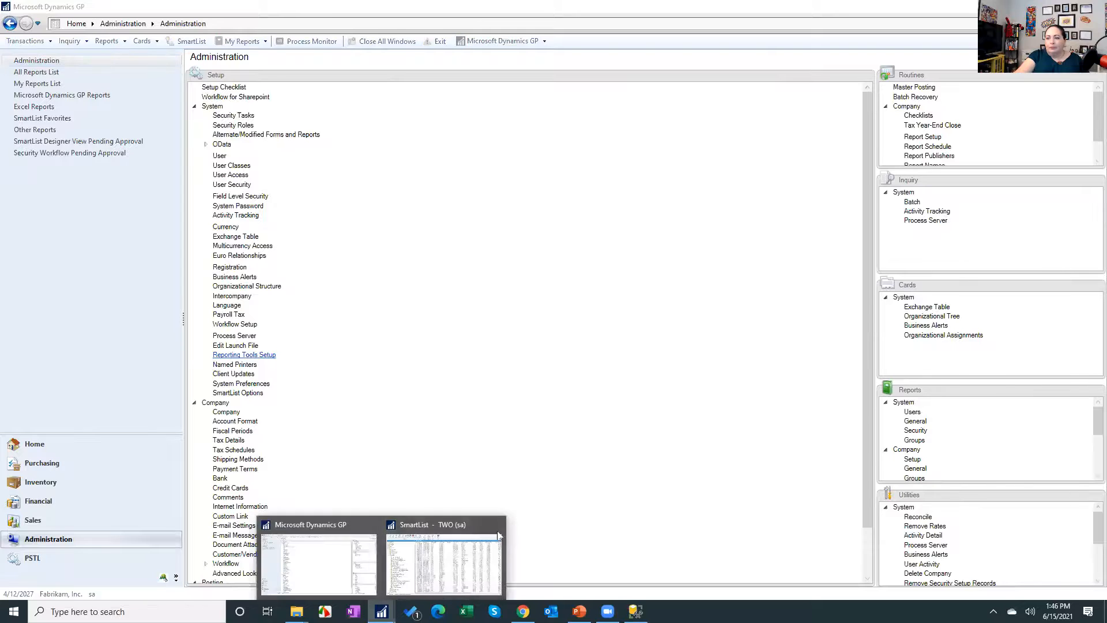
pyautogui.click(472, 559)
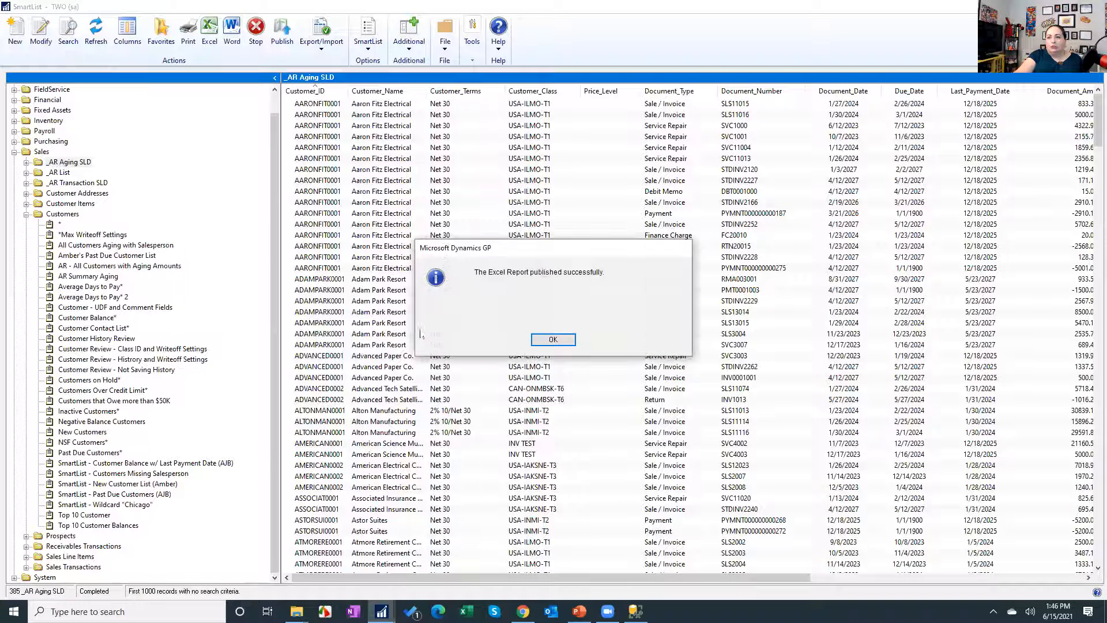
pyautogui.click(553, 340)
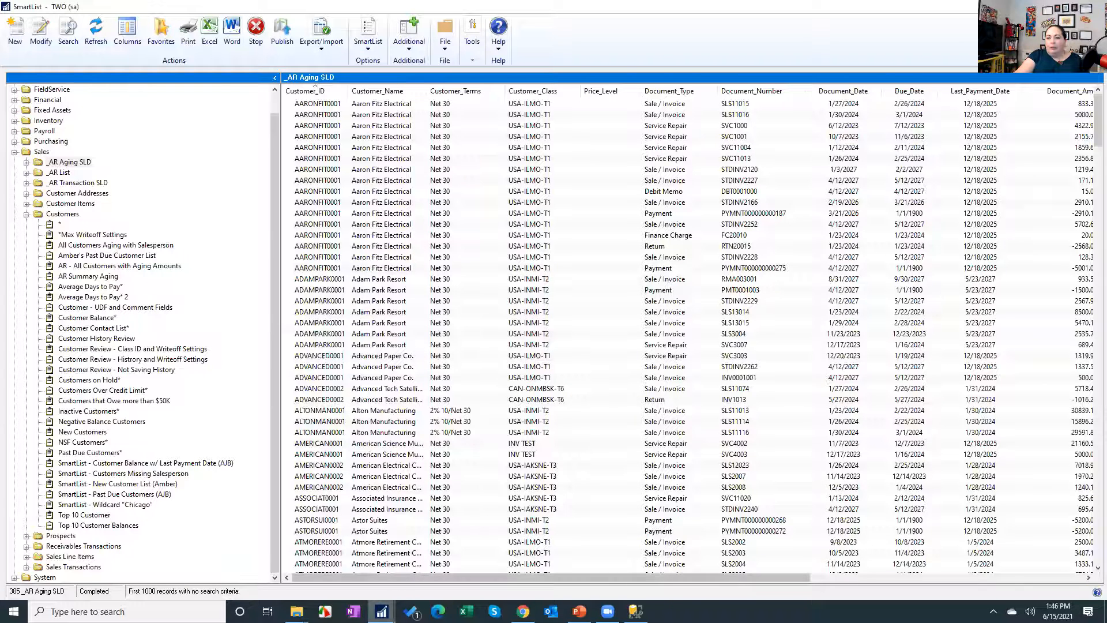
# Step: Switch to the main Microsoft Dynamics GP window and display the Excel Reports list of the Sales area
pyautogui.moveTo(384, 610)
pyautogui.click(297, 552)
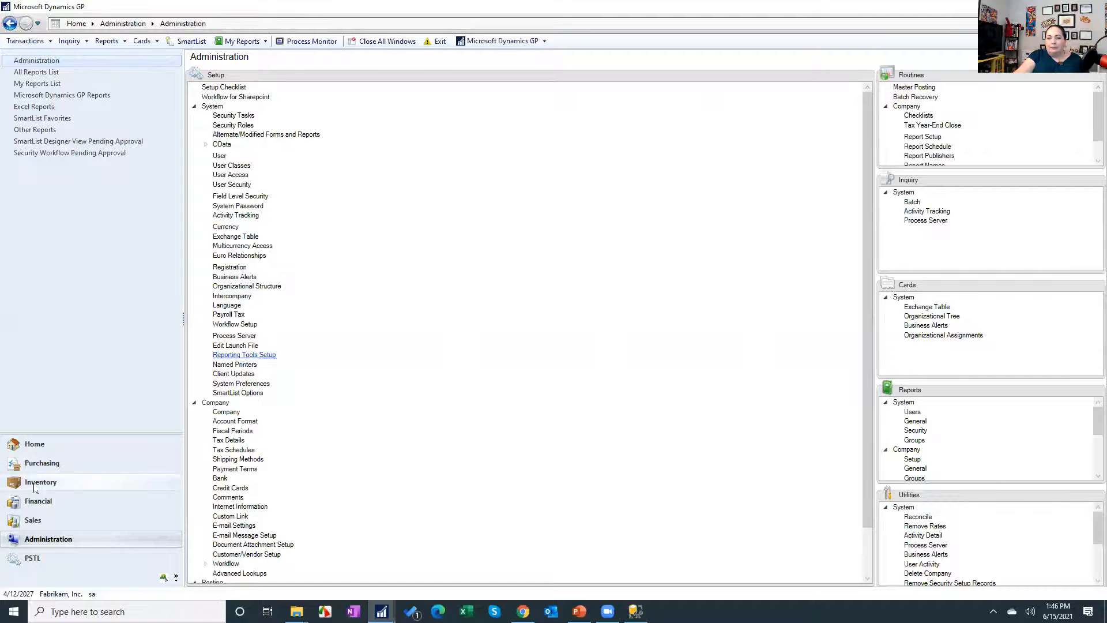
pyautogui.click(40, 520)
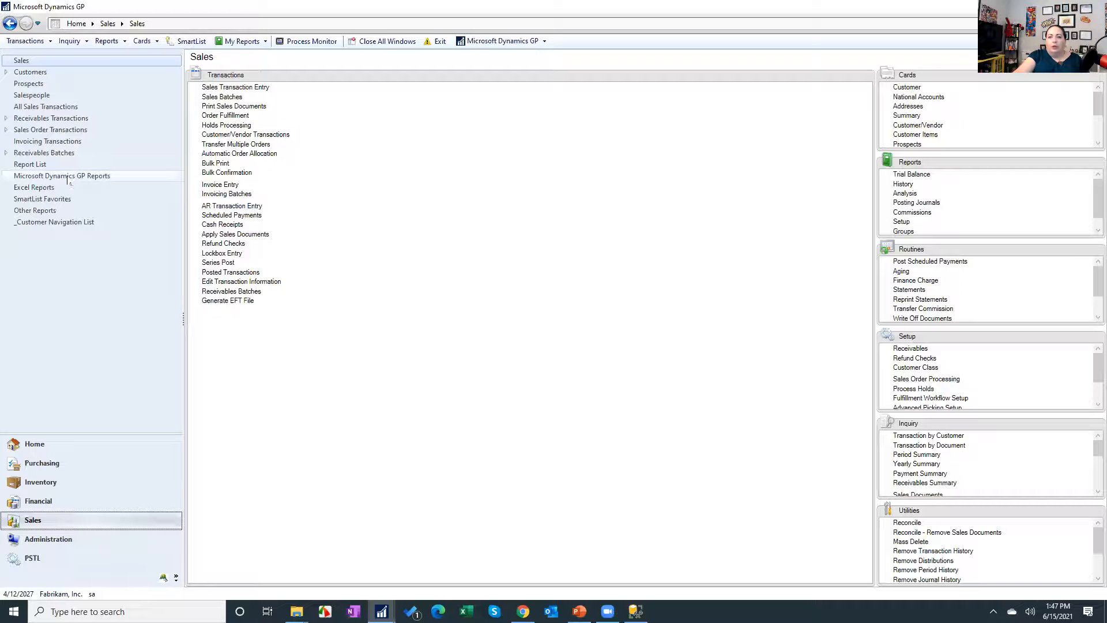
pyautogui.click(34, 187)
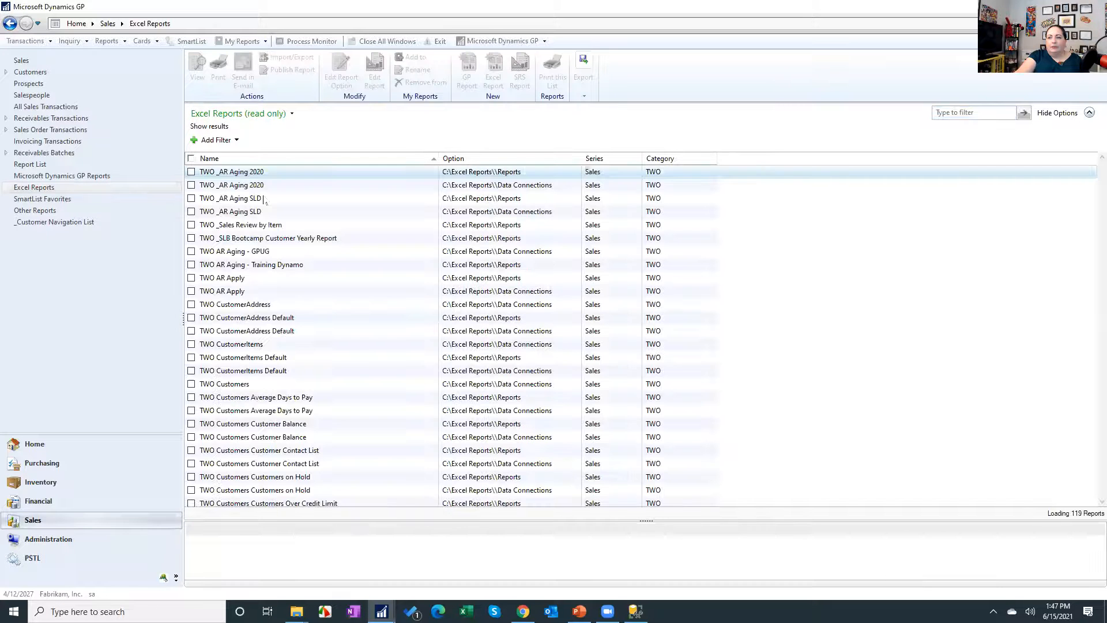
# Step: Open the TWO _AR Aging SLD report in Excel full screen, enable its external data connections and look through the rows
pyautogui.click(253, 199)
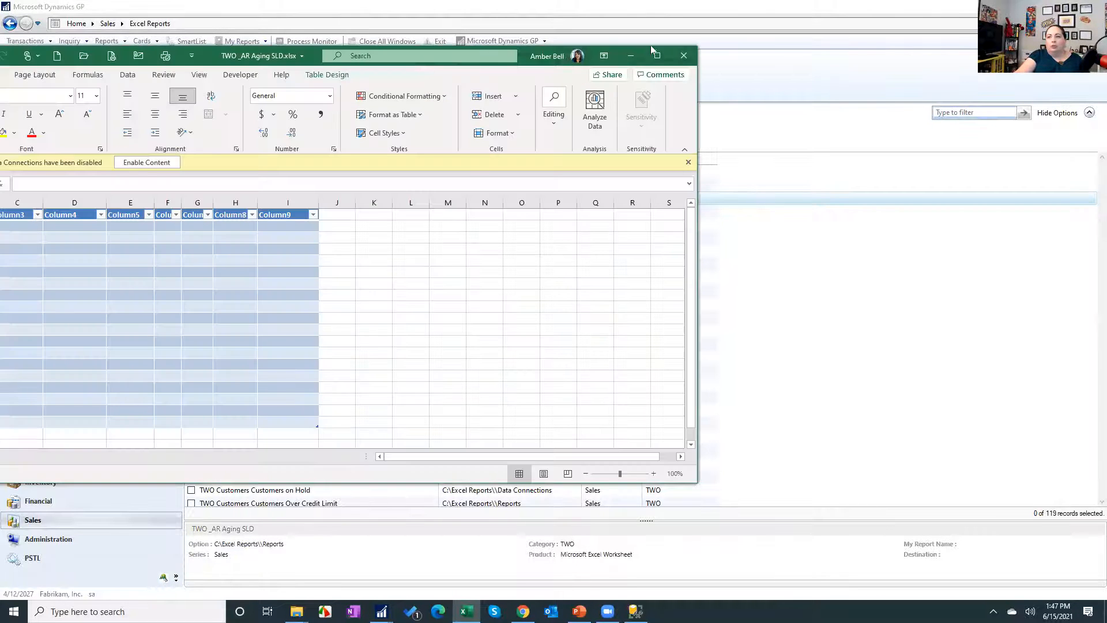
pyautogui.click(663, 55)
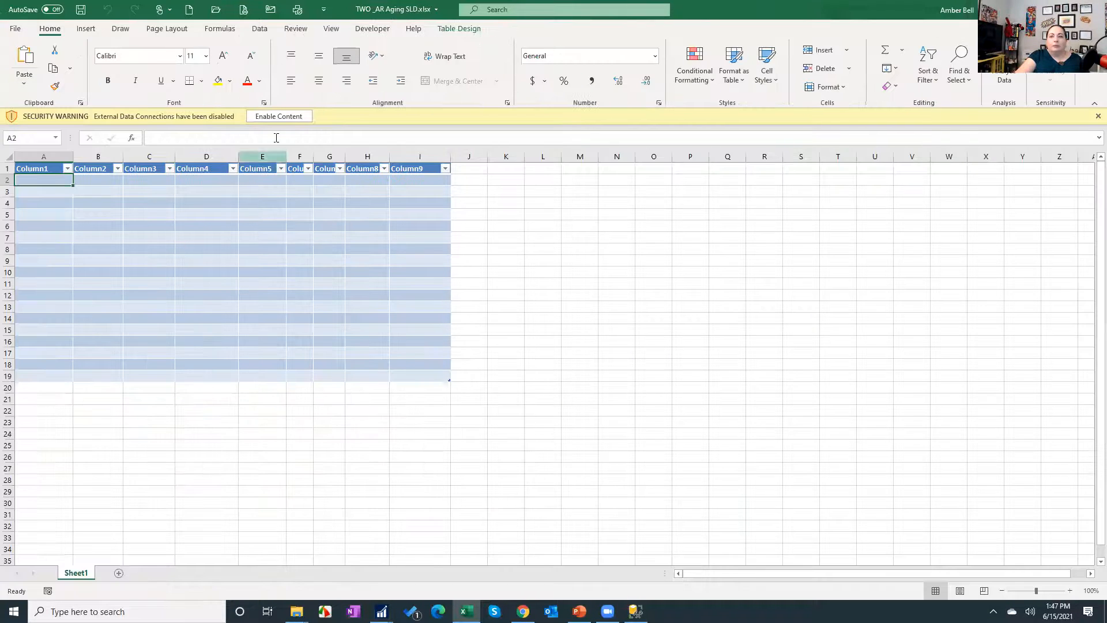
pyautogui.click(286, 116)
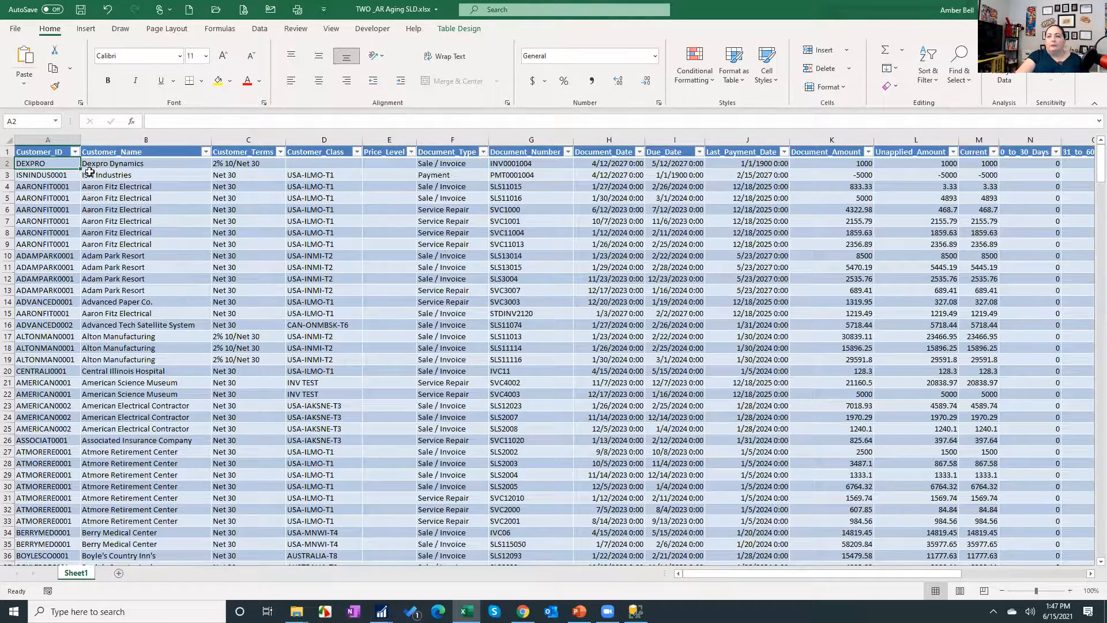
pyautogui.scroll(-20, 118, 226)
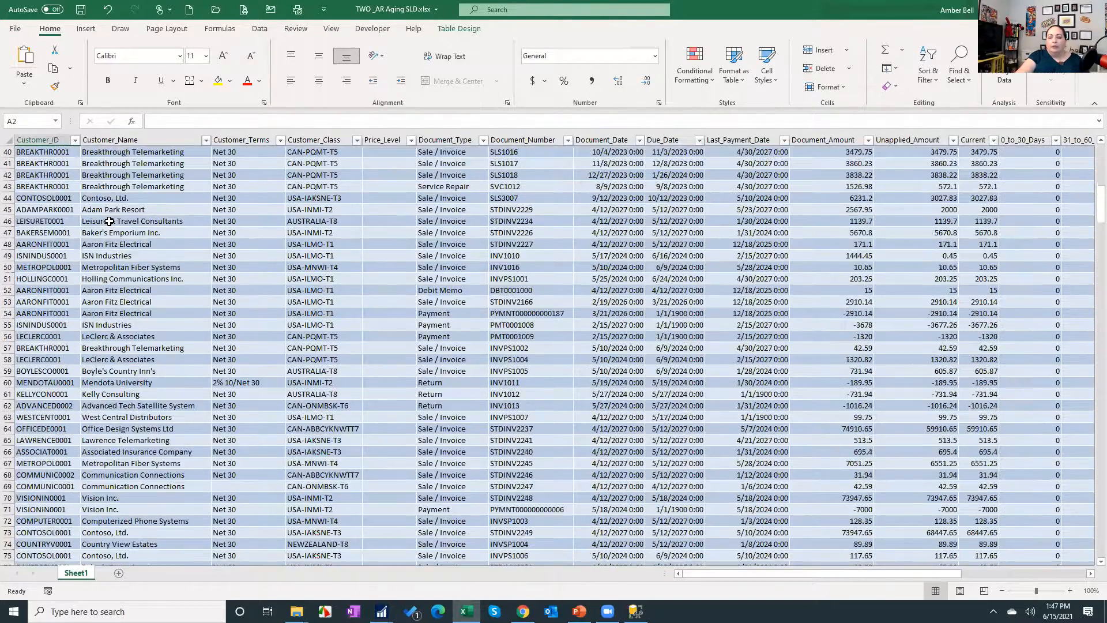
pyautogui.scroll(20, 137, 220)
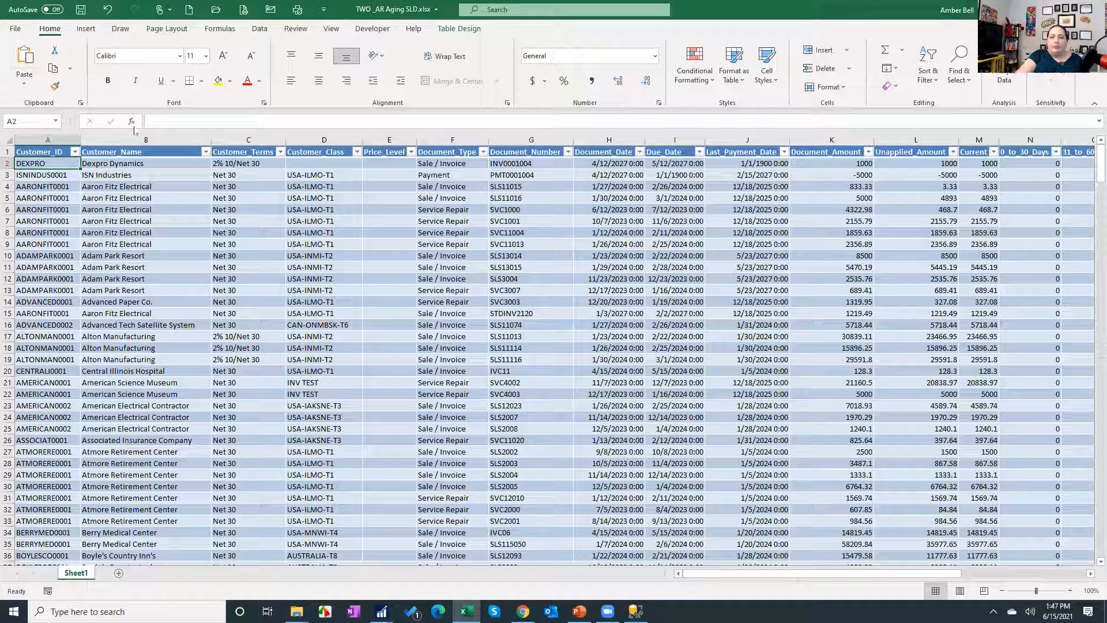
# Step: Create a PivotTable from the aging data table on a new worksheet
pyautogui.click(87, 30)
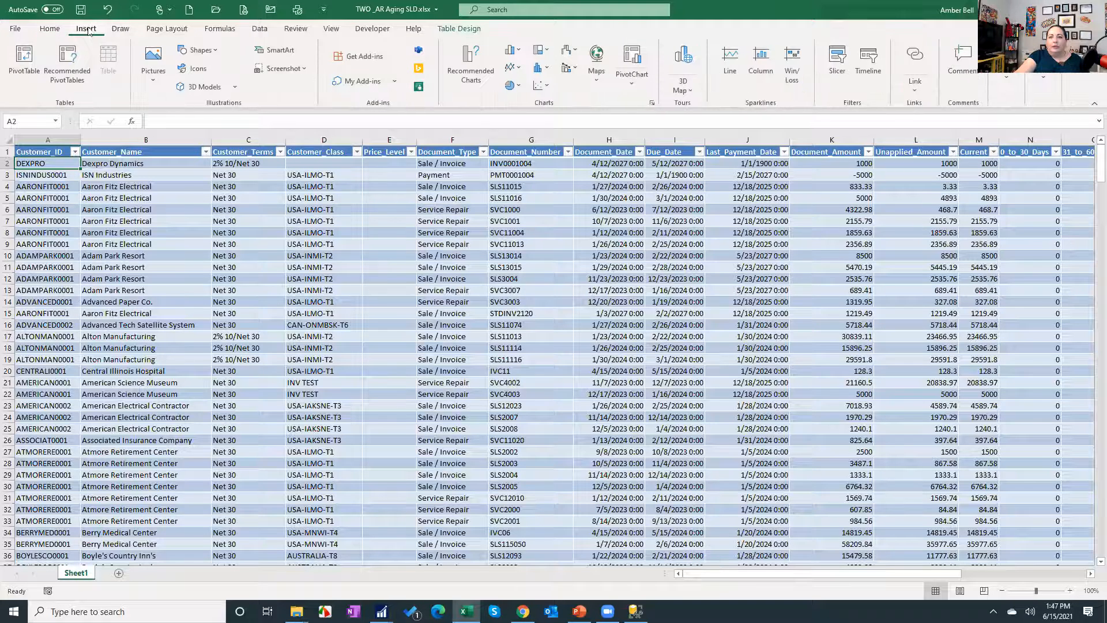
pyautogui.click(24, 58)
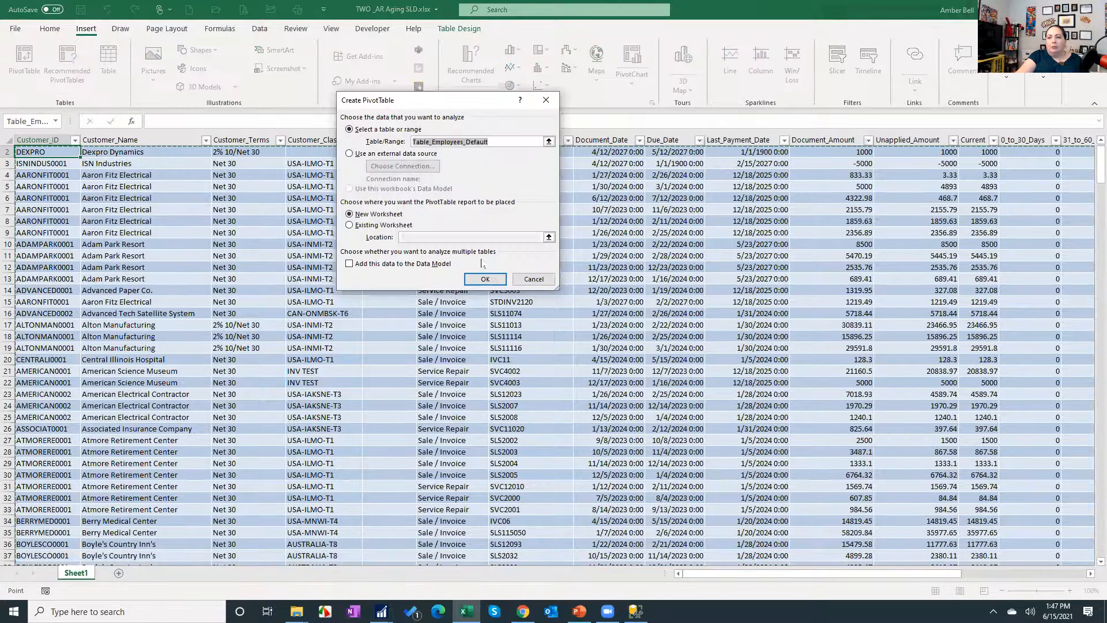
pyautogui.click(486, 280)
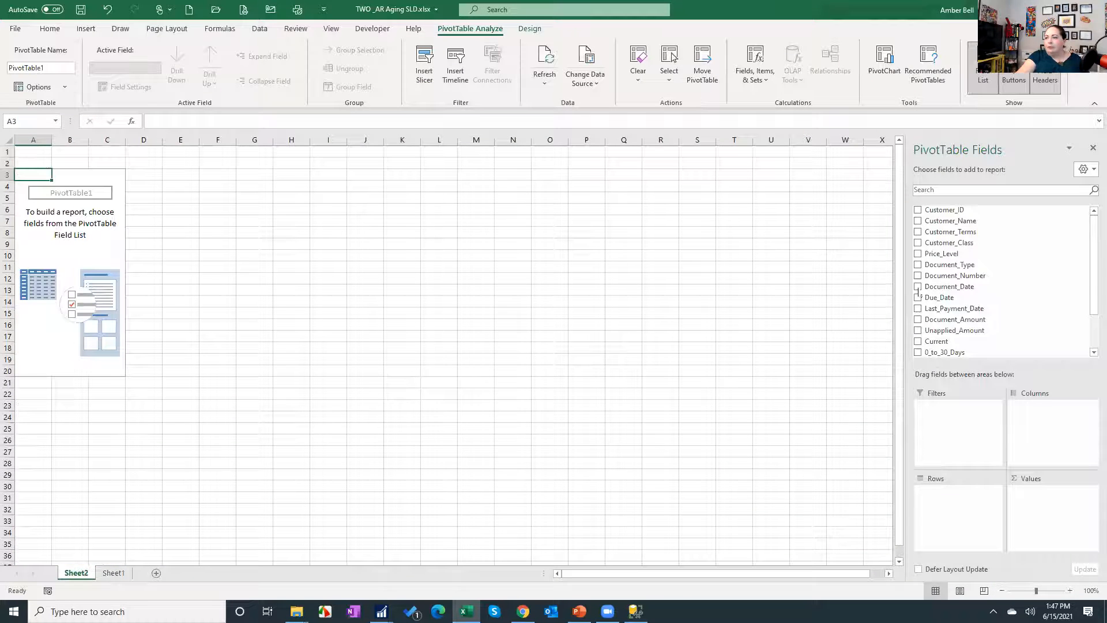
# Step: Build the PivotTable with Customer_Name above Document_Type as rows and the sum of Unapplied_Amount as values
pyautogui.scroll(-2, 1000, 242)
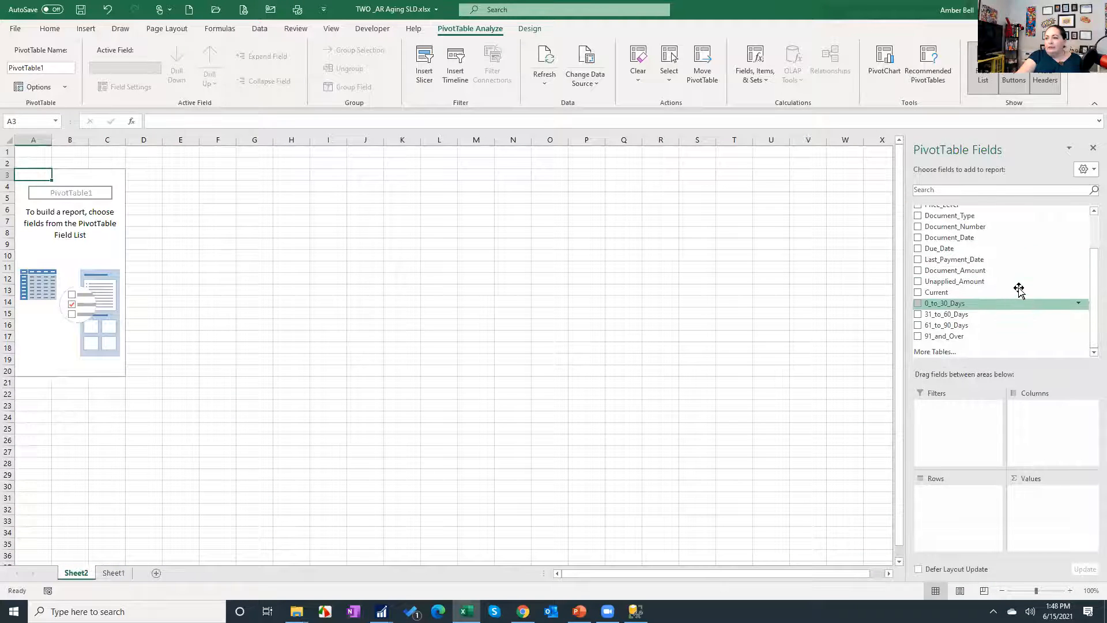
pyautogui.scroll(3, 1005, 247)
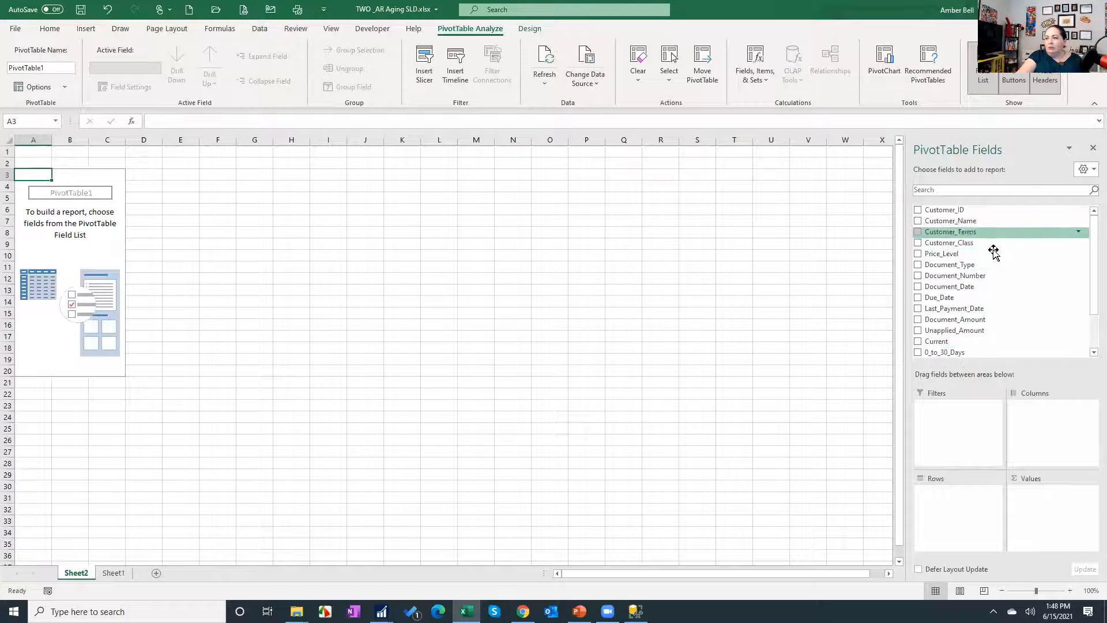
pyautogui.moveTo(986, 262); pyautogui.dragTo(967, 511)
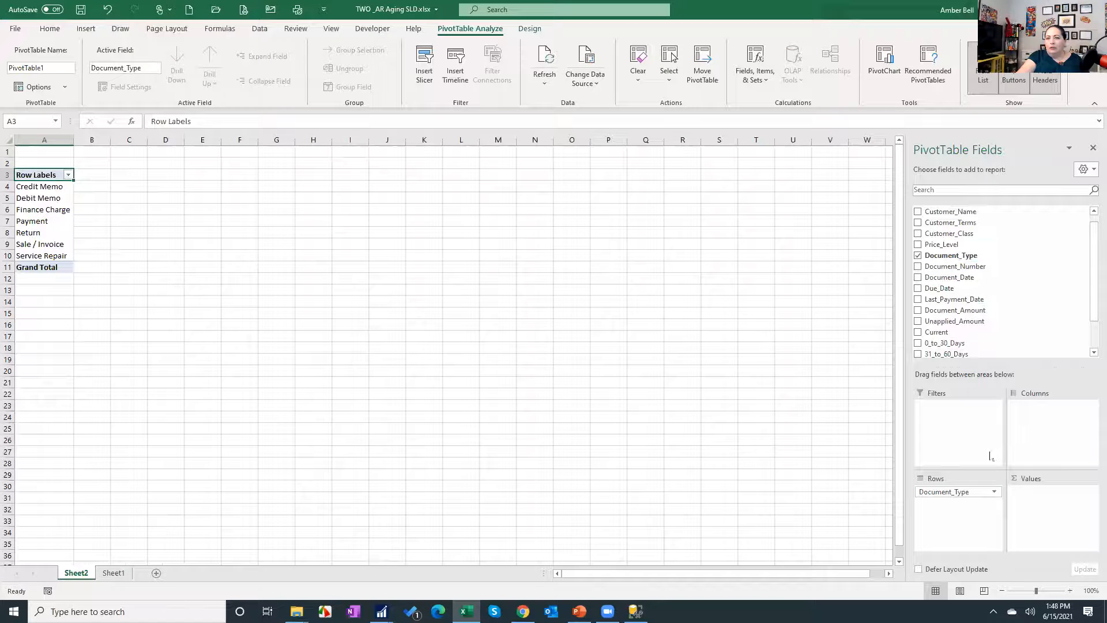
pyautogui.scroll(-1, 1003, 346)
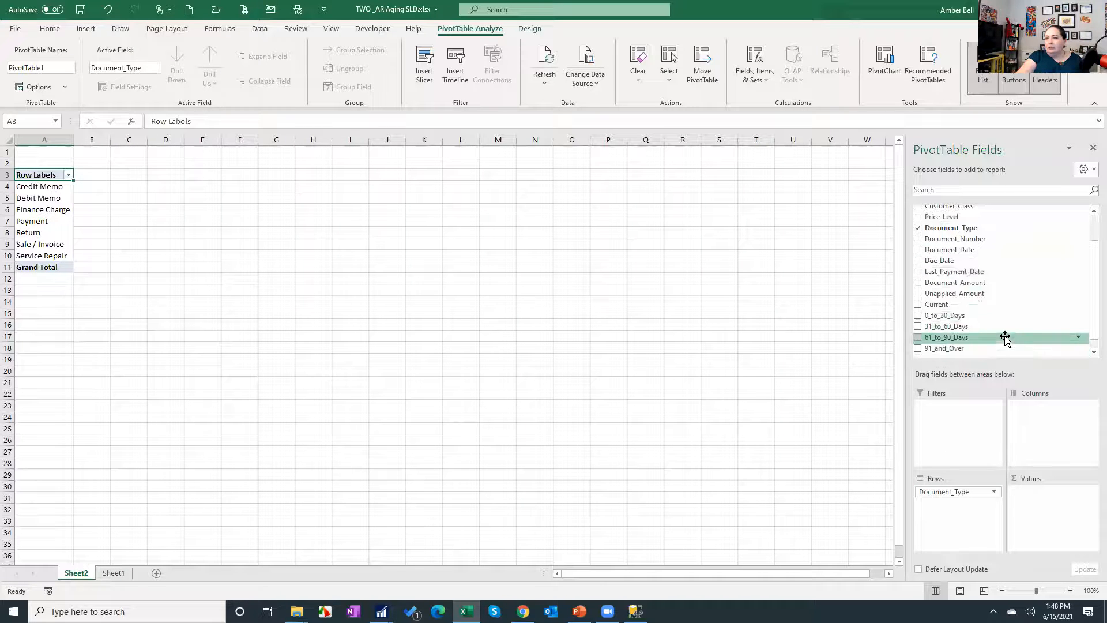
pyautogui.moveTo(1005, 290); pyautogui.dragTo(1061, 510)
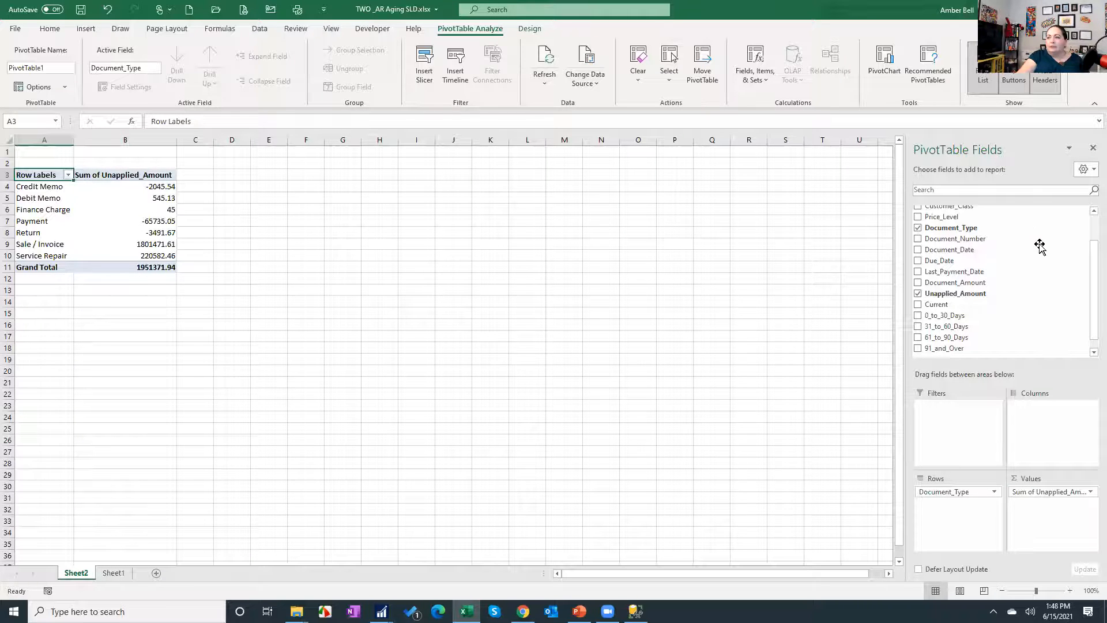
pyautogui.scroll(2, 1046, 254)
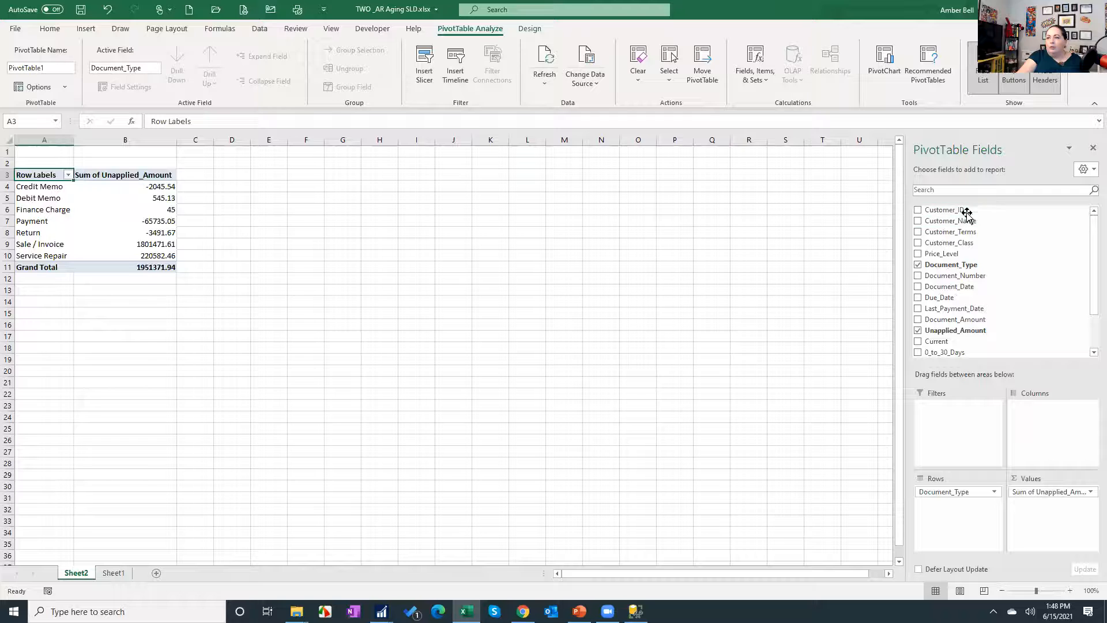
pyautogui.moveTo(960, 221); pyautogui.dragTo(941, 493)
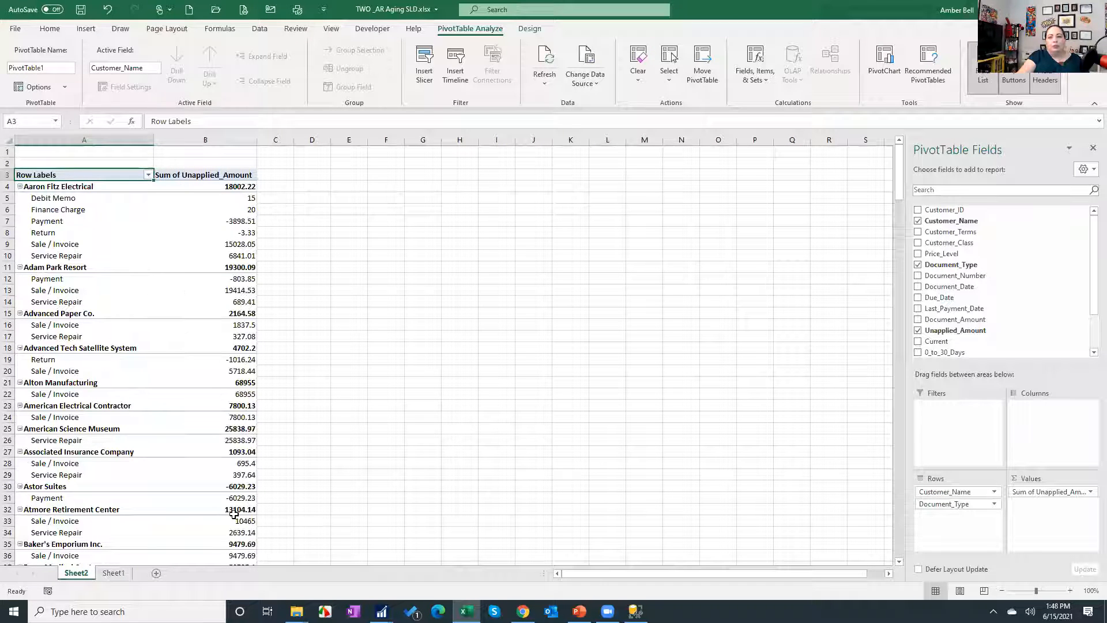
# Step: Refresh all data connections and the PivotTable in the workbook
pyautogui.moveTo(234, 513)
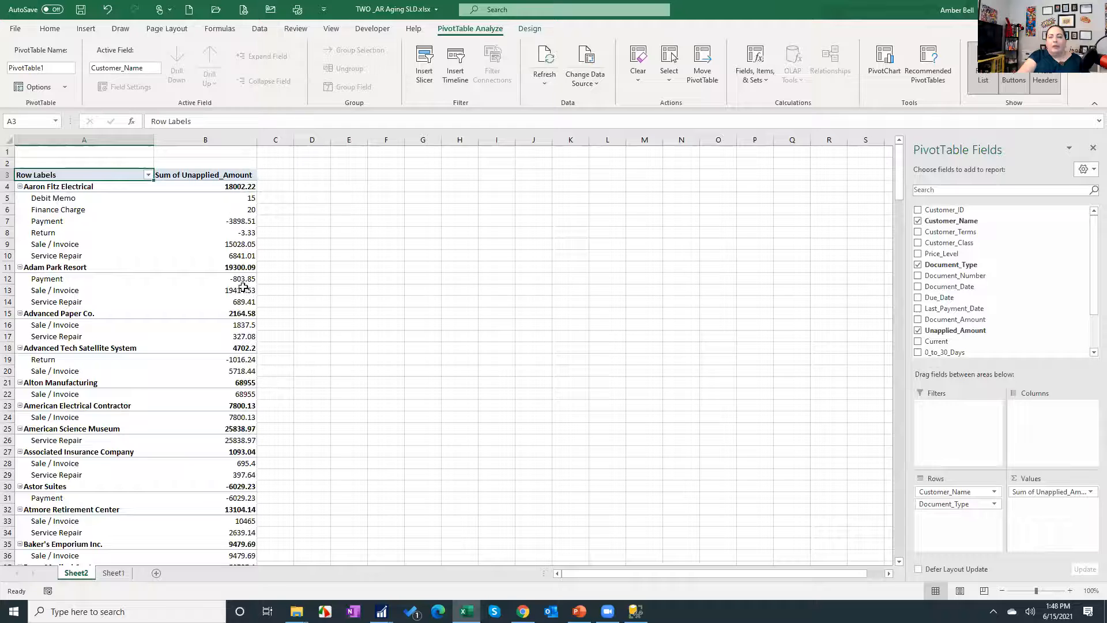
pyautogui.click(260, 30)
pyautogui.click(251, 63)
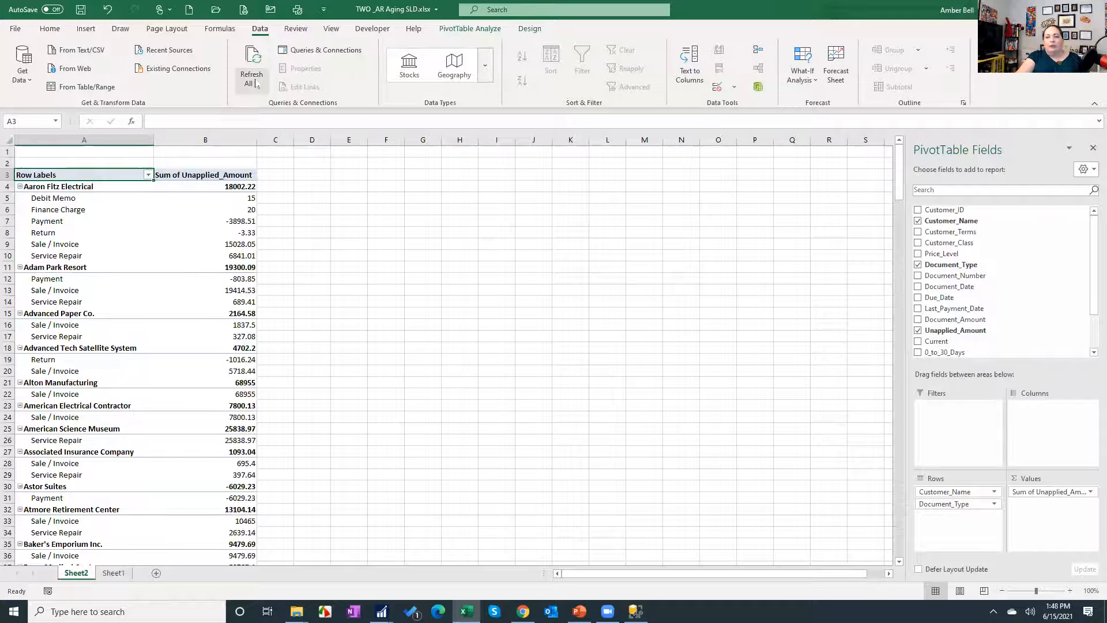
pyautogui.moveTo(213, 500)
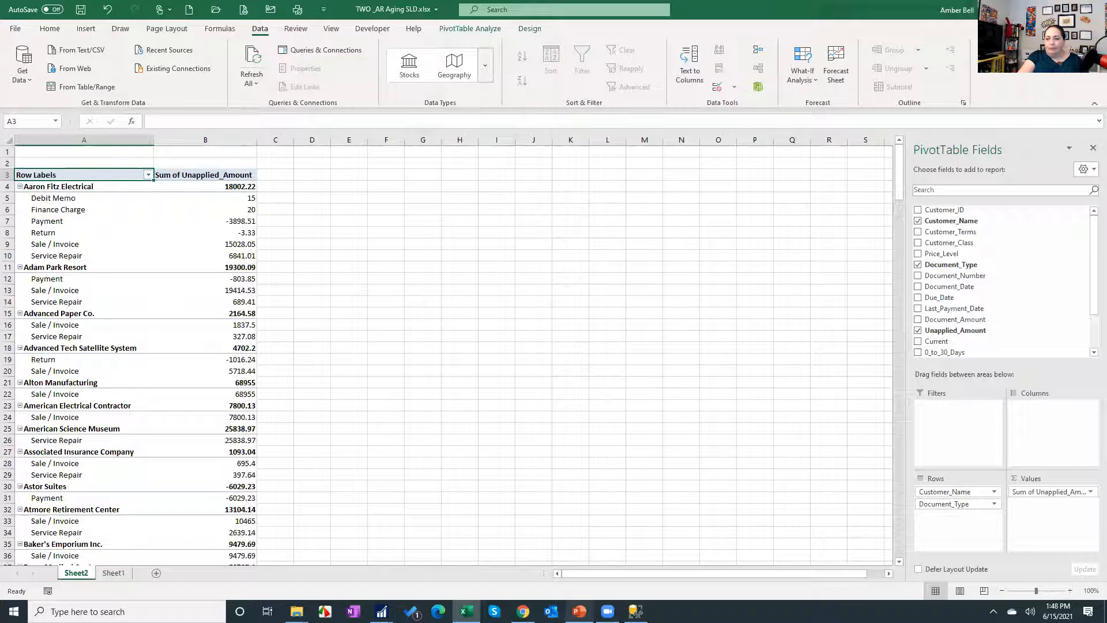
# Step: Return to the PowerPoint slide show and go through the security slide to the common SmartList Designer headaches slide
pyautogui.click(580, 611)
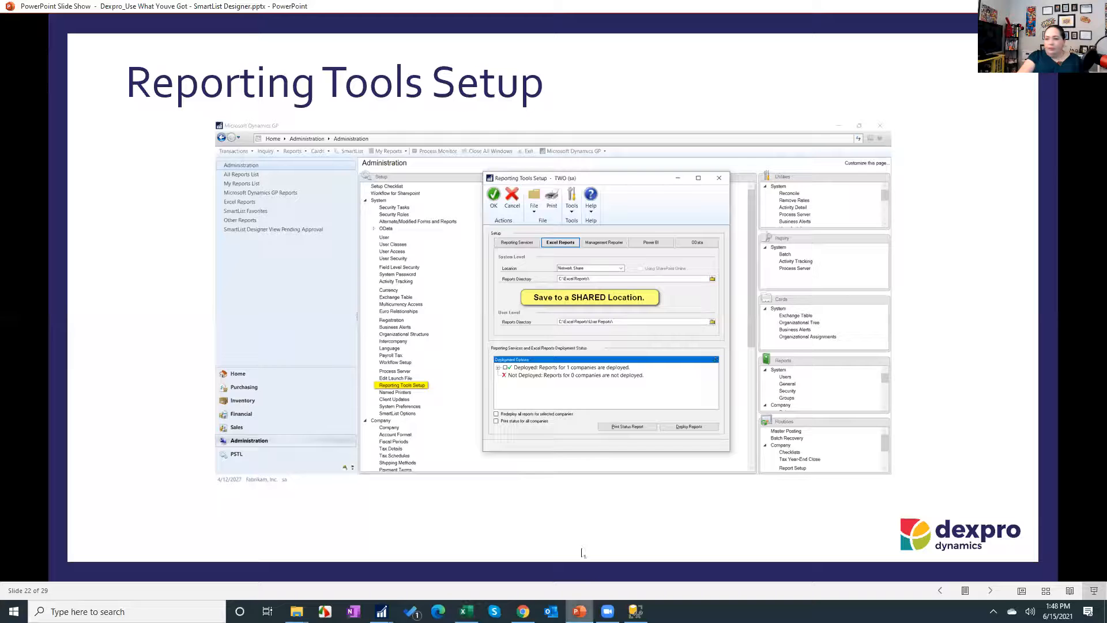
pyautogui.click(271, 206)
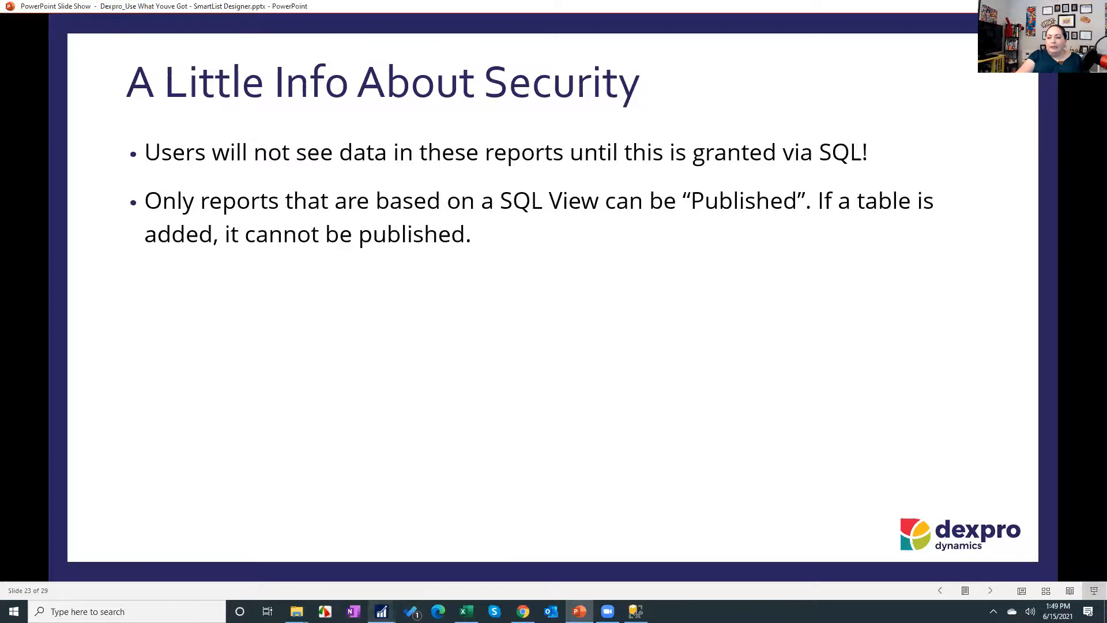
pyautogui.moveTo(382, 611)
pyautogui.click(462, 514)
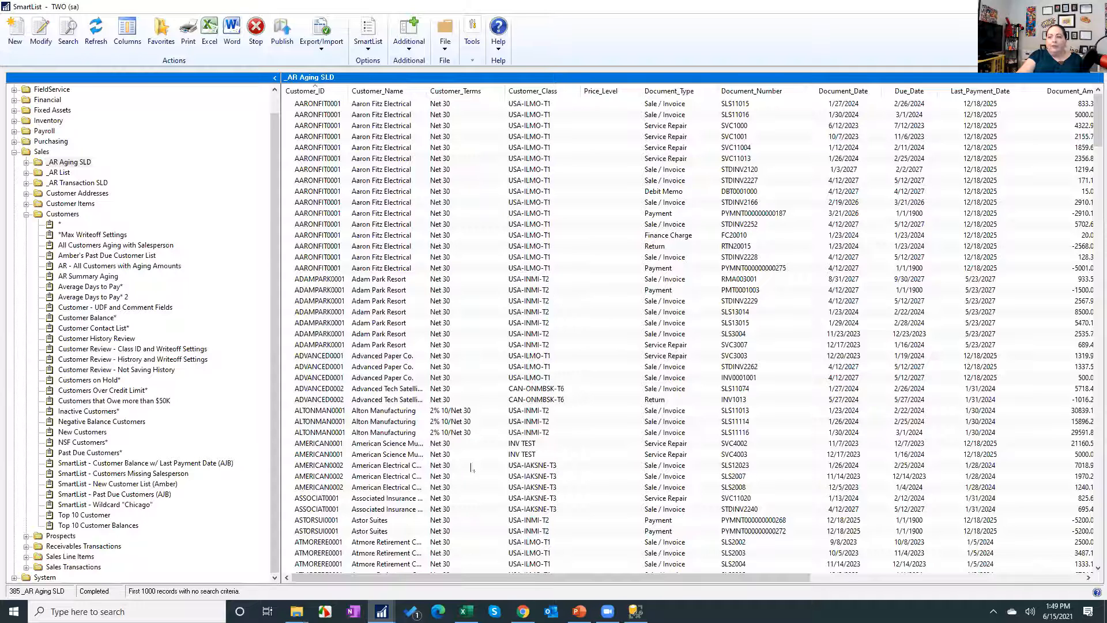
pyautogui.moveTo(579, 611)
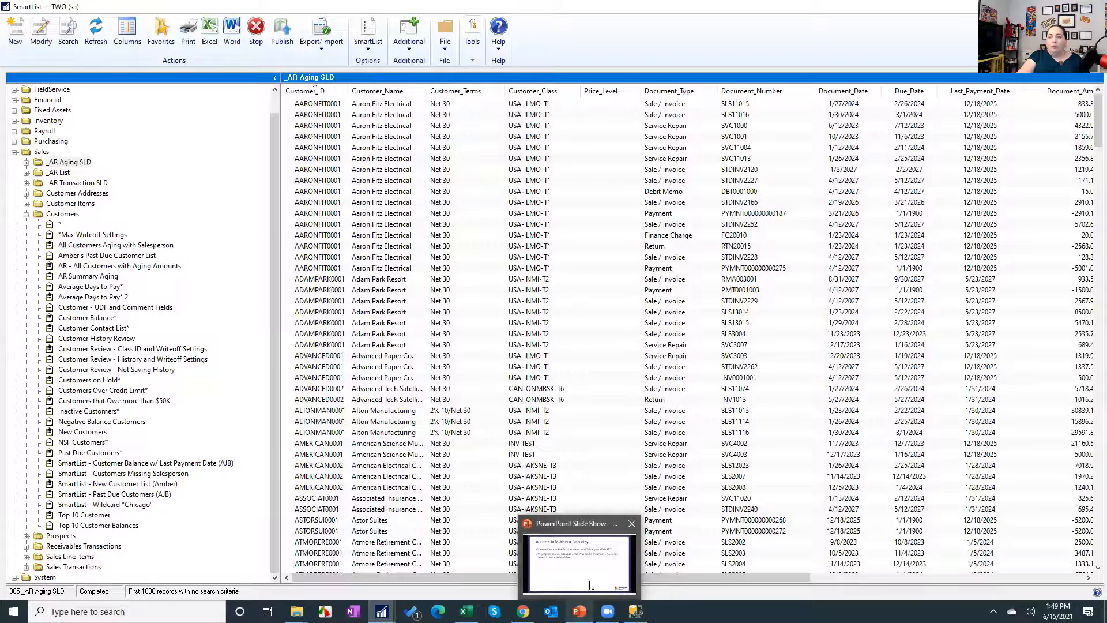
pyautogui.click(580, 562)
pyautogui.click(450, 323)
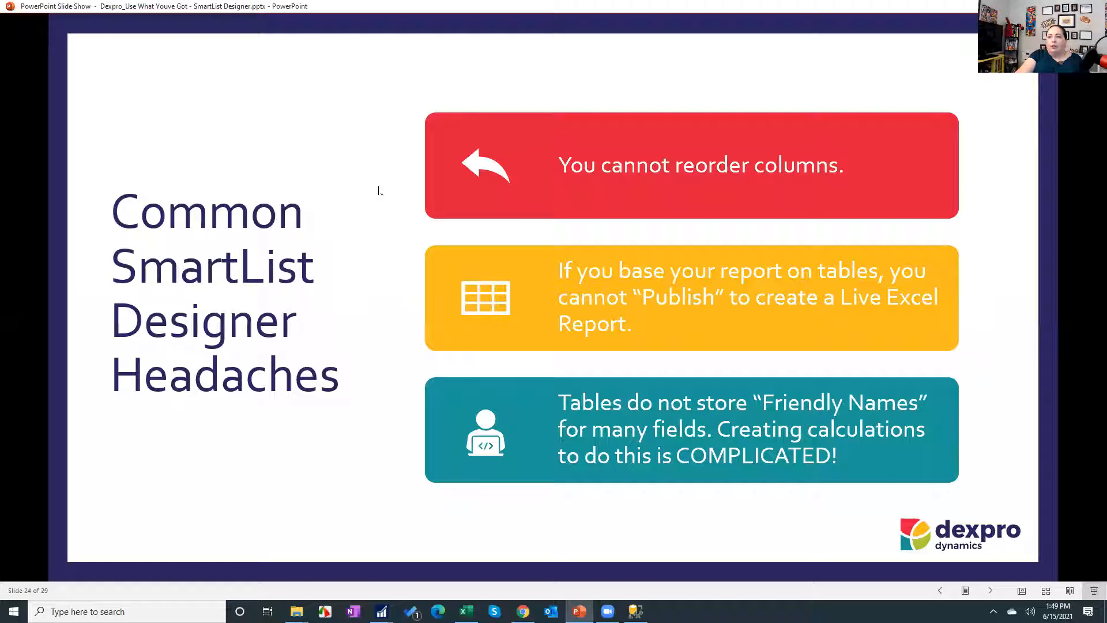
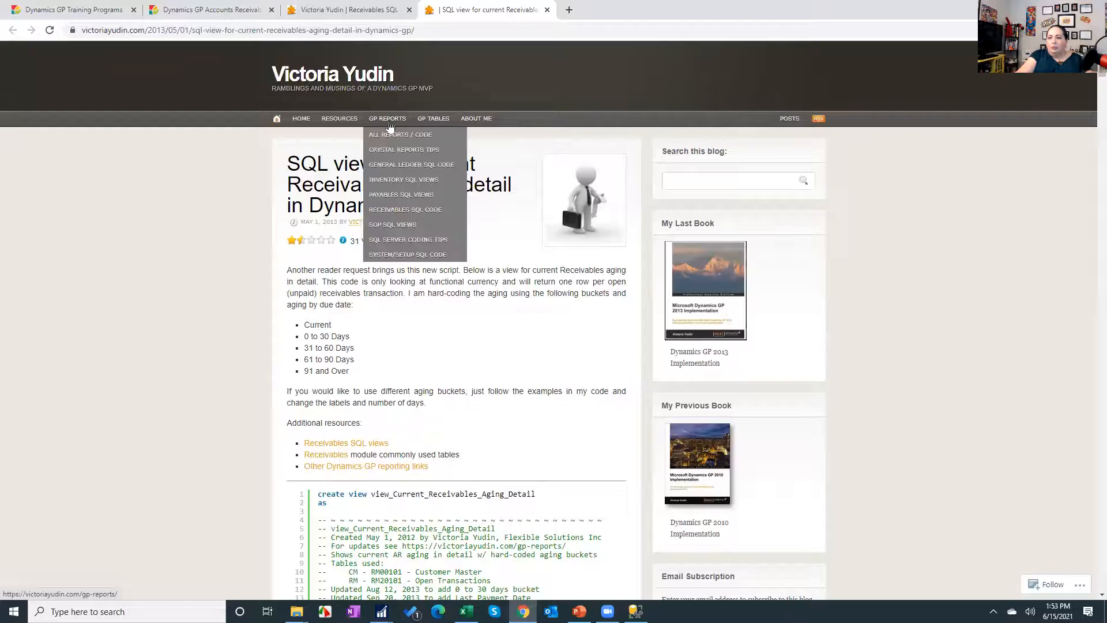
# Step: Open the GL Distributions for AR Transactions article from the blog's Receivables SQL Code page
pyautogui.click(401, 210)
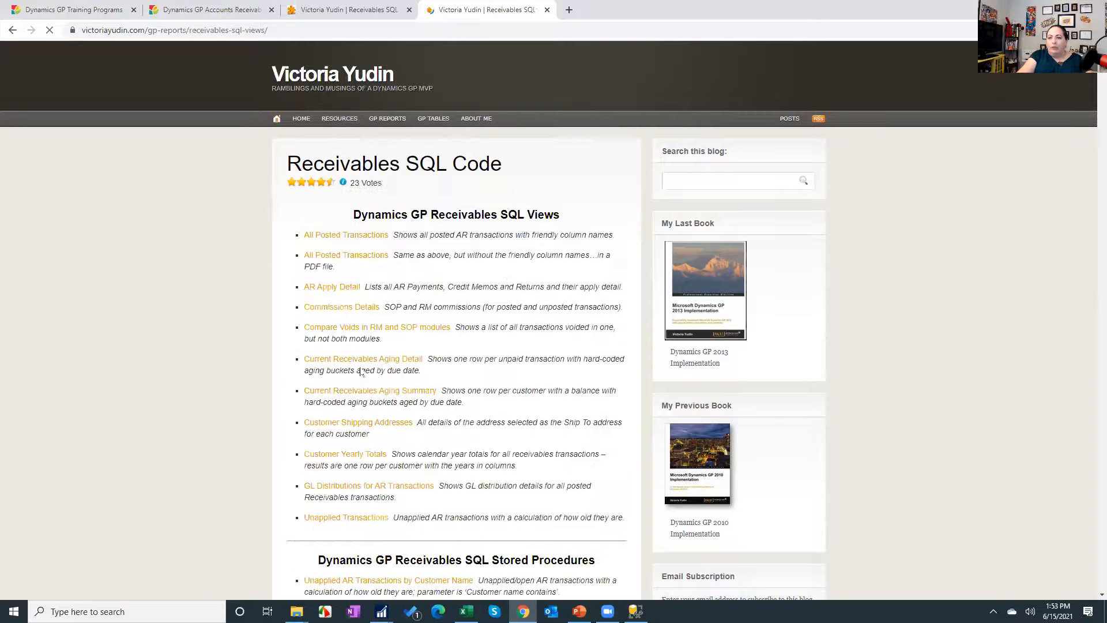
pyautogui.click(357, 488)
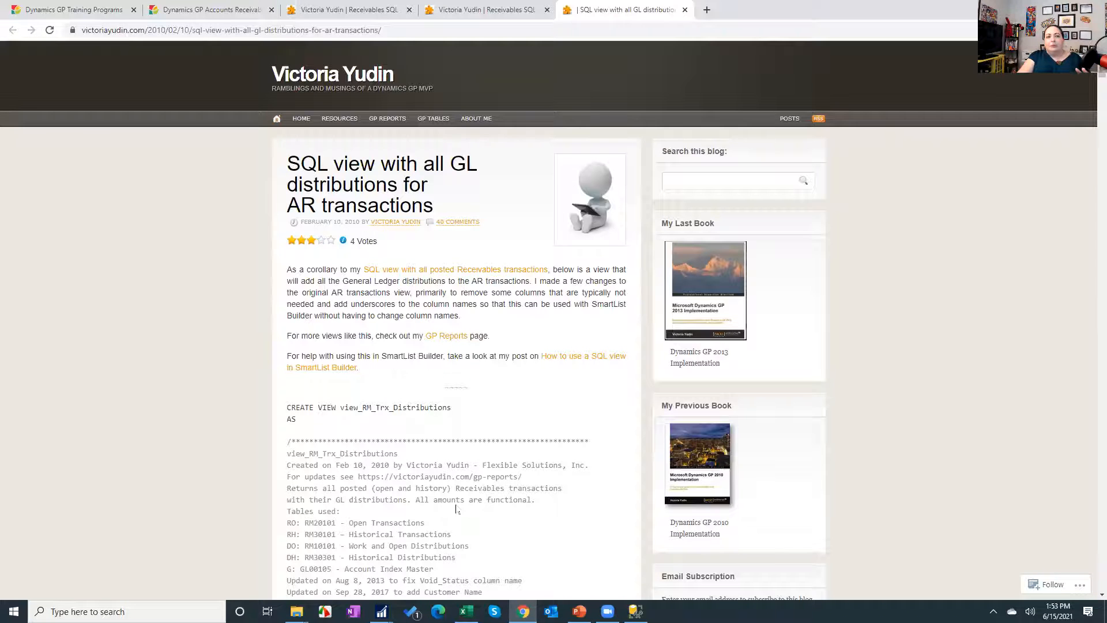
# Step: Open Reconcile to GL in Dynamics GP's Financial area and set it to Receivables Management with account 000-1200-00
pyautogui.moveTo(382, 611)
pyautogui.click(314, 554)
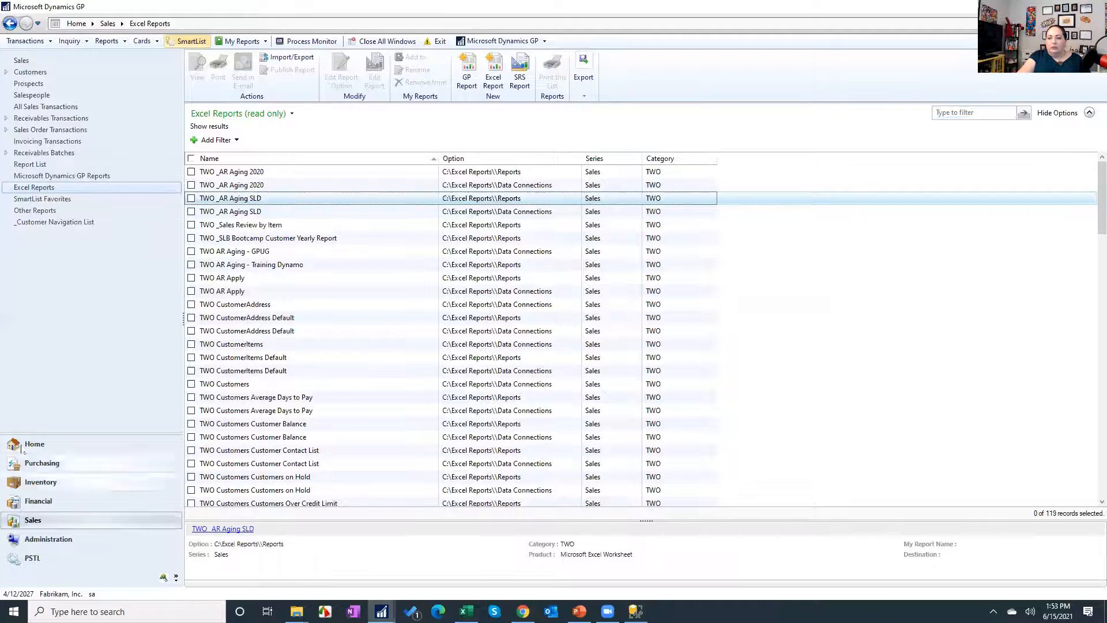
pyautogui.click(53, 501)
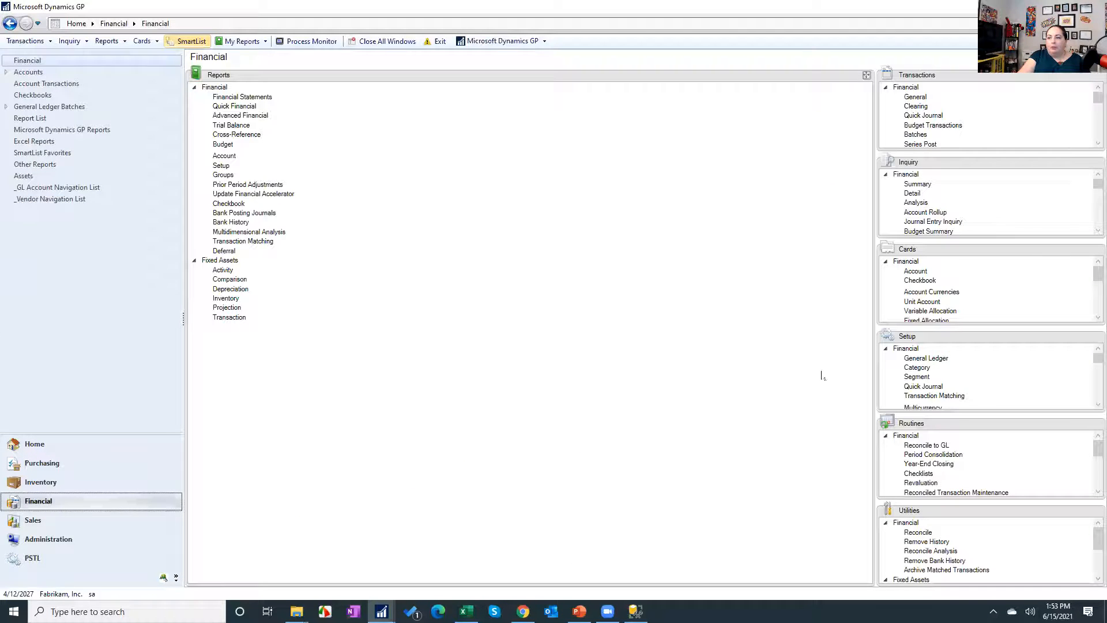
pyautogui.click(925, 446)
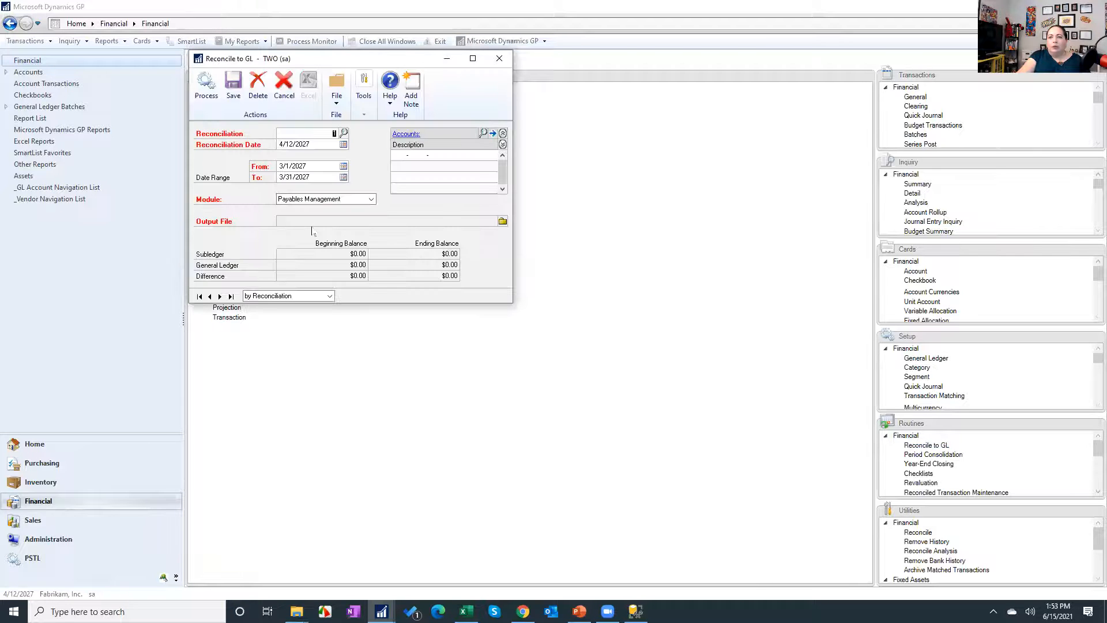
pyautogui.click(371, 199)
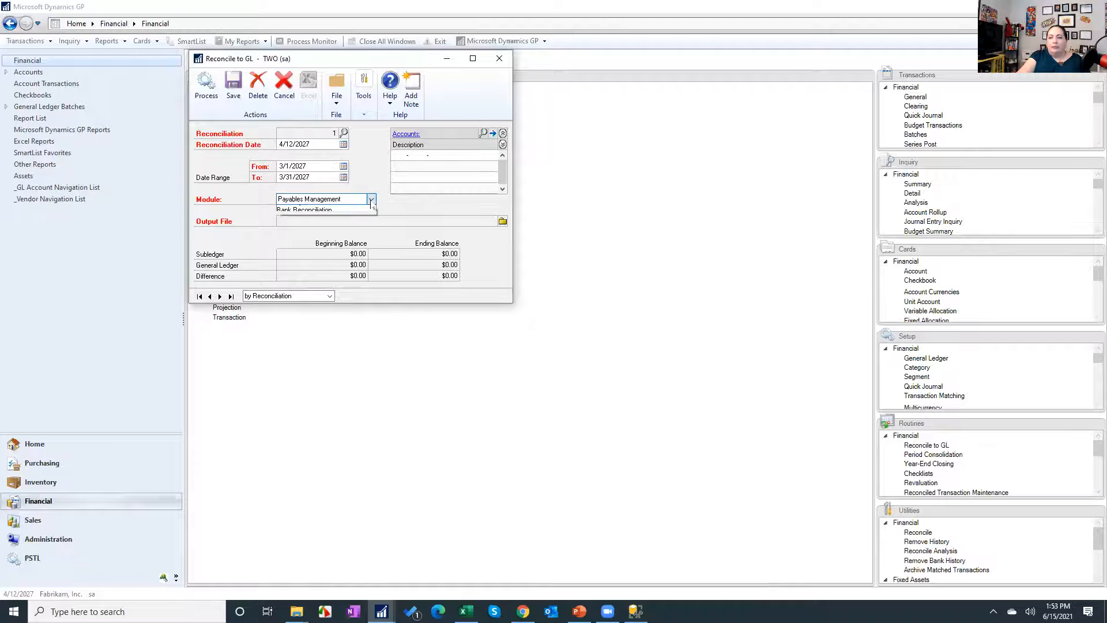
pyautogui.click(315, 219)
pyautogui.click(482, 134)
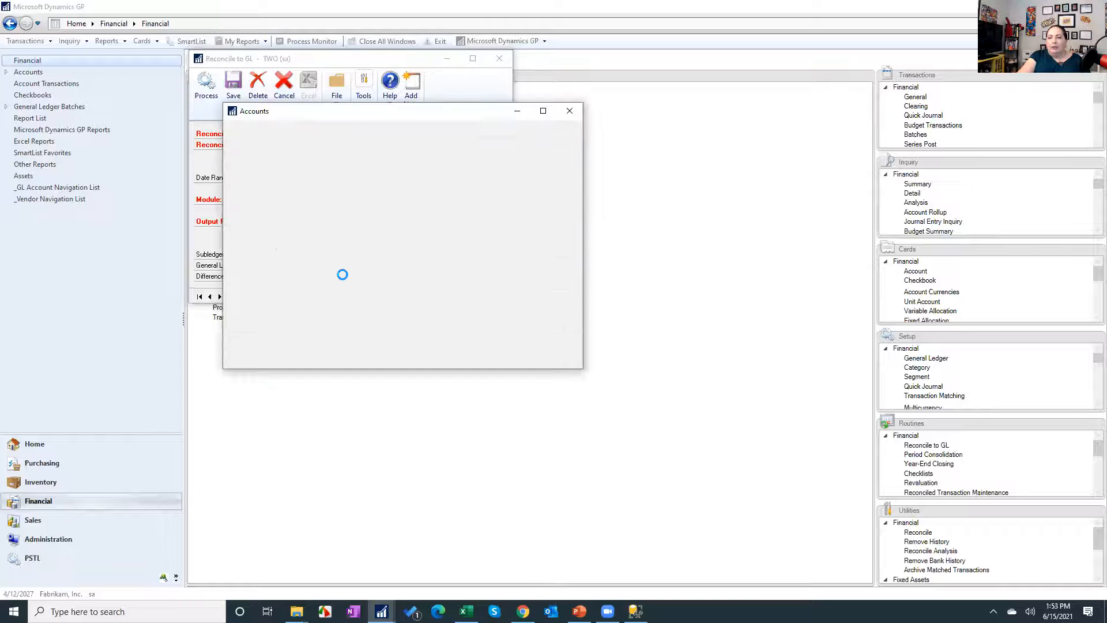
pyautogui.doubleClick(371, 334)
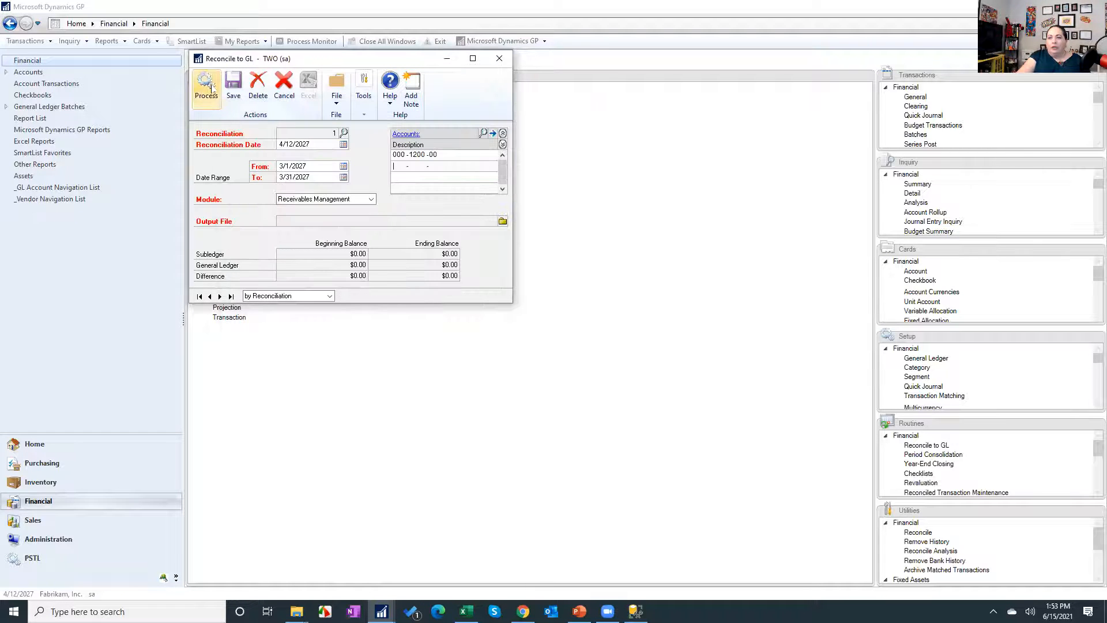
# Step: Set the reconciliation's output file to RMtoGL_1_032027.xlsx on the Desktop and process the reconciliation
pyautogui.click(501, 223)
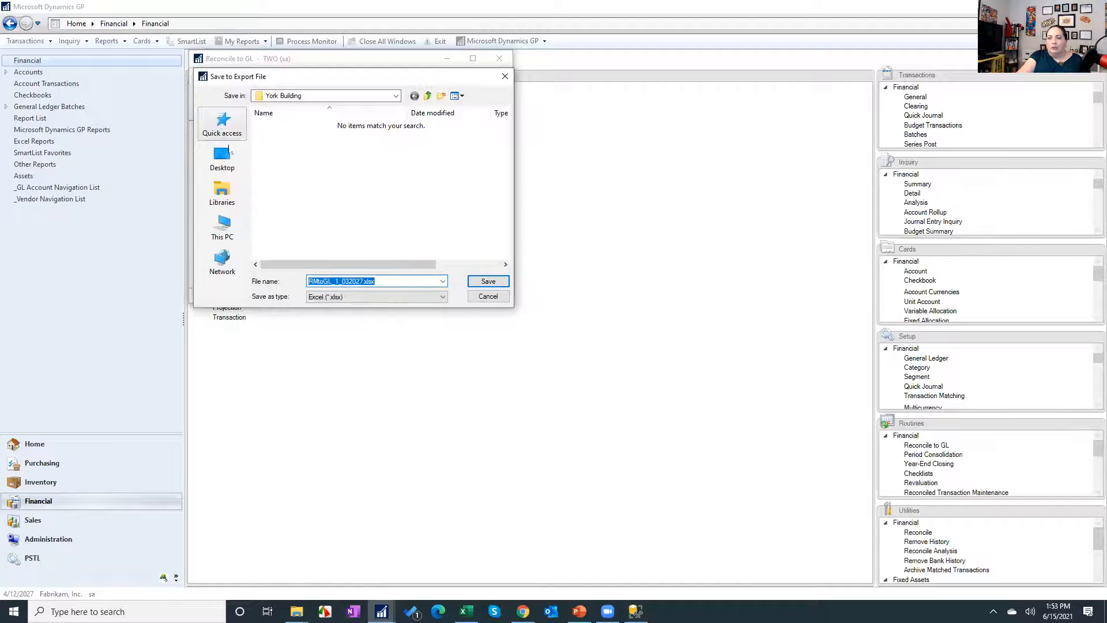
pyautogui.click(225, 156)
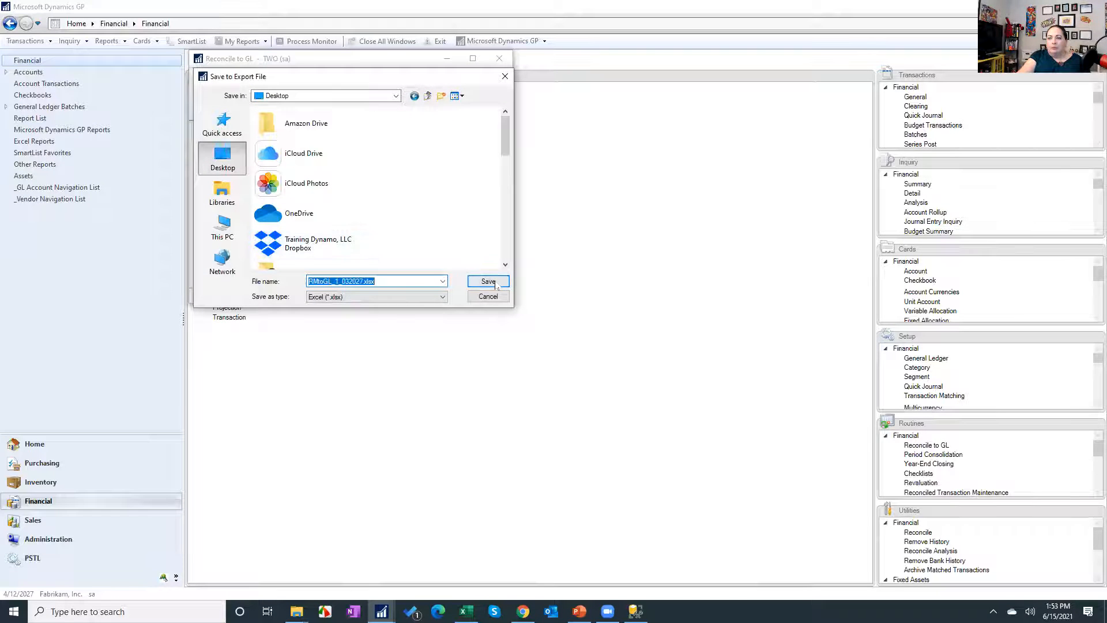
pyautogui.click(488, 281)
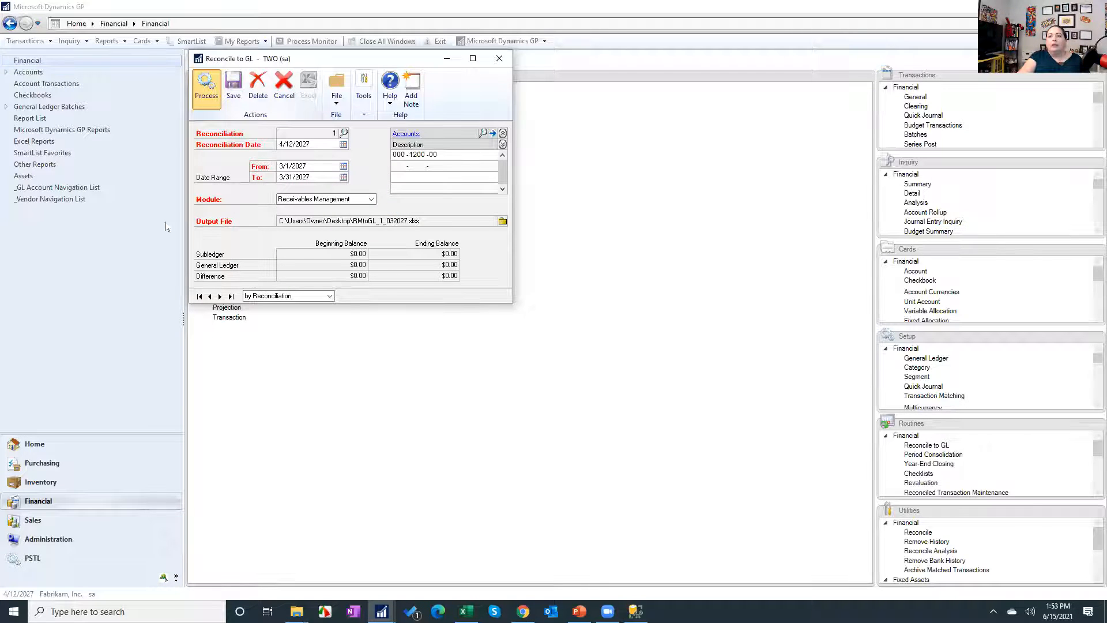
pyautogui.click(206, 87)
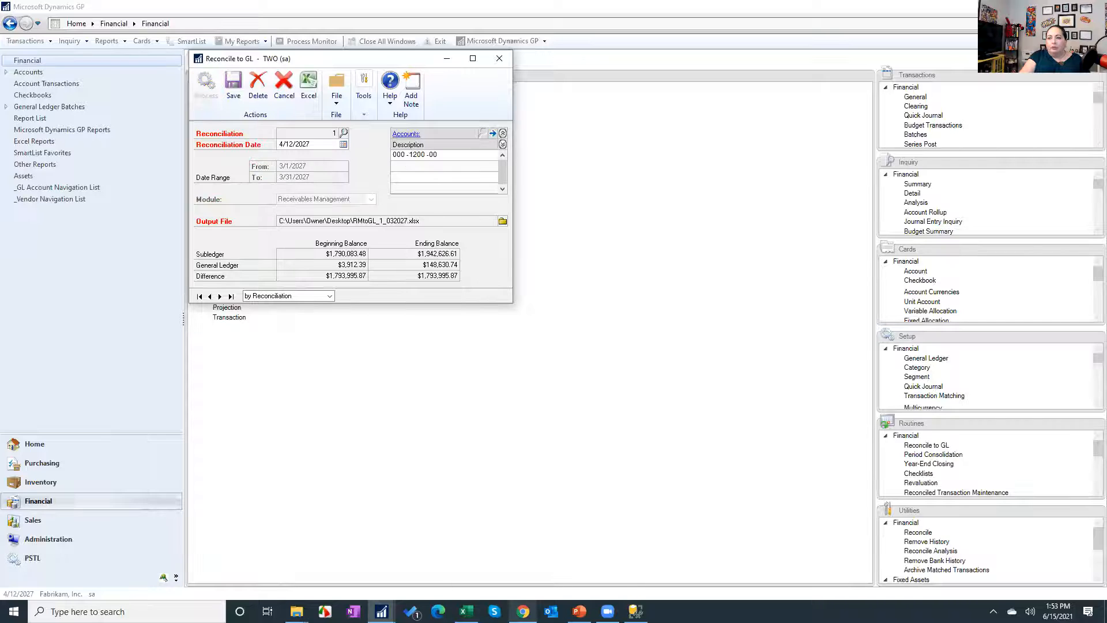
pyautogui.click(466, 611)
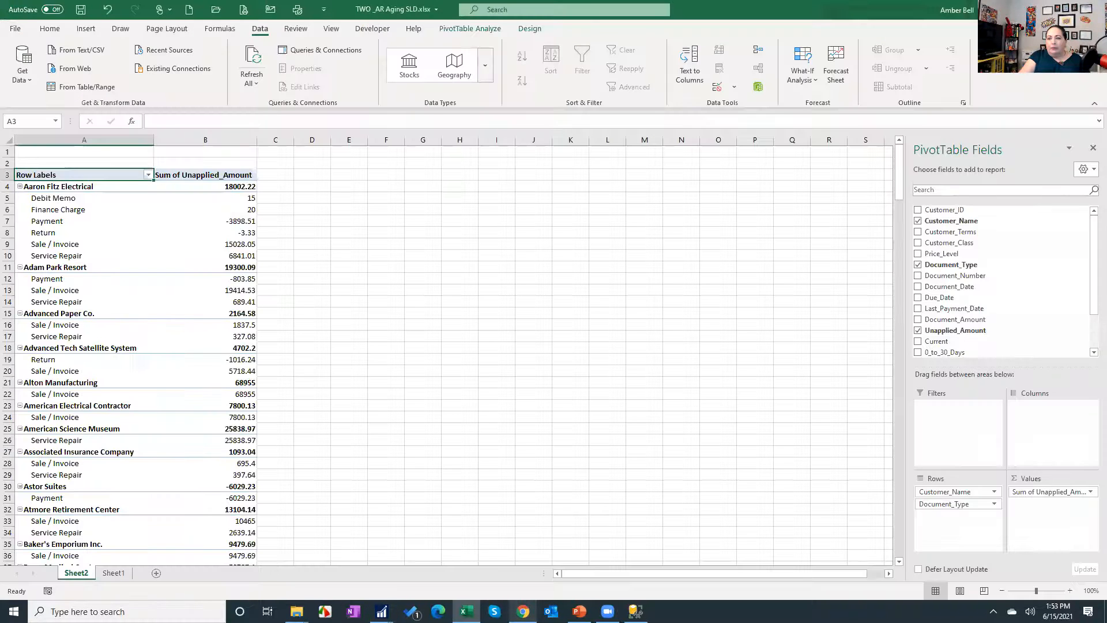
pyautogui.click(429, 297)
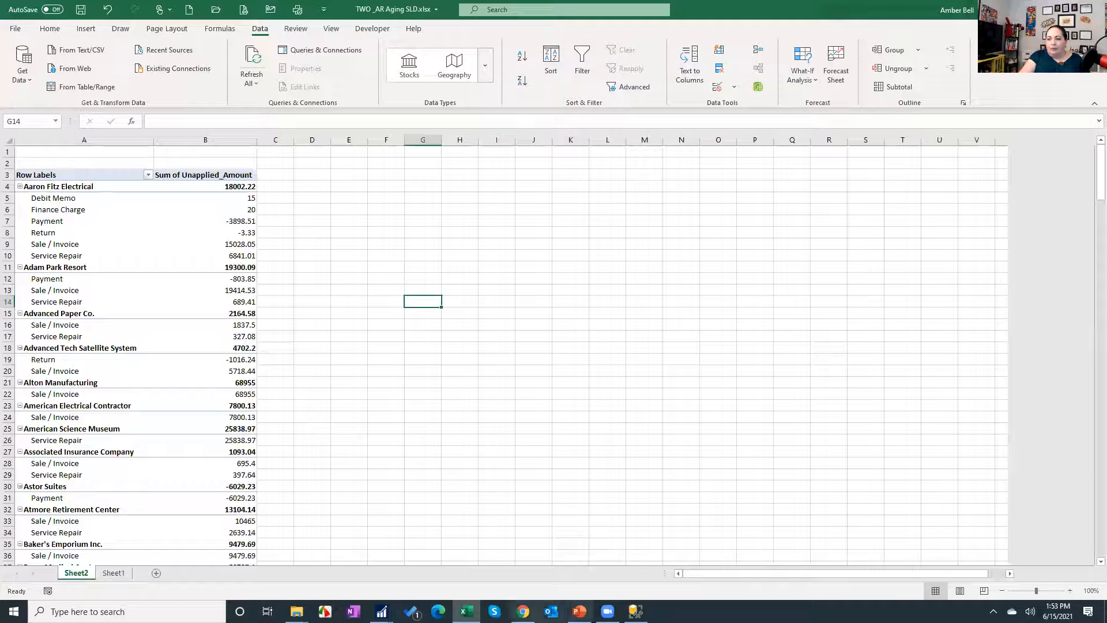
# Step: Switch back to the browser and copy the complete view_RM_Trx_Distributions script, including its DYNGRP grant statement
pyautogui.hotkey('alt', 'Tab')
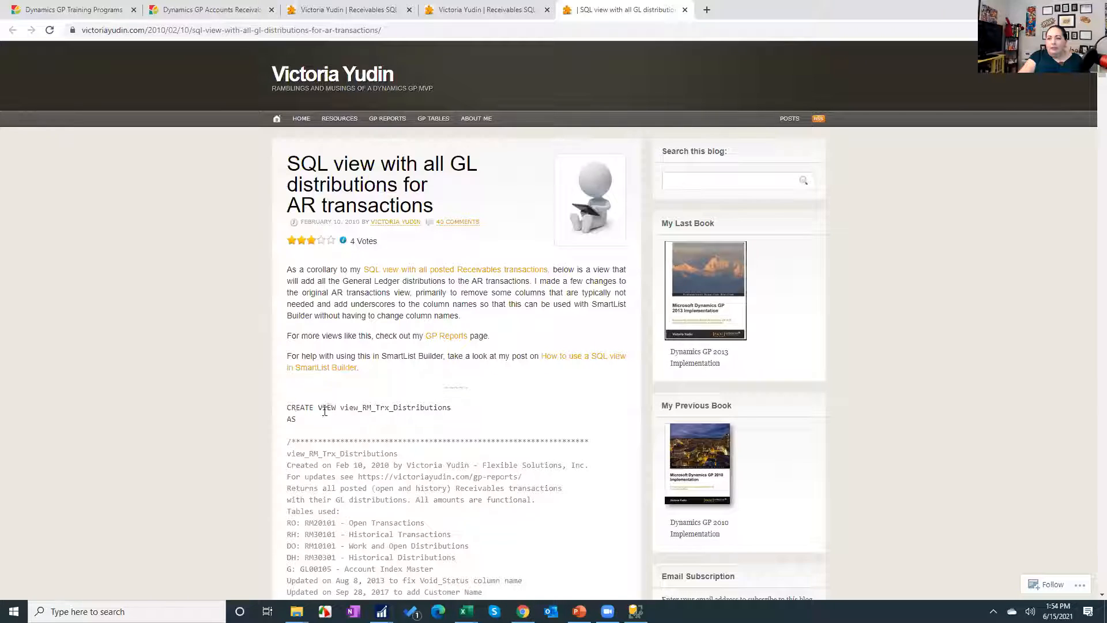
pyautogui.moveTo(367, 405); pyautogui.dragTo(548, 258)
pyautogui.click(288, 407)
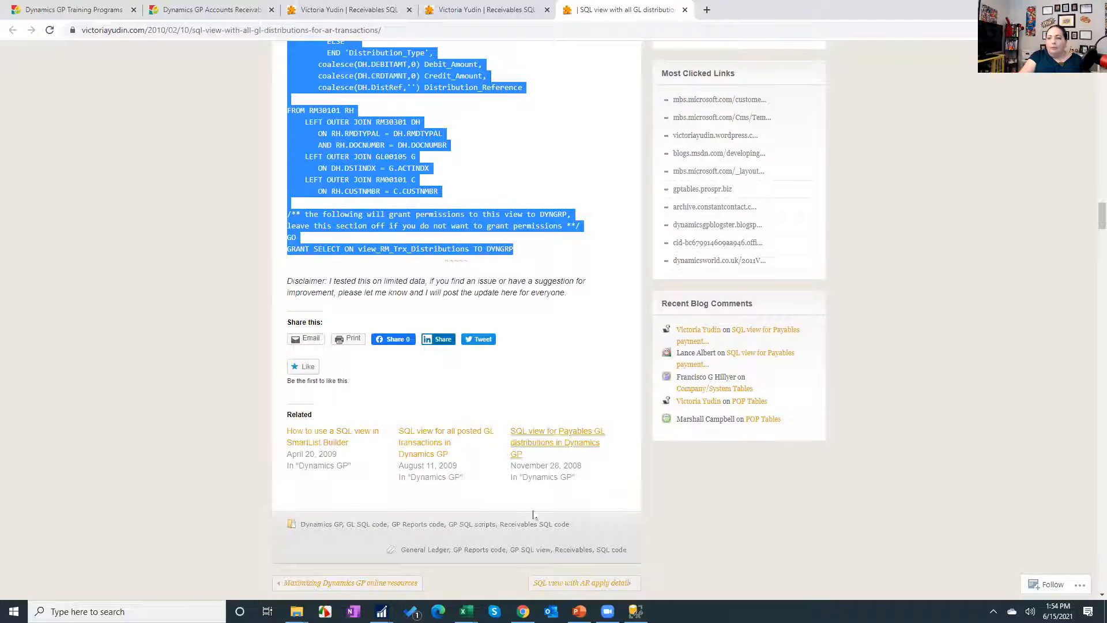
# Step: Paste the copied script into a new query on the TWO database in SQL Server Management Studio and execute it
pyautogui.click(634, 611)
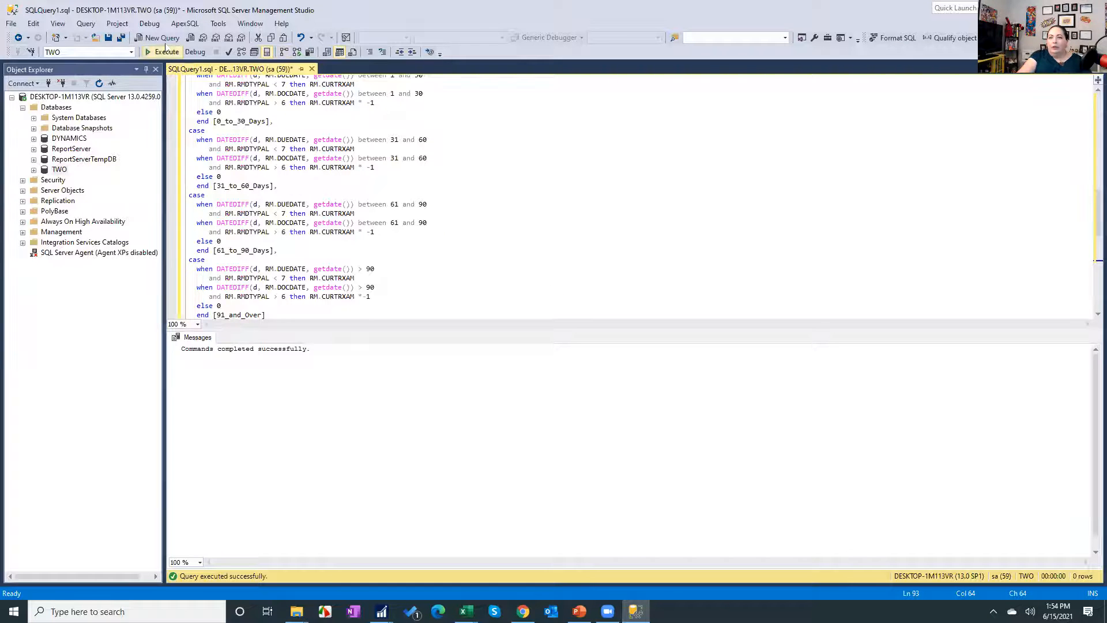
pyautogui.click(162, 38)
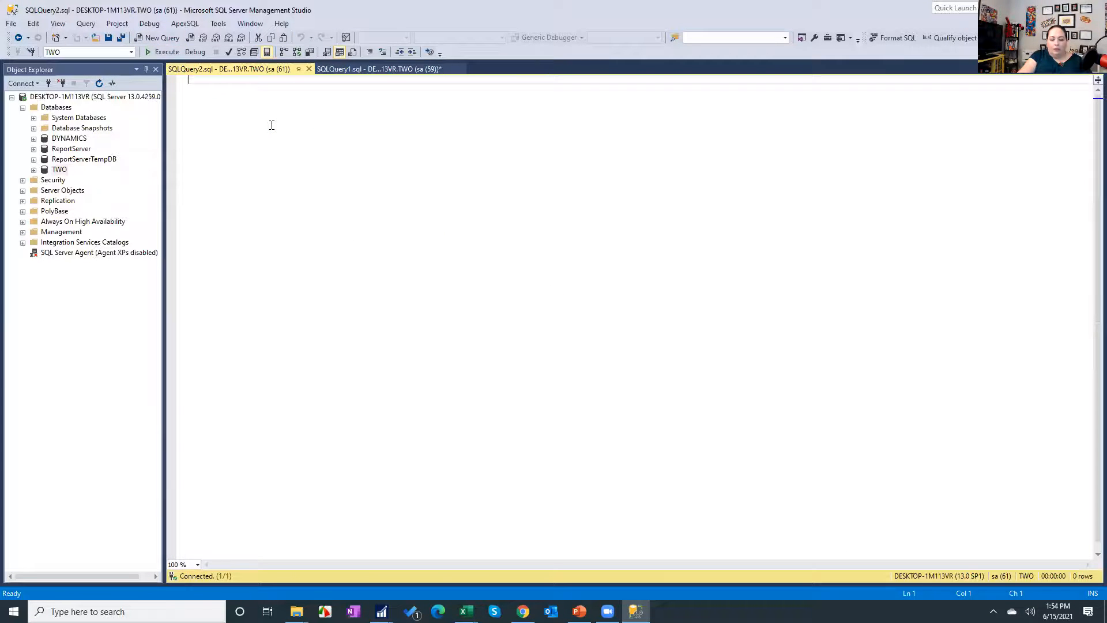
pyautogui.hotkey('ctrl', 'v')
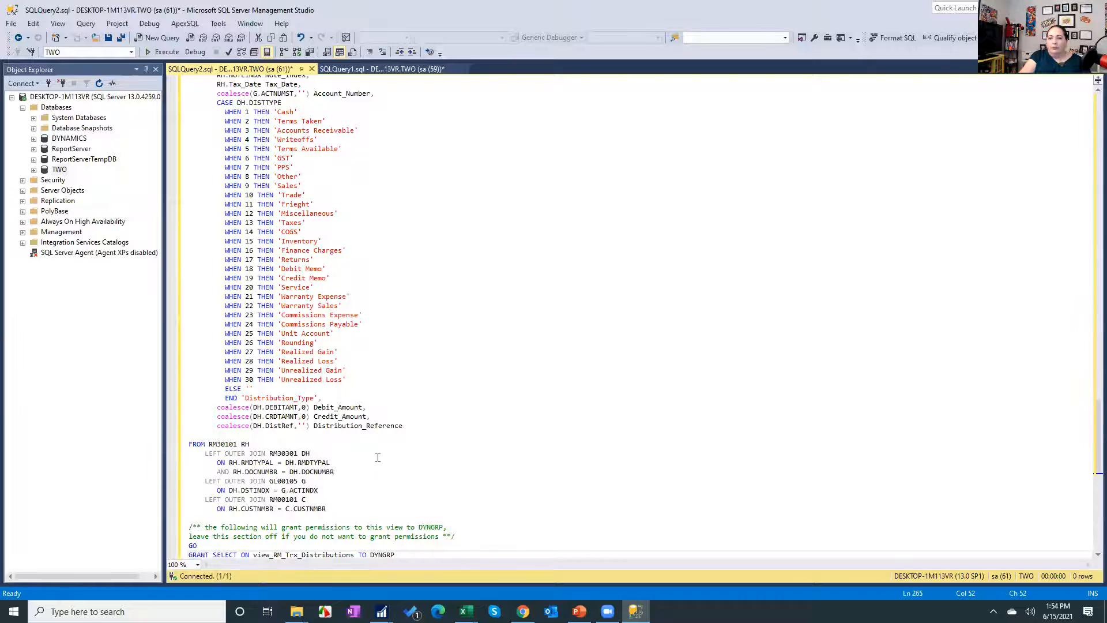
pyautogui.scroll(-3, 359, 425)
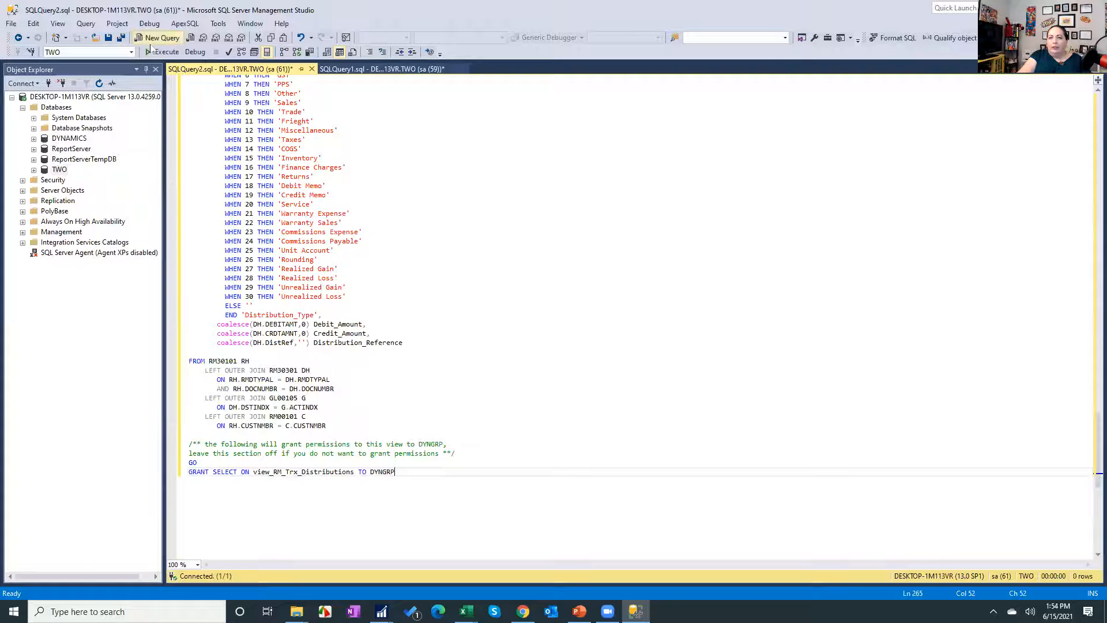
pyautogui.click(158, 53)
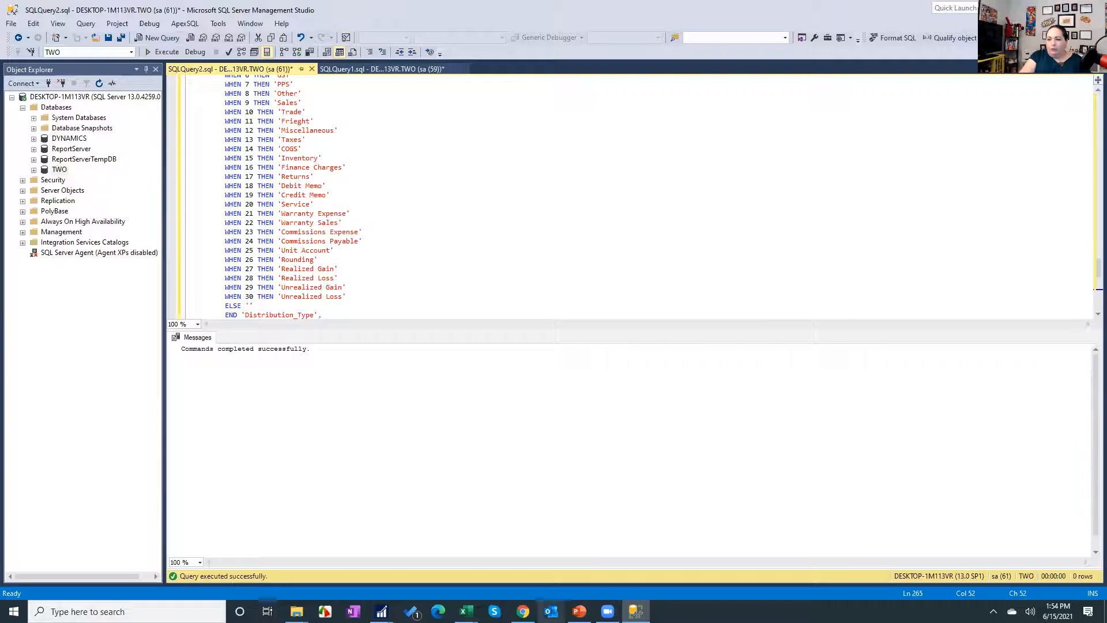
# Step: Switch to the RMtoGL_1_032027.xlsx workbook in Excel and review its unmatched, potentially matched and matched transactions
pyautogui.moveTo(467, 611)
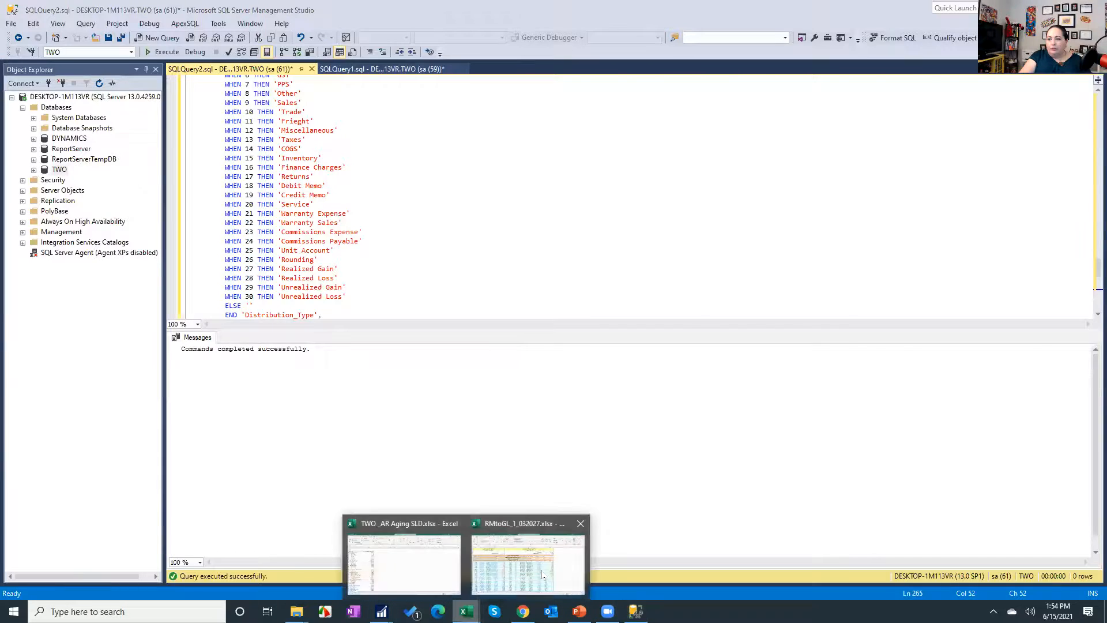
pyautogui.click(528, 553)
pyautogui.scroll(-3, 550, 285)
pyautogui.scroll(3, 545, 281)
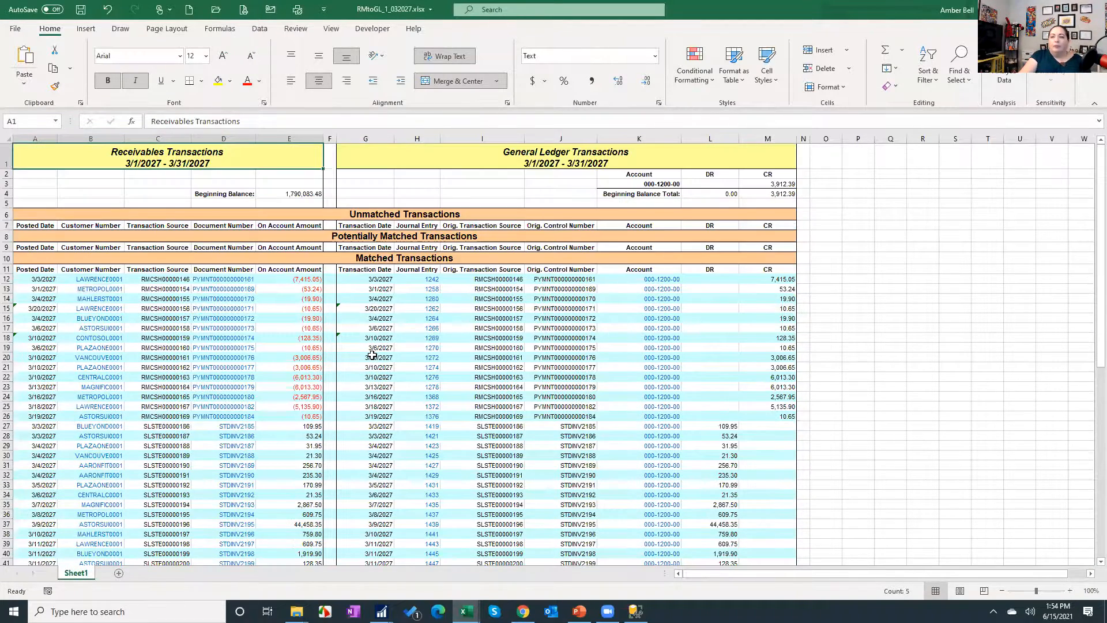
pyautogui.scroll(-6, 348, 311)
pyautogui.scroll(6, 434, 382)
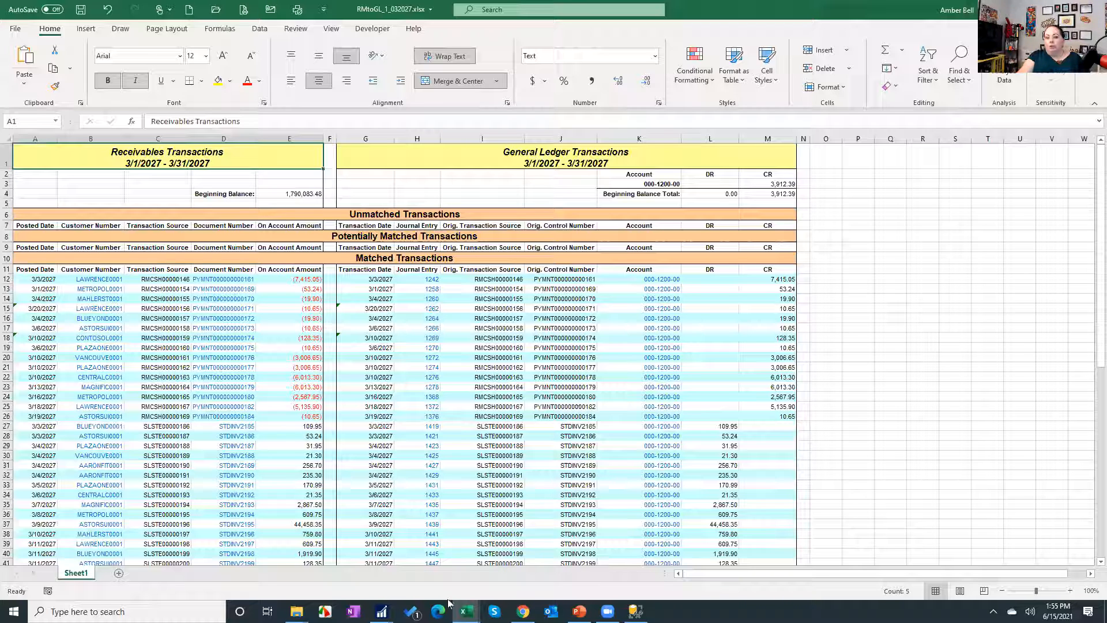
# Step: Switch to SmartList in Dynamics GP and open the Account Transactions list under Financial
pyautogui.click(522, 611)
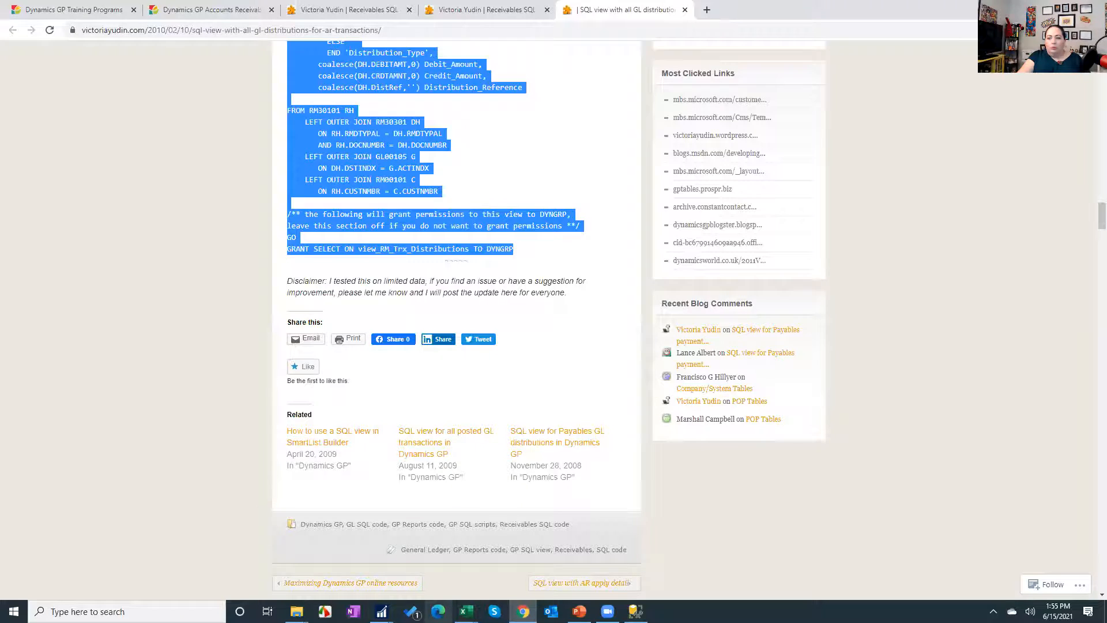
pyautogui.click(392, 553)
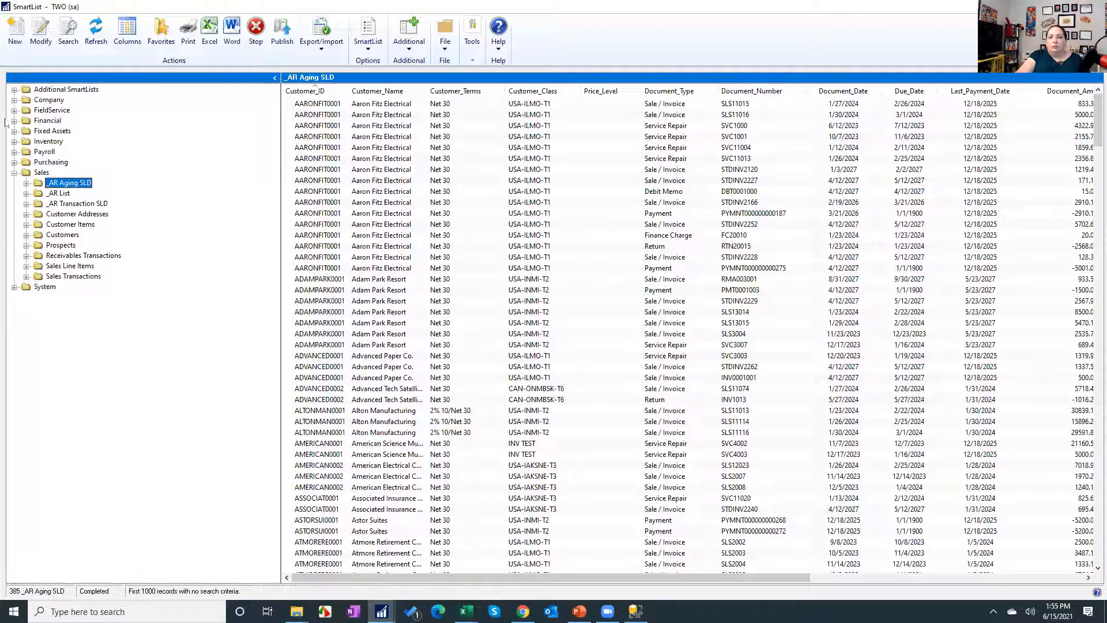
pyautogui.click(14, 122)
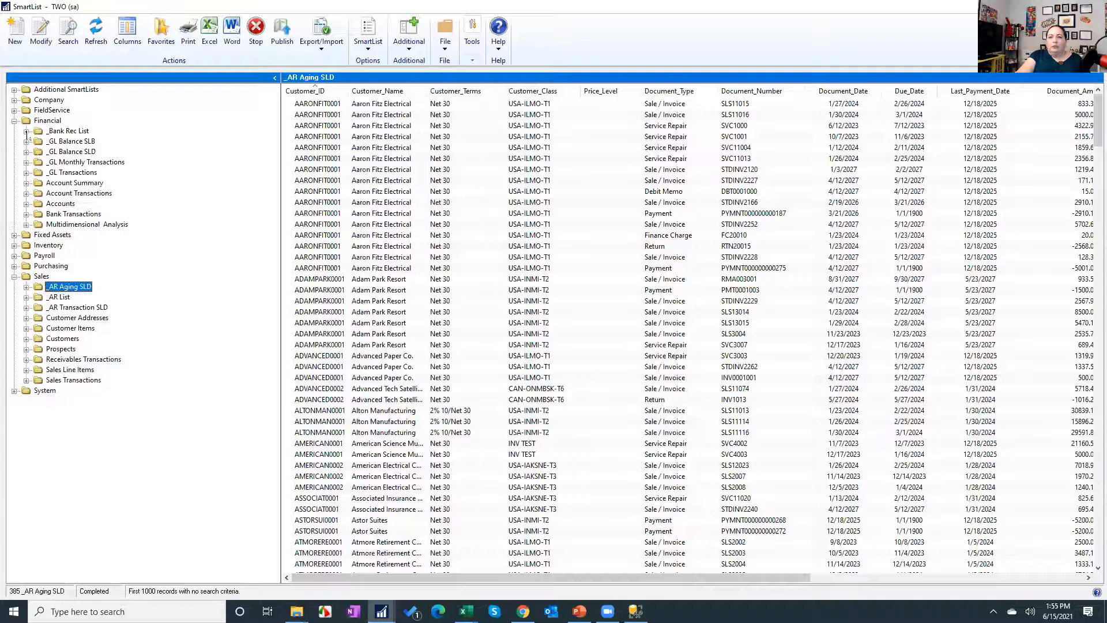
pyautogui.click(26, 193)
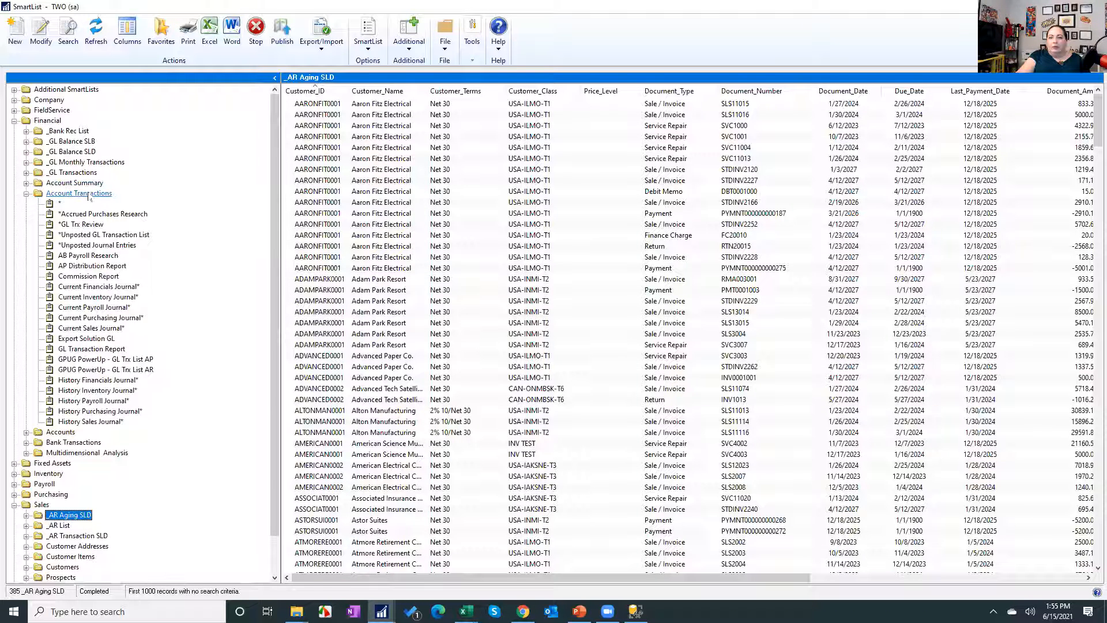
pyautogui.click(91, 194)
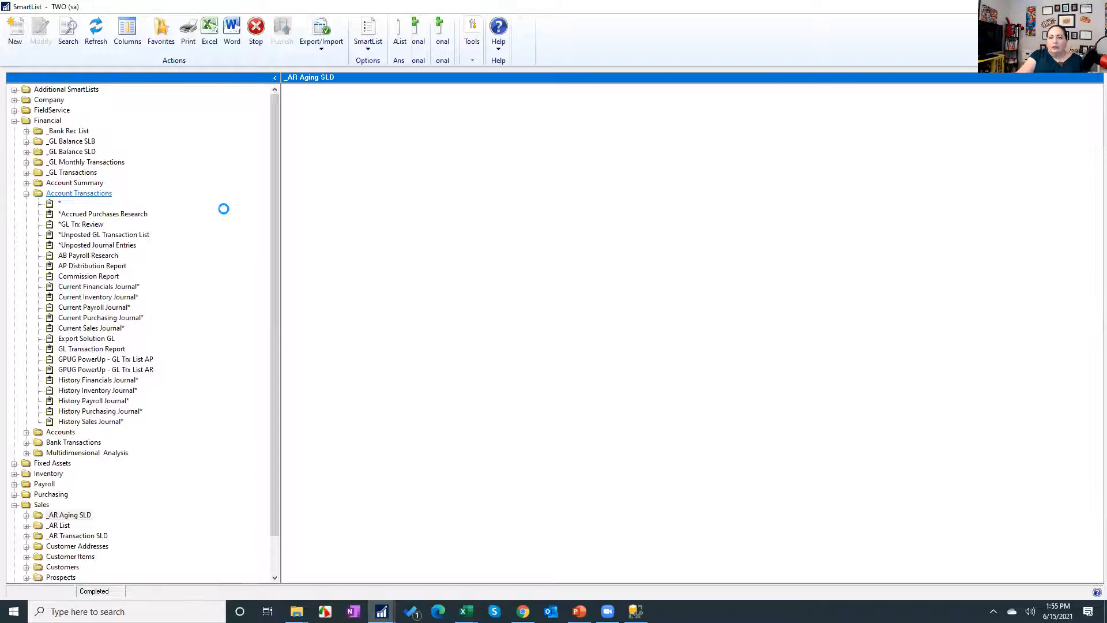
# Step: Open the *Unposted GL Transaction List and set its first search criterion to Account Number is equal to 000-1100-00
pyautogui.click(116, 235)
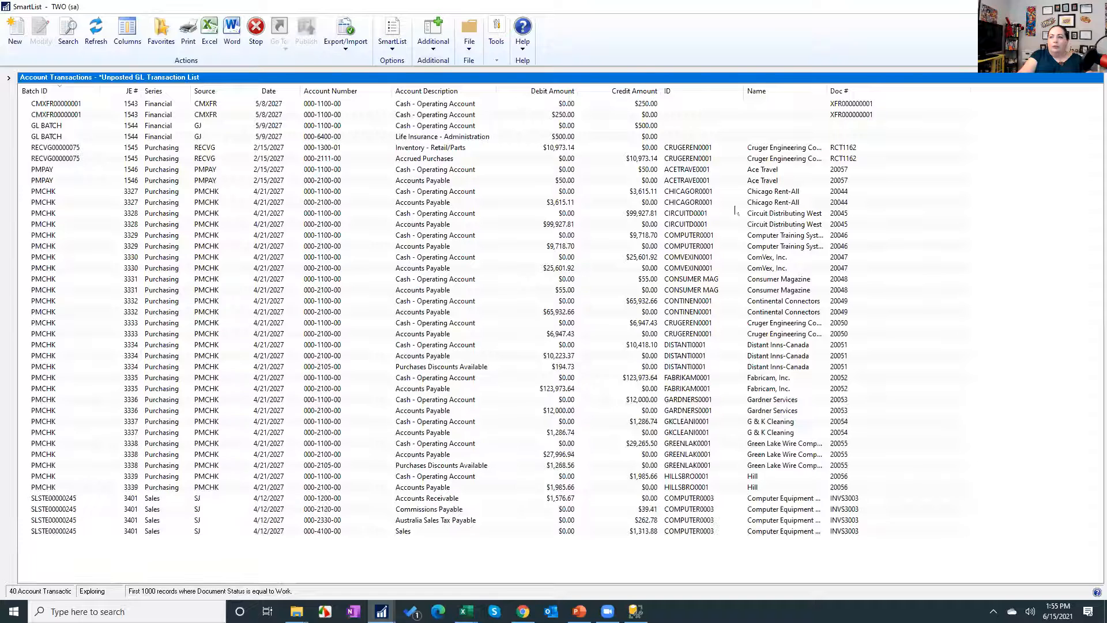
pyautogui.click(65, 32)
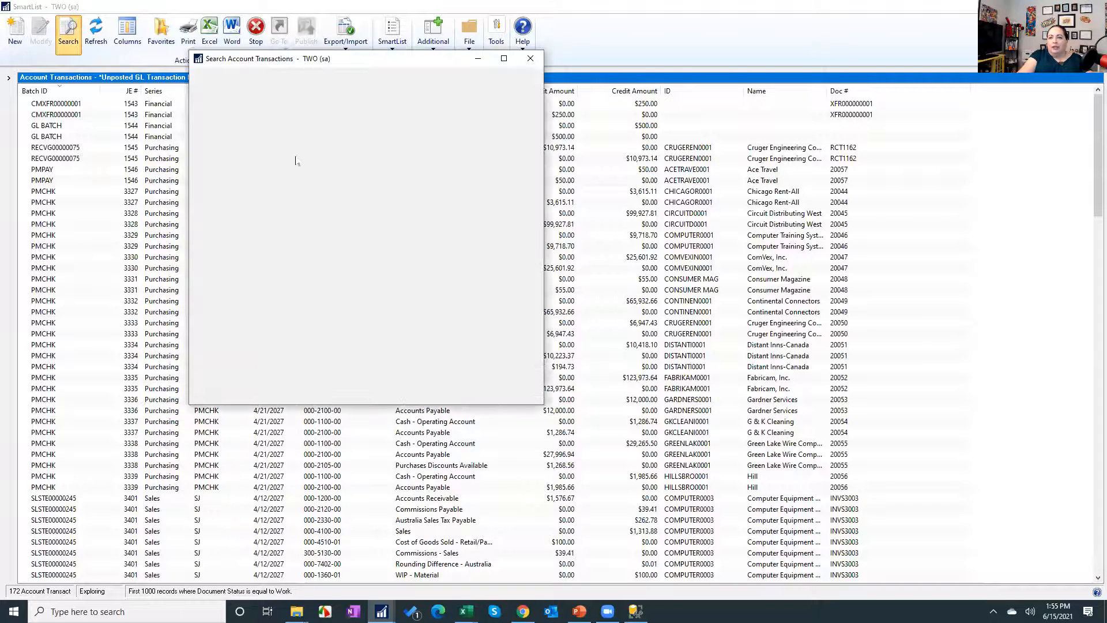
pyautogui.click(299, 153)
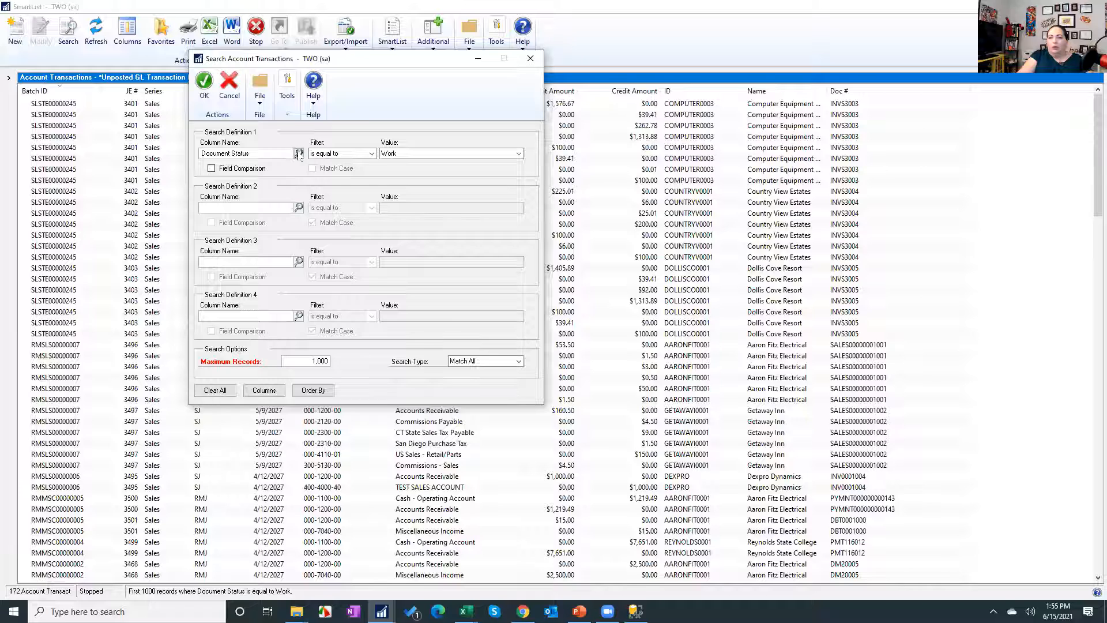
pyautogui.doubleClick(469, 291)
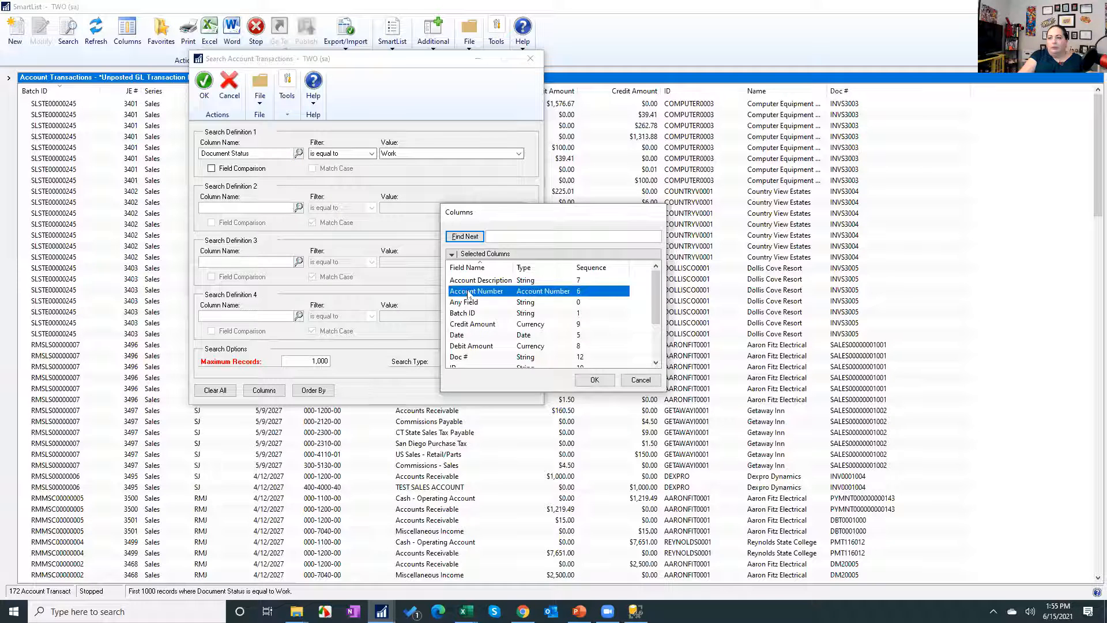
pyautogui.press('Tab')
pyautogui.write('110 -0000')
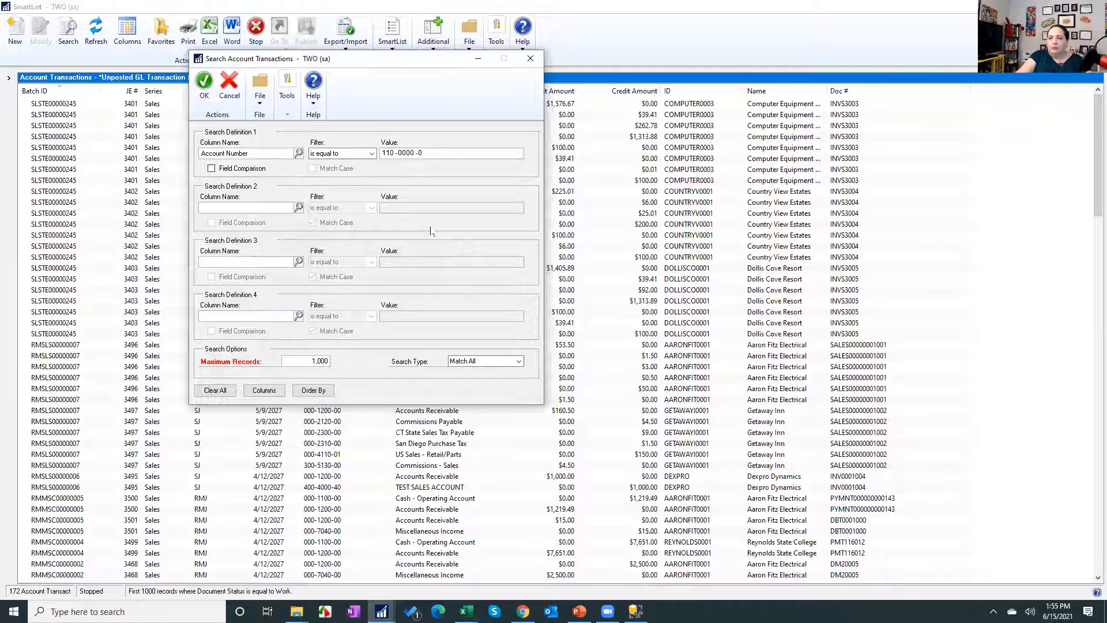
pyautogui.press('BackSpace')
pyautogui.press('BackSpace')
pyautogui.press('BackSpace')
pyautogui.press('BackSpace')
pyautogui.press('BackSpace')
pyautogui.press('BackSpace')
pyautogui.press('BackSpace')
pyautogui.press('BackSpace')
pyautogui.write('000 -110')
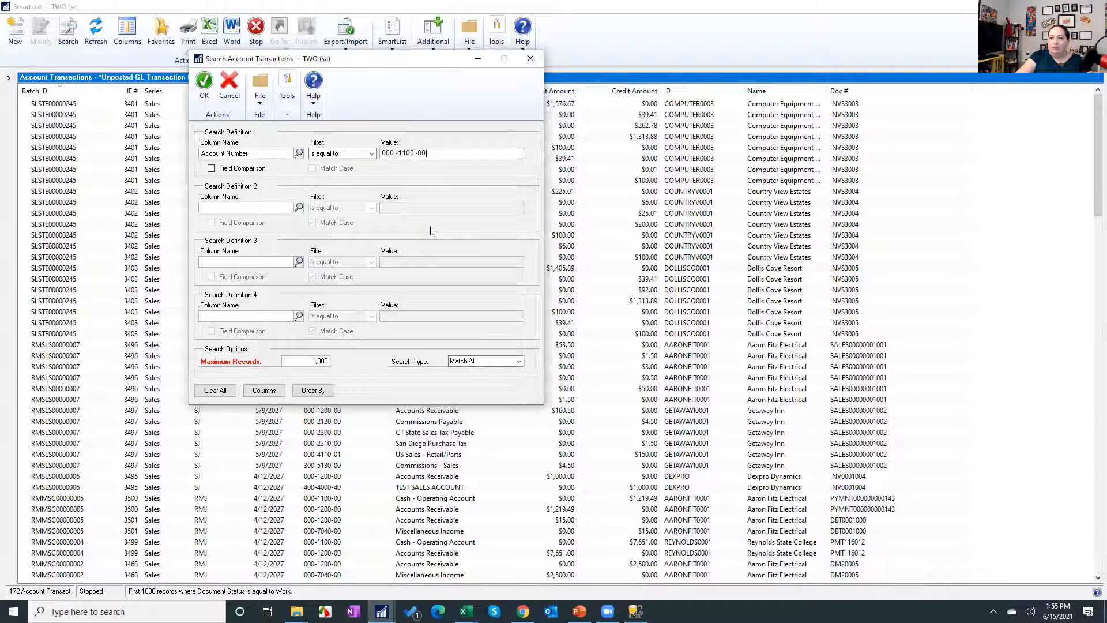
# Step: Add a second search criterion of Series is not equal to Sales and run the search
pyautogui.click(298, 207)
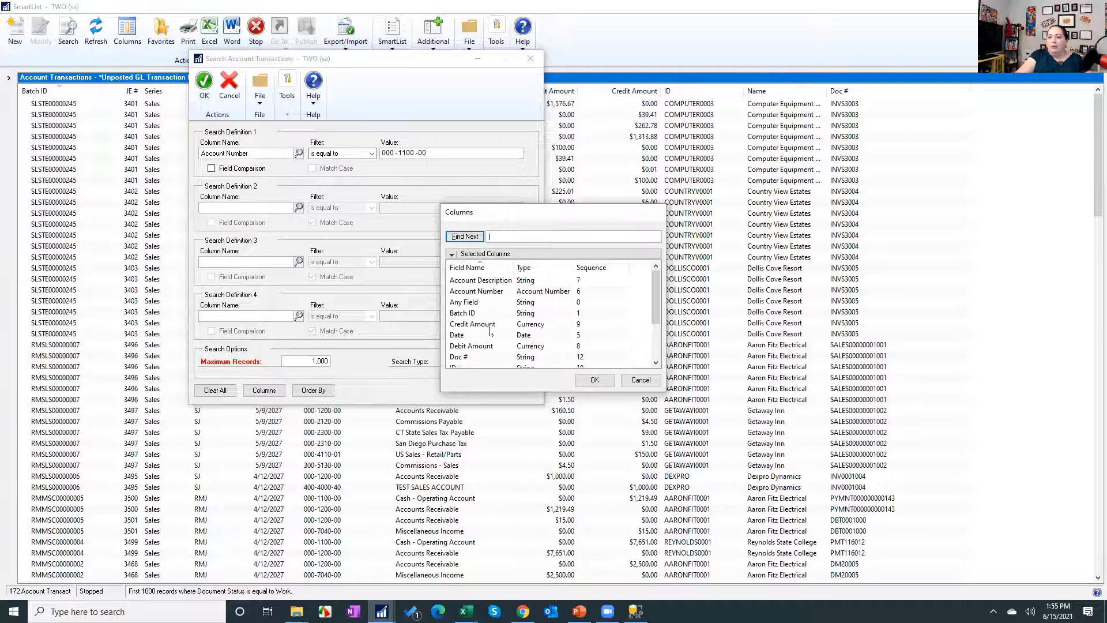
pyautogui.click(483, 357)
pyautogui.scroll(-2, 494, 358)
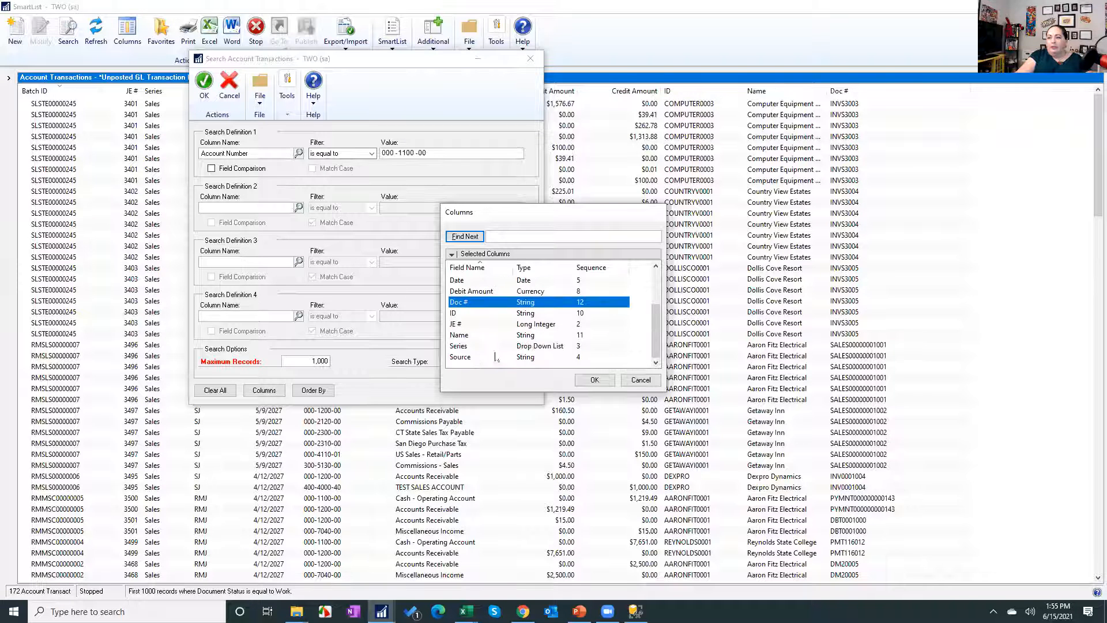
pyautogui.doubleClick(460, 346)
pyautogui.click(353, 207)
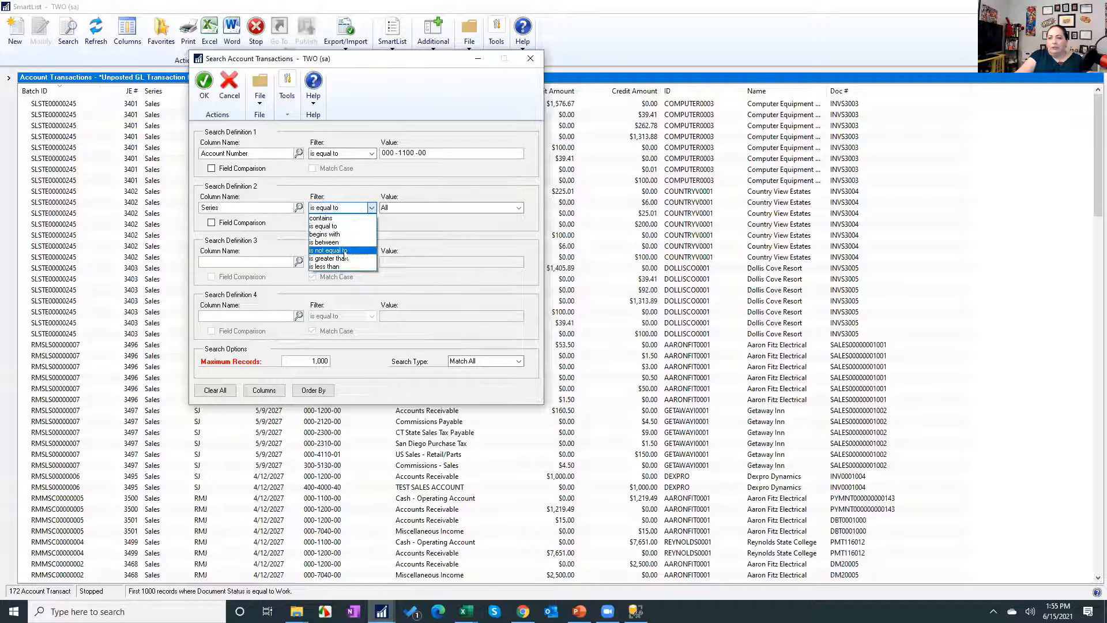
pyautogui.click(347, 243)
pyautogui.click(346, 209)
pyautogui.click(340, 225)
pyautogui.click(407, 207)
pyautogui.click(398, 234)
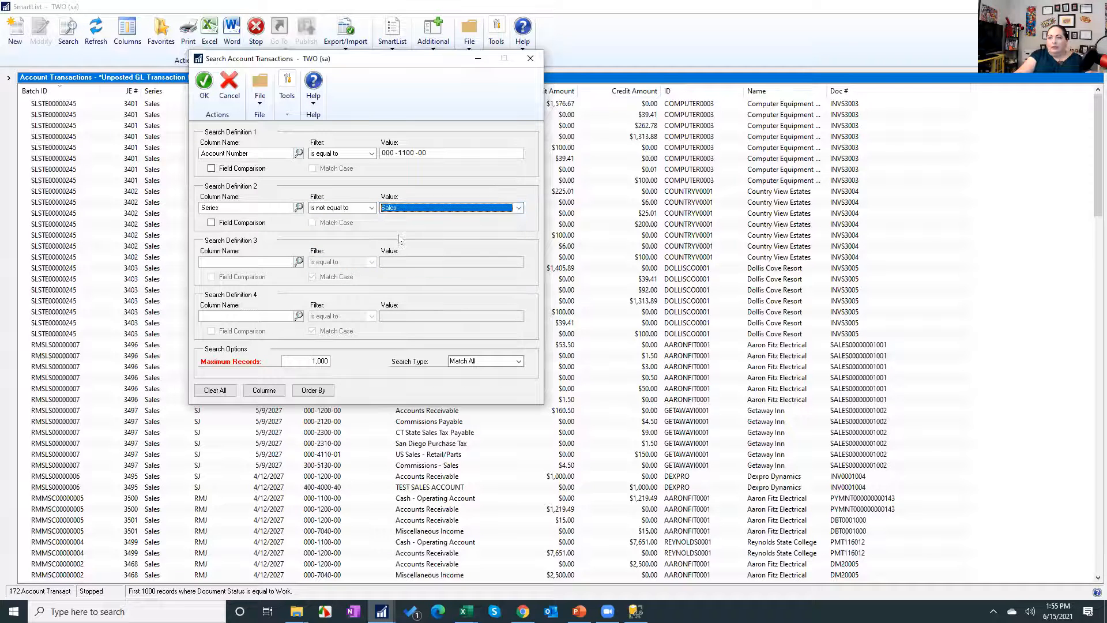
pyautogui.click(203, 87)
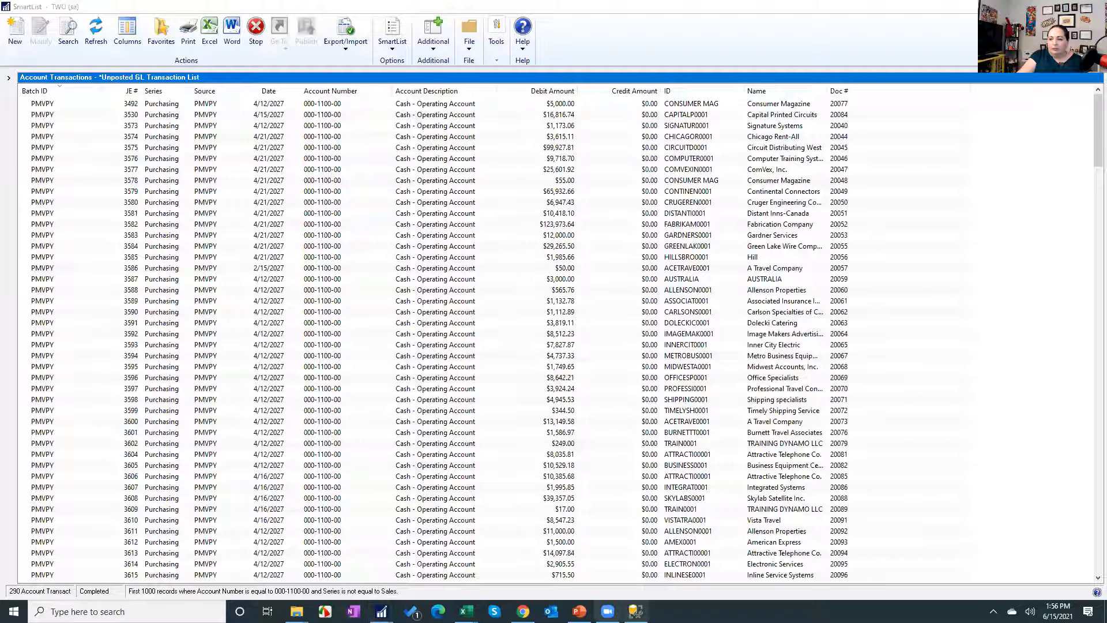
# Step: Switch to RMtoGL_1_032027.xlsx in Excel and the Reconcile to GL window to check which receivables account is being reconciled
pyautogui.moveTo(466, 611)
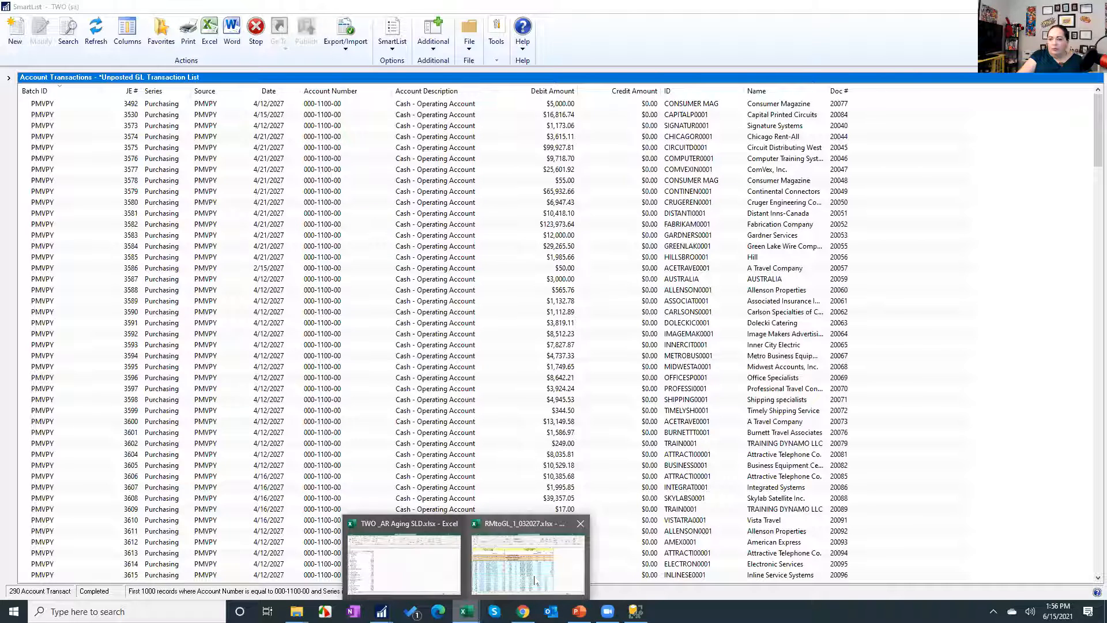
pyautogui.click(527, 551)
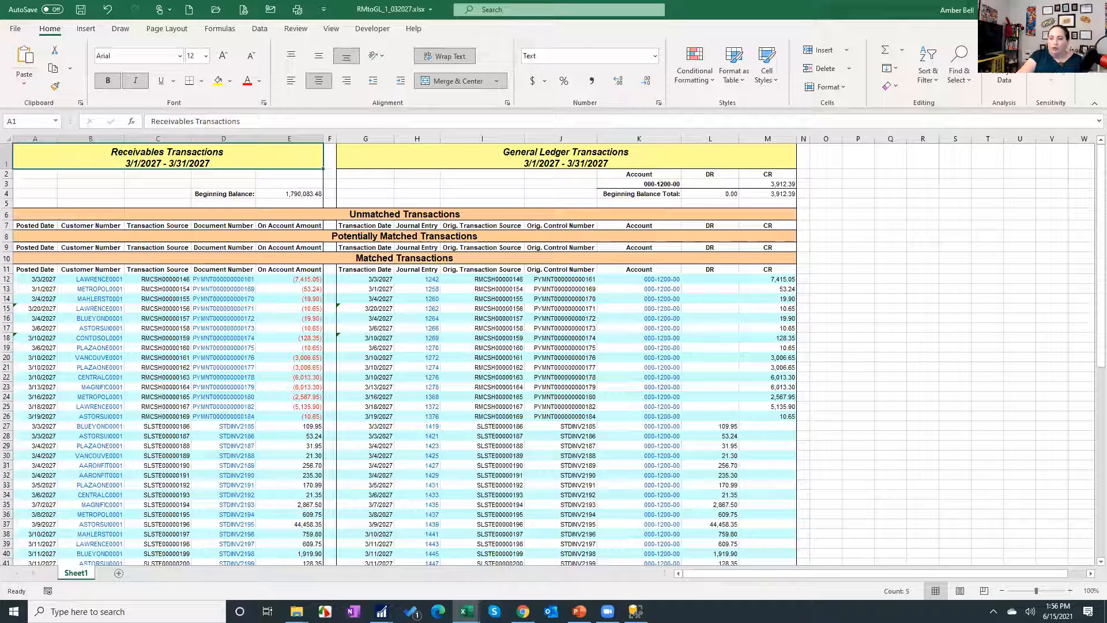
pyautogui.moveTo(382, 612)
pyautogui.click(513, 558)
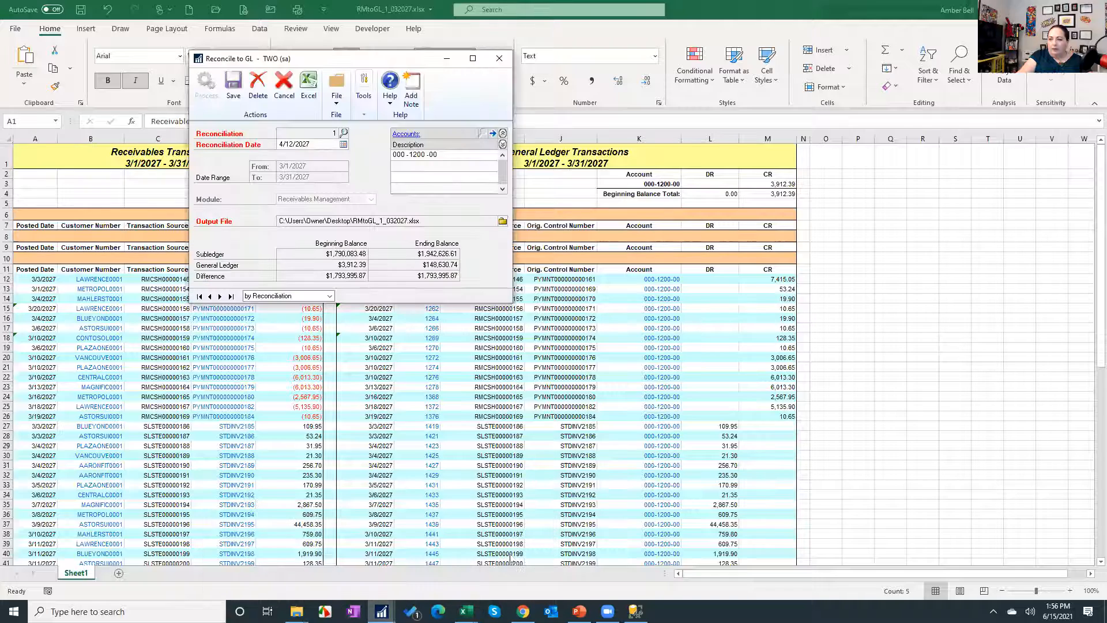
# Step: Return to SmartList and rerun the Account Transactions search with the account number set to 000-1200-00
pyautogui.click(397, 562)
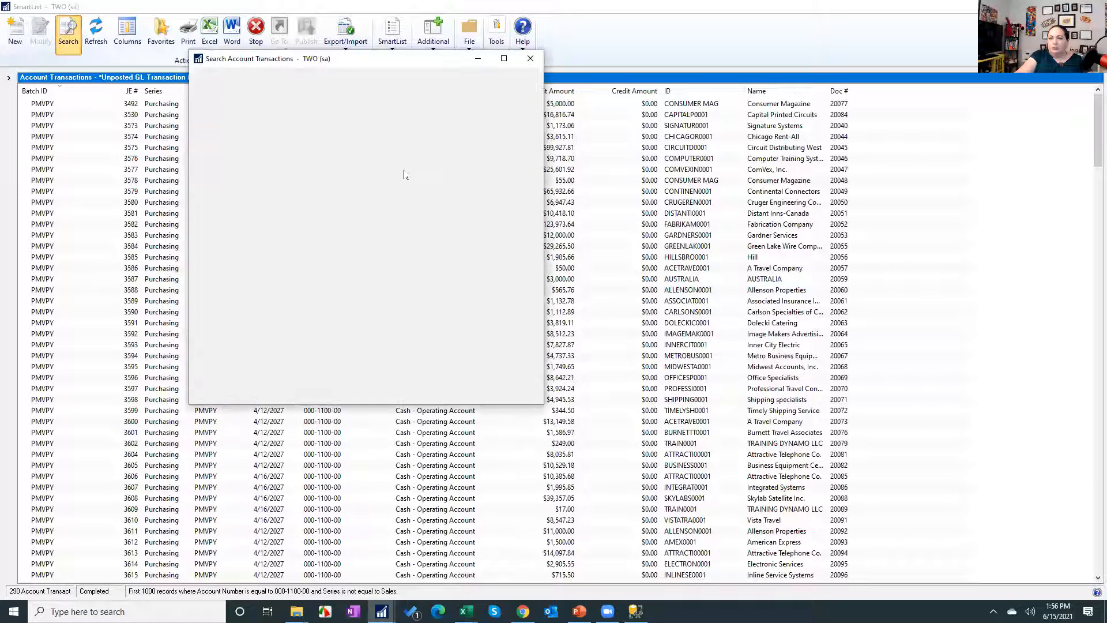
pyautogui.click(403, 152)
pyautogui.write('1200 -0')
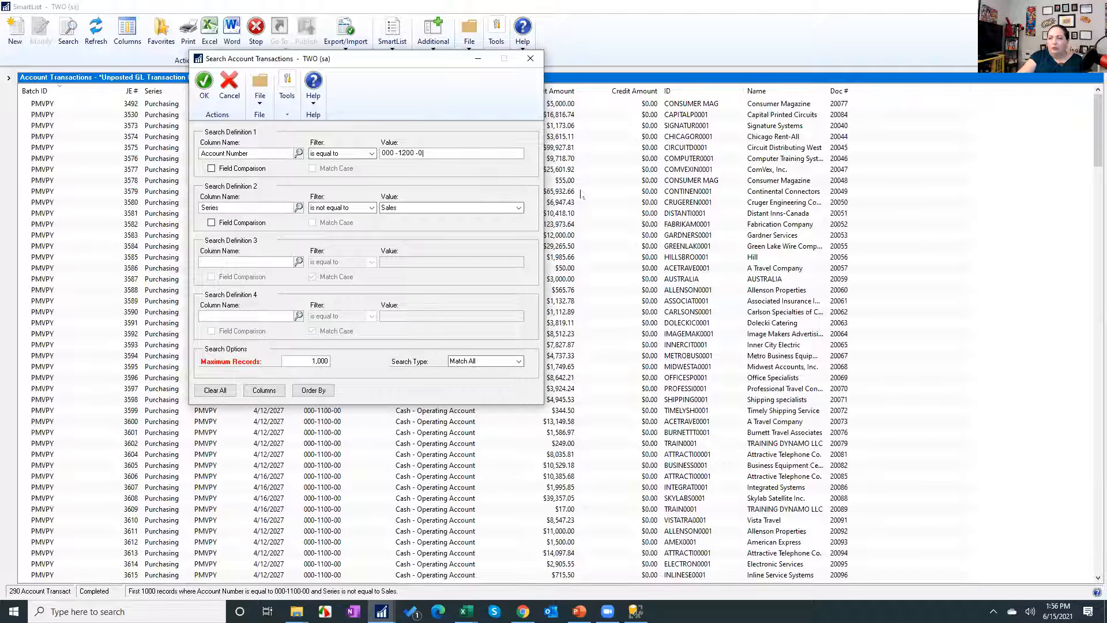
pyautogui.write('0')
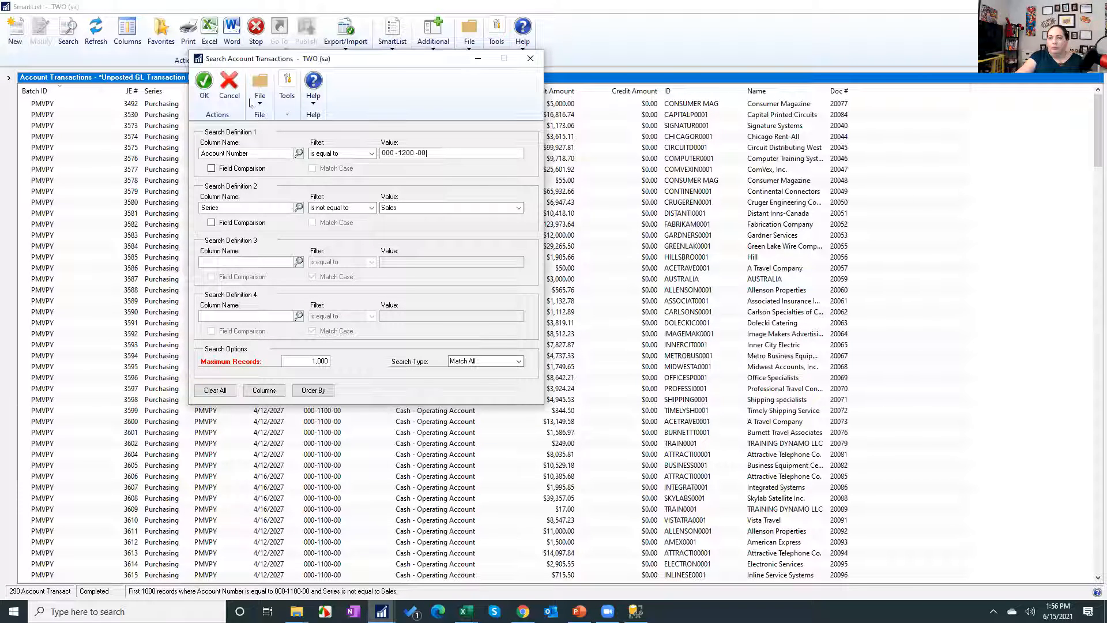
pyautogui.click(204, 81)
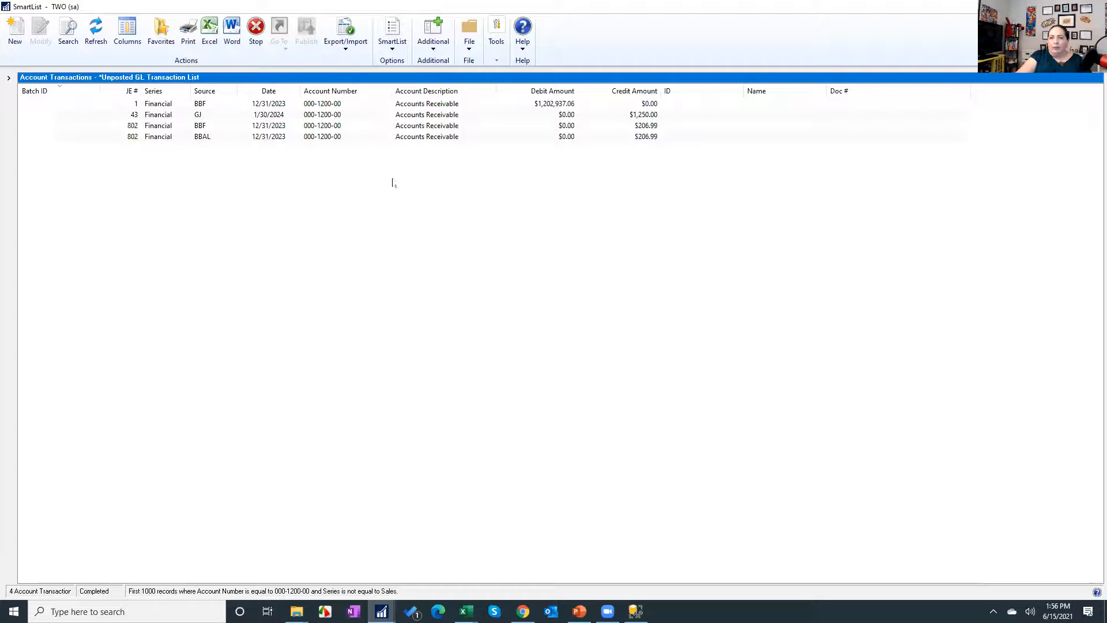
# Step: Open the details of the GJ transaction dated 1/30/2024, review its distributions and close it
pyautogui.click(216, 116)
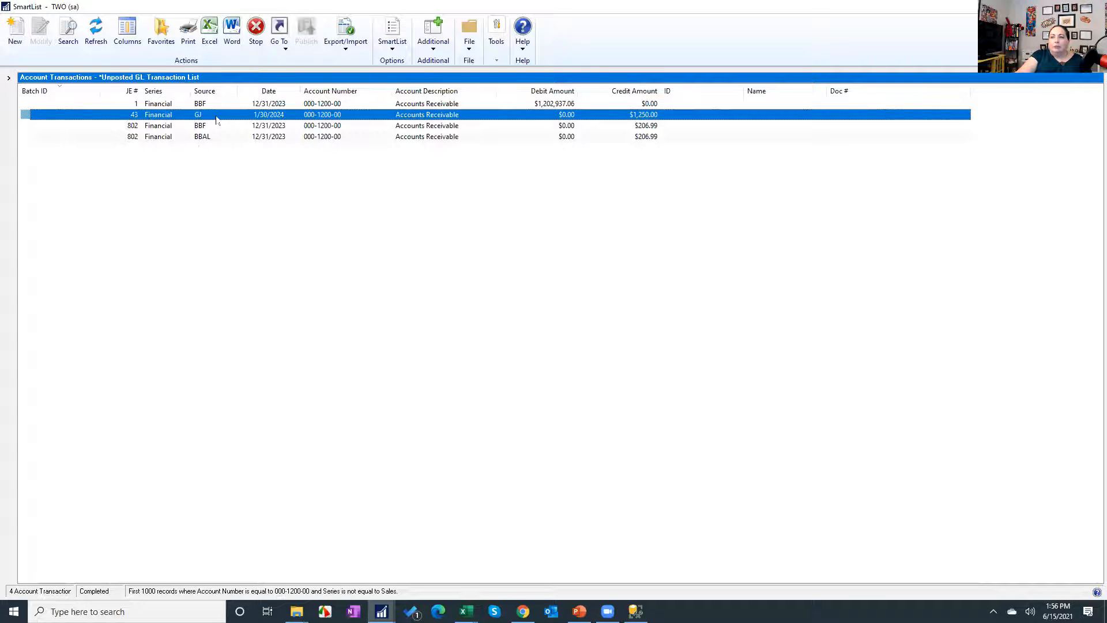
pyautogui.doubleClick(218, 116)
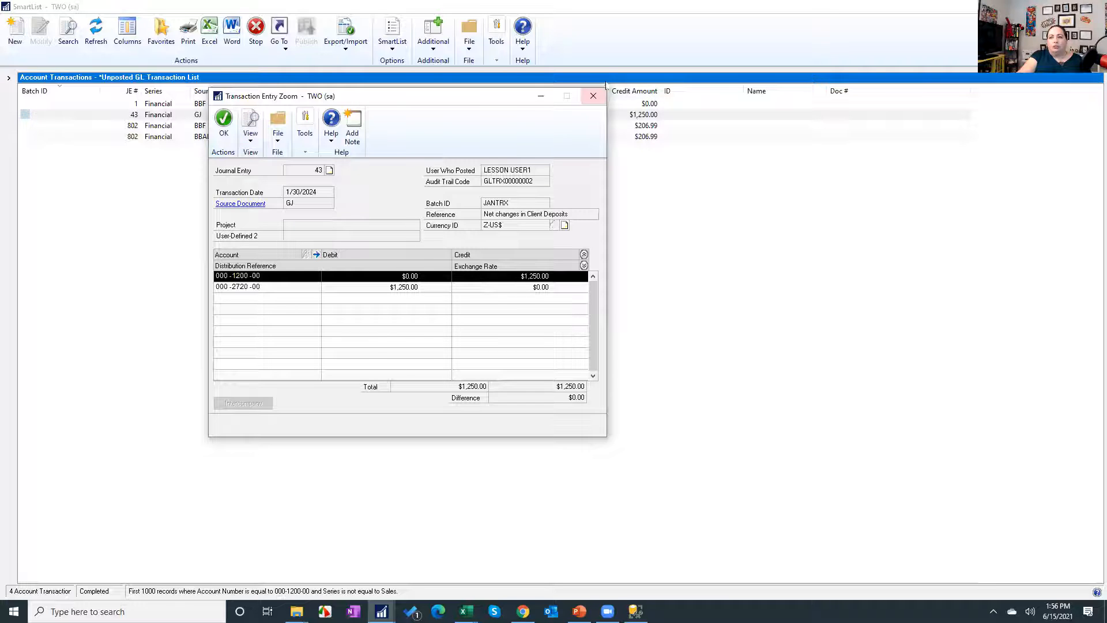
pyautogui.click(593, 96)
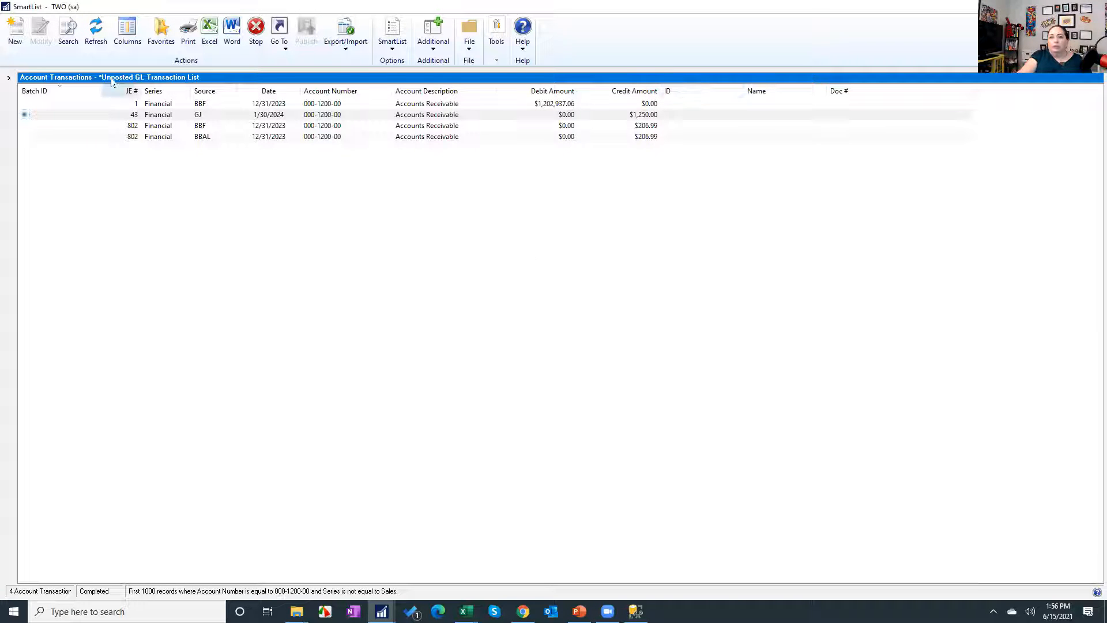
# Step: Look through the columns available to add to the Account Transactions list, reversing their field name sort order, without adding any
pyautogui.click(136, 34)
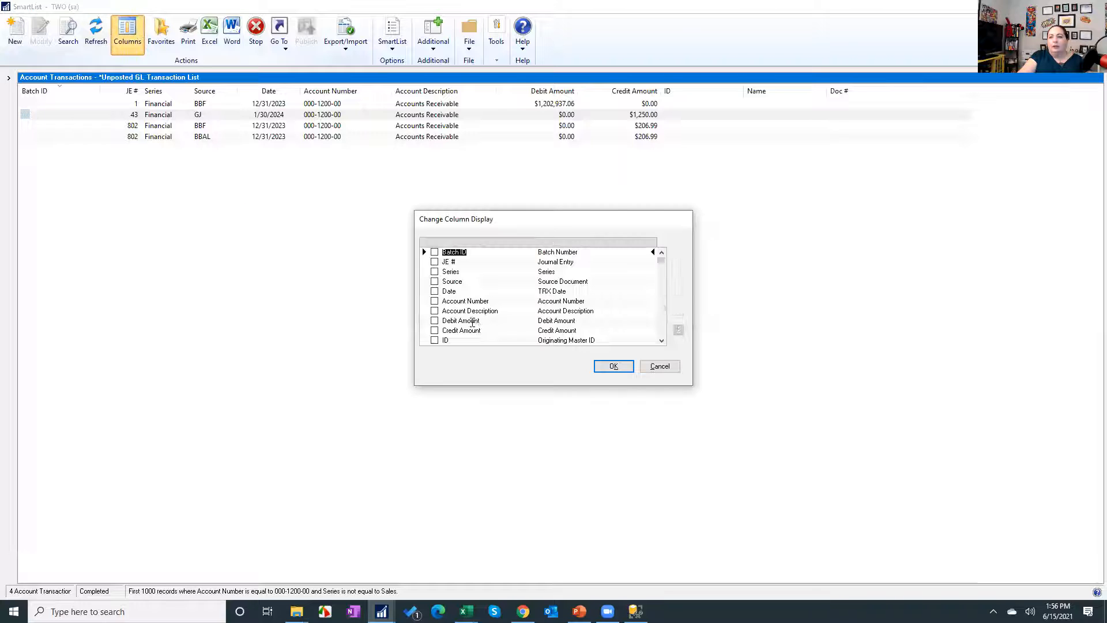
pyautogui.click(434, 367)
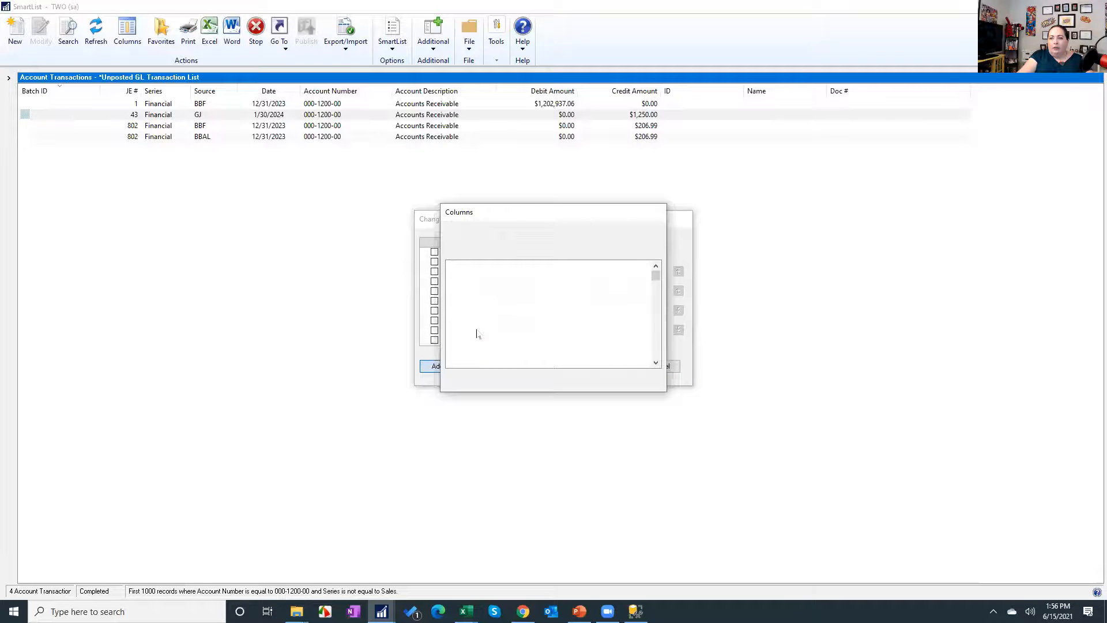
pyautogui.scroll(-20, 476, 328)
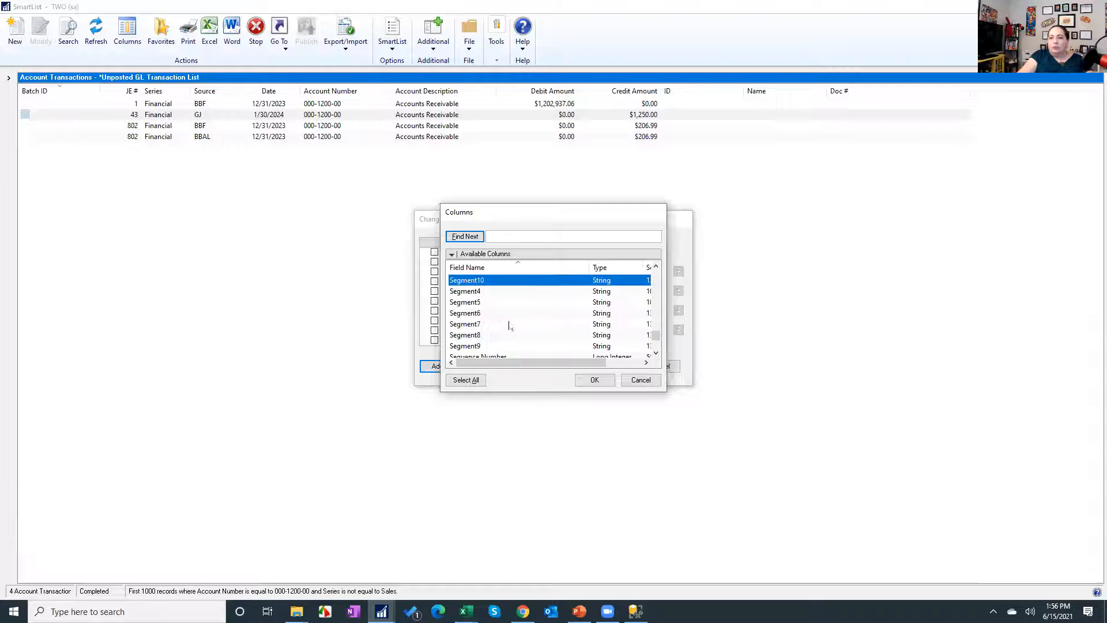
pyautogui.scroll(2, 507, 326)
pyautogui.scroll(4, 508, 325)
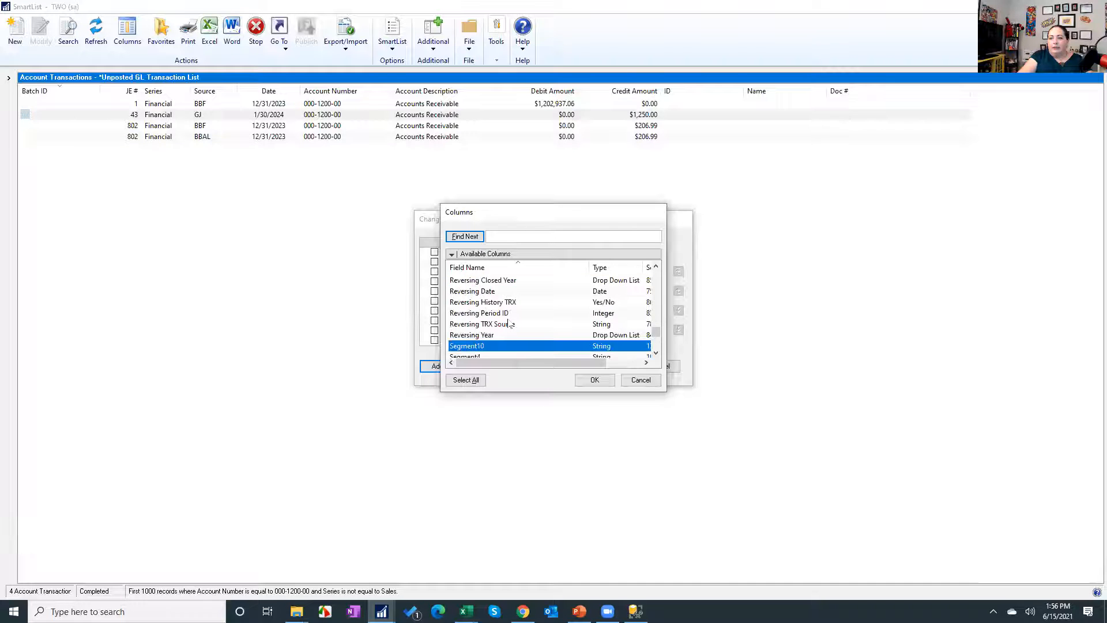
pyautogui.scroll(-3, 509, 324)
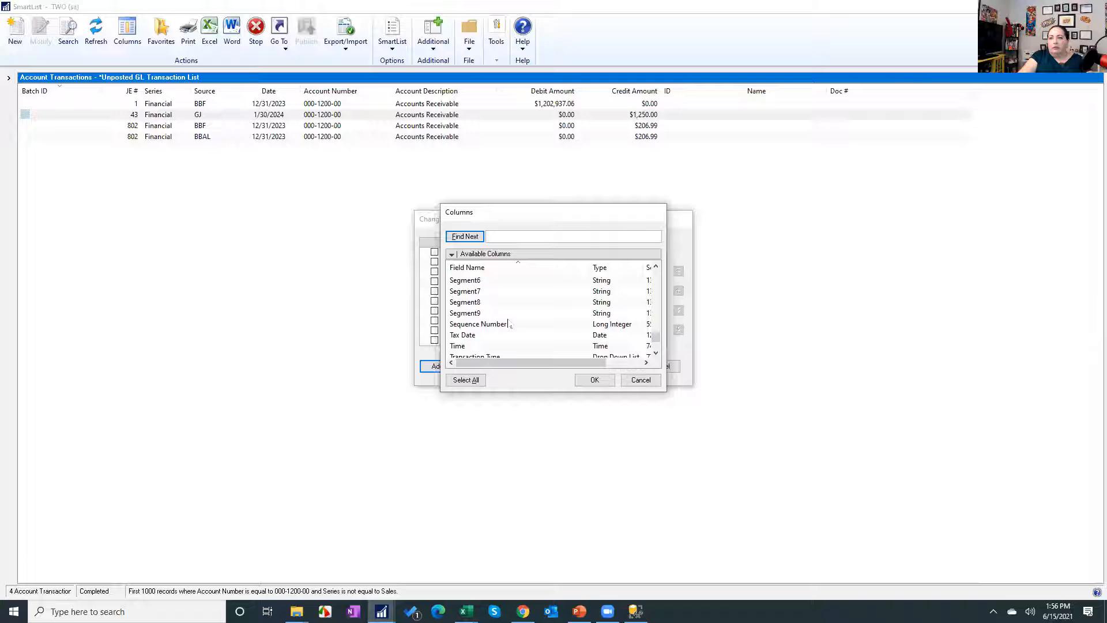
pyautogui.scroll(2, 492, 320)
pyautogui.click(493, 313)
pyautogui.scroll(2, 493, 316)
pyautogui.scroll(-5, 493, 316)
pyautogui.scroll(-2, 515, 311)
pyautogui.click(477, 268)
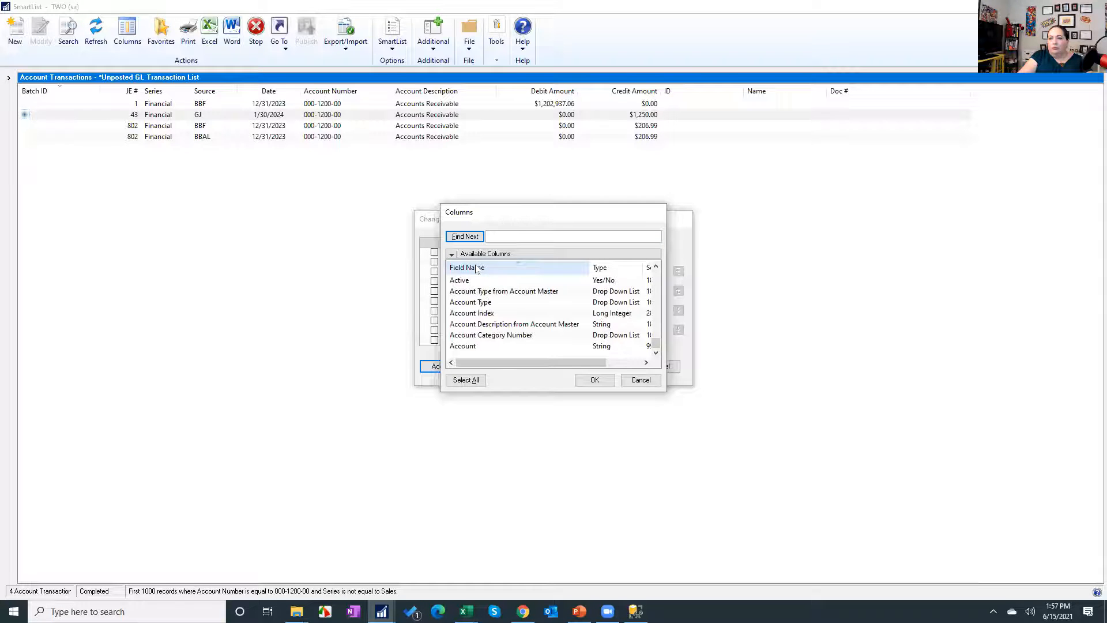
pyautogui.scroll(10, 482, 314)
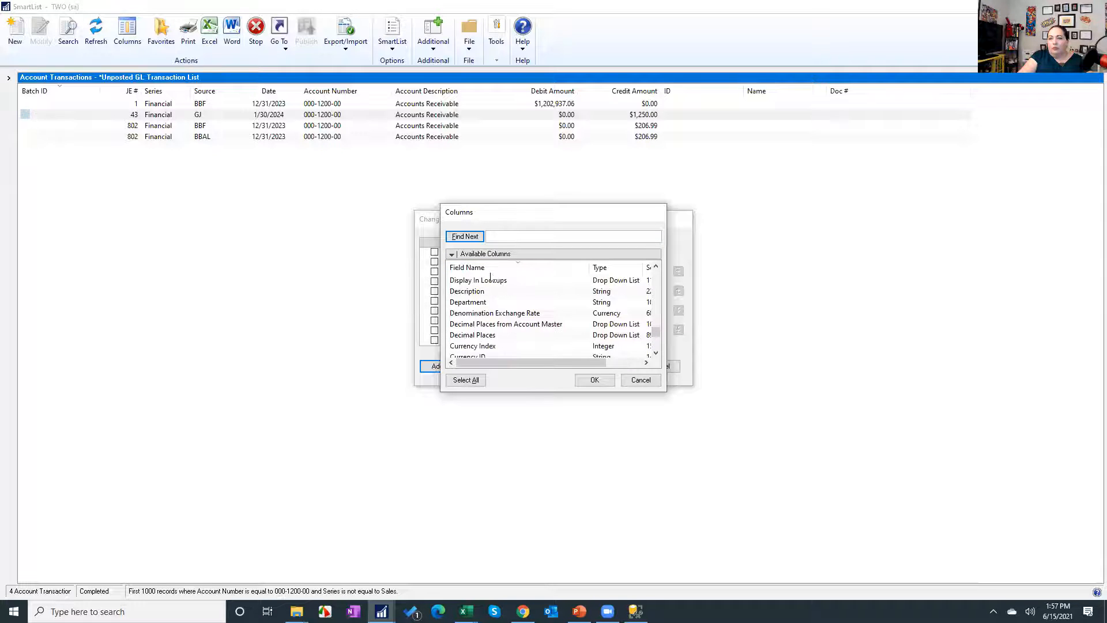
pyautogui.scroll(10, 485, 321)
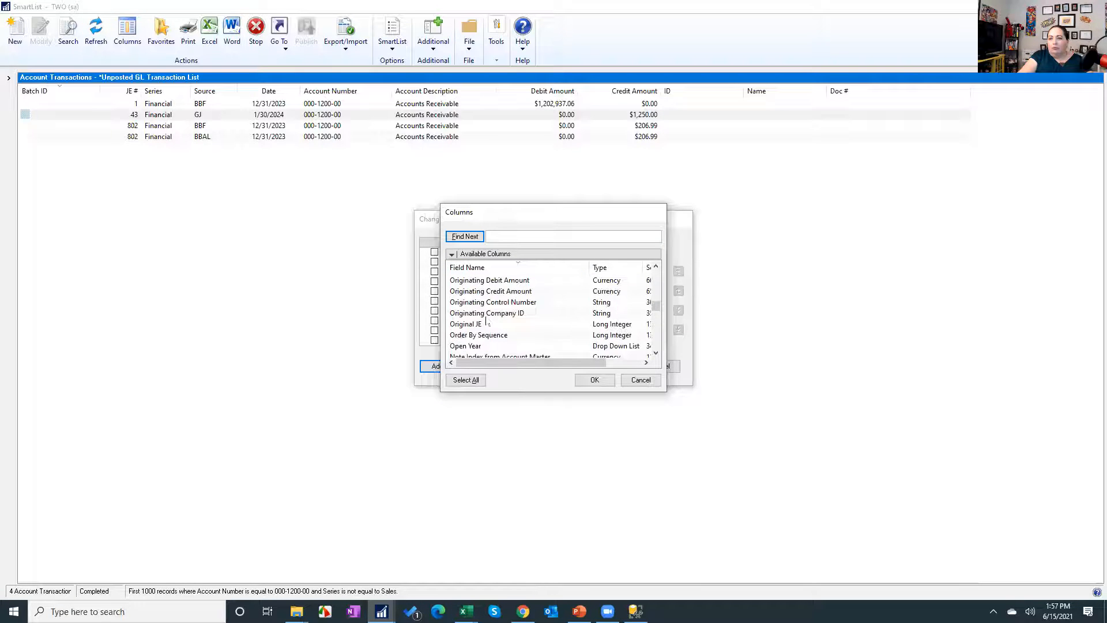
pyautogui.scroll(10, 487, 323)
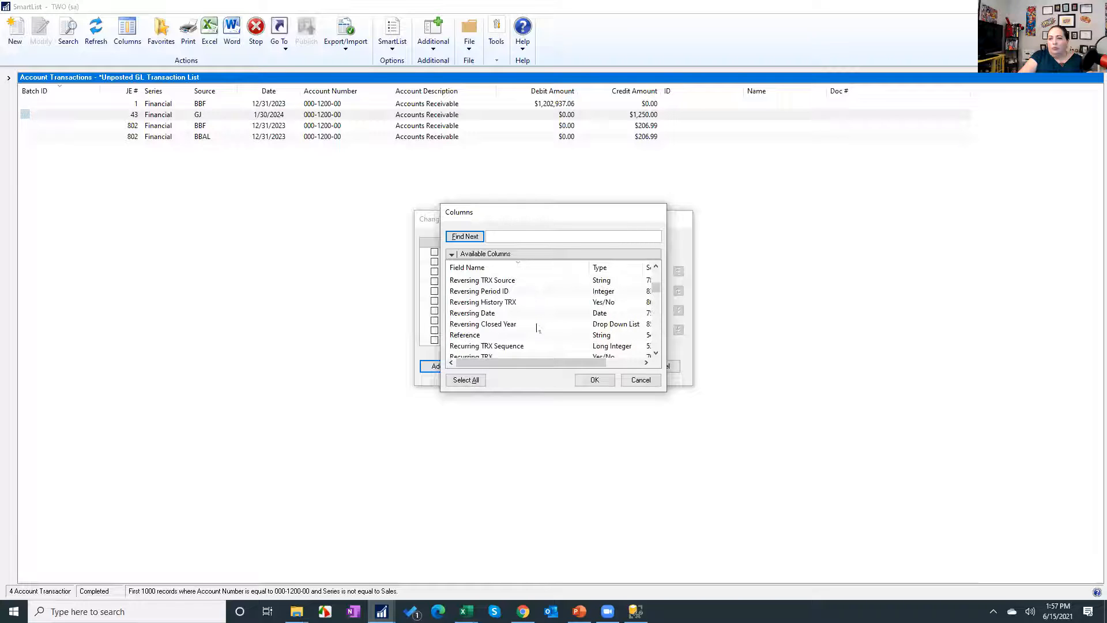
pyautogui.scroll(-2, 537, 328)
pyautogui.scroll(2, 537, 328)
pyautogui.scroll(4, 537, 328)
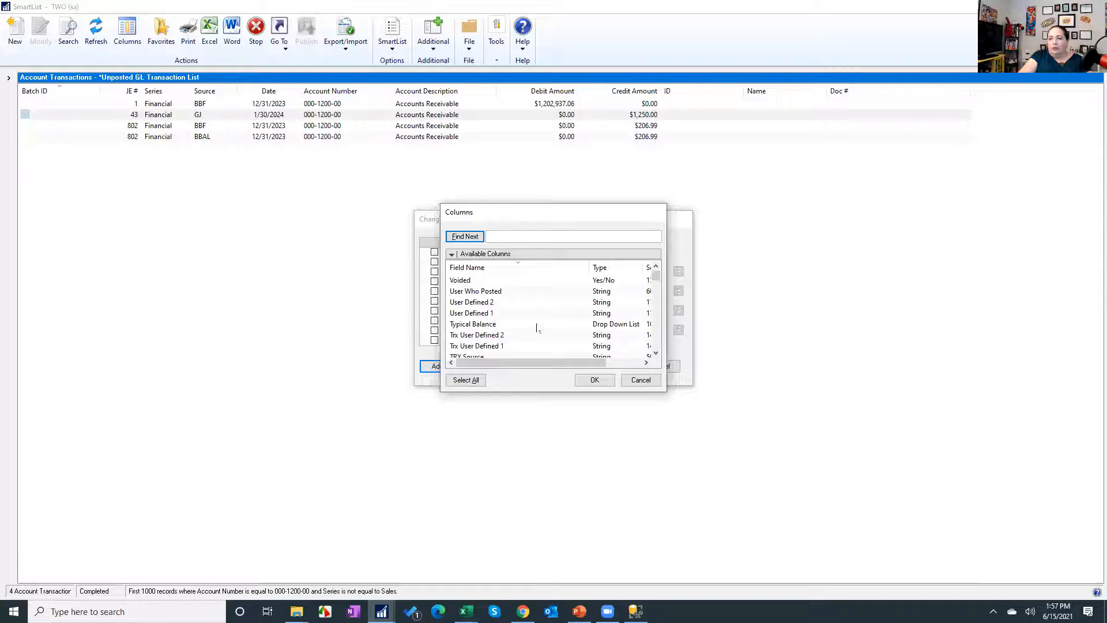
pyautogui.click(640, 380)
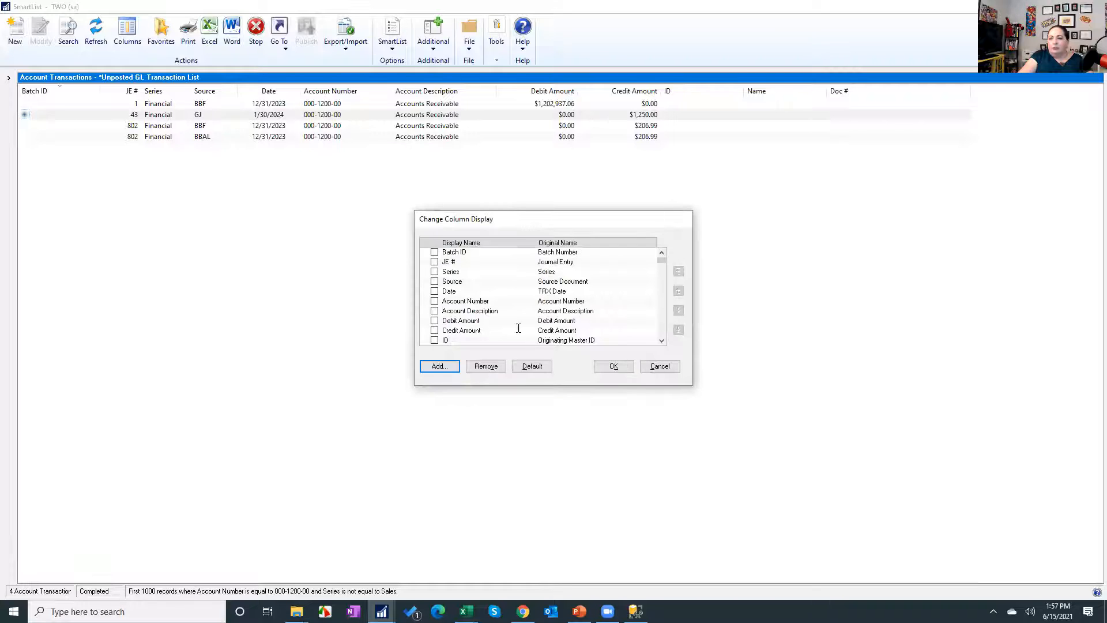
# Step: Check the Source column among the displayed columns and close the column display settings without changes
pyautogui.click(467, 309)
pyautogui.scroll(-1, 490, 311)
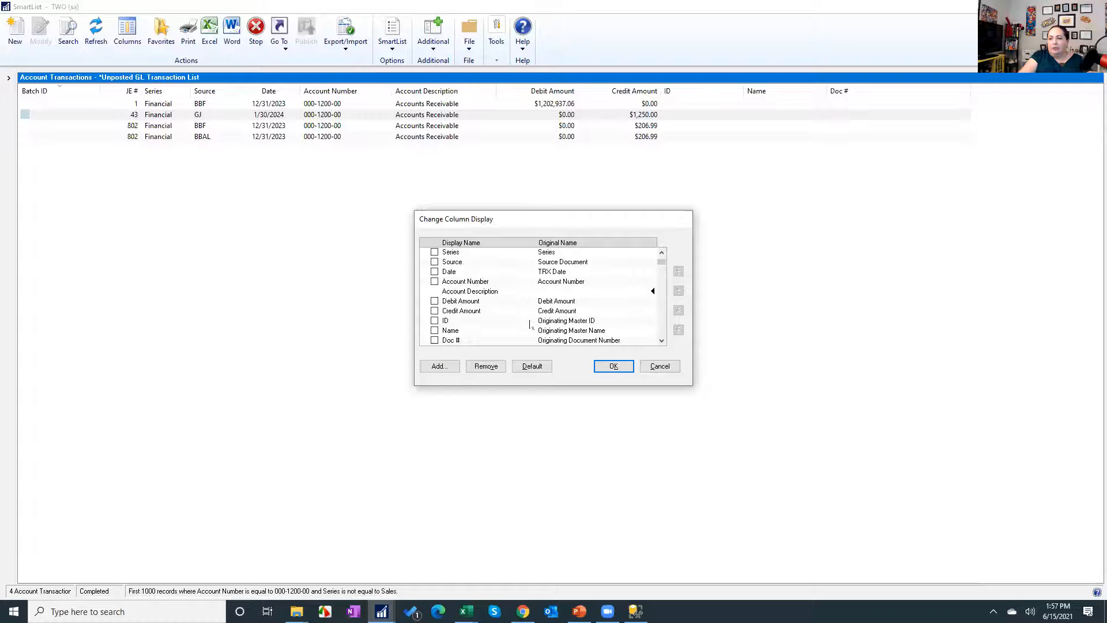
pyautogui.click(466, 262)
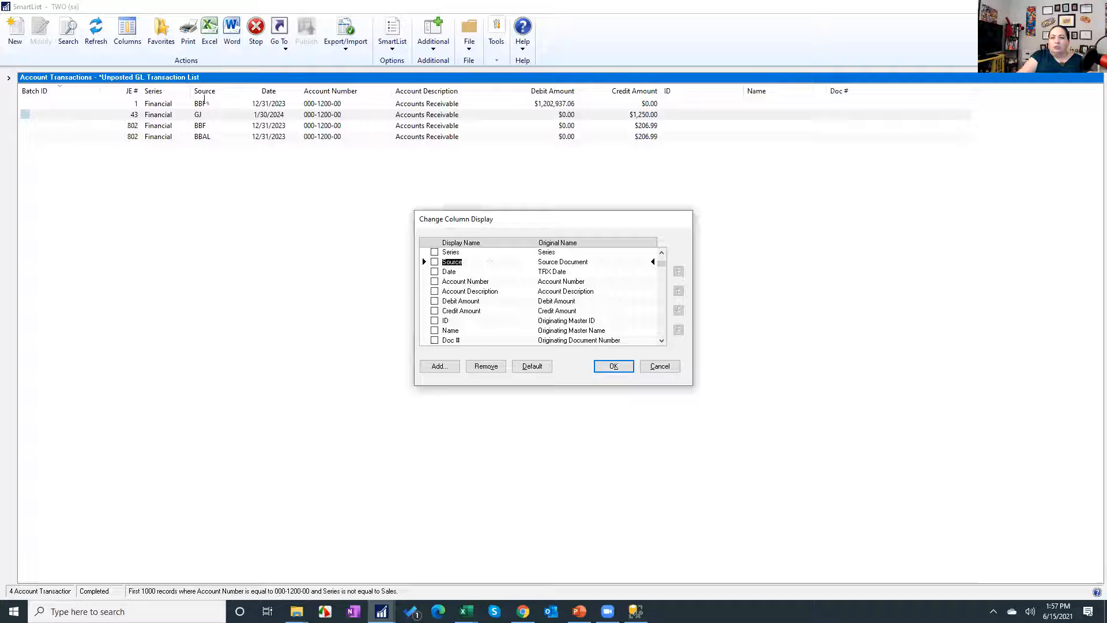
pyautogui.click(660, 365)
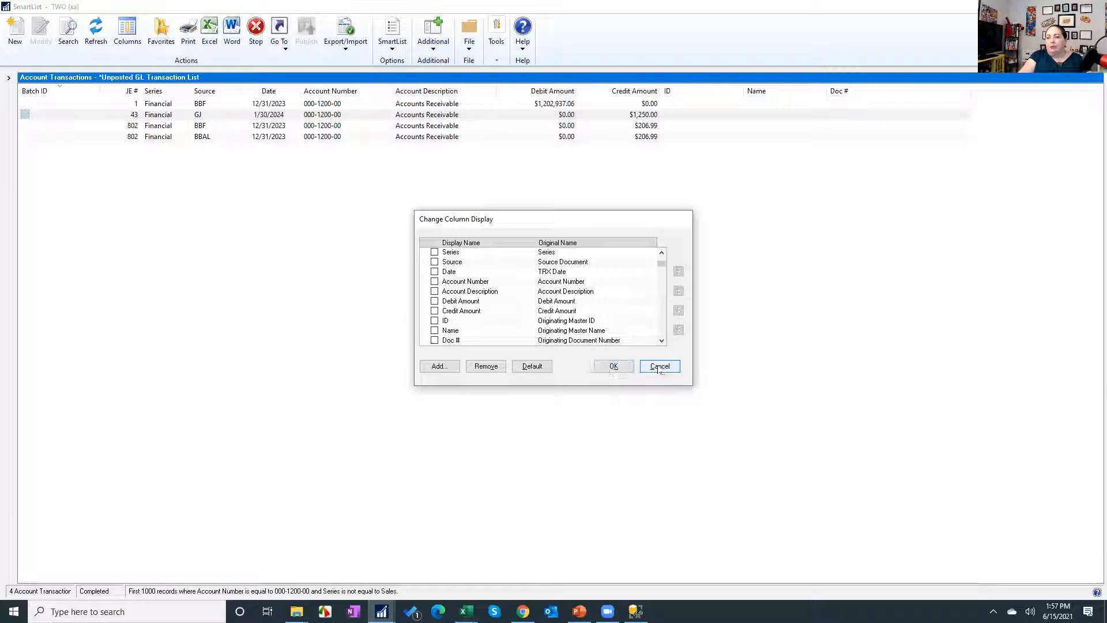
# Step: Show the SmartList folder tree again and start a new Sales list in SmartList Designer named "_AR Distribution SLD"
pyautogui.click(9, 78)
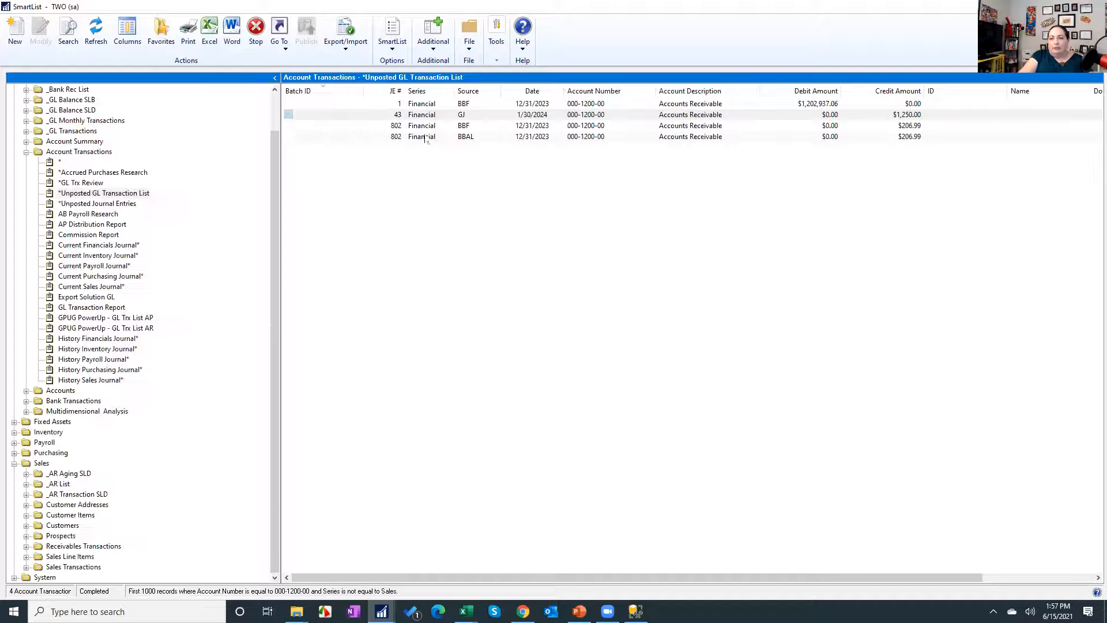
pyautogui.click(79, 152)
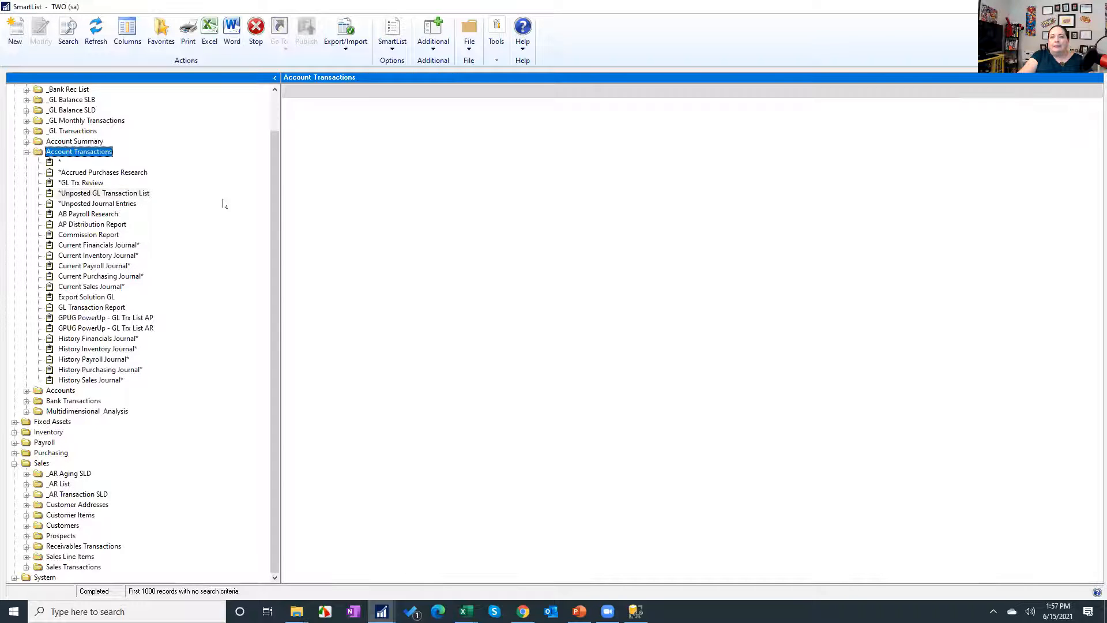
pyautogui.click(41, 464)
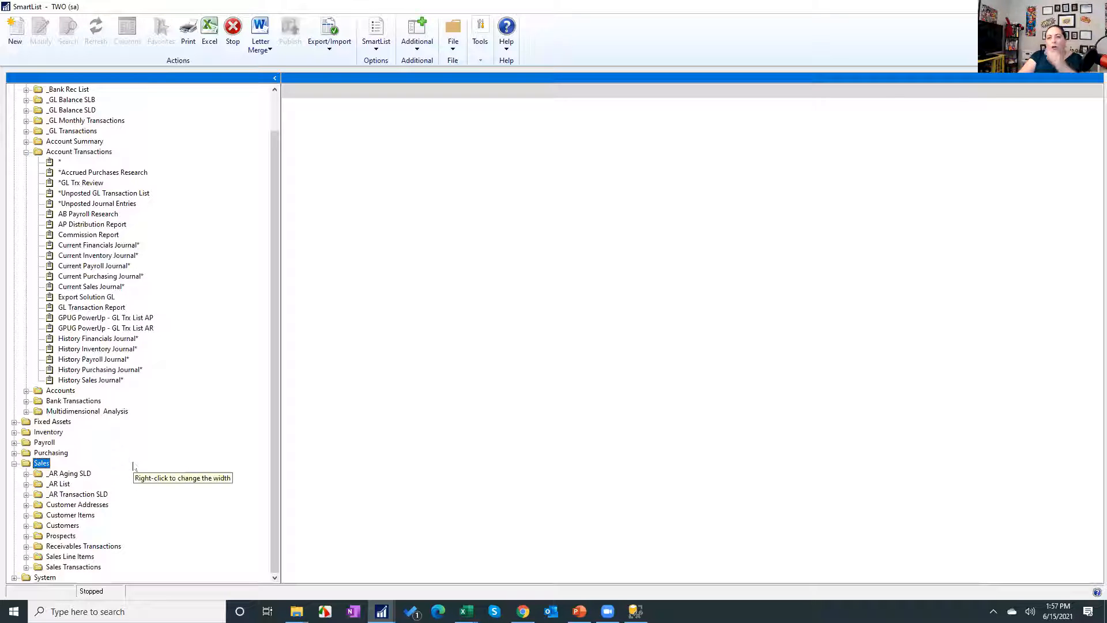
pyautogui.click(16, 40)
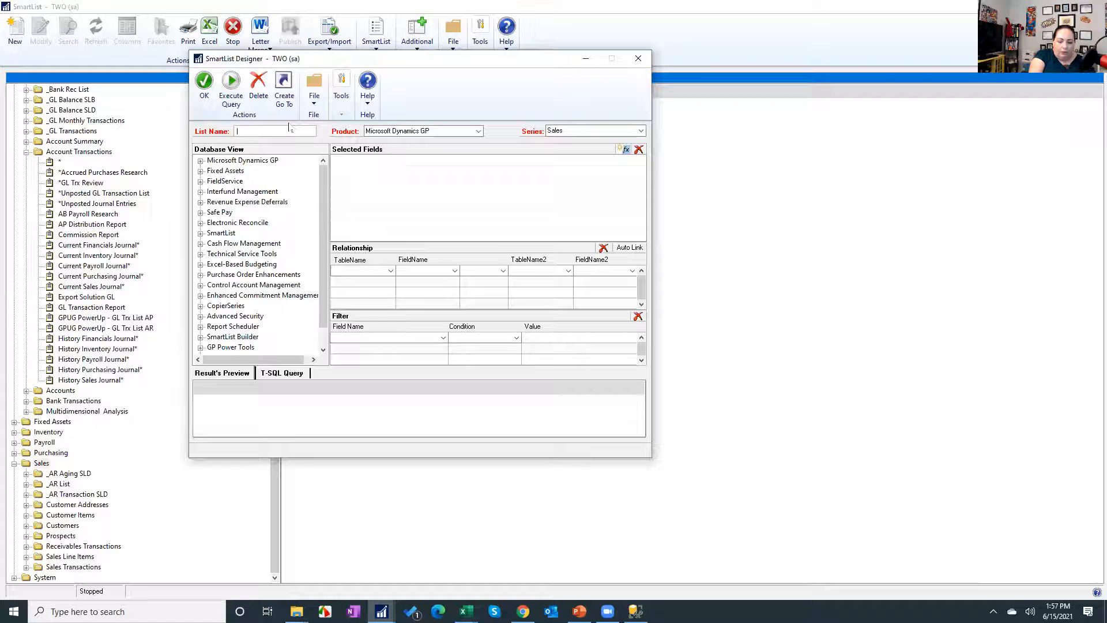
pyautogui.write('_AR Dis')
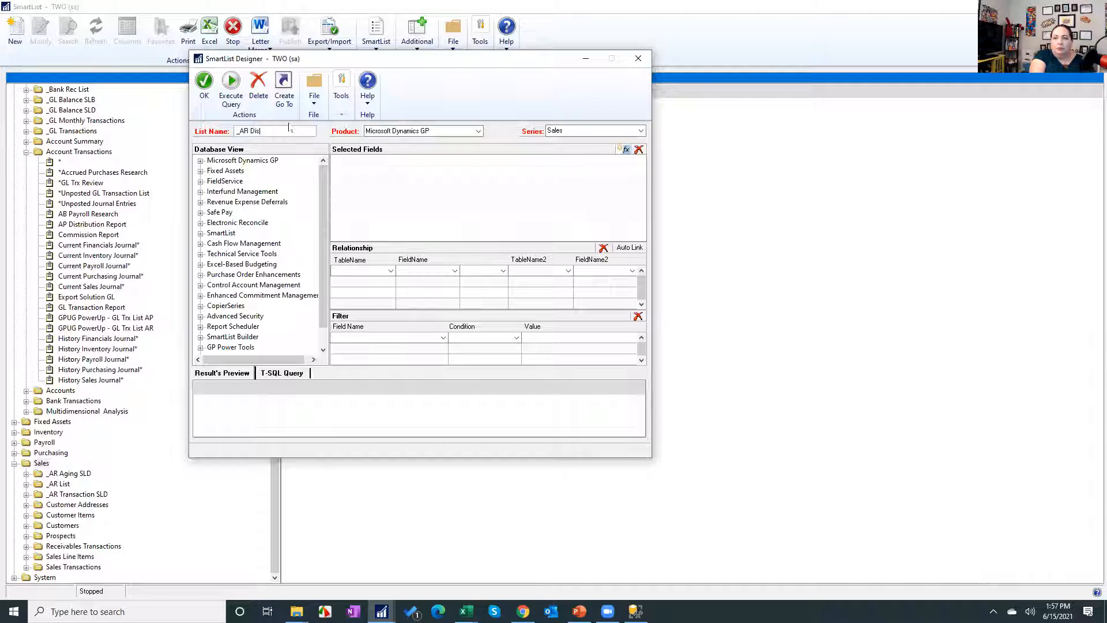
pyautogui.write('tribution SLD')
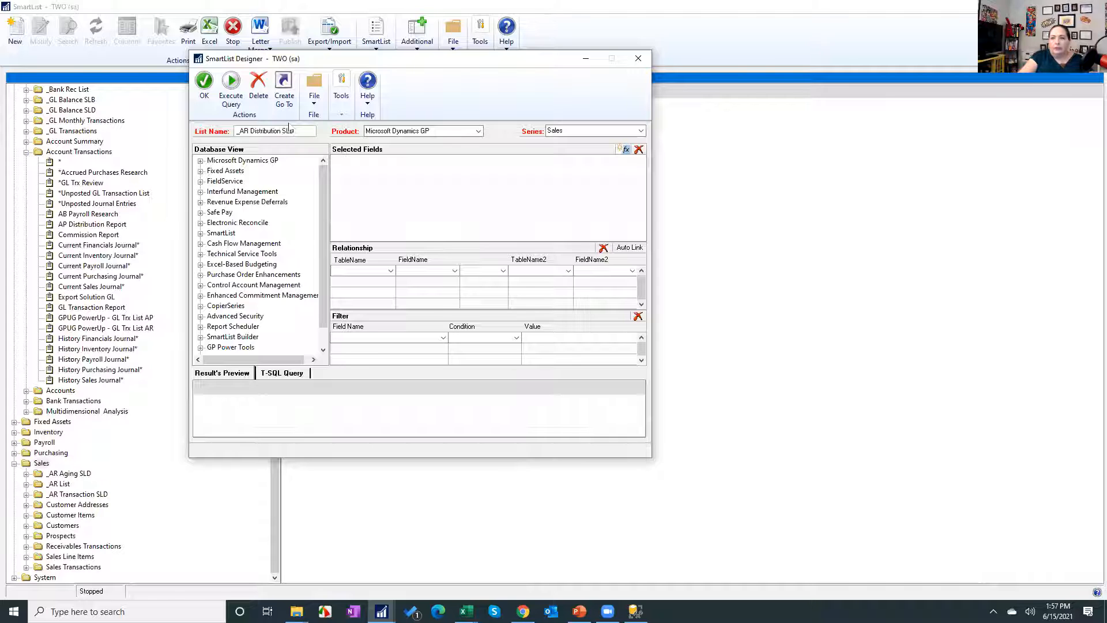
# Step: Expand the Views group and its Company views in the designer's database tree
pyautogui.scroll(-2, 287, 308)
pyautogui.click(200, 348)
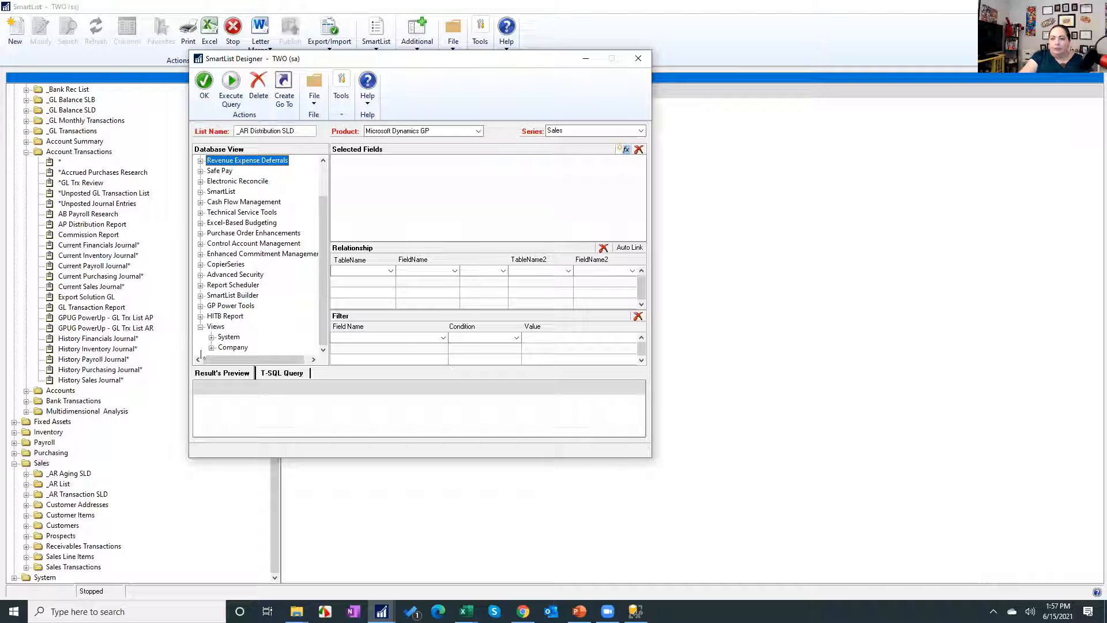
pyautogui.click(212, 347)
pyautogui.click(212, 347)
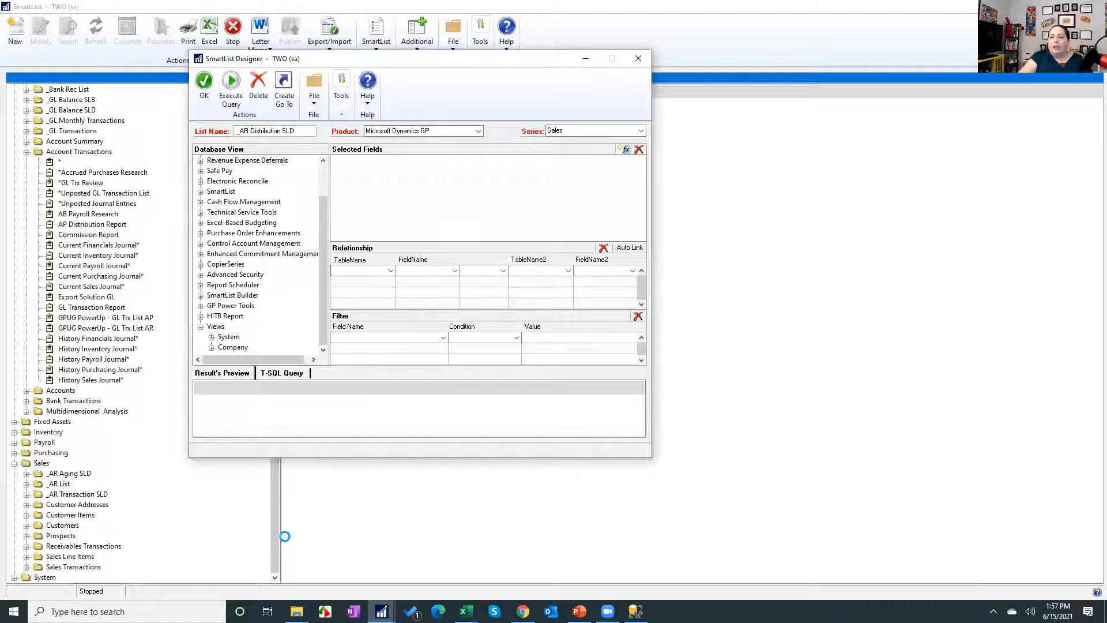
# Step: Switch to Chrome, search in a new tab for "the closer reporting central gp" and open Reporting Central's page for The Closer
pyautogui.click(523, 611)
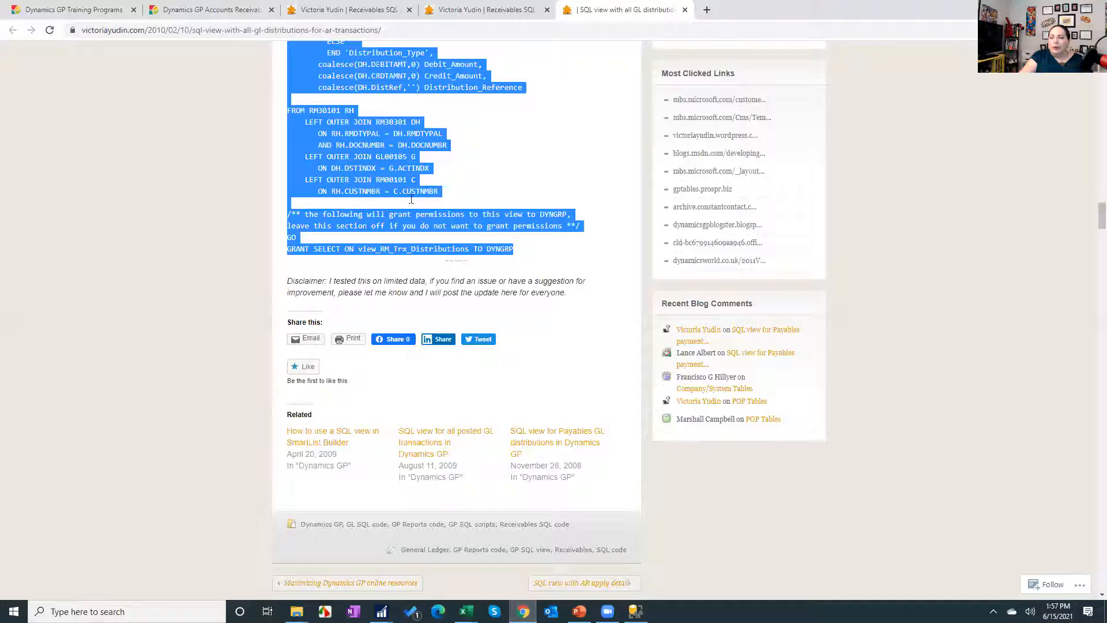
pyautogui.click(708, 10)
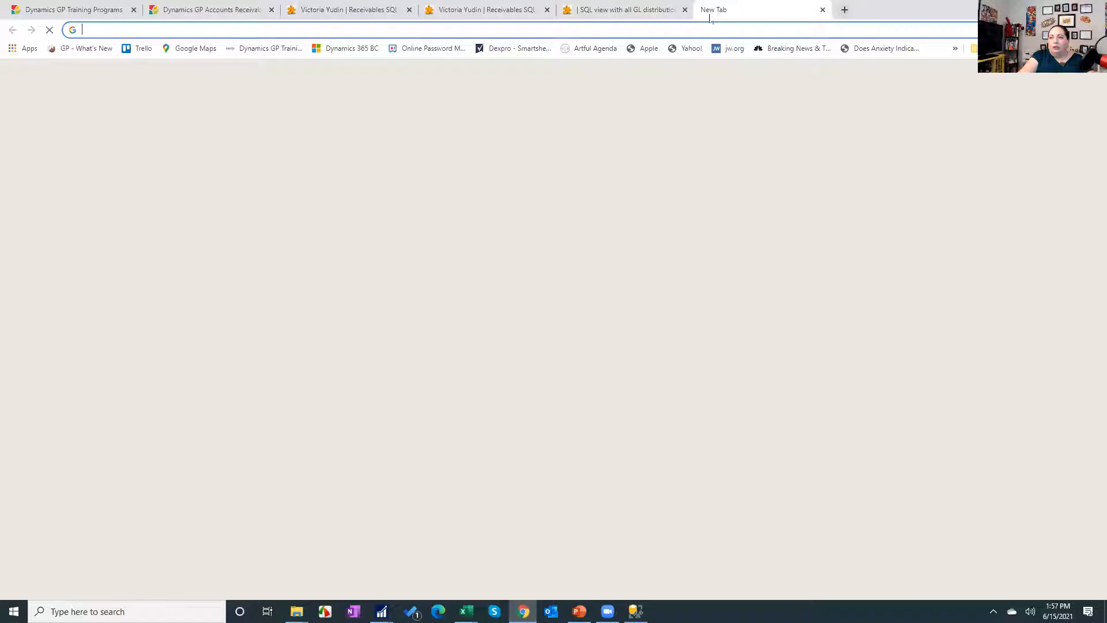
pyautogui.write('the ')
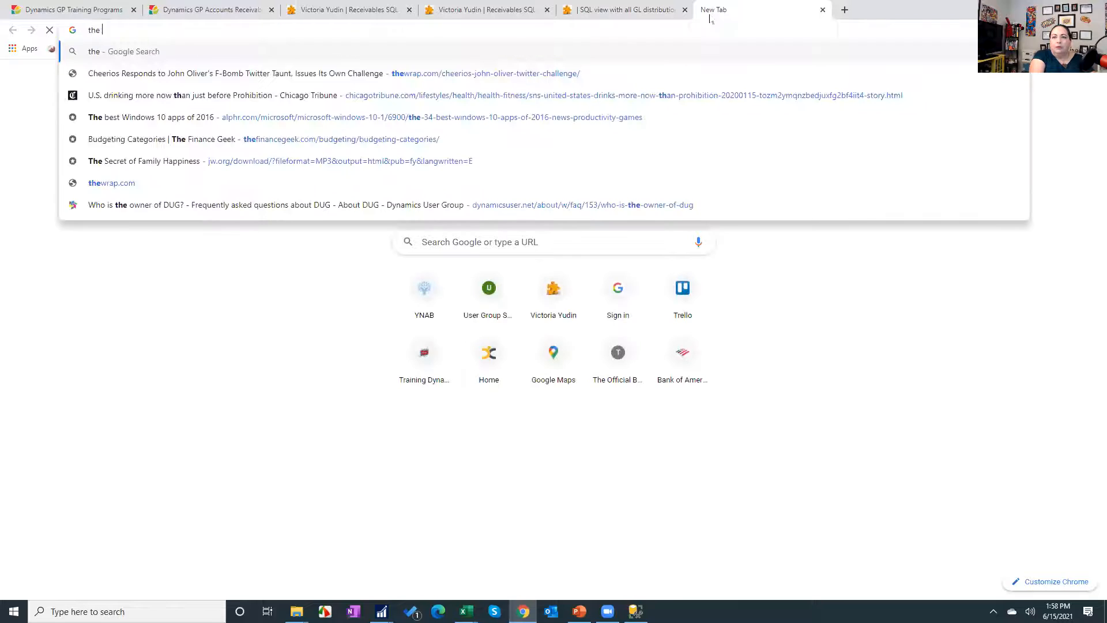
pyautogui.write('closer ')
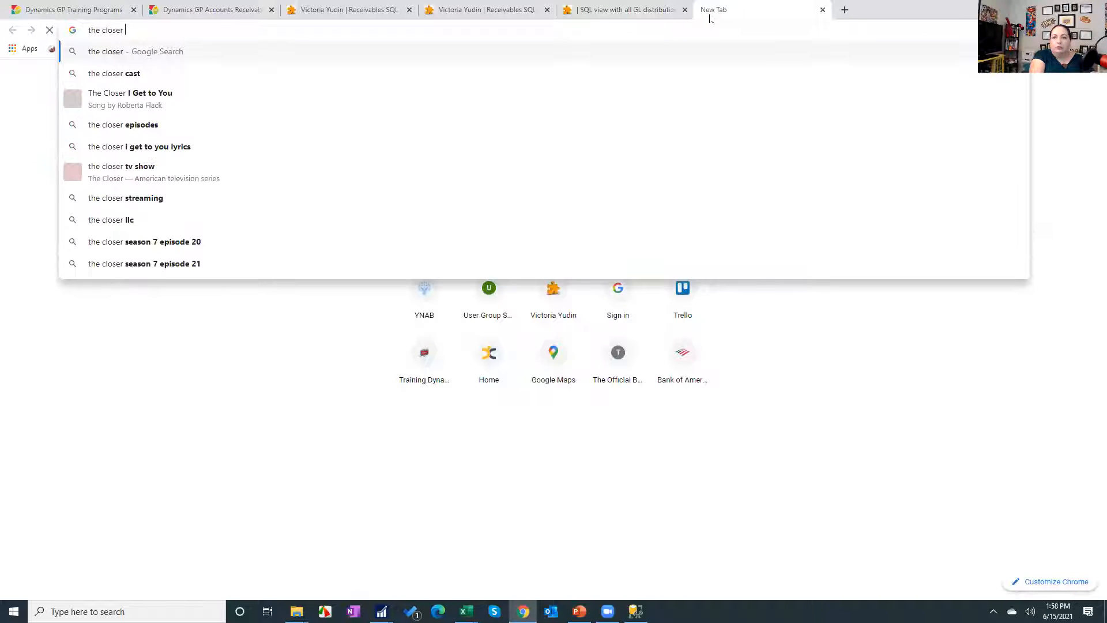
pyautogui.write('reporting')
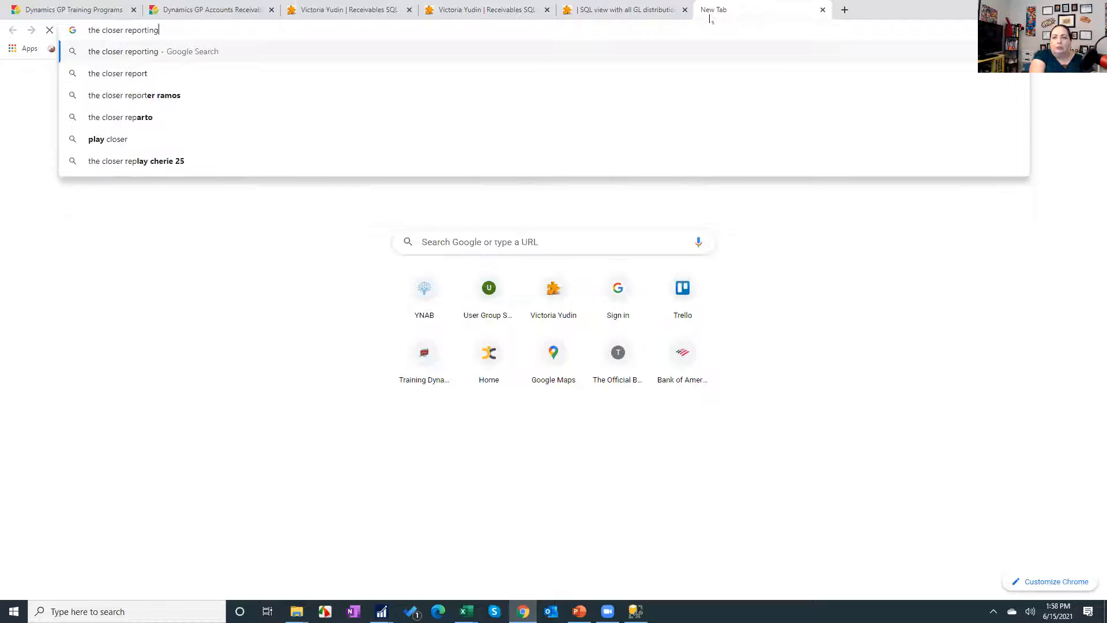
pyautogui.write(' central gp')
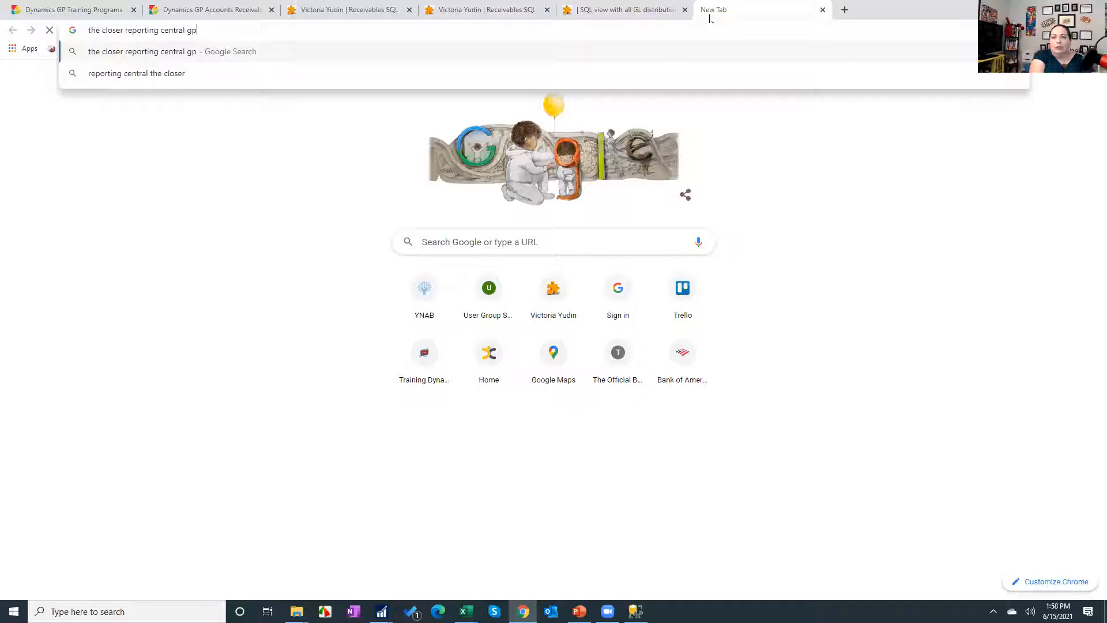
pyautogui.press('Return')
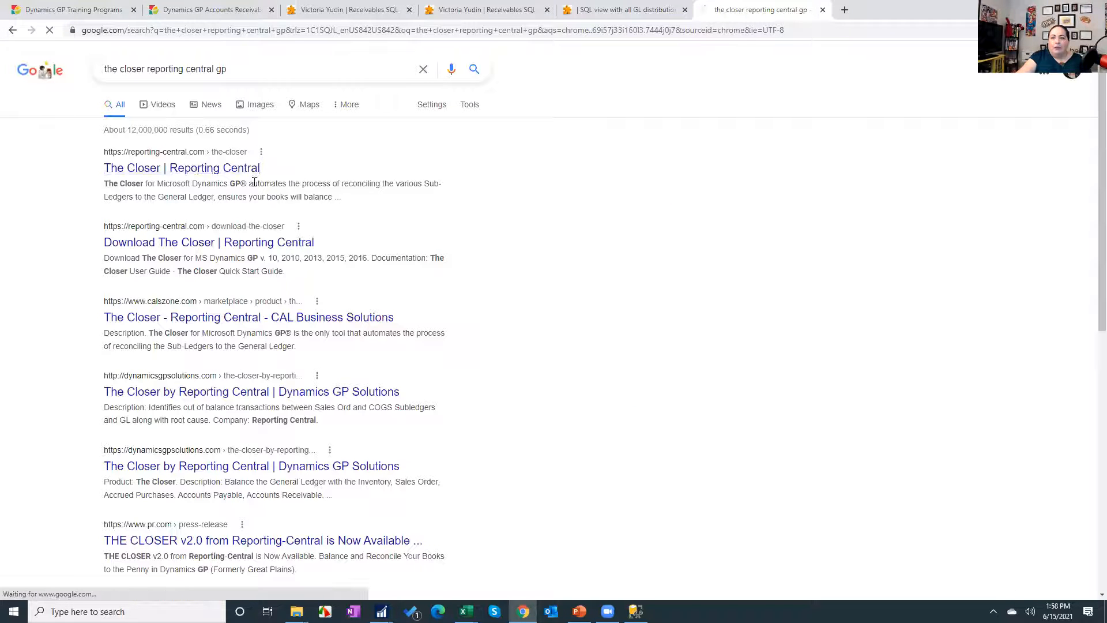
pyautogui.click(202, 168)
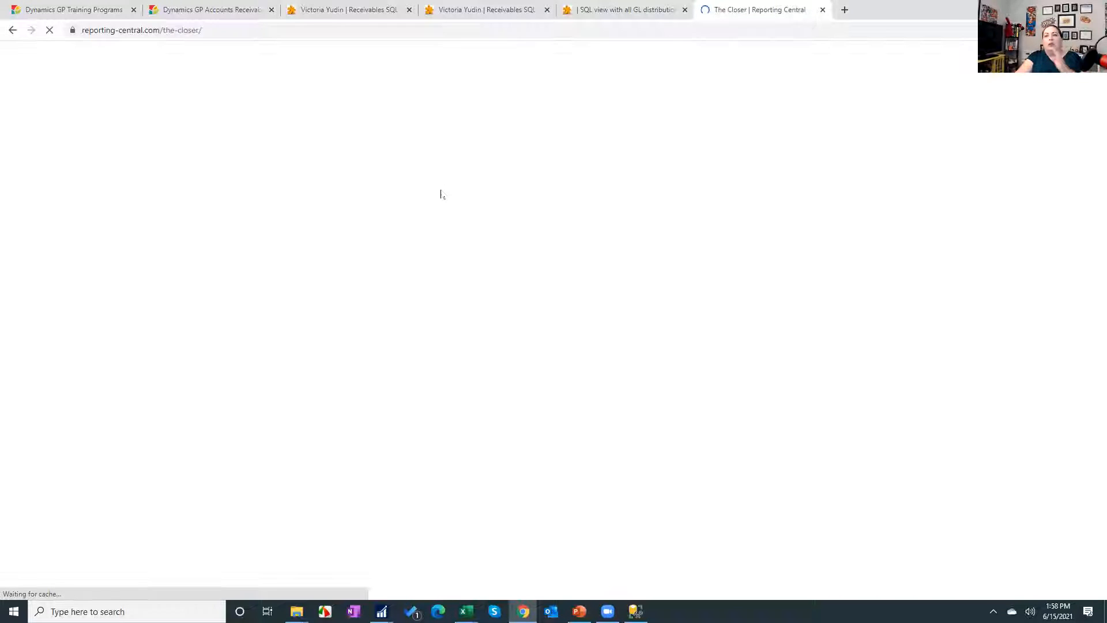
# Step: Read through The Closer product page, open its sample reconciliation report image, and close the tab
pyautogui.scroll(-5, 479, 265)
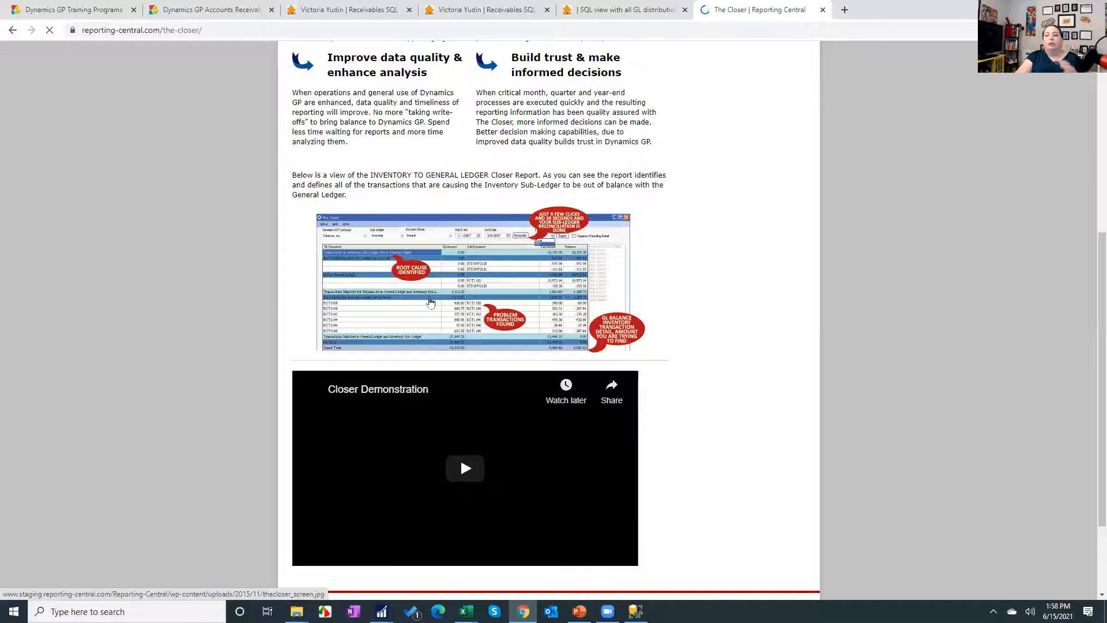
pyautogui.scroll(-2, 353, 140)
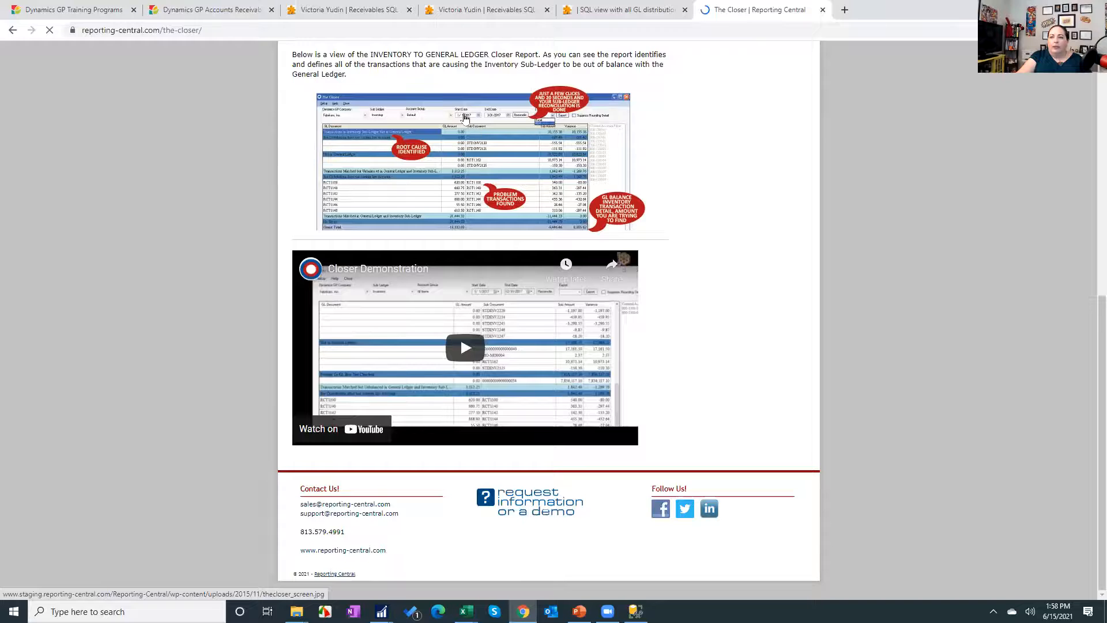
pyautogui.scroll(8, 416, 333)
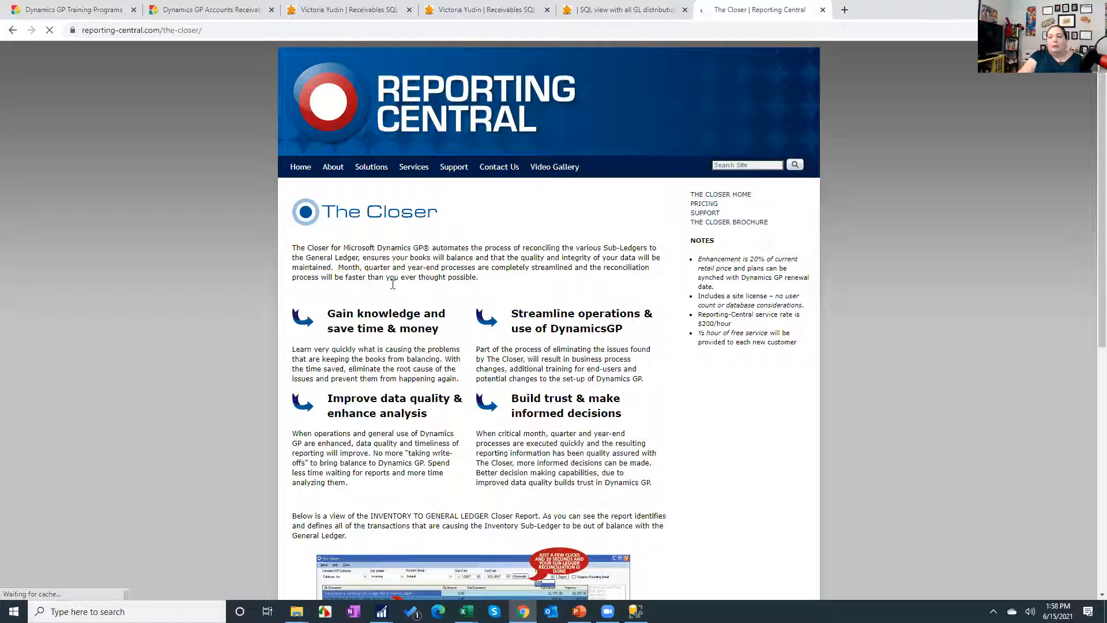
pyautogui.click(591, 396)
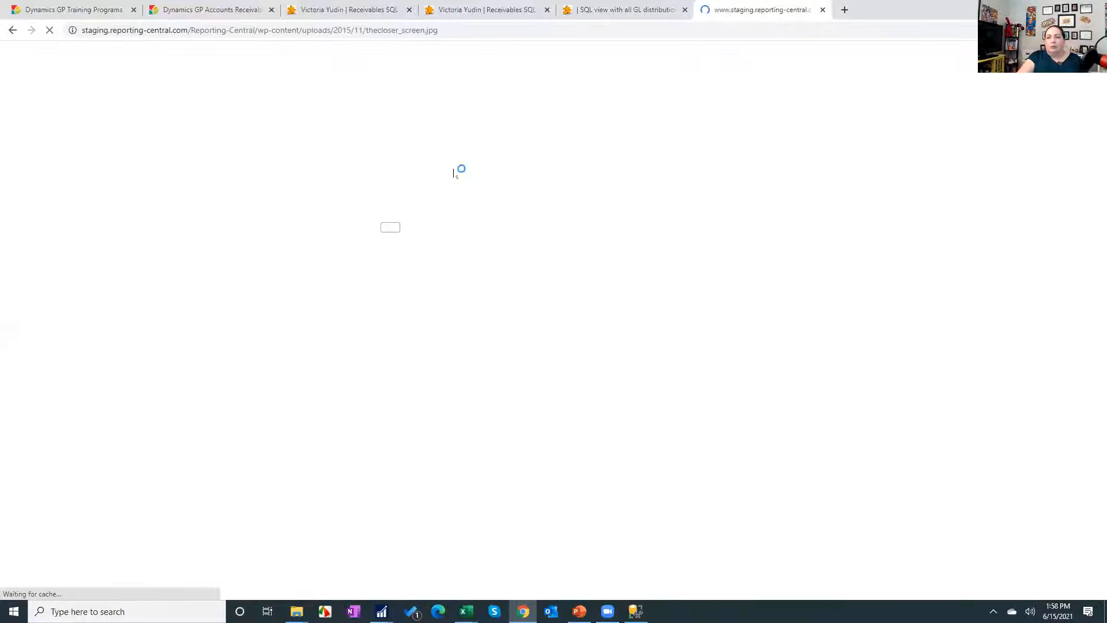
pyautogui.click(823, 10)
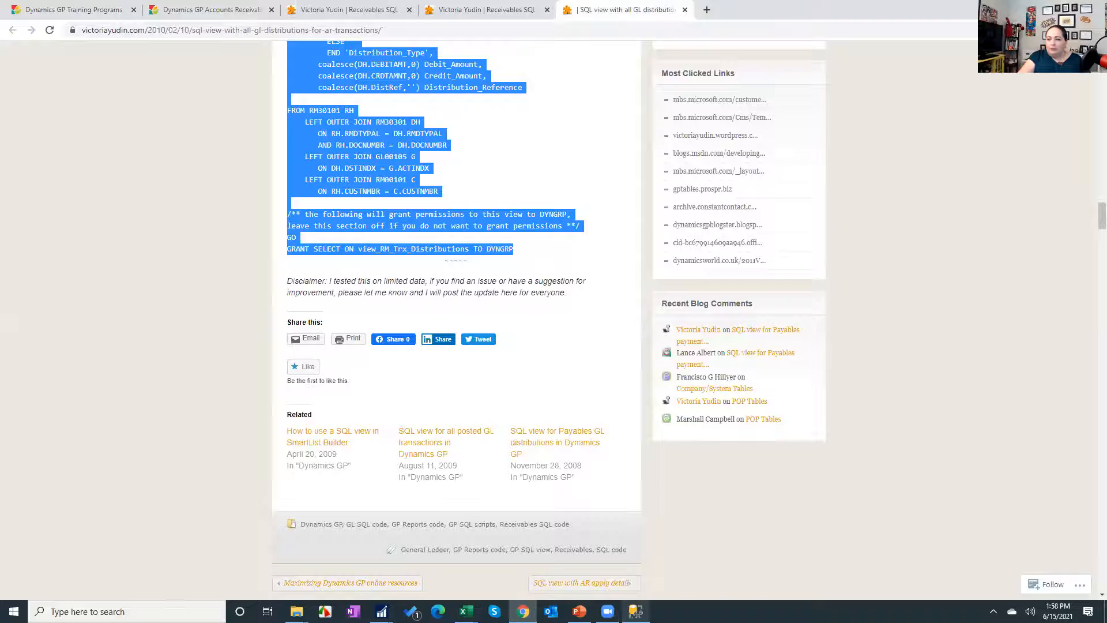
# Step: Return to SmartList Designer, add the company view view_RM_Trx_Distributions to the list and review its selected fields
pyautogui.moveTo(381, 612)
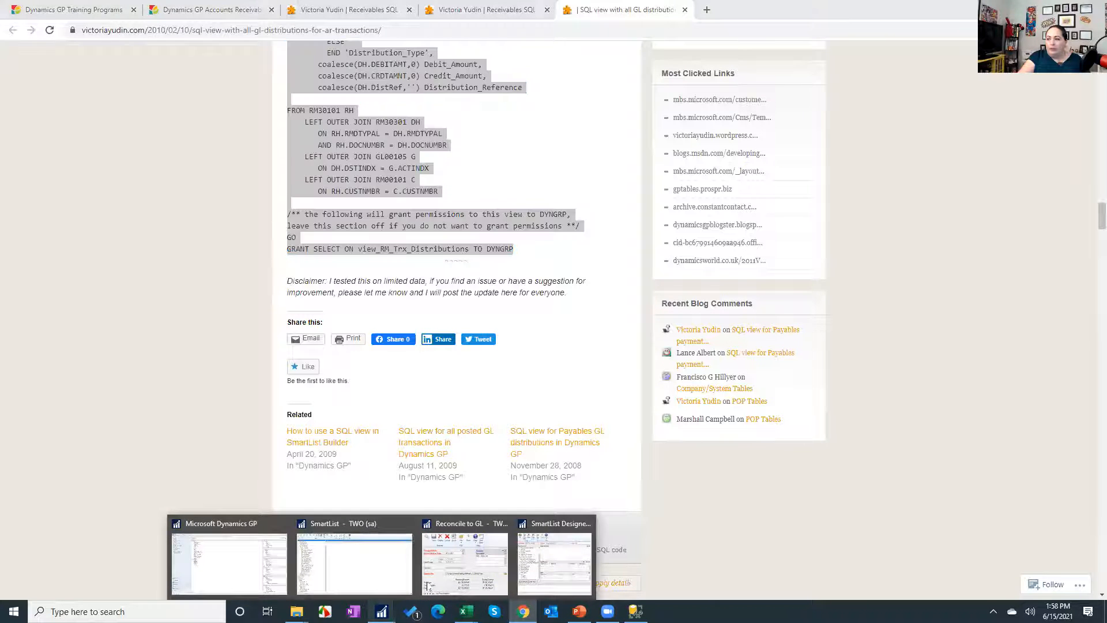
pyautogui.click(554, 562)
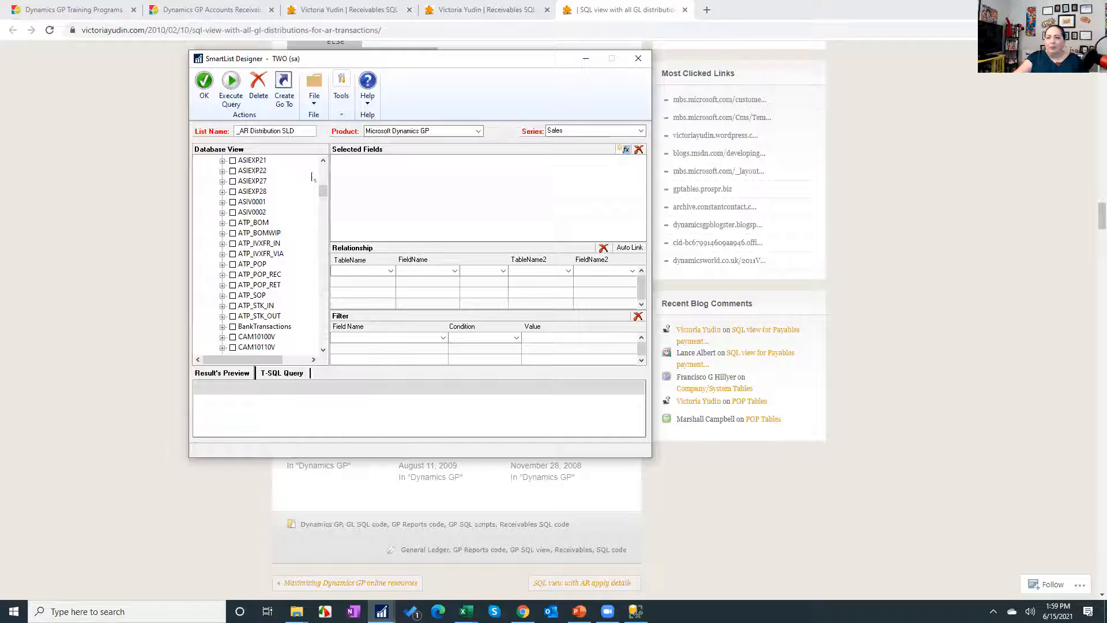
pyautogui.scroll(-5, 248, 298)
pyautogui.scroll(-5, 241, 291)
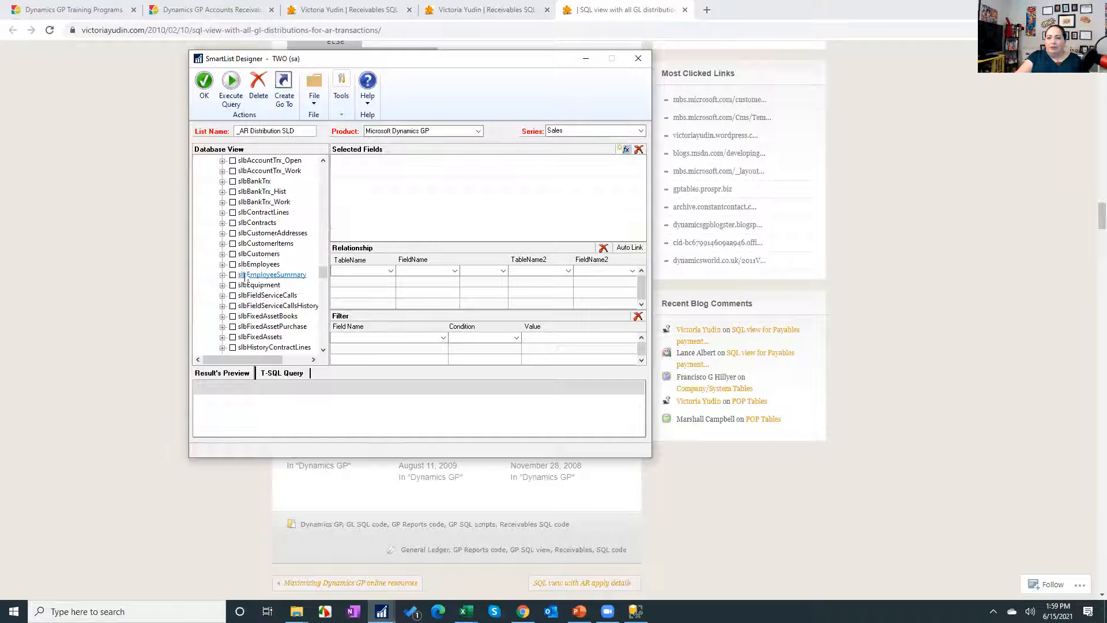
pyautogui.scroll(-5, 242, 271)
pyautogui.scroll(-5, 241, 264)
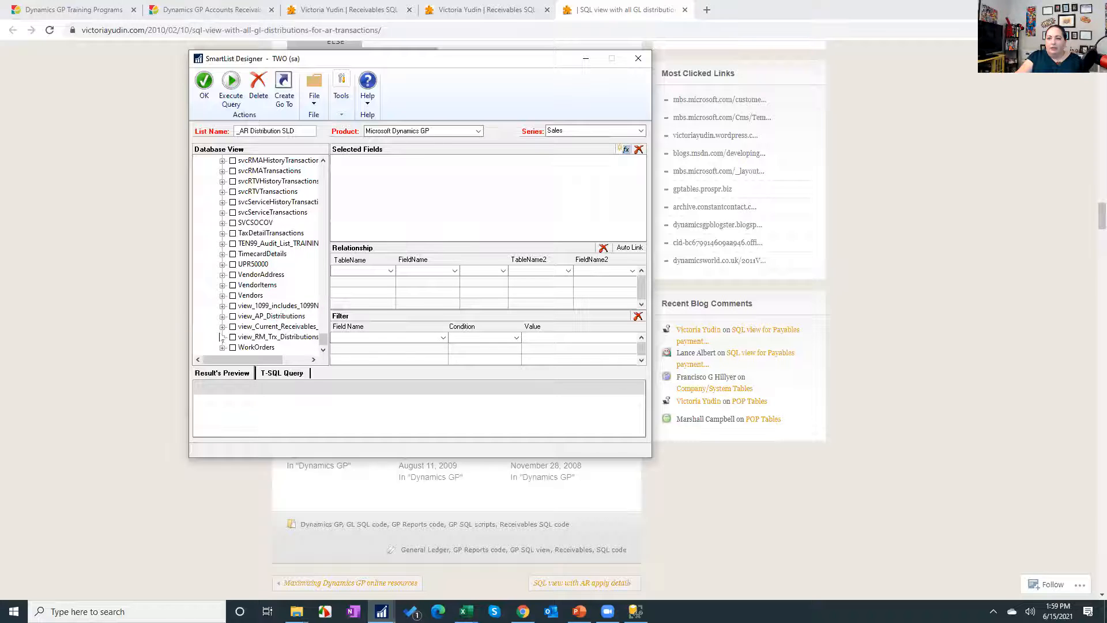
pyautogui.click(232, 337)
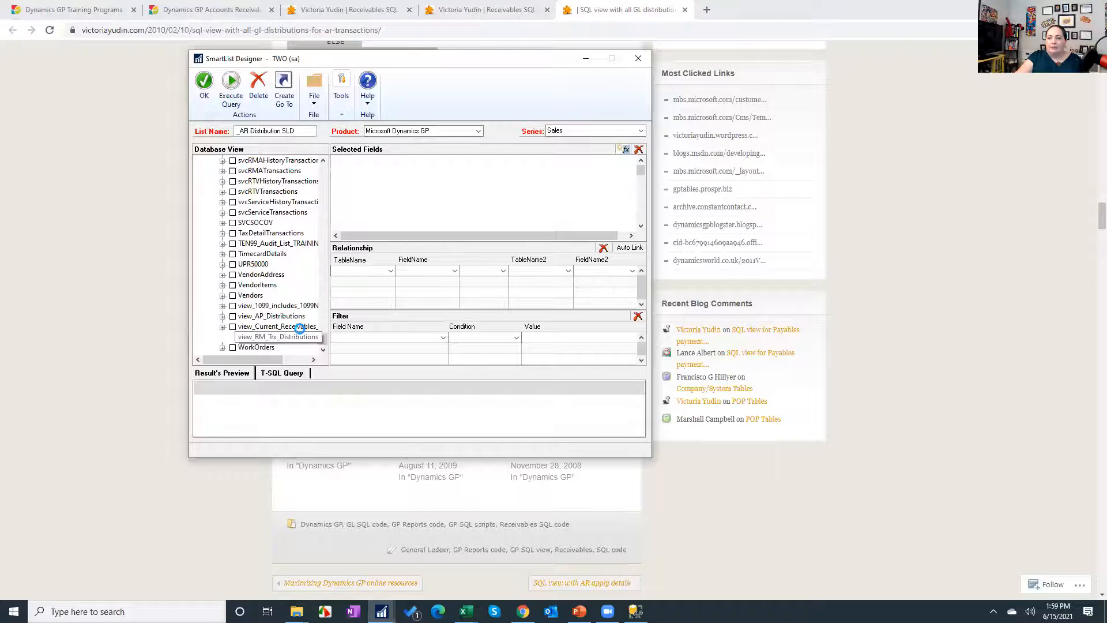
pyautogui.scroll(-3, 466, 184)
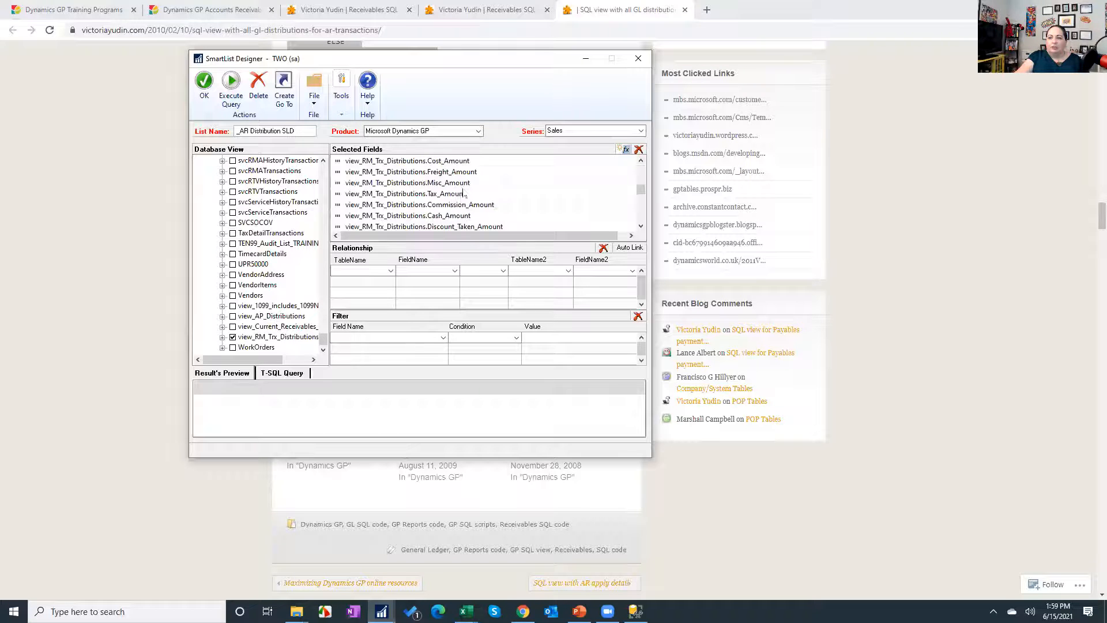
pyautogui.scroll(-3, 466, 202)
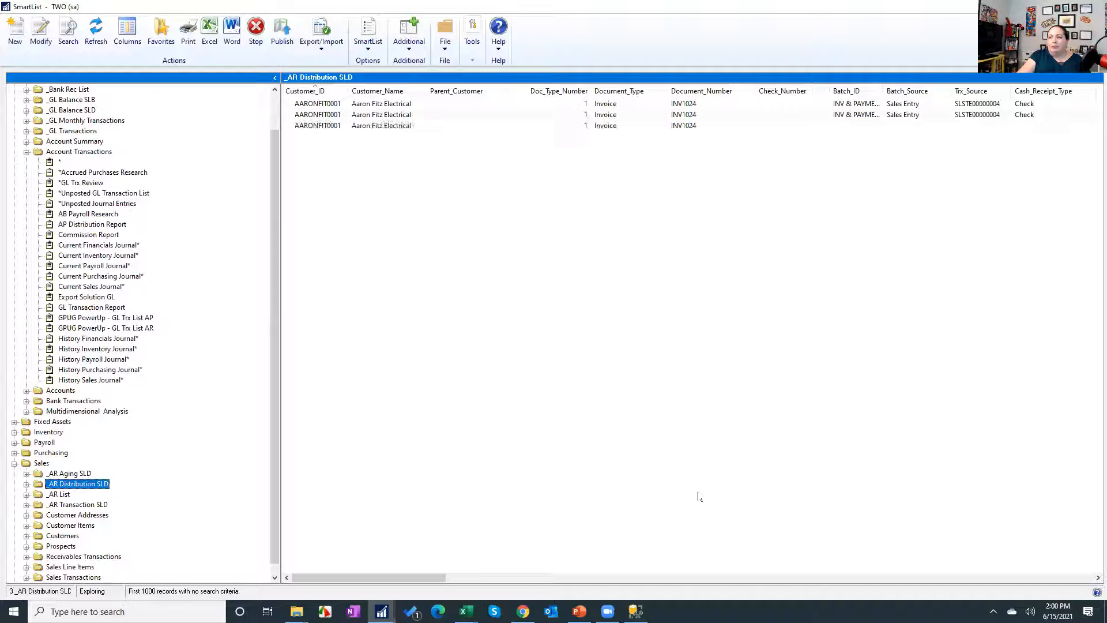
# Step: Review the account and distribution columns of the _AR Distribution SLD list, select its first Accounts Receivable row, and switch to the PowerPoint slide show
pyautogui.moveTo(406, 581); pyautogui.dragTo(730, 598)
pyautogui.moveTo(623, 577); pyautogui.dragTo(1007, 577)
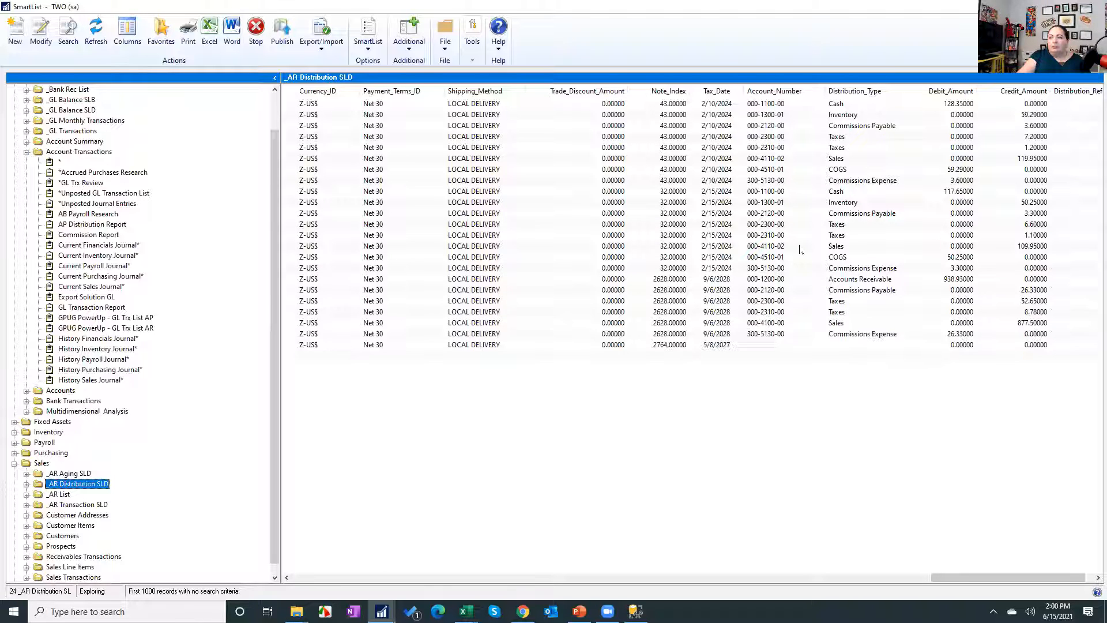
pyautogui.click(778, 281)
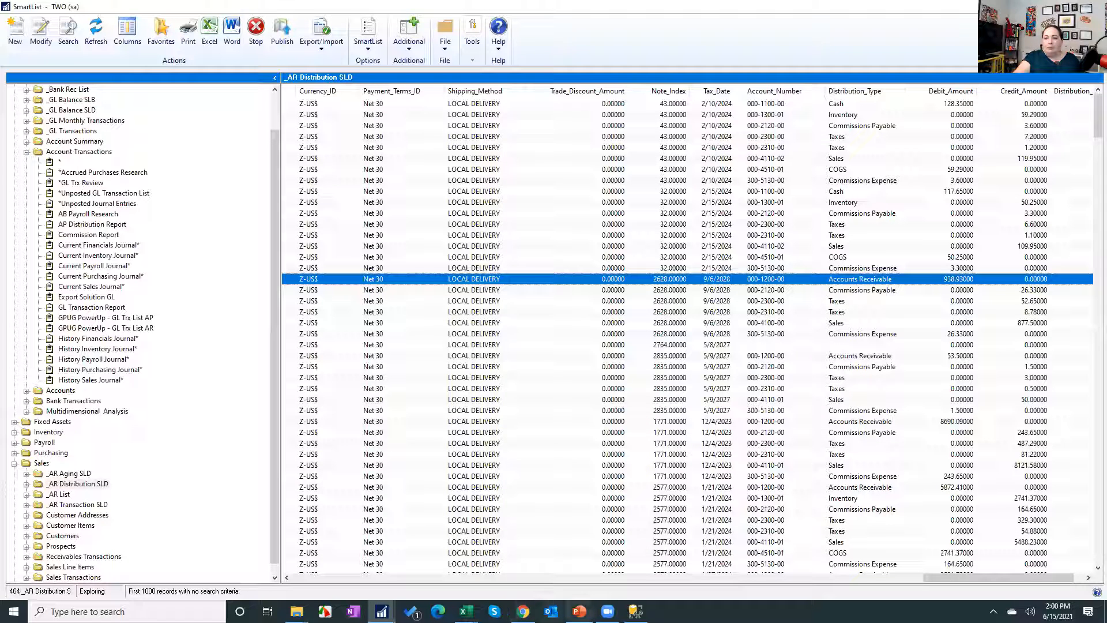
pyautogui.hotkey('alt', 'Tab')
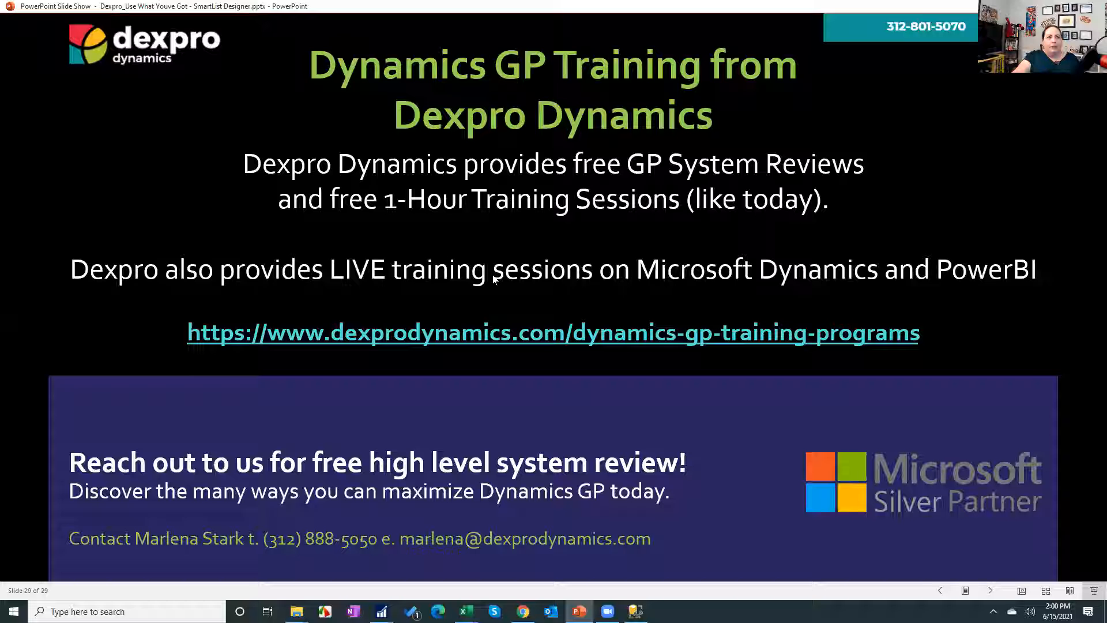